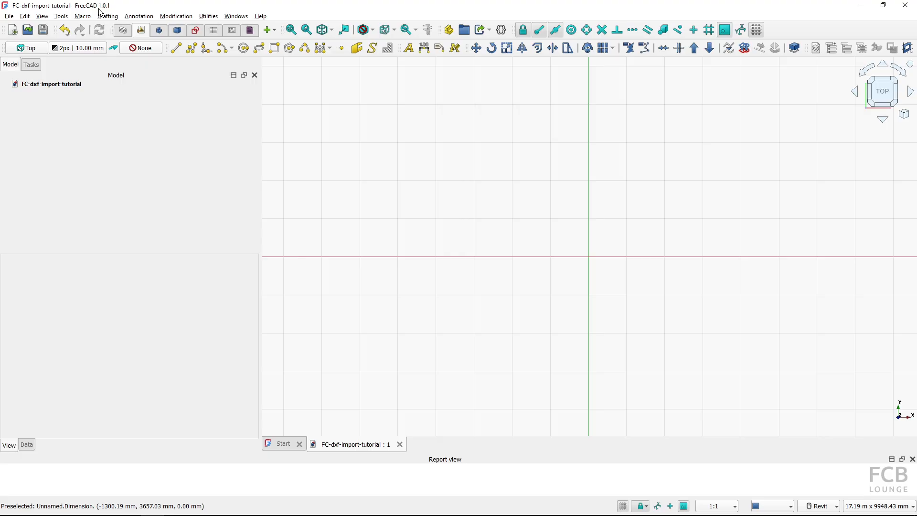
# Review the DXF and DWG import-export preferences, then close the preferences dialog
pyautogui.click(25, 17)
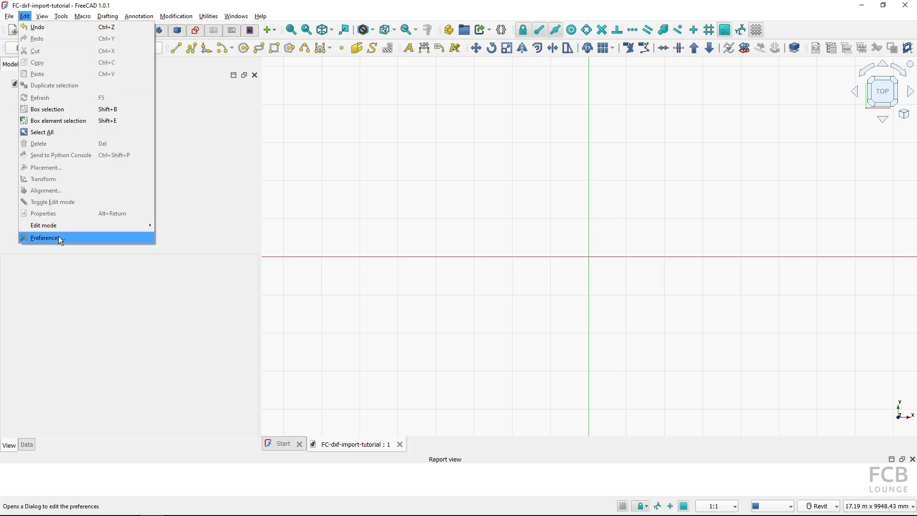
pyautogui.click(59, 239)
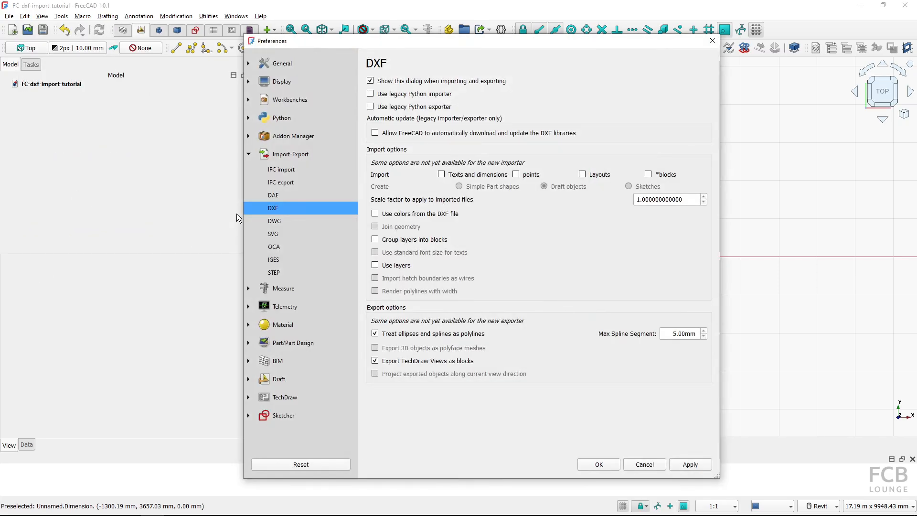
pyautogui.click(296, 156)
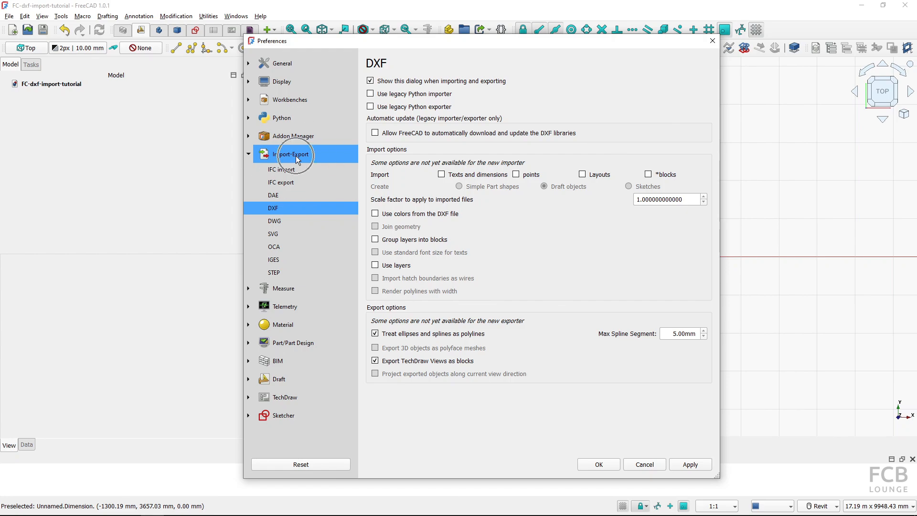
pyautogui.click(275, 209)
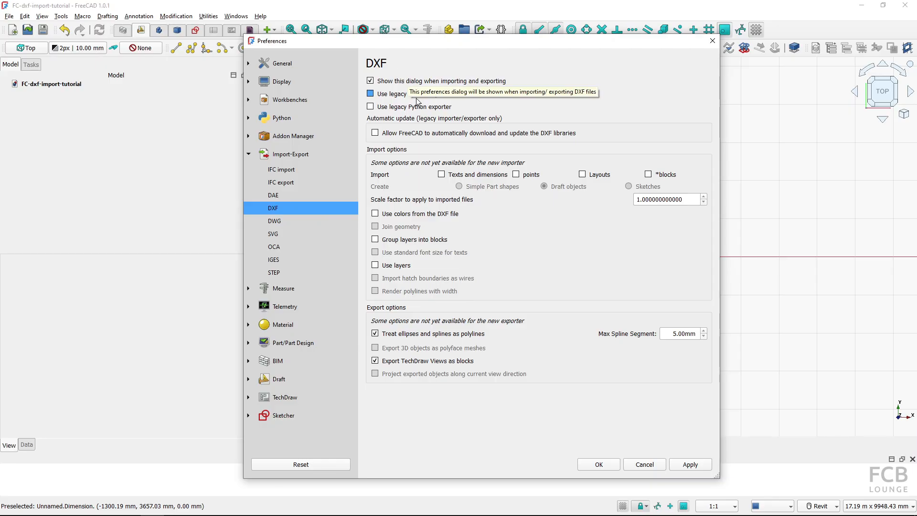
pyautogui.click(281, 223)
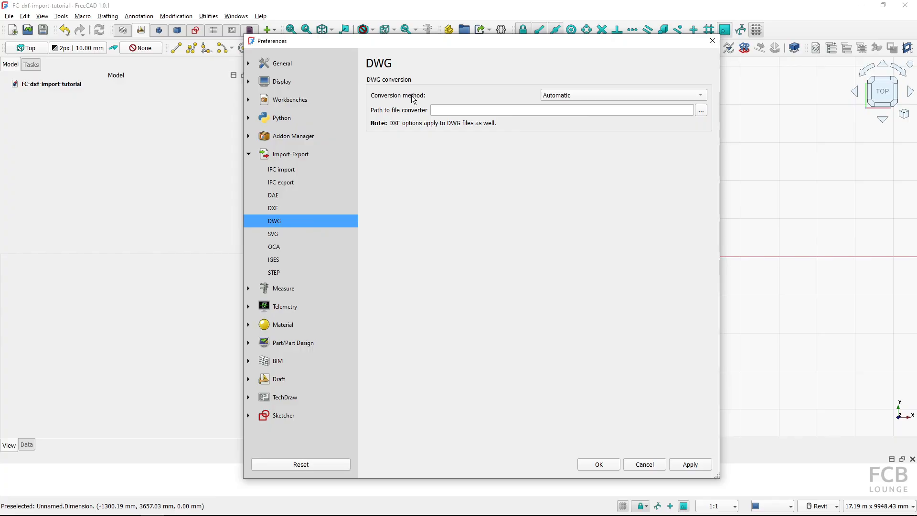
pyautogui.click(303, 206)
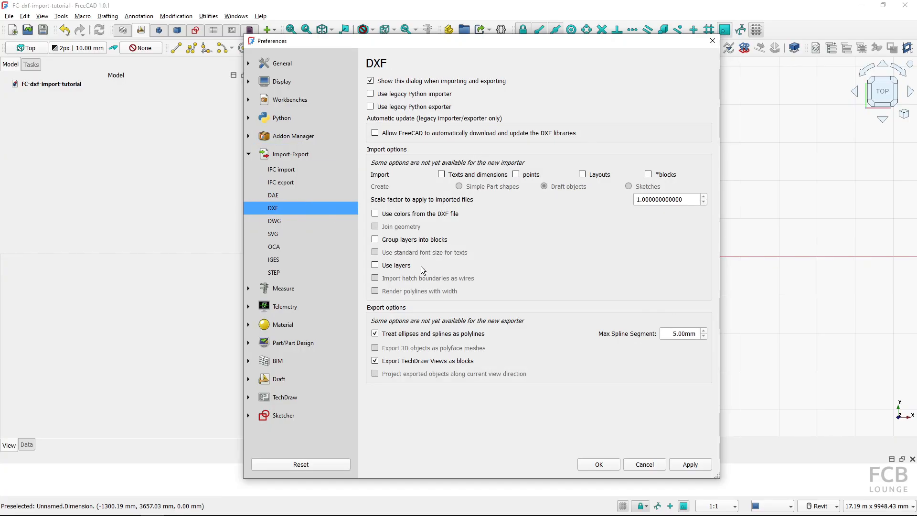
pyautogui.click(589, 467)
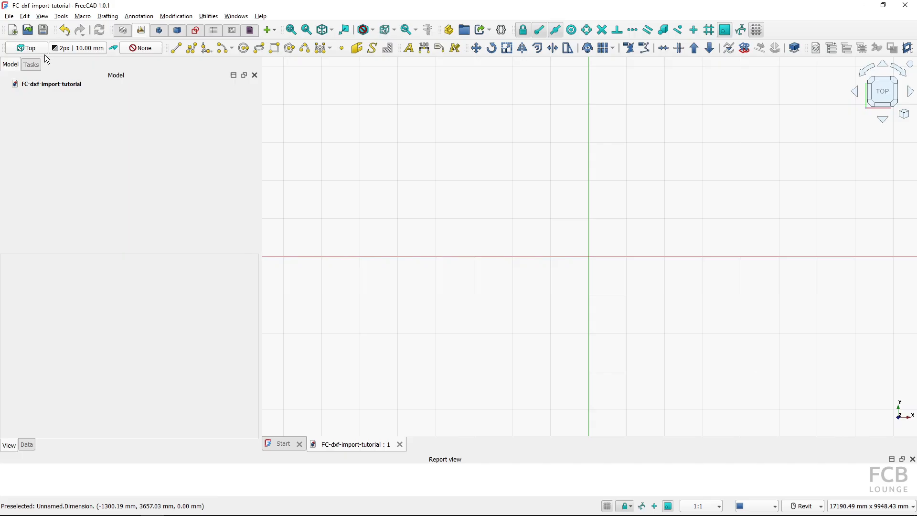
# Import plan_view_unit_308.dxf from Documents, accepting the default DXF import options with scale factor 1
pyautogui.click(10, 16)
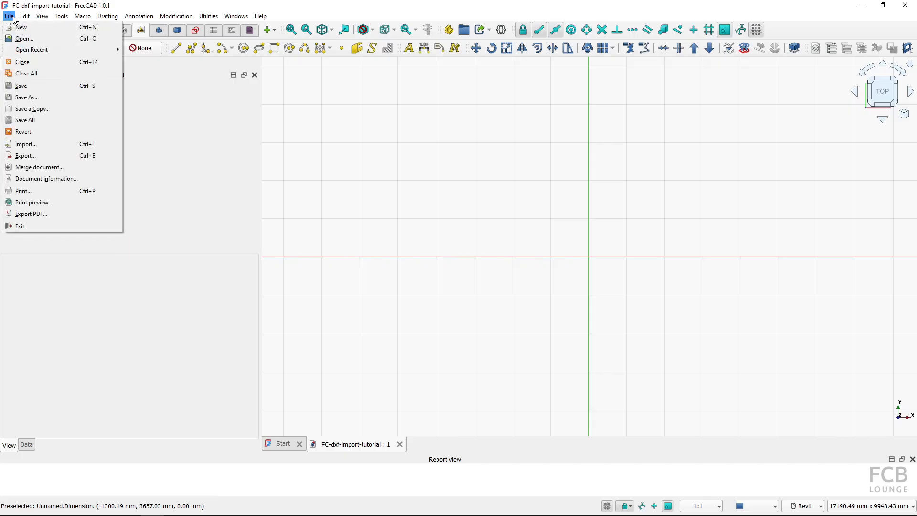
pyautogui.click(39, 144)
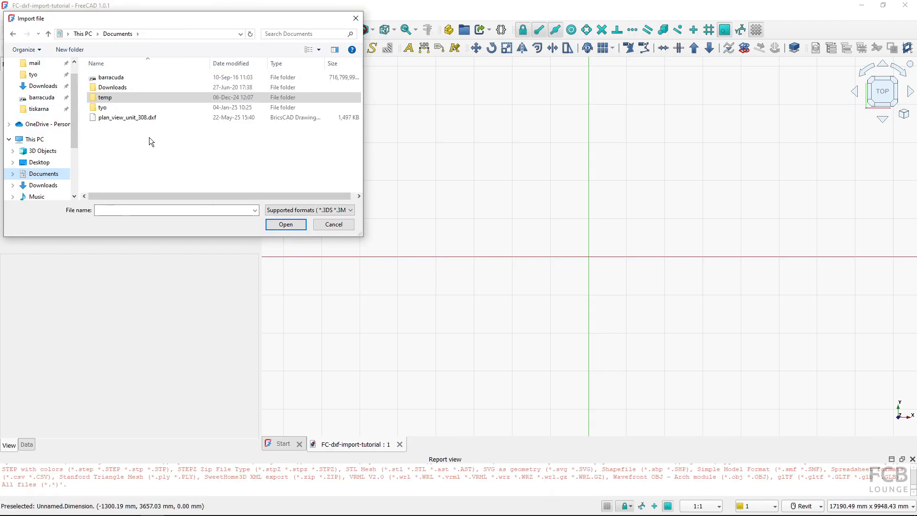
pyautogui.click(312, 211)
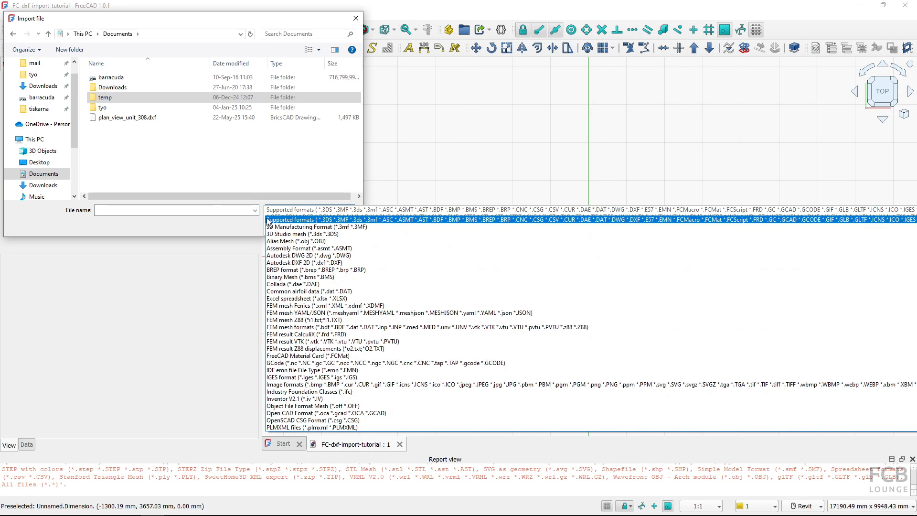
pyautogui.click(231, 223)
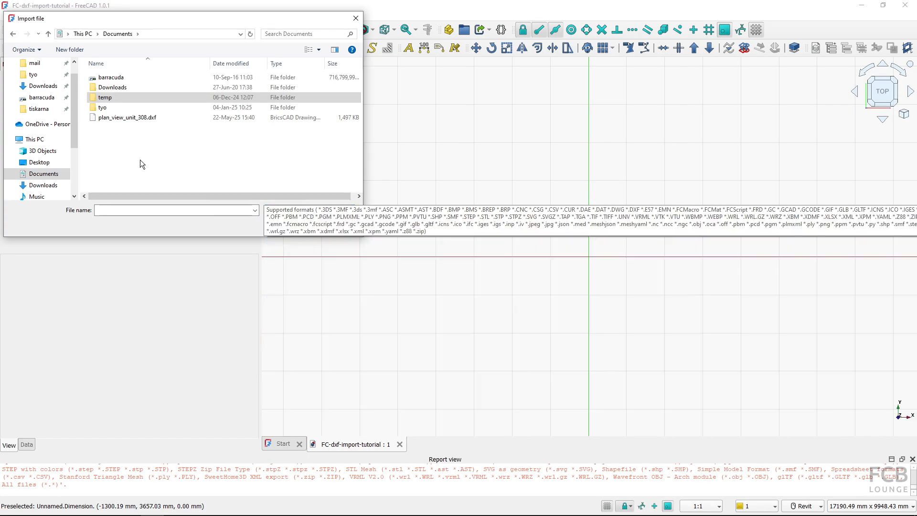
pyautogui.click(132, 119)
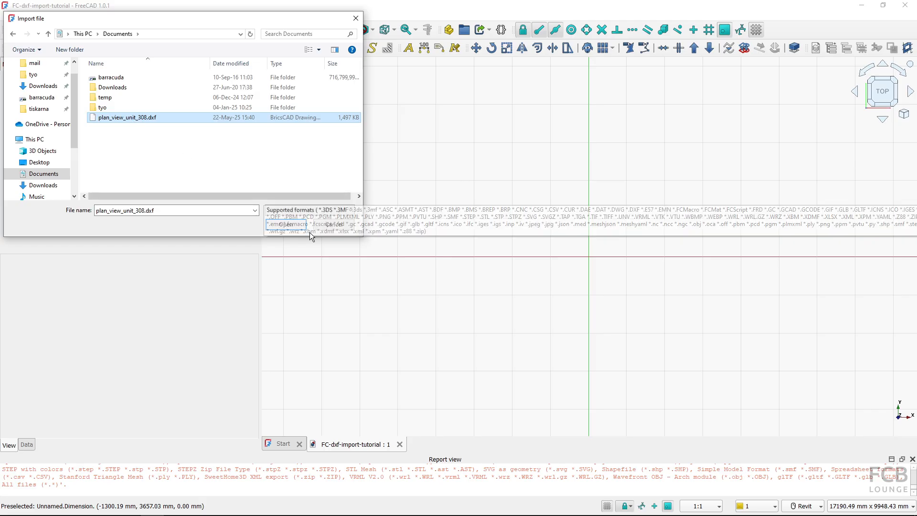
pyautogui.click(288, 227)
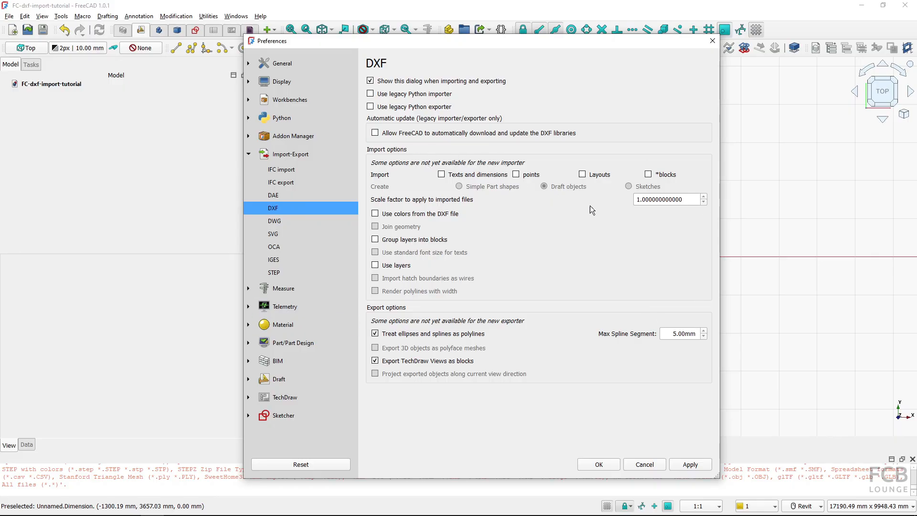
pyautogui.click(638, 199)
pyautogui.click(599, 464)
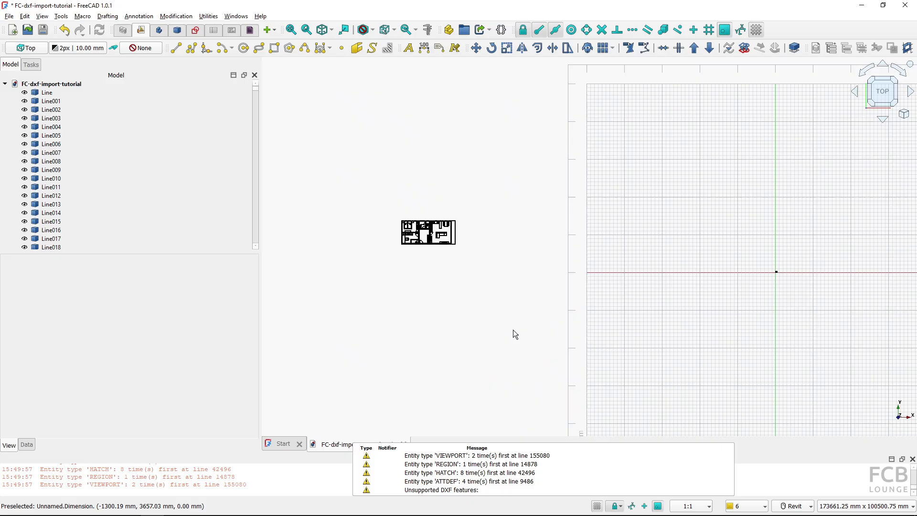
# Dismiss the import notifications, zoom to the imported floor plan and inspect the imported line objects
pyautogui.click(443, 471)
pyautogui.press('ctrl')
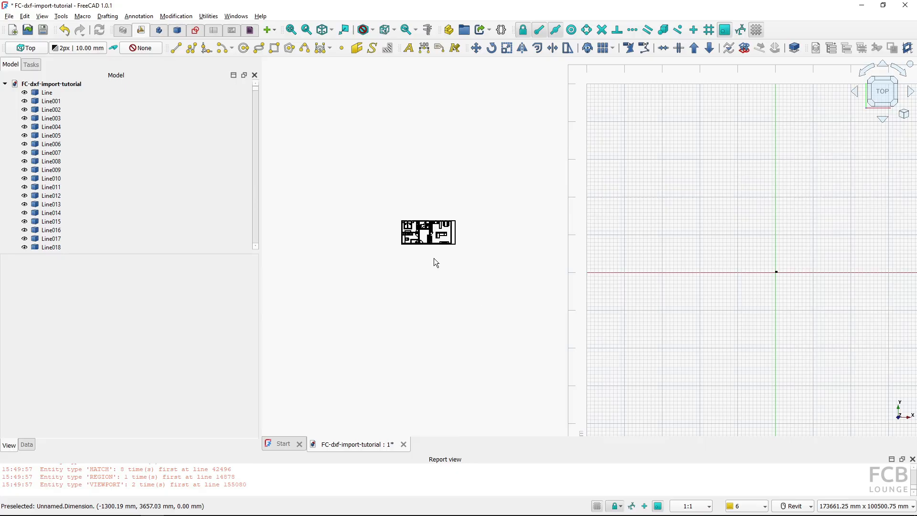
pyautogui.scroll(8, 420, 232)
pyautogui.press('ctrl')
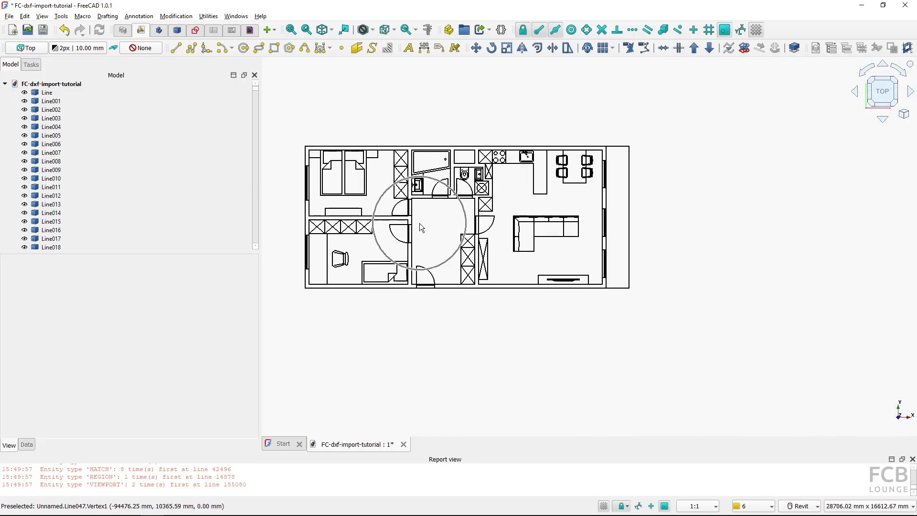
pyautogui.scroll(-8, 420, 223)
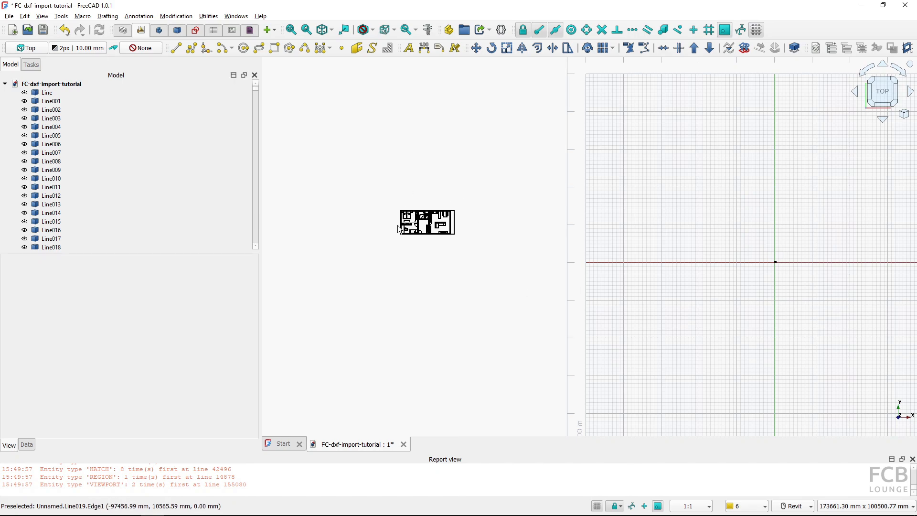
pyautogui.scroll(6, 414, 222)
pyautogui.moveTo(446, 239); pyautogui.dragTo(538, 262, button='middle')
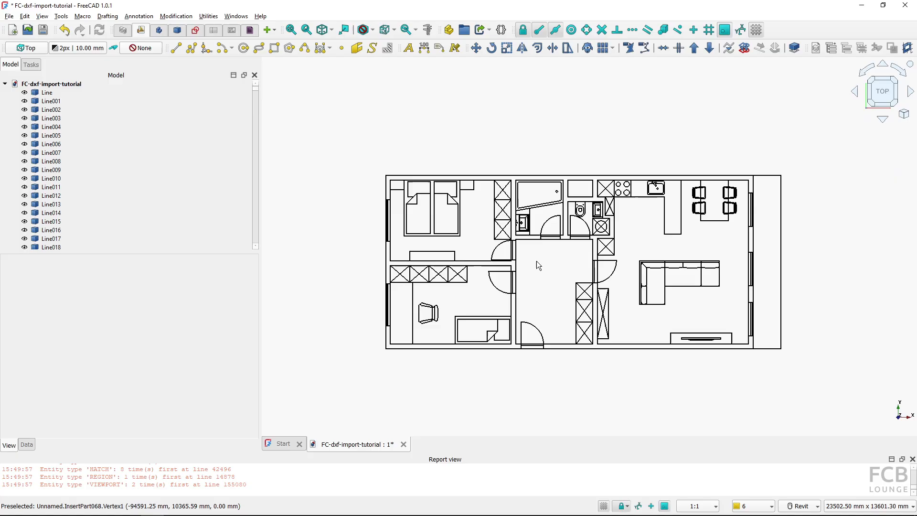
pyautogui.scroll(1, 537, 261)
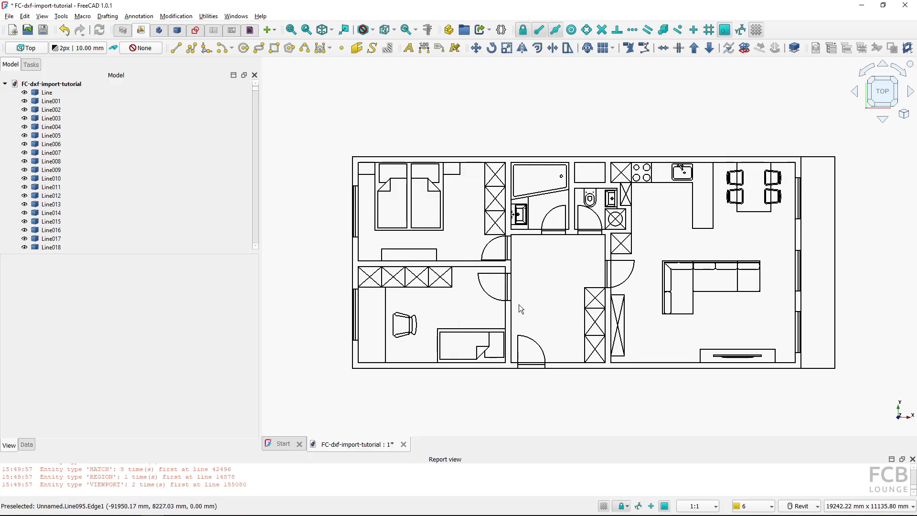
pyautogui.click(48, 93)
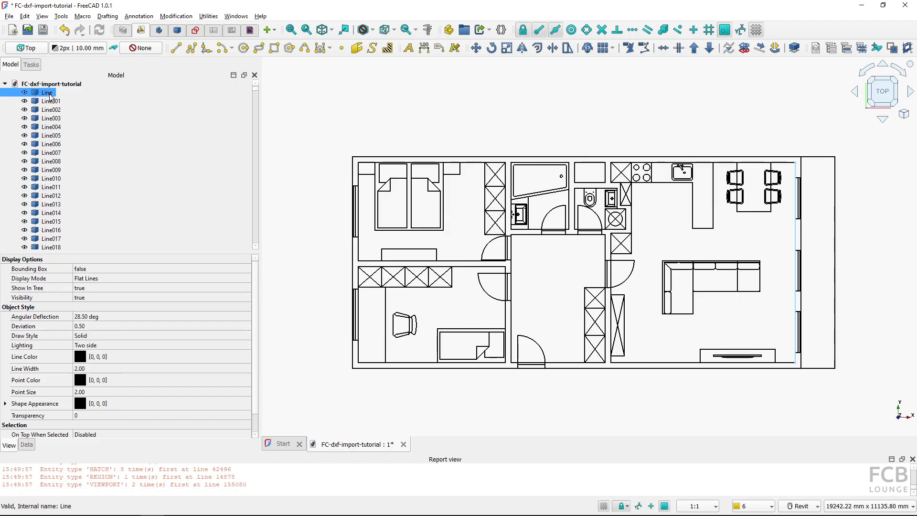
pyautogui.keyDown('ctrl'); pyautogui.click(52, 102); pyautogui.keyUp('ctrl')
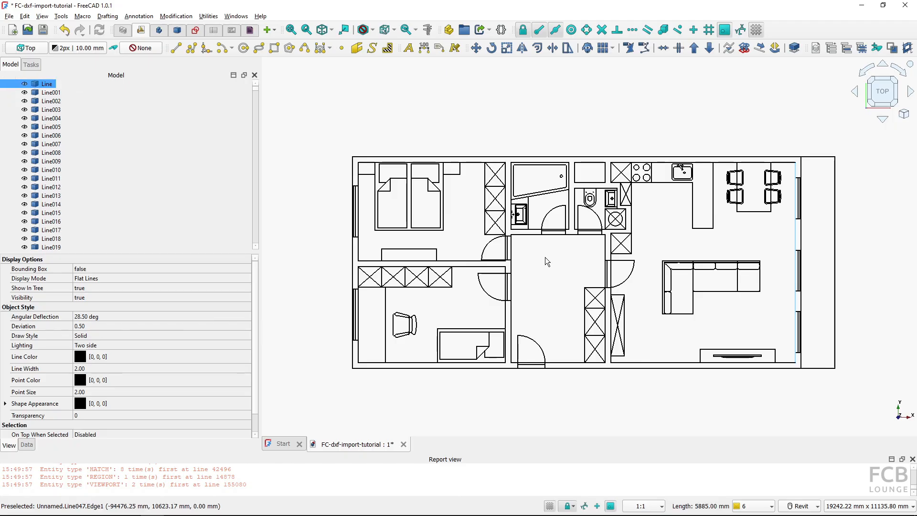
# Measure the length of the door opening line near the bathroom, then close the measurement
pyautogui.click(551, 234)
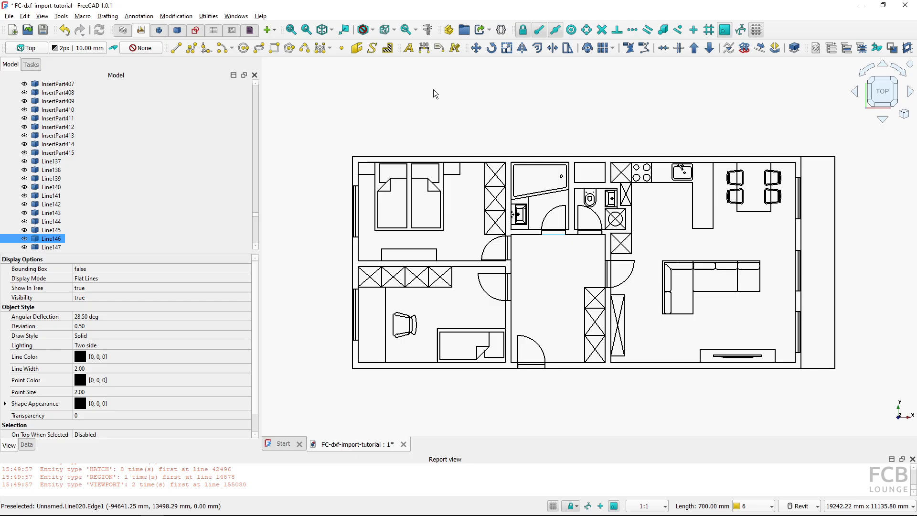
pyautogui.click(427, 30)
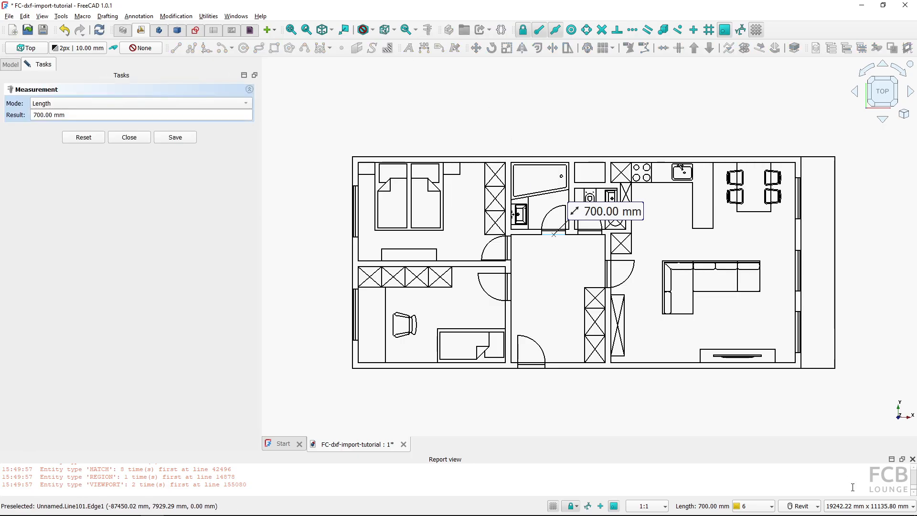
pyautogui.click(858, 507)
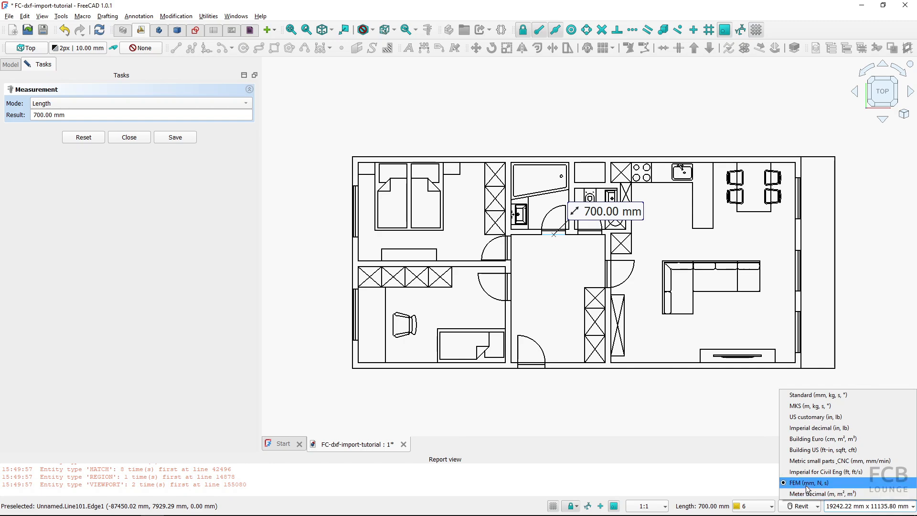
pyautogui.click(533, 262)
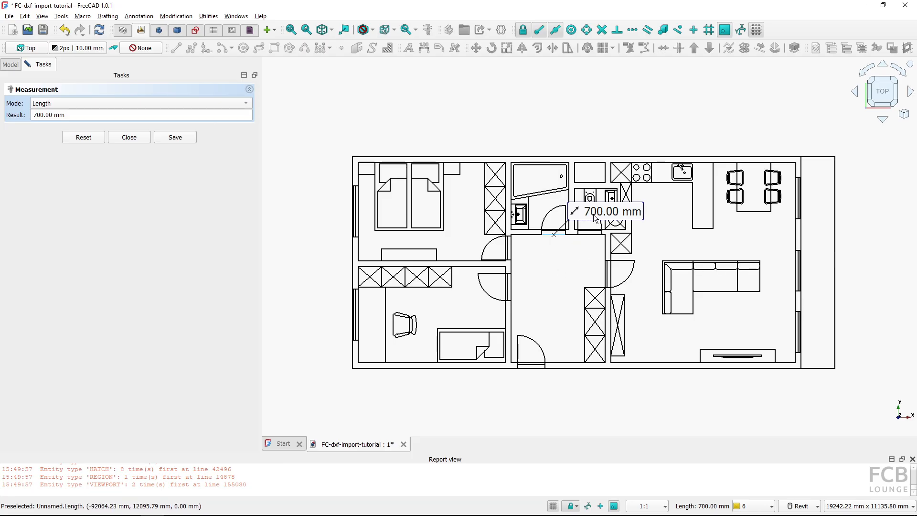
pyautogui.click(122, 139)
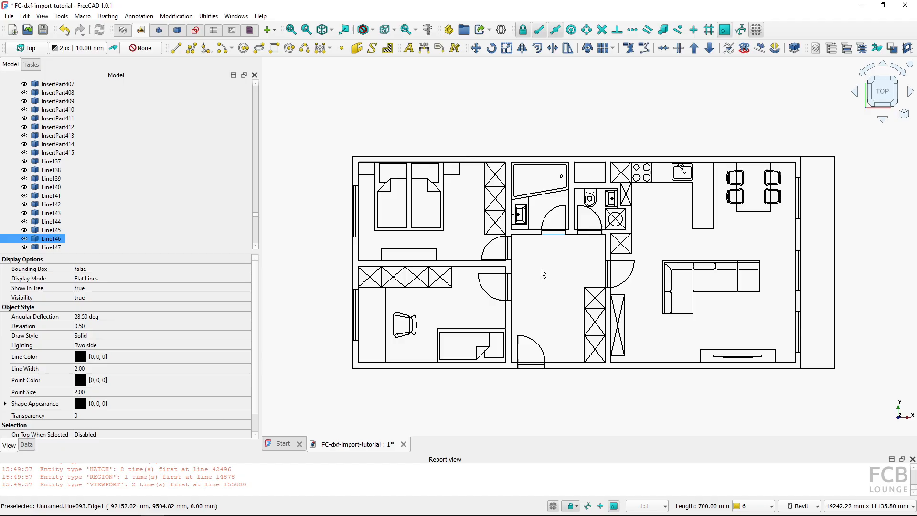
# Undo the DXF import and switch the unit schema to Meter decimal (m, m², m³)
pyautogui.click(70, 37)
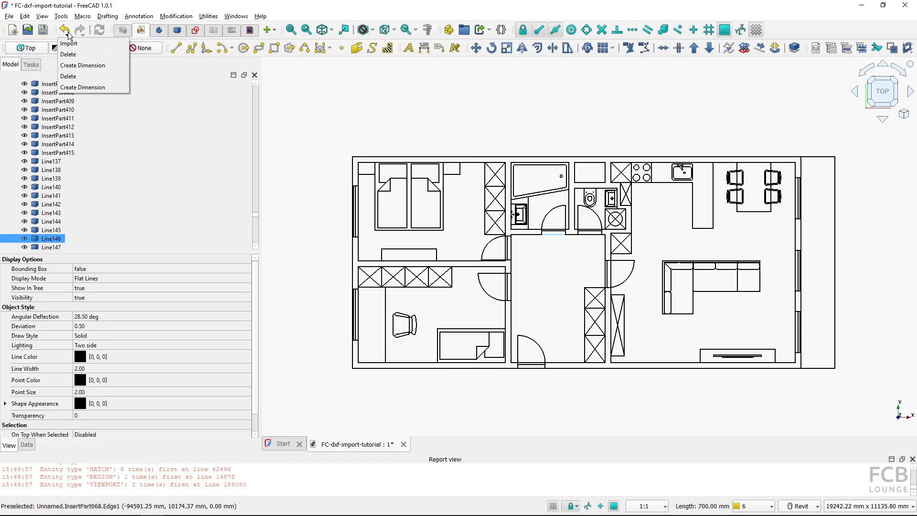
pyautogui.click(91, 47)
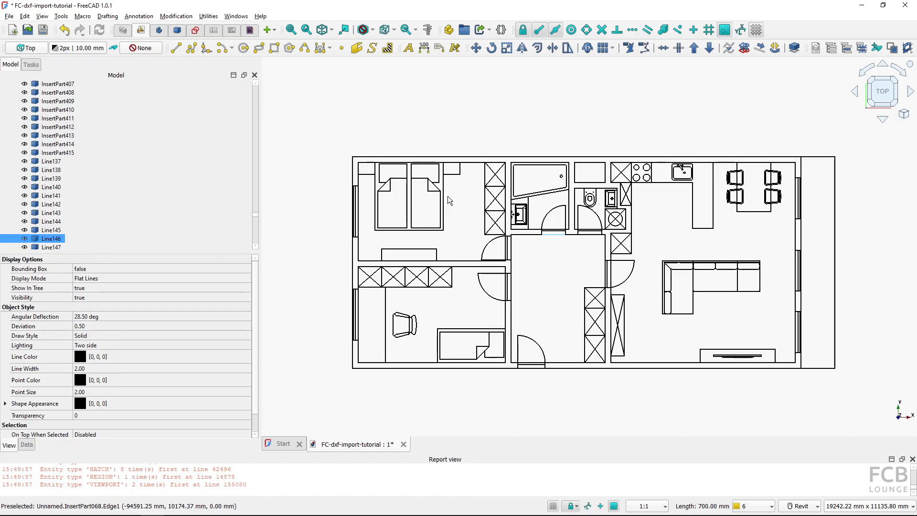
pyautogui.click(849, 508)
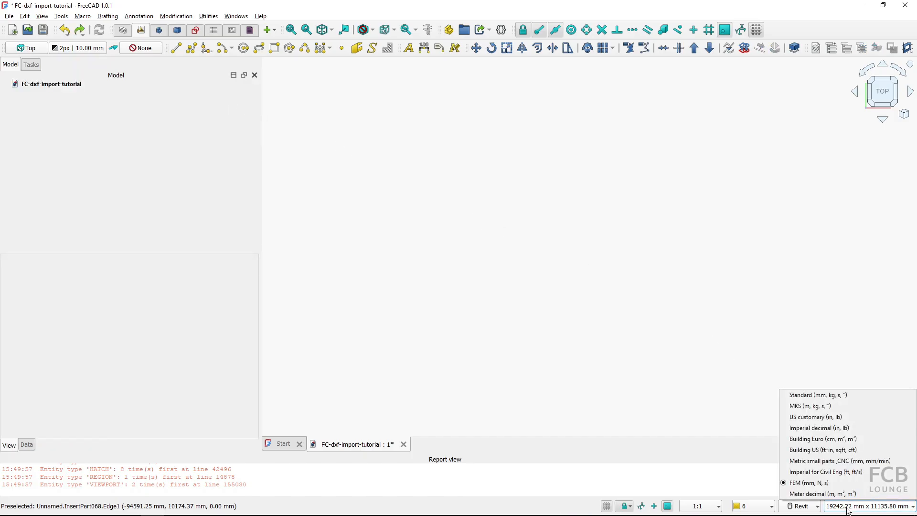
pyautogui.click(820, 495)
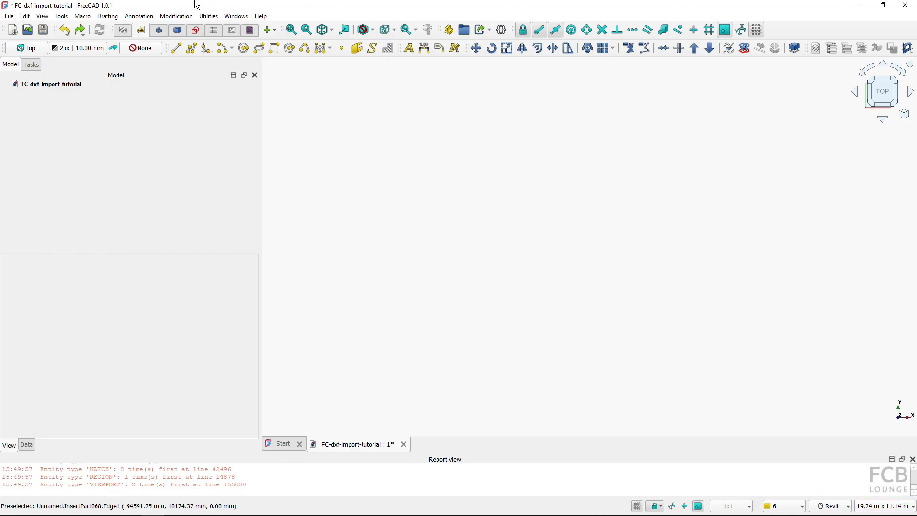
# Import plan_view_unit_308.dxf again, confirming the default DXF import options
pyautogui.click(9, 17)
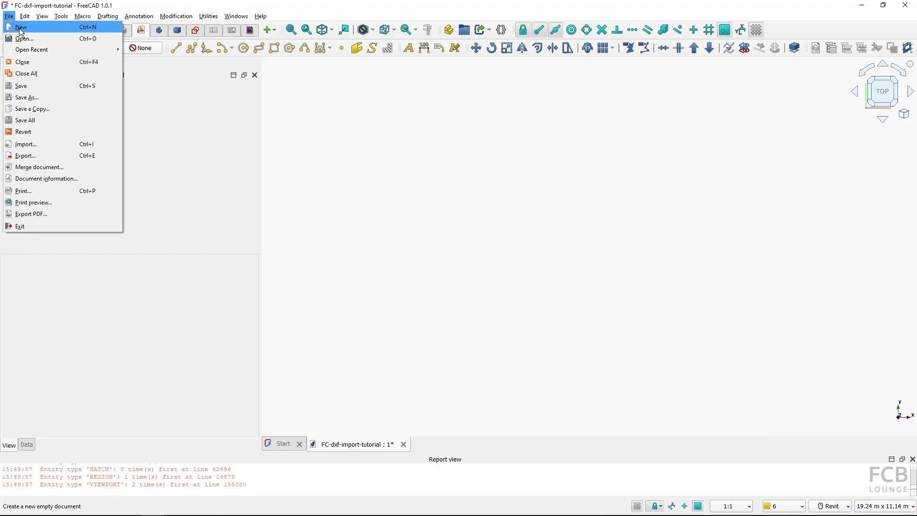
pyautogui.click(51, 146)
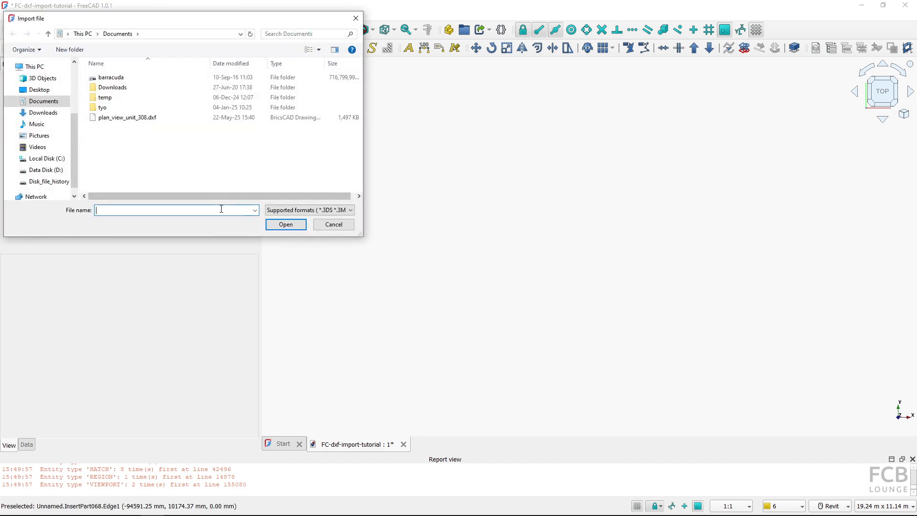
pyautogui.click(138, 117)
pyautogui.click(285, 225)
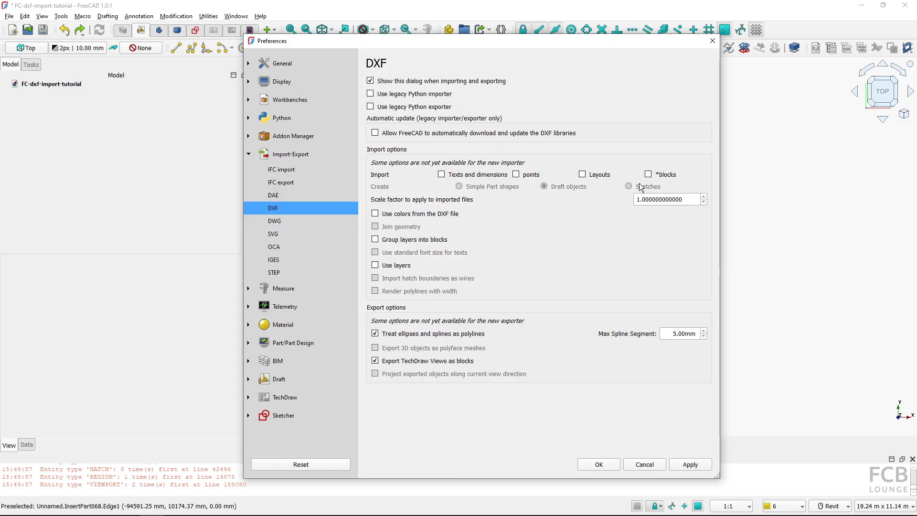
pyautogui.click(605, 465)
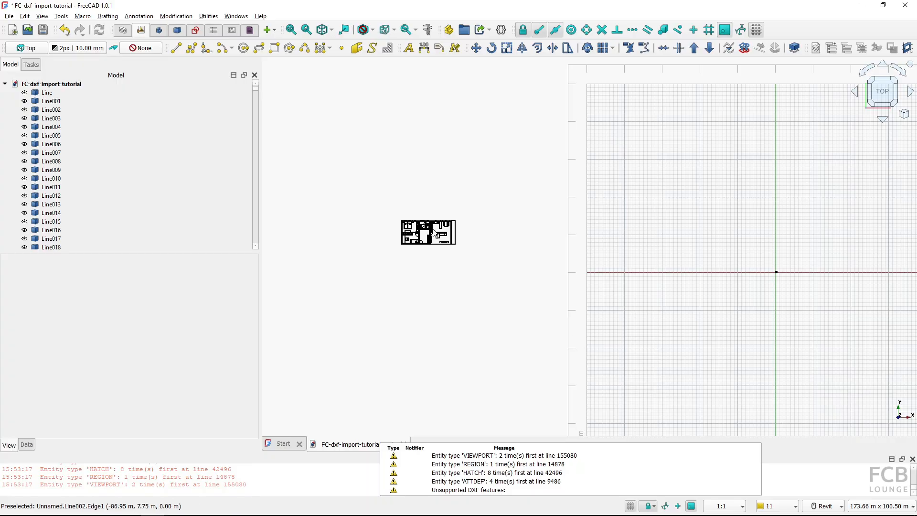
# Measure the length of the door opening line near the bathroom, then close the measurement
pyautogui.scroll(10, 430, 239)
pyautogui.scroll(2, 507, 246)
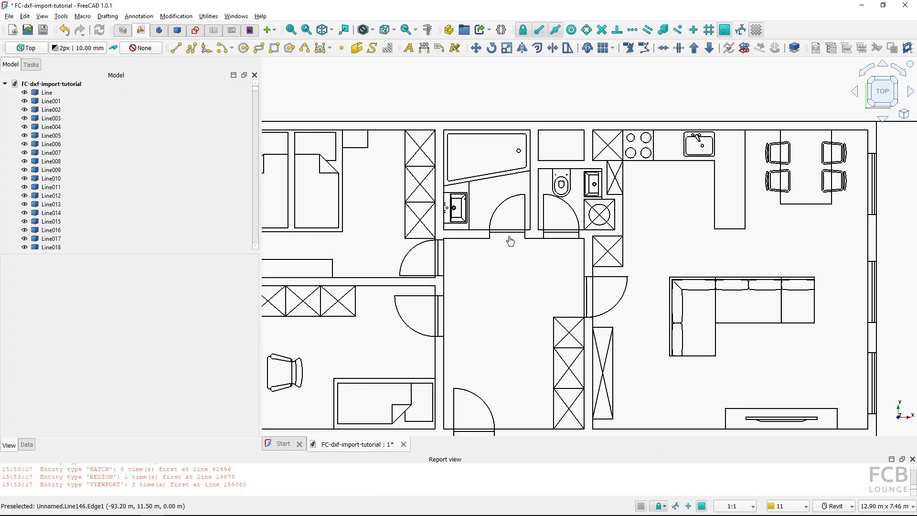
pyautogui.click(508, 237)
pyautogui.click(427, 29)
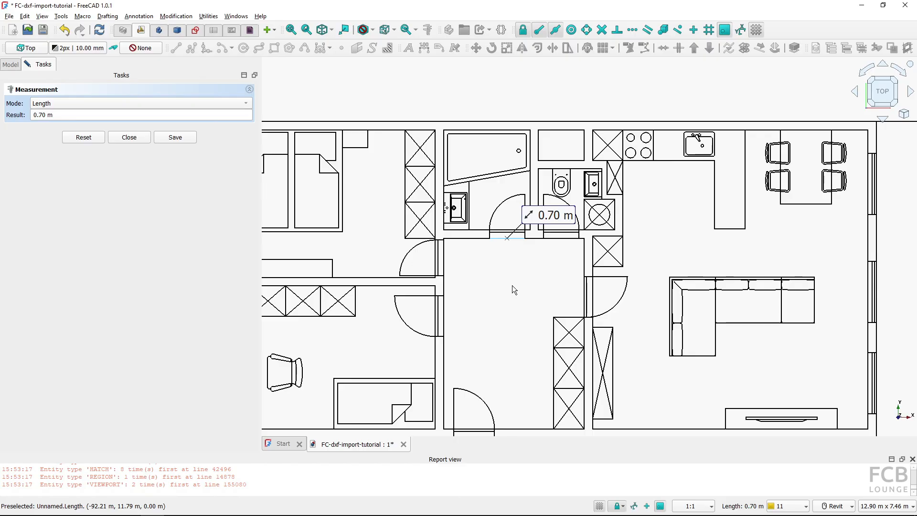
pyautogui.scroll(-3, 512, 285)
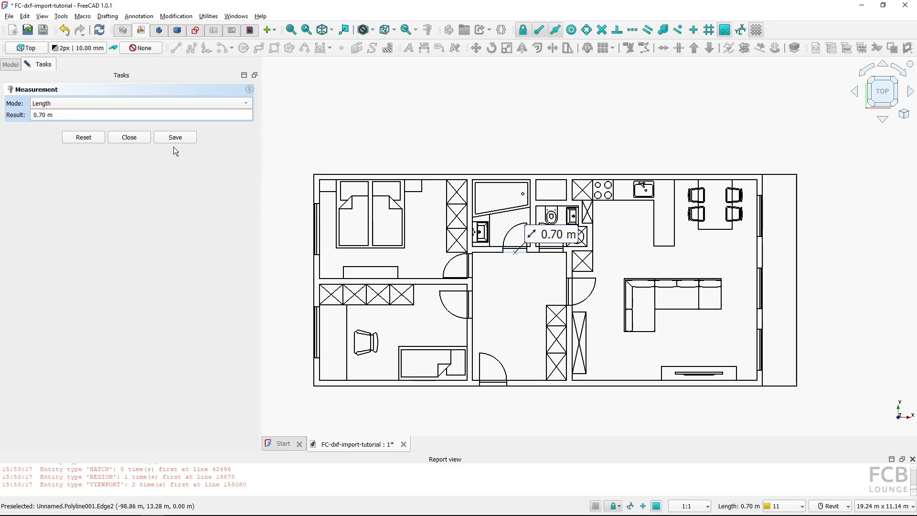
pyautogui.click(136, 138)
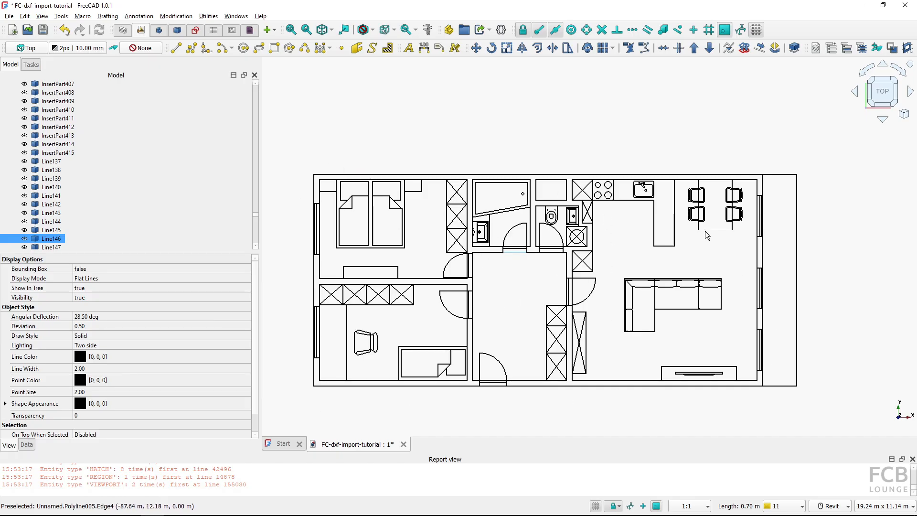
# Undo the DXF import and switch the unit schema to FEM (mm, N, s)
pyautogui.click(491, 280)
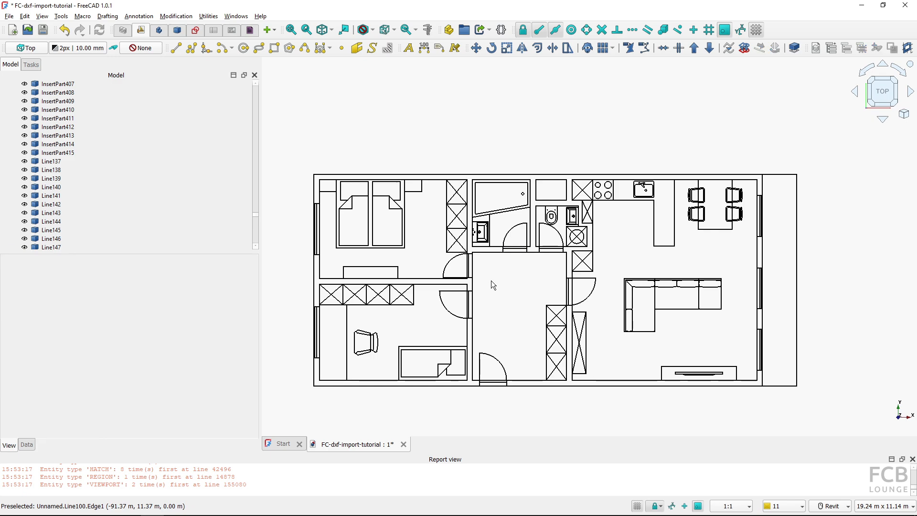
pyautogui.click(69, 33)
pyautogui.click(77, 43)
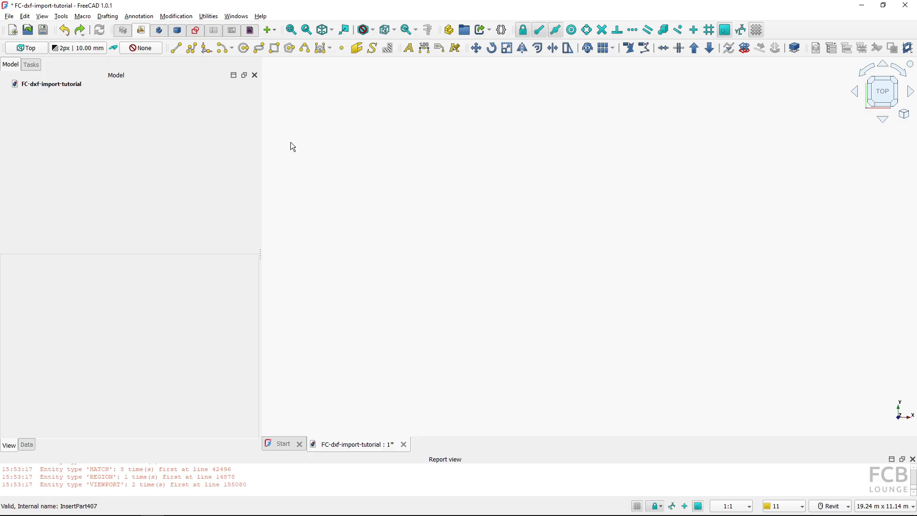
pyautogui.click(873, 508)
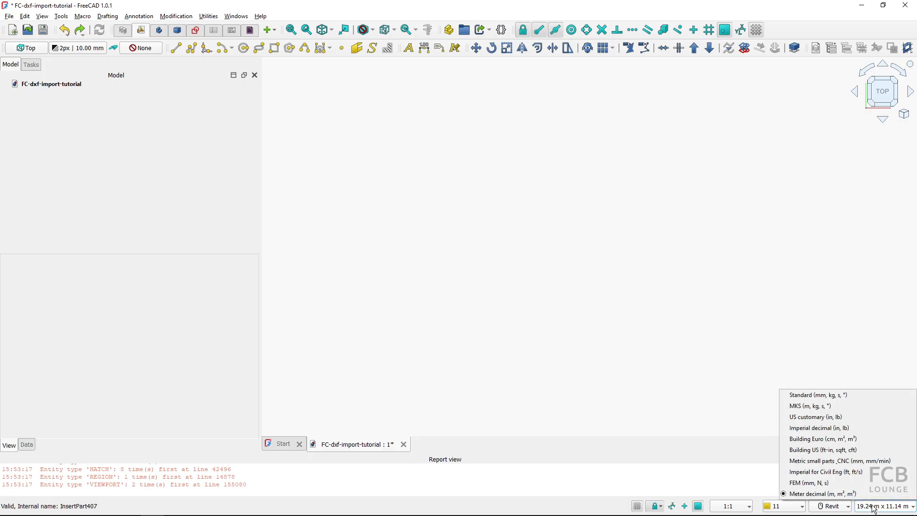
pyautogui.click(815, 482)
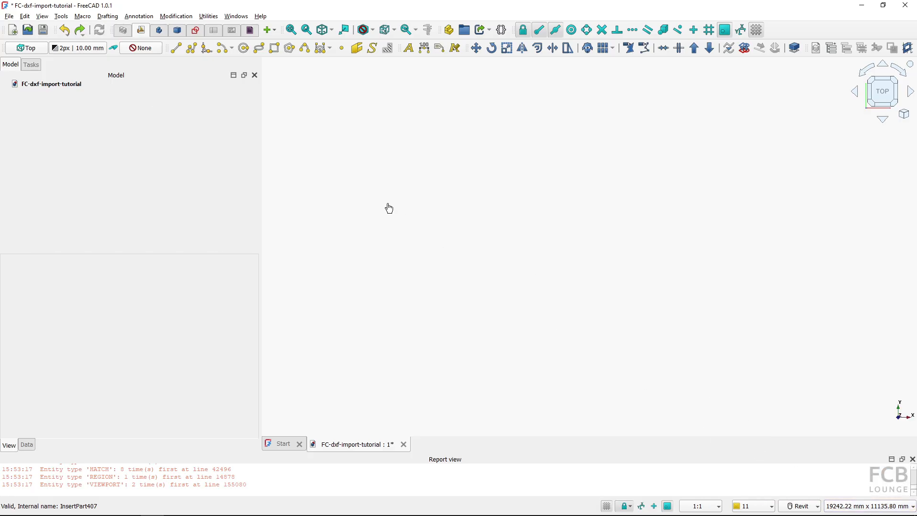
# Import plan_view_unit_308.dxf again with the import scale factor set to 2
pyautogui.click(9, 16)
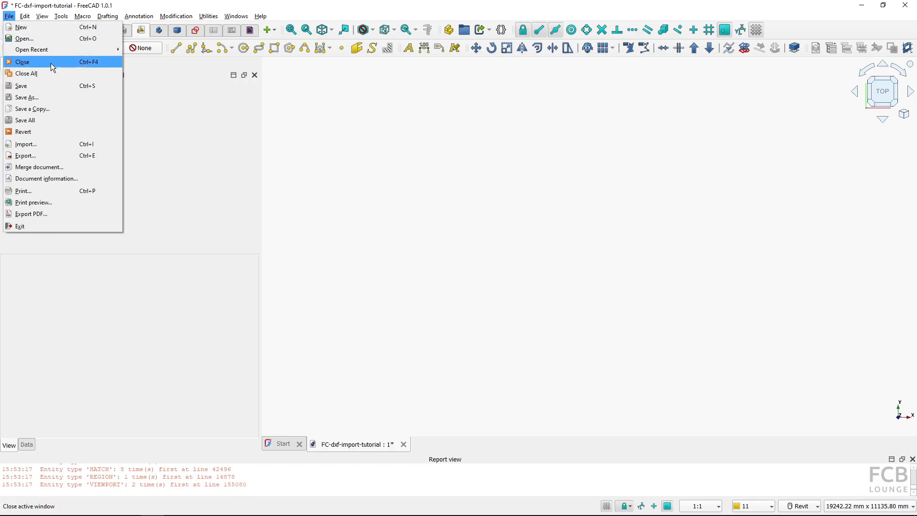
pyautogui.click(54, 142)
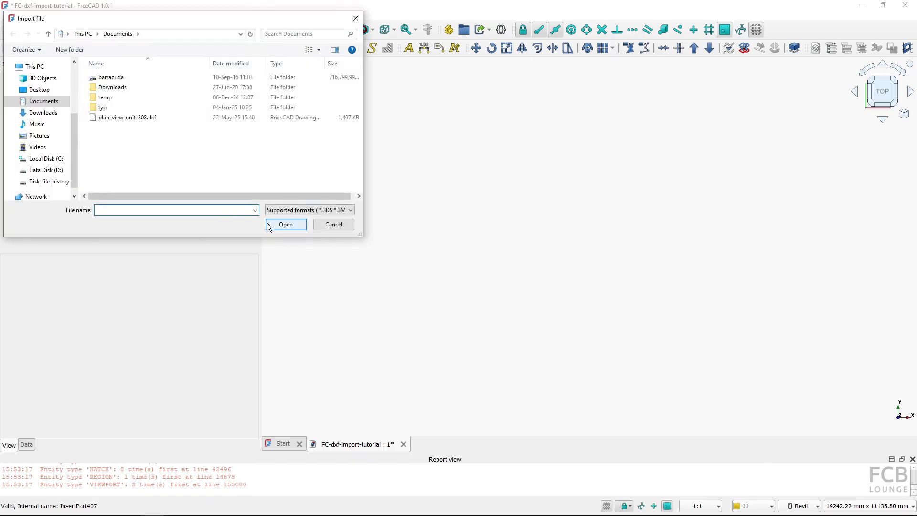
pyautogui.doubleClick(136, 117)
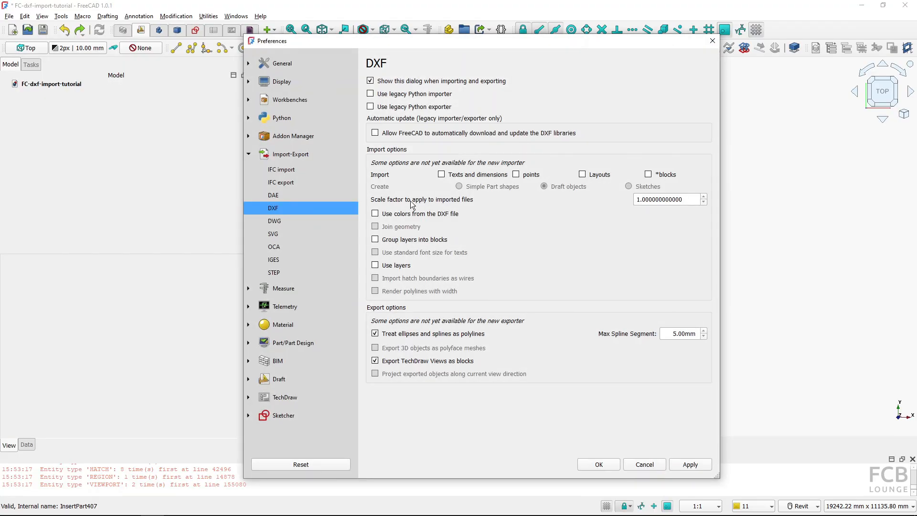
pyautogui.doubleClick(645, 200)
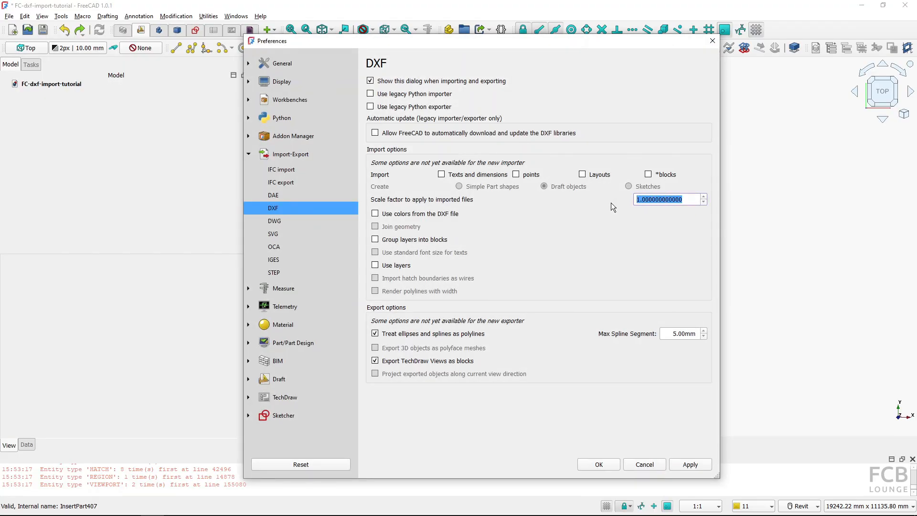
pyautogui.write('2')
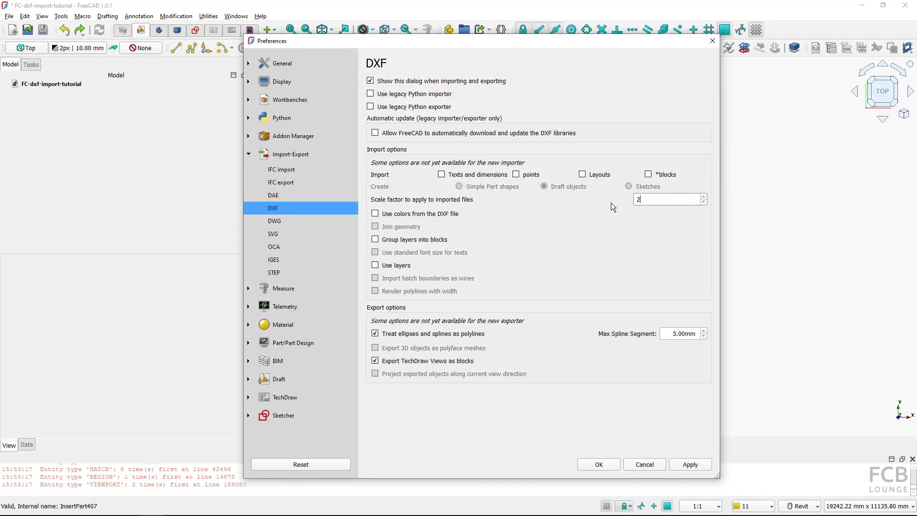
pyautogui.click(599, 465)
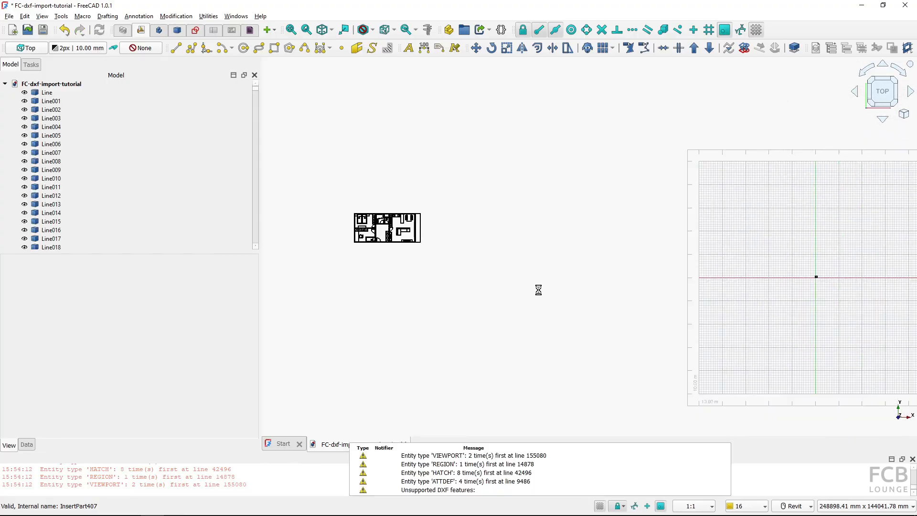
# Measure the length of the door opening line near the bathroom in the scaled import, then close the measurement
pyautogui.scroll(10, 430, 232)
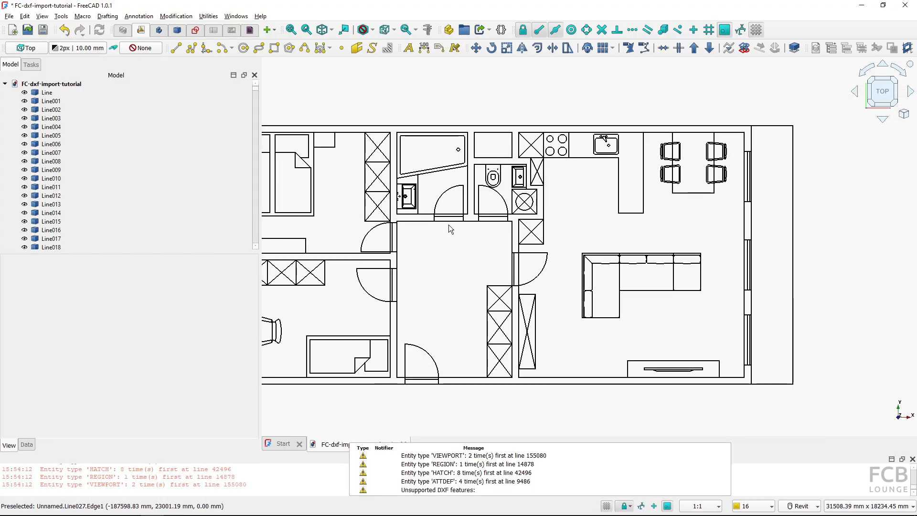
pyautogui.click(449, 221)
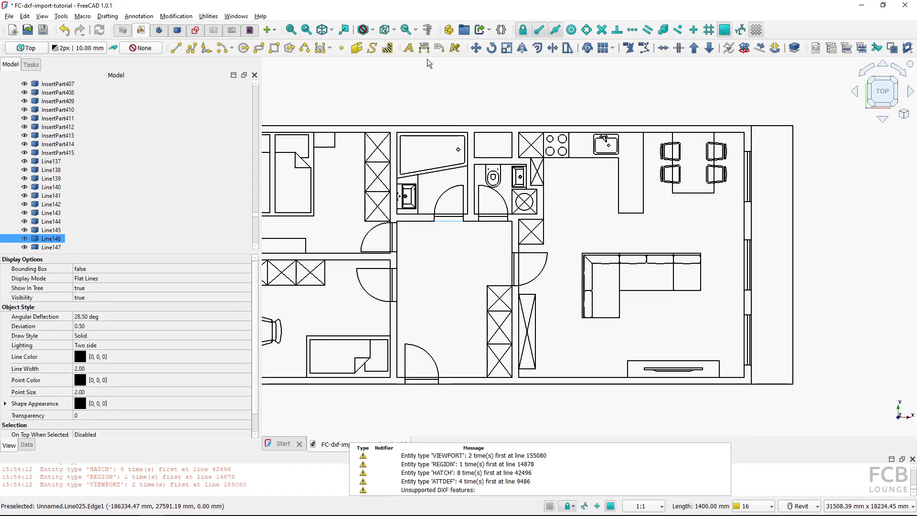
pyautogui.click(429, 31)
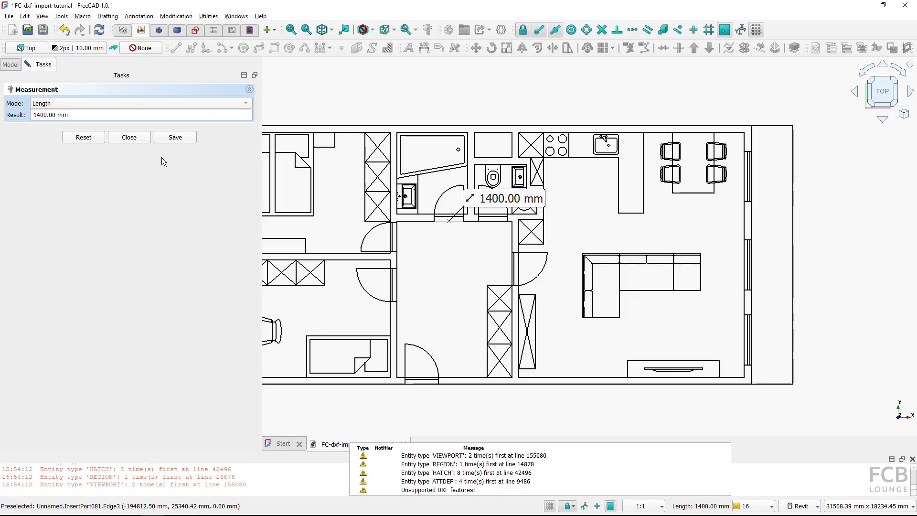
pyautogui.click(129, 137)
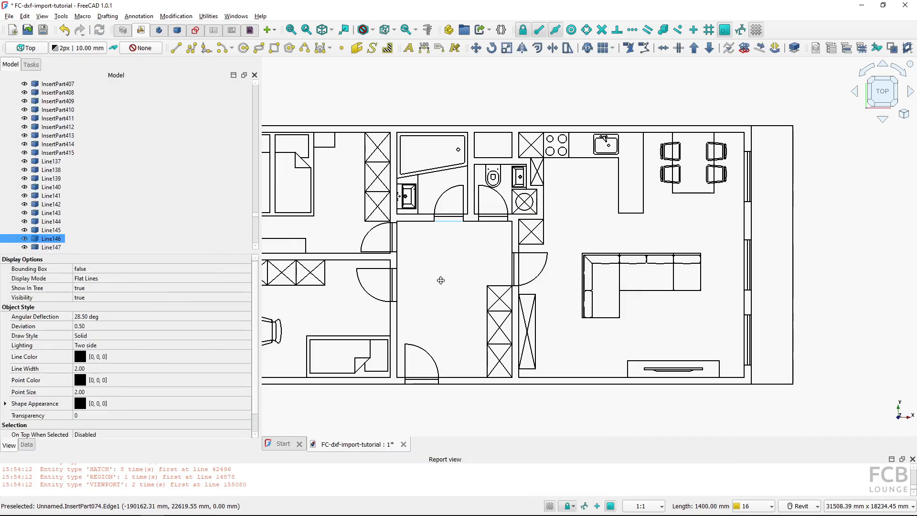
# Inspect the lengths of the bed outline lines in the upper-left bedroom by selecting them one at a time
pyautogui.moveTo(441, 280); pyautogui.dragTo(522, 293, button='middle')
pyautogui.scroll(-1, 523, 293)
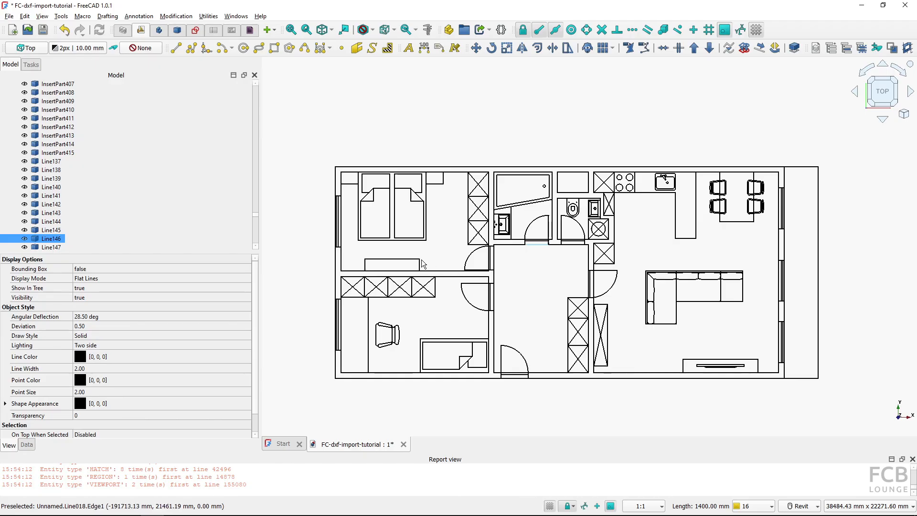
pyautogui.click(385, 240)
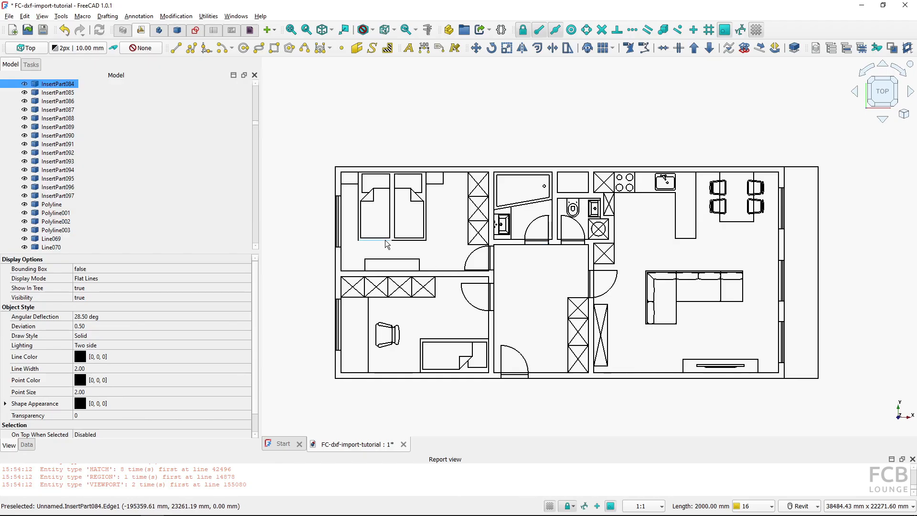
pyautogui.click(357, 220)
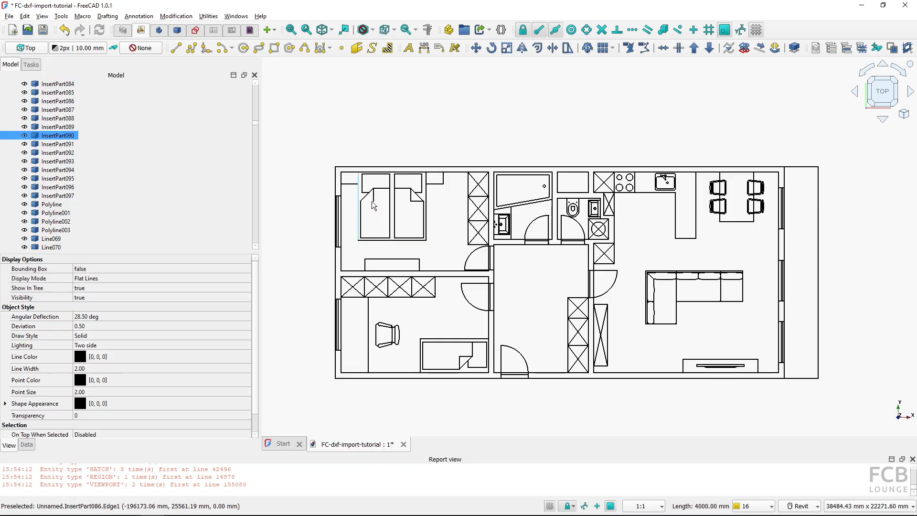
pyautogui.click(370, 201)
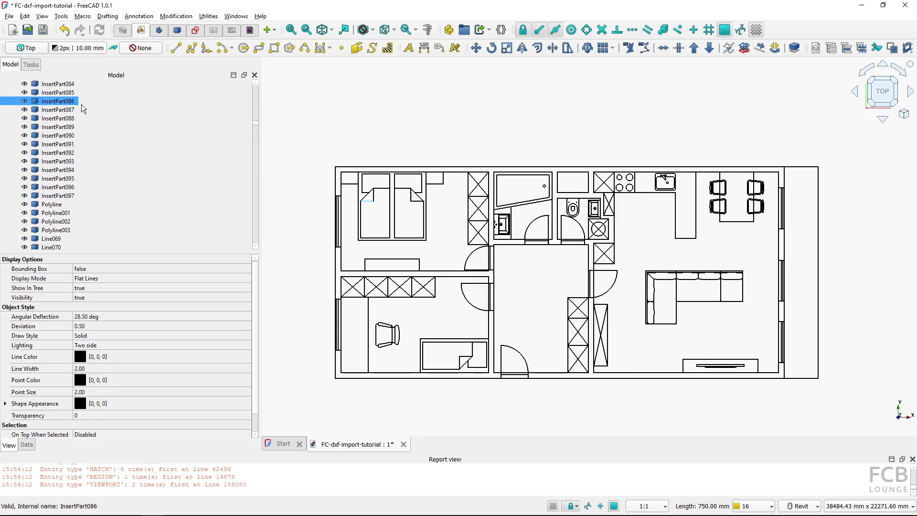
pyautogui.click(423, 219)
pyautogui.click(416, 200)
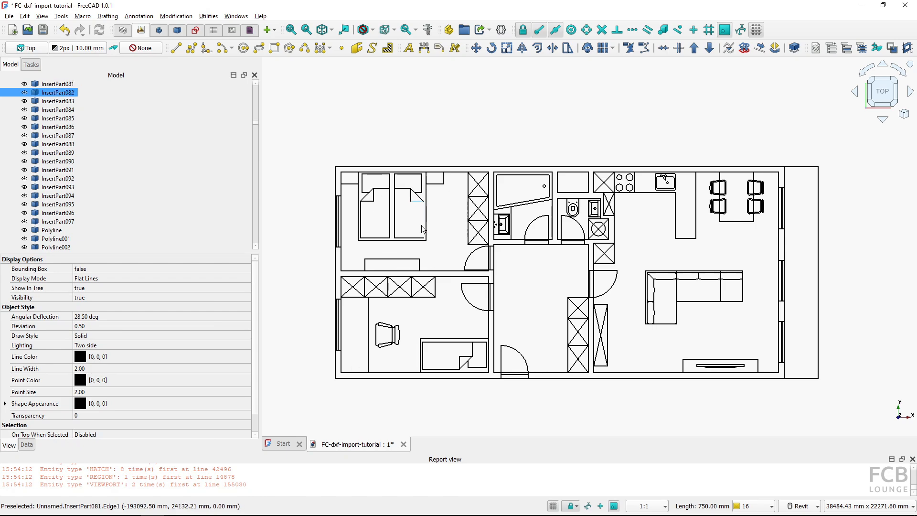
pyautogui.click(448, 237)
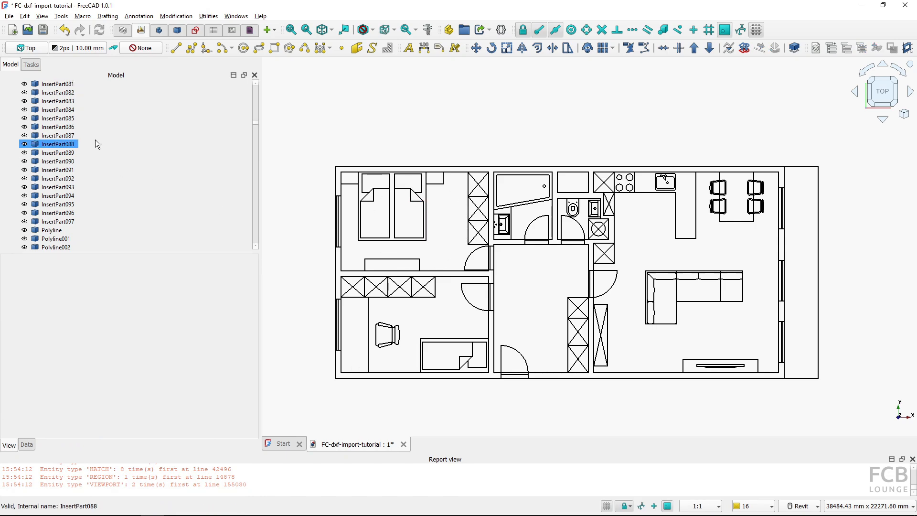
# Undo the scaled DXF import
pyautogui.scroll(-10, 95, 139)
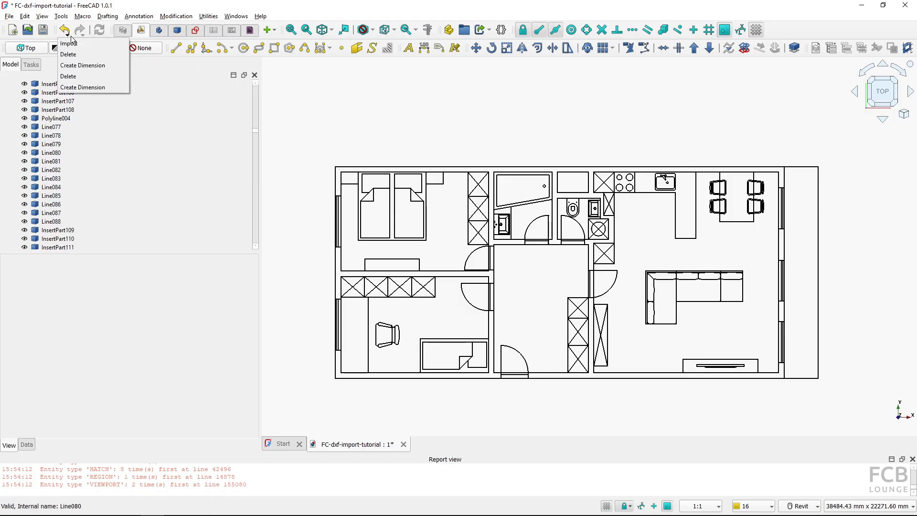
pyautogui.hotkey('ctrl', 'z')
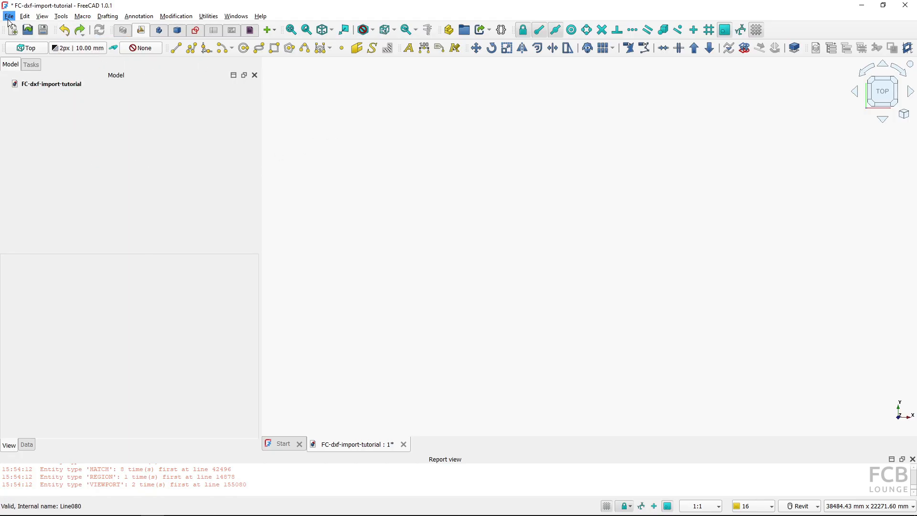
# Import plan_view_unit_308.dxf again with scale factor 1 and the Use layers option enabled
pyautogui.click(9, 17)
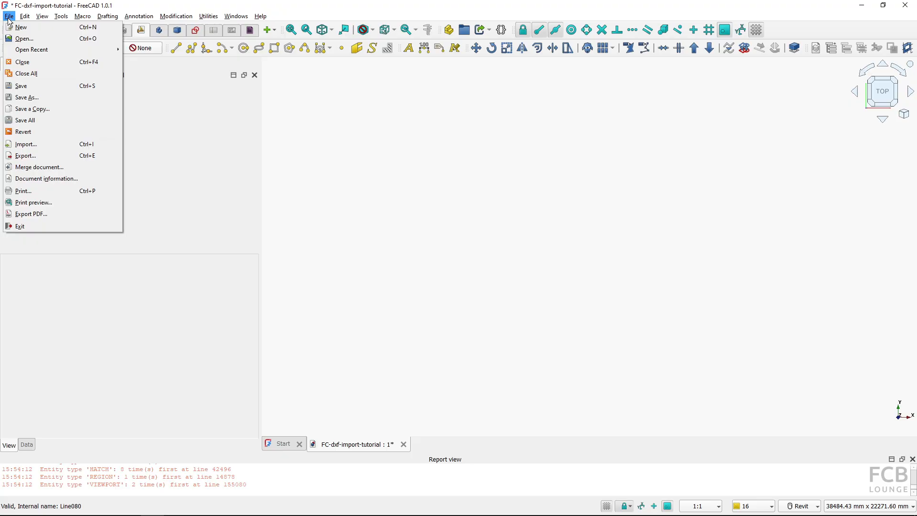
pyautogui.click(39, 143)
pyautogui.click(127, 117)
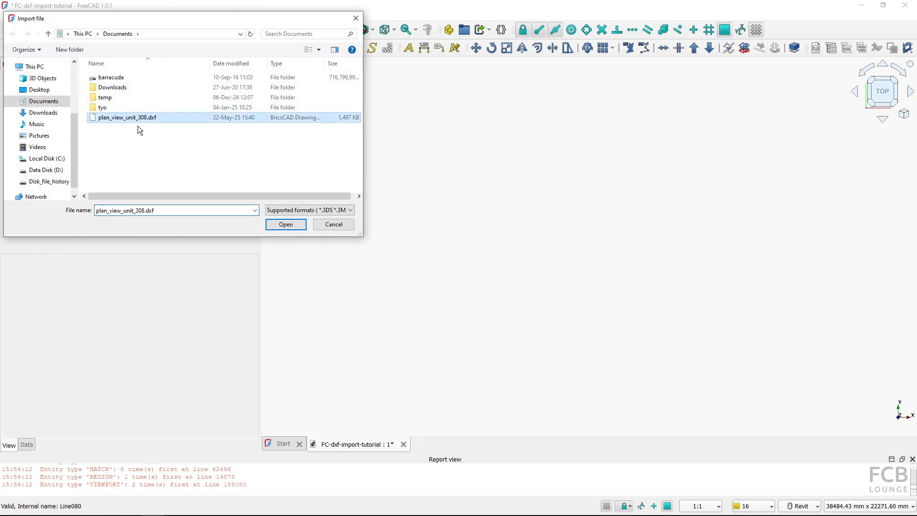
pyautogui.click(286, 224)
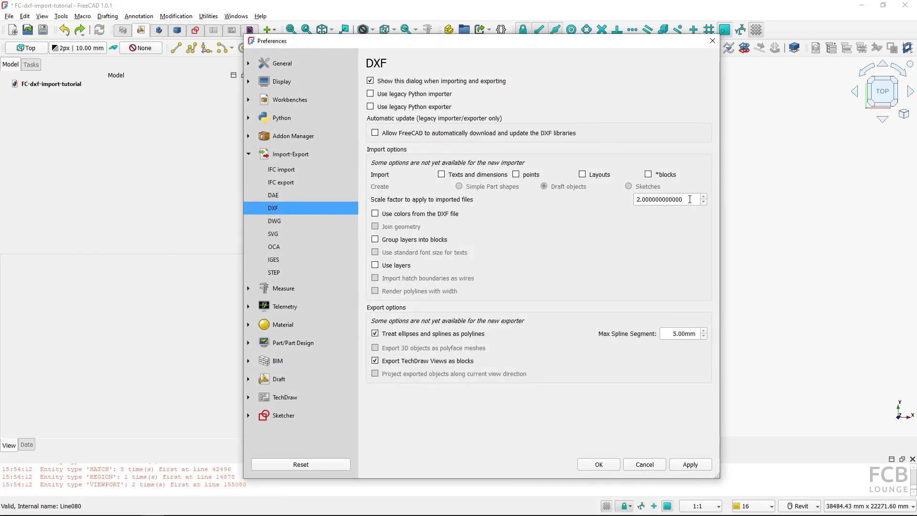
pyautogui.moveTo(690, 199); pyautogui.dragTo(616, 192)
pyautogui.write('1')
pyautogui.click(381, 270)
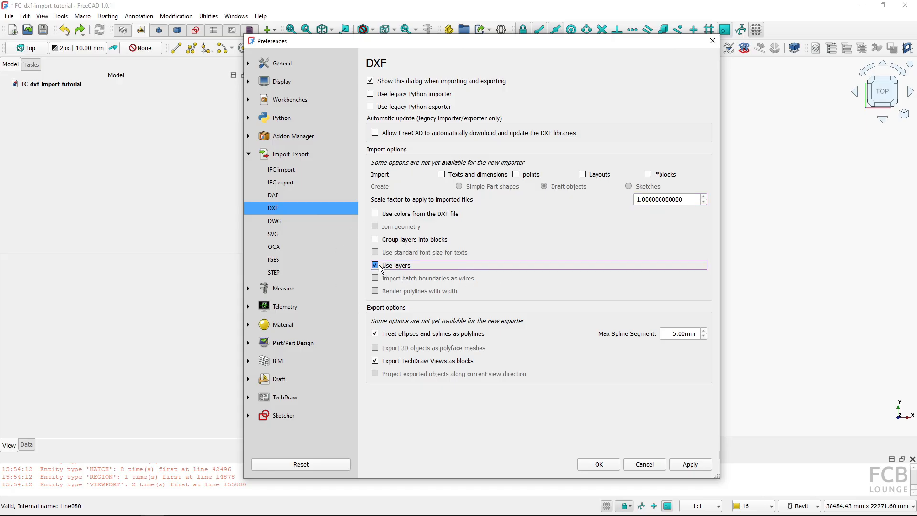
pyautogui.click(600, 465)
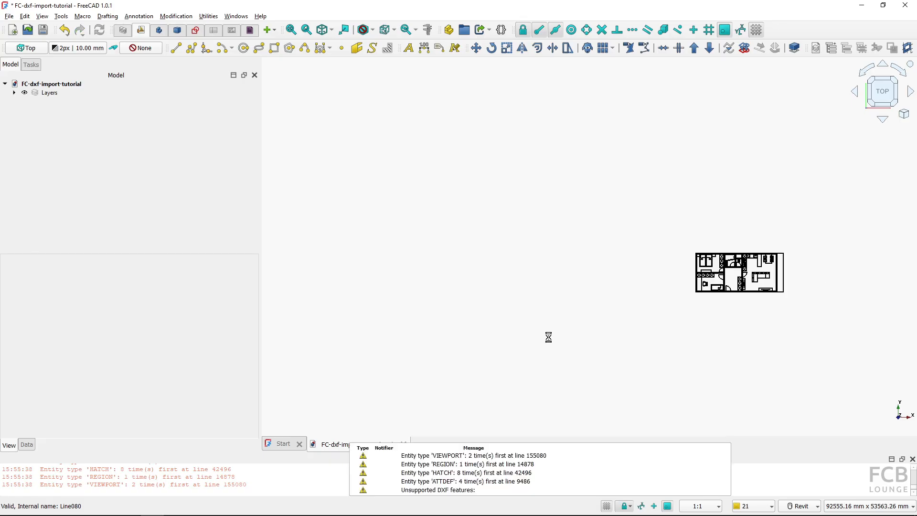
# Zoom to the plan, expand the imported Layers group and select the A-wall_cut layer to view its properties
pyautogui.scroll(10, 418, 235)
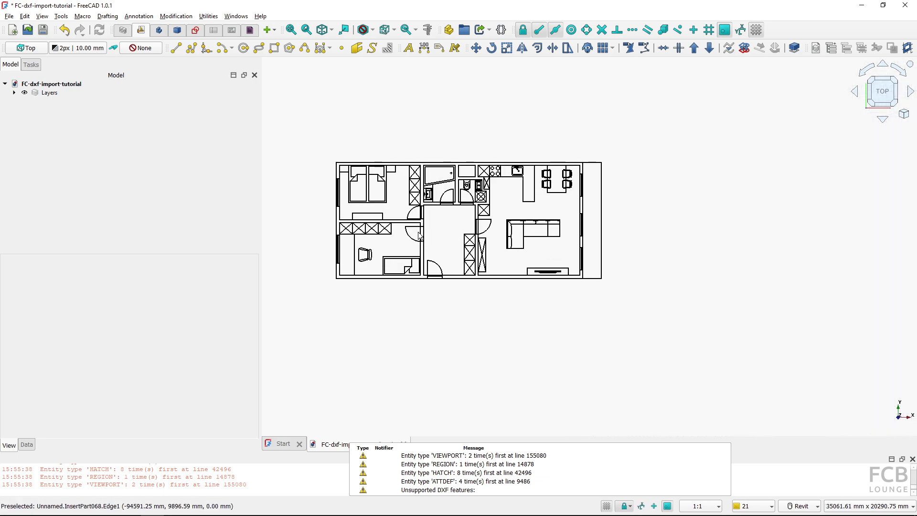
pyautogui.moveTo(418, 234); pyautogui.dragTo(443, 265, button='middle')
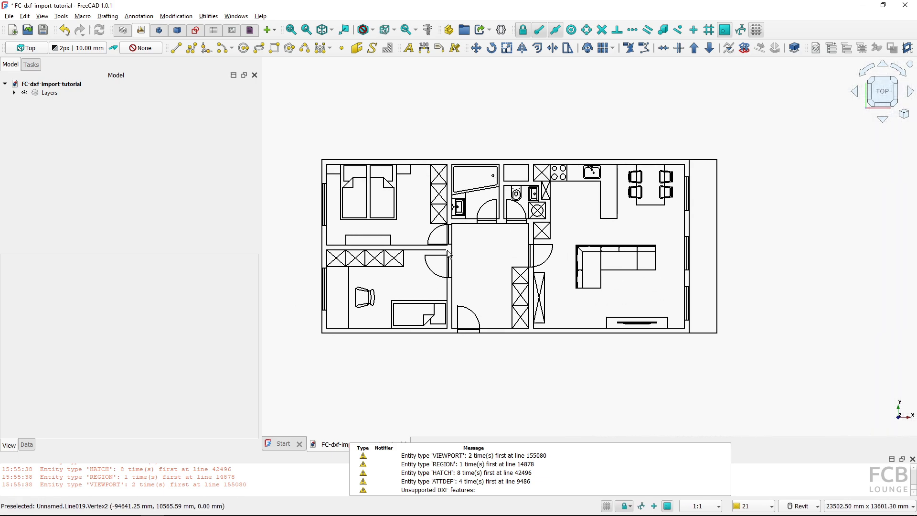
pyautogui.click(16, 93)
pyautogui.click(67, 162)
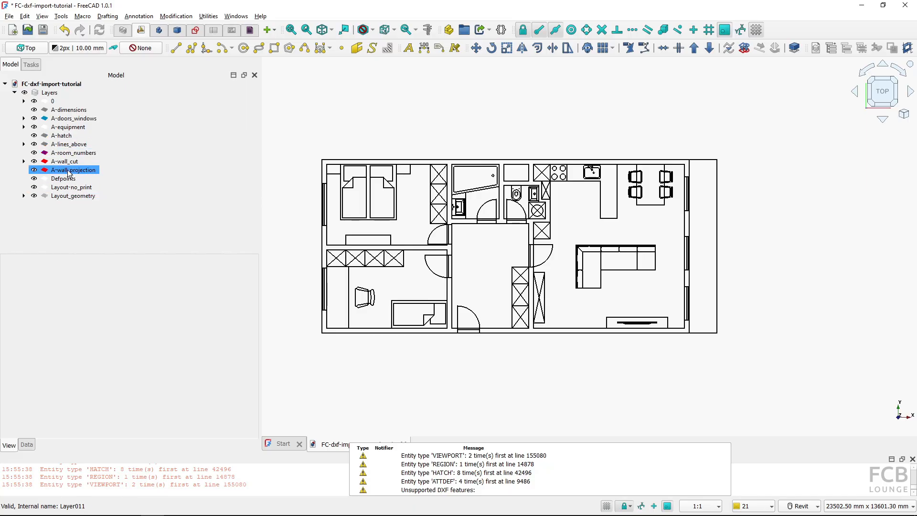
pyautogui.click(69, 163)
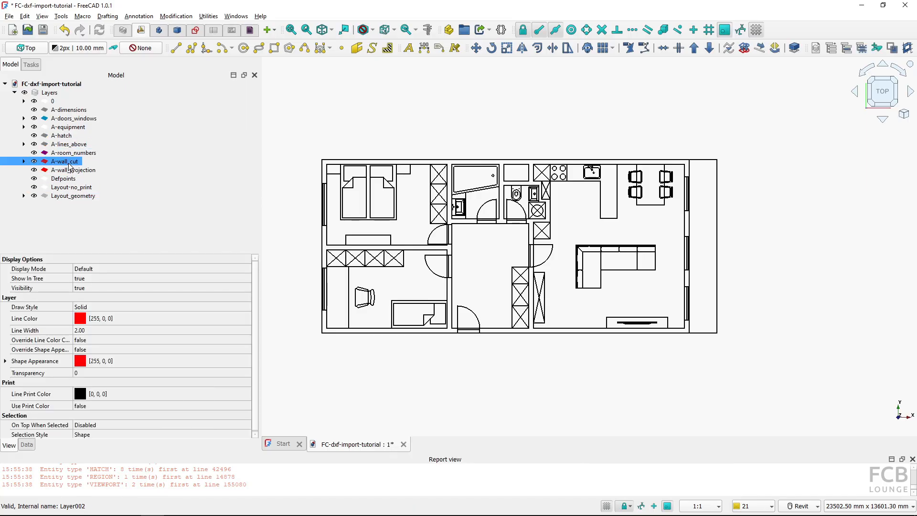
# Toggle the visibility of the A-wall_cut and A-equipment layers to see which plan elements each contains
pyautogui.press('space')
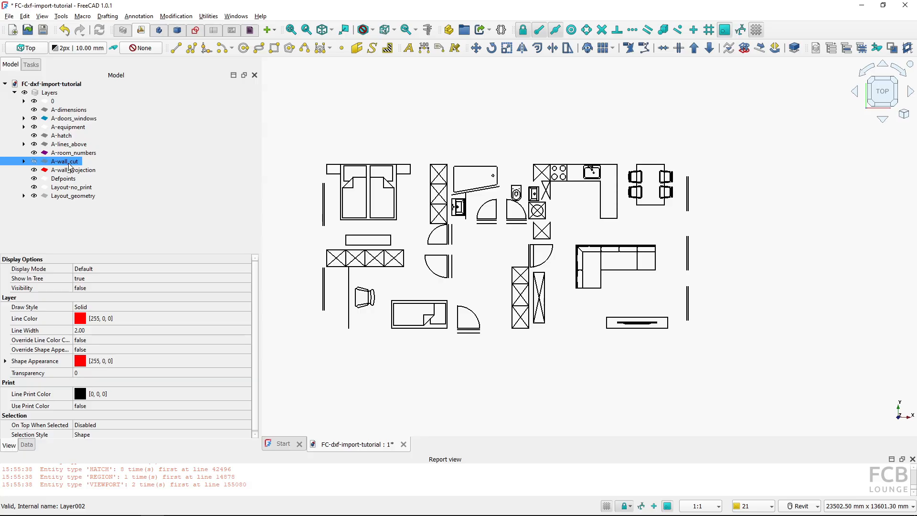
pyautogui.press('space')
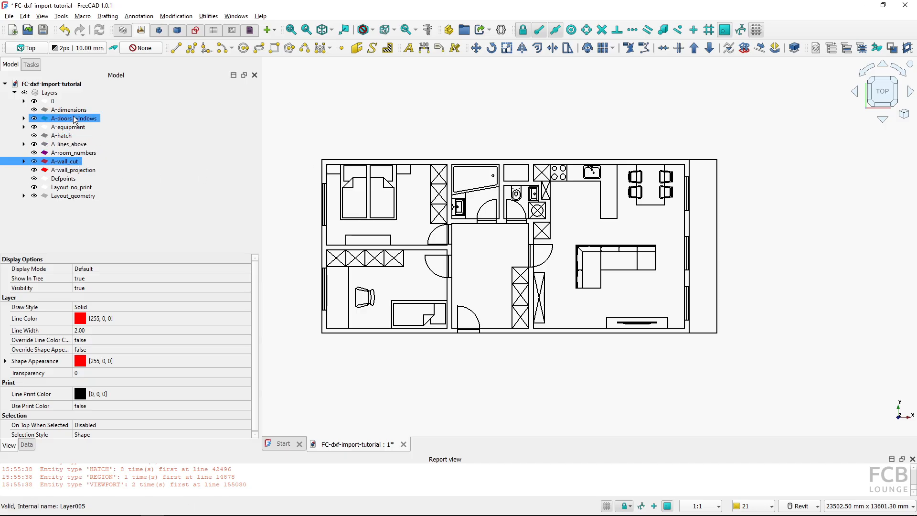
pyautogui.click(79, 130)
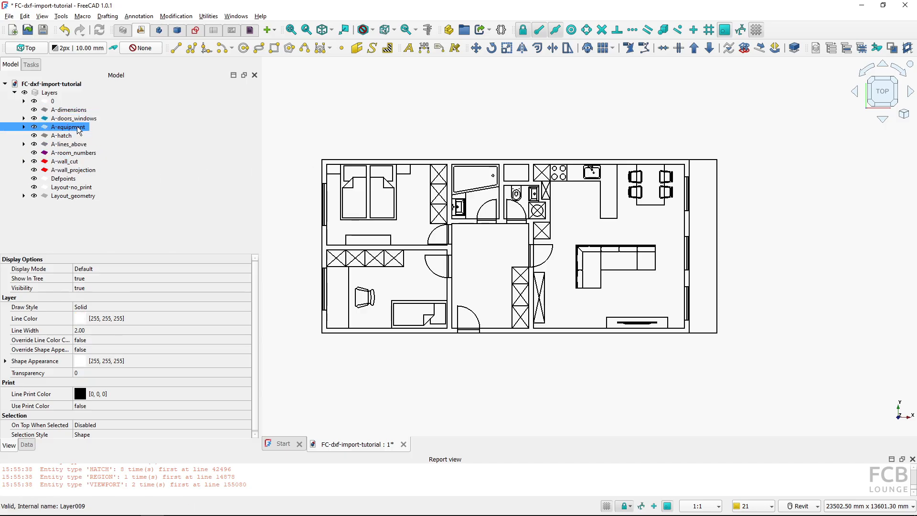
pyautogui.press('space')
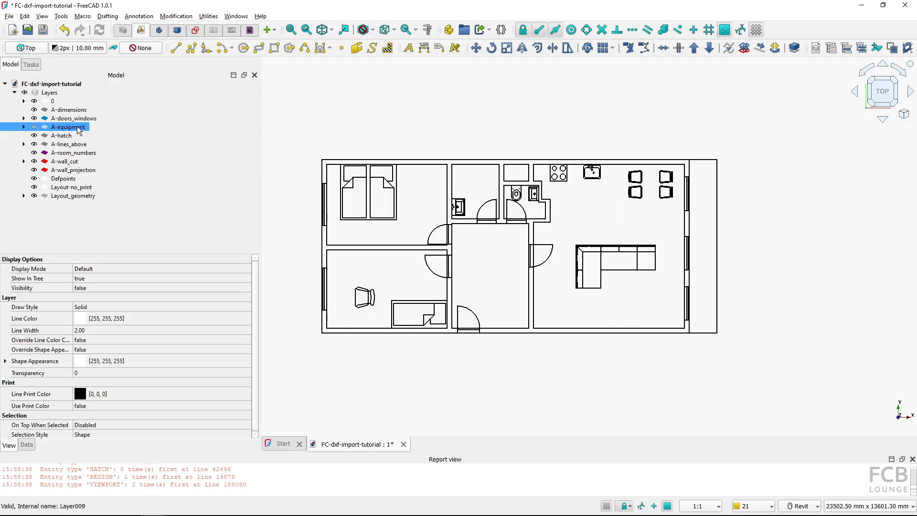
pyautogui.press('space')
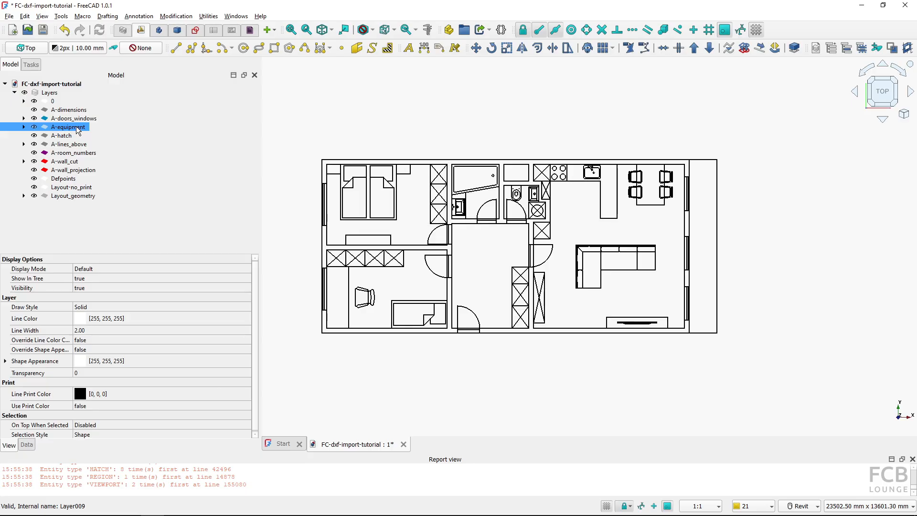
pyautogui.press('space')
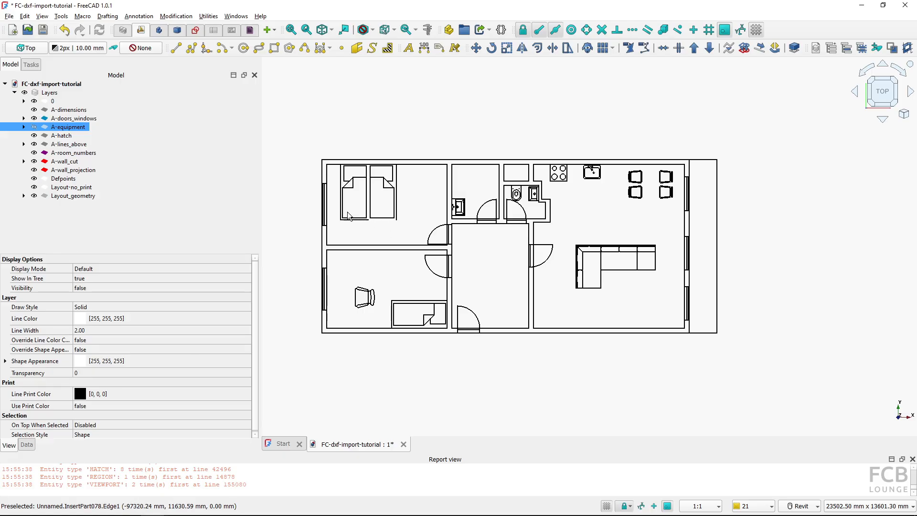
# Toggle layer 0's visibility on and off, then make the A-equipment layer visible again
pyautogui.click(58, 103)
pyautogui.press('space')
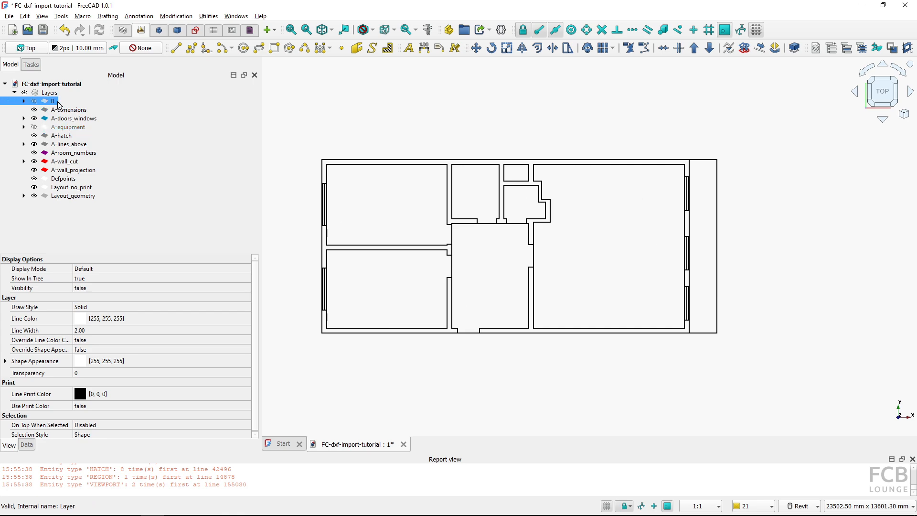
pyautogui.press('space')
pyautogui.press('space')
pyautogui.press('space')
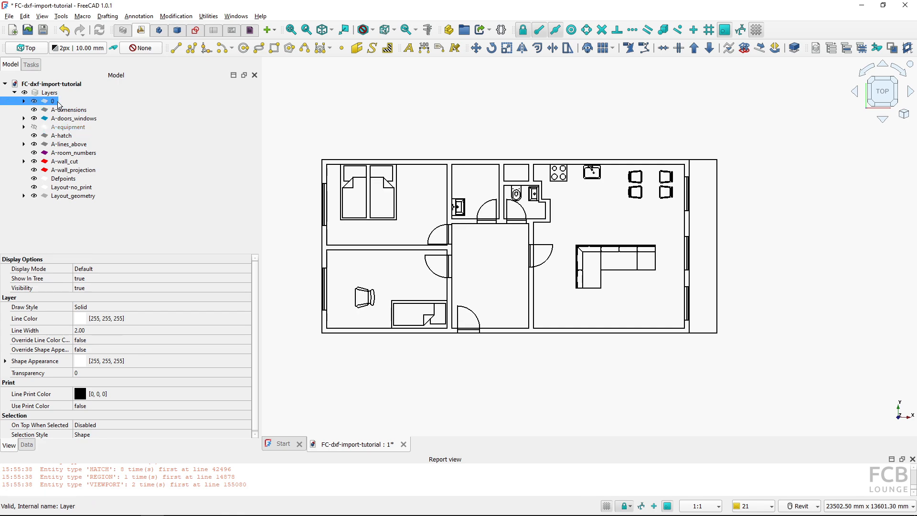
pyautogui.press('space')
pyautogui.press('space')
pyautogui.keyDown('ctrl'); pyautogui.click(66, 127); pyautogui.keyUp('ctrl')
pyautogui.click(67, 128)
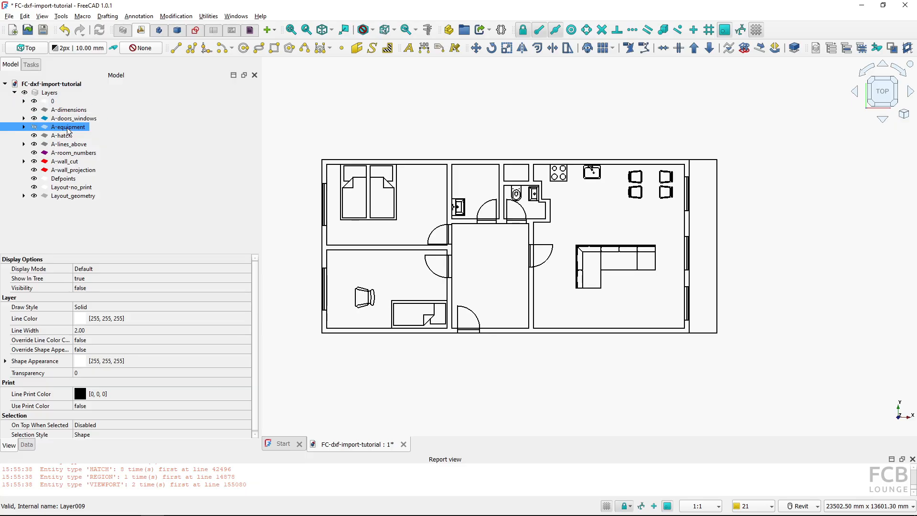
pyautogui.press('space')
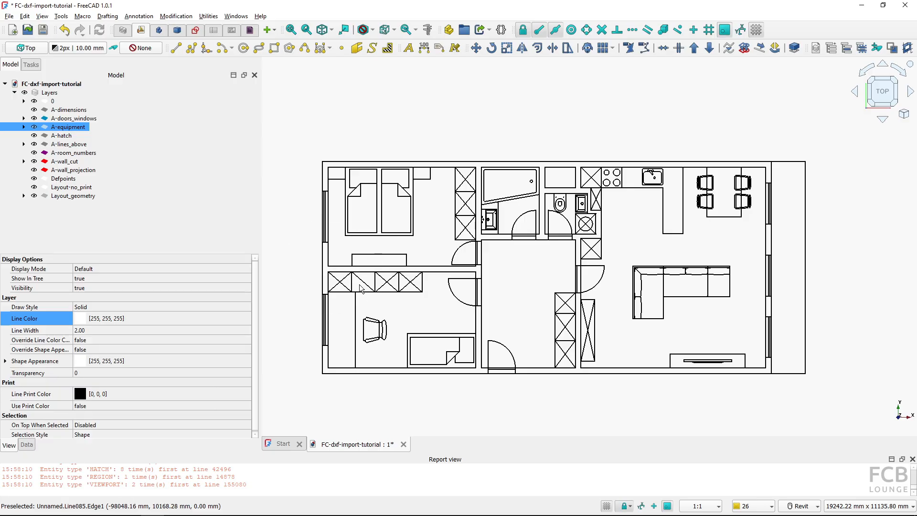
# Select the A-wall_cut layer and set its Override Line Color property to true
pyautogui.click(57, 165)
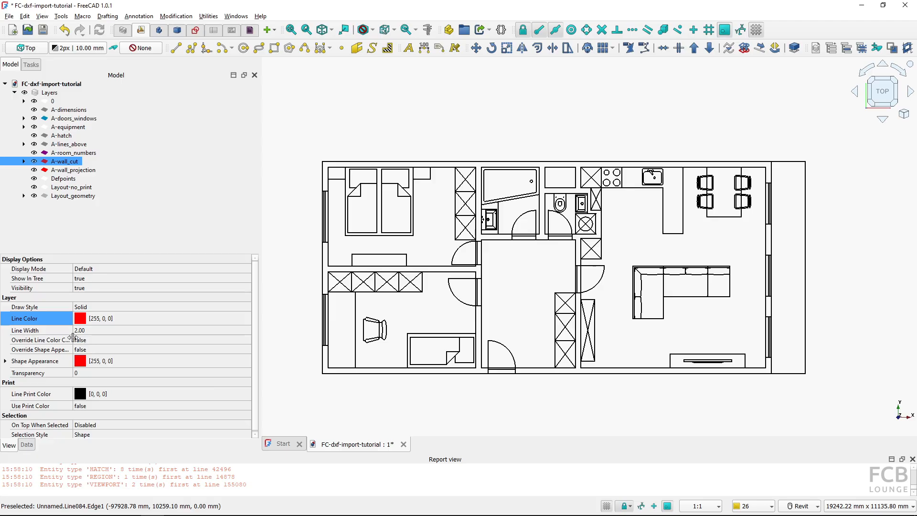
pyautogui.click(91, 340)
pyautogui.click(92, 341)
pyautogui.click(97, 352)
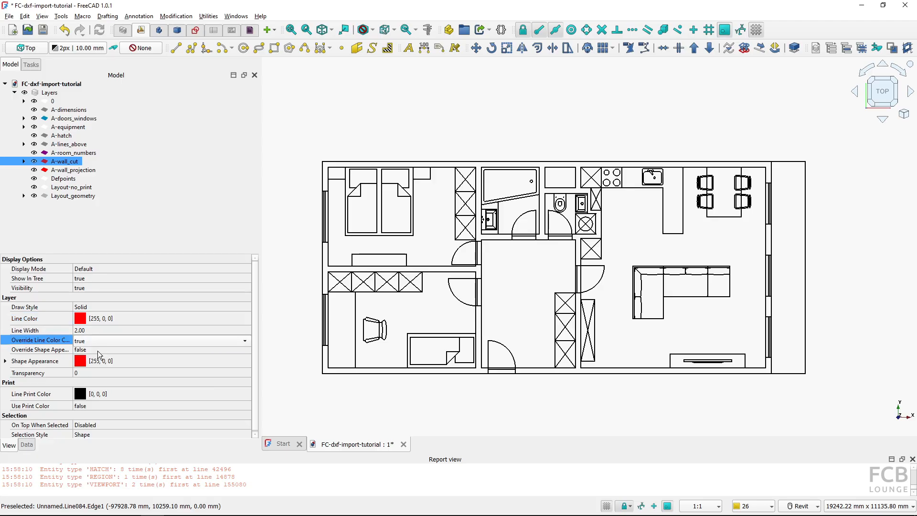
# Try a dark olive line colour for the A-wall_cut layer, then set it back to pure red
pyautogui.click(104, 319)
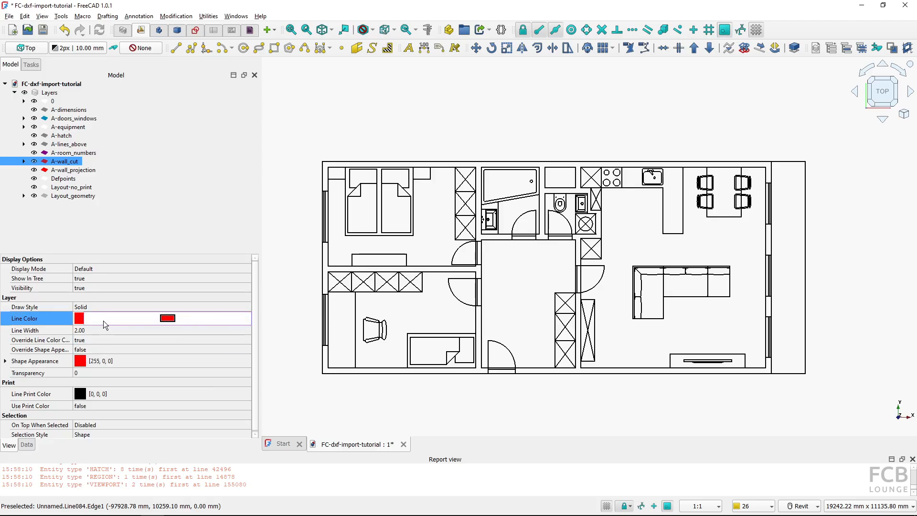
pyautogui.click(164, 320)
pyautogui.click(372, 220)
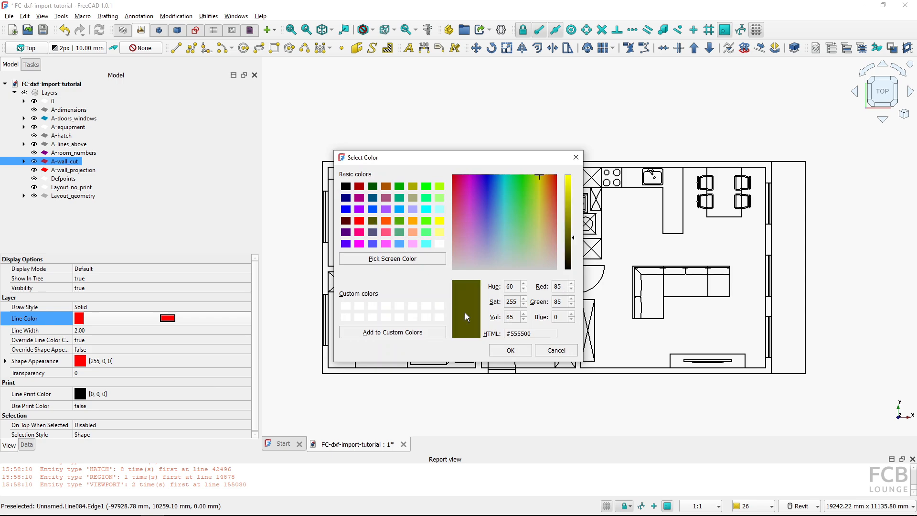
pyautogui.click(511, 350)
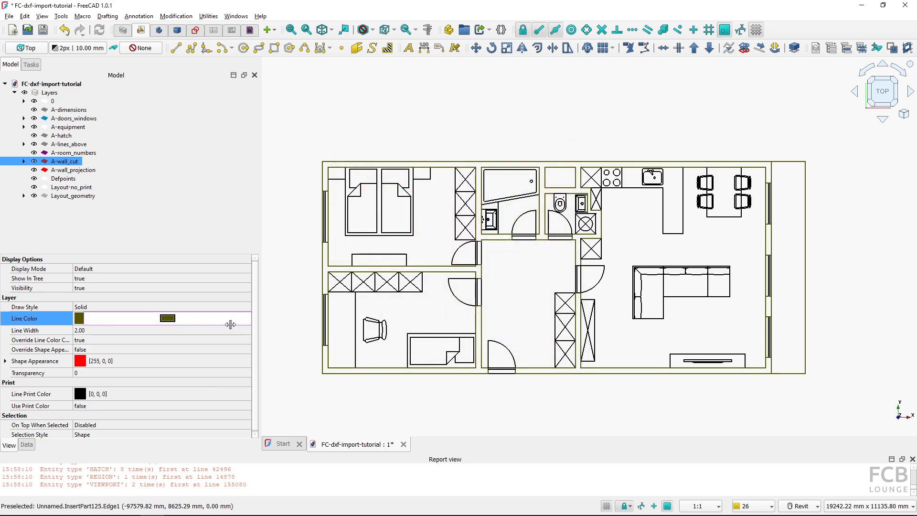
pyautogui.click(170, 318)
pyautogui.click(359, 221)
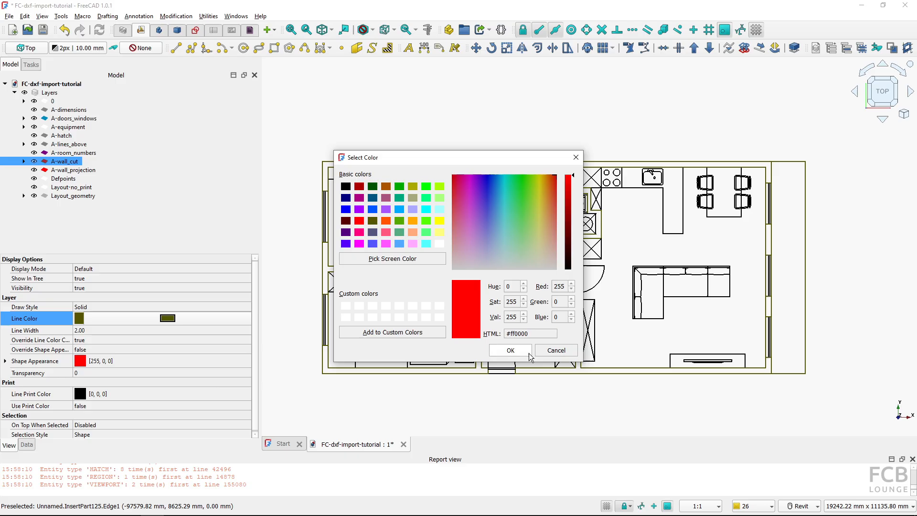
pyautogui.click(512, 351)
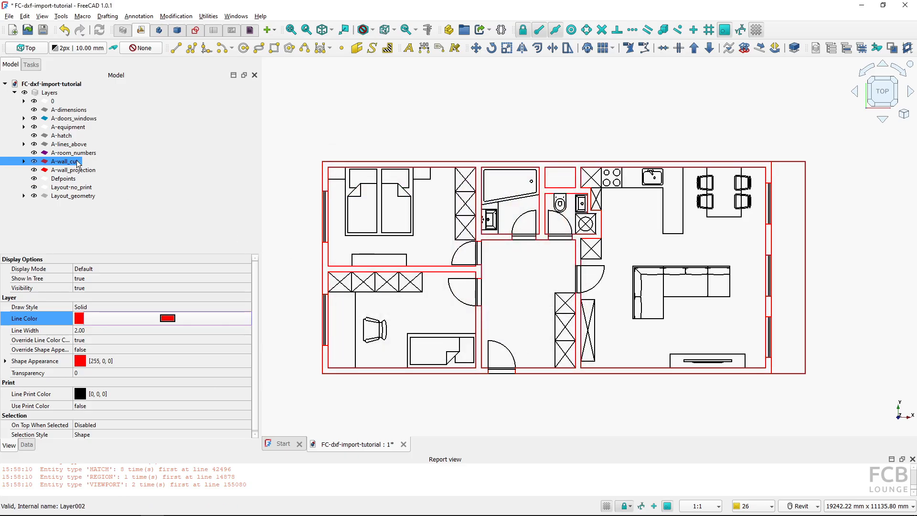
# Set the A-wall_cut layer's line width to 5
pyautogui.click(23, 162)
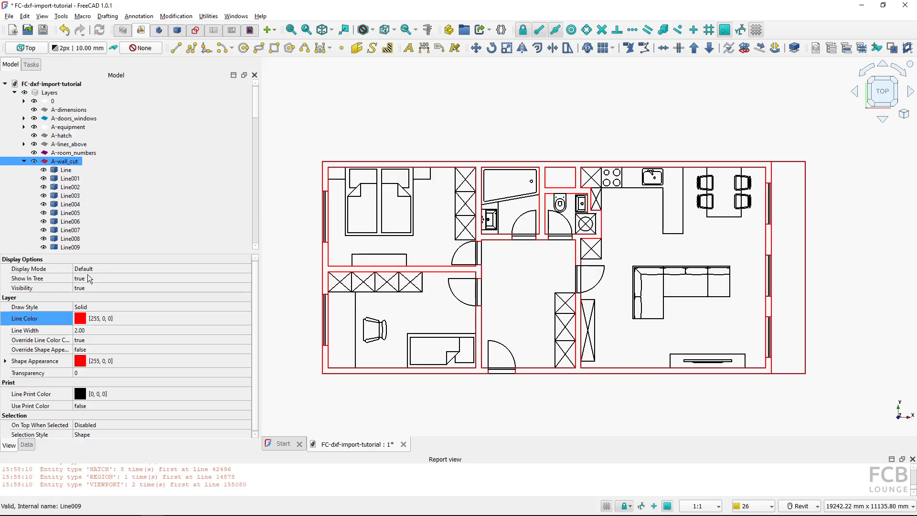
pyautogui.click(94, 331)
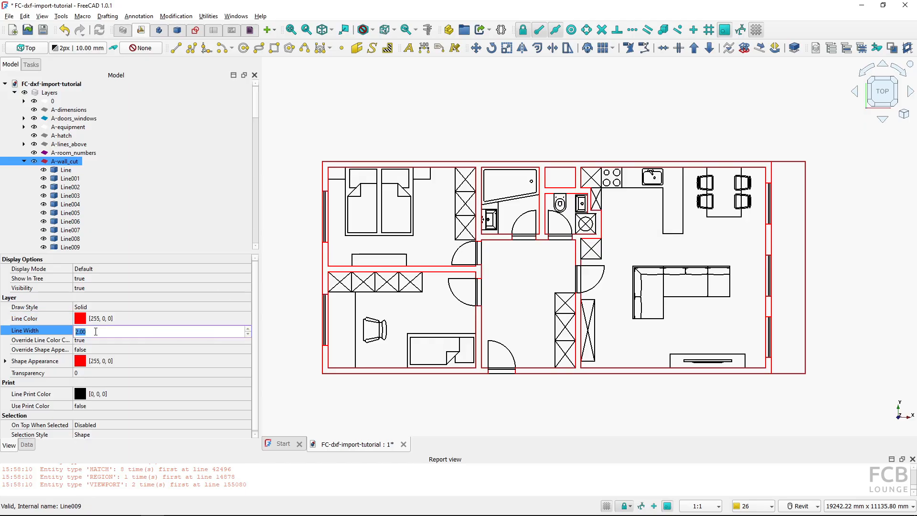
pyautogui.write('5')
pyautogui.press('Return')
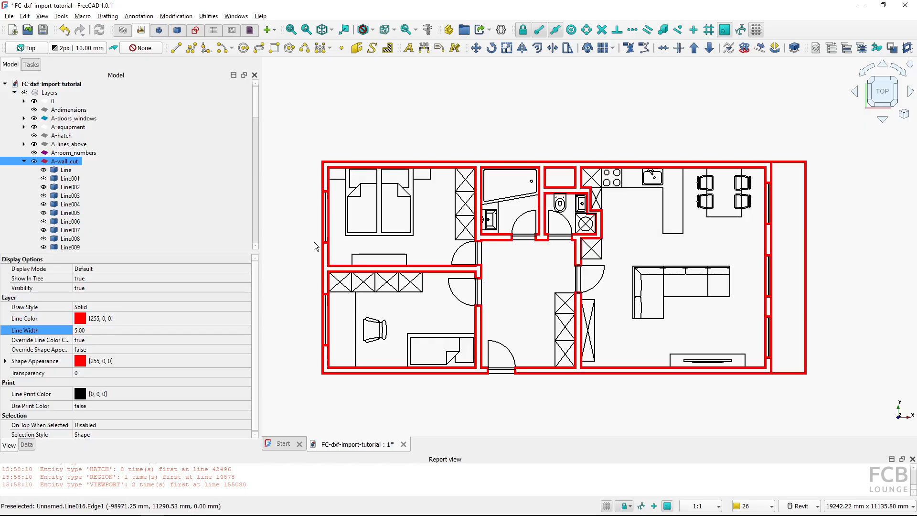
# Clear the imported plan and re-import plan_view_unit_308.dxf with the Use colors from the DXF file option enabled
pyautogui.click(24, 161)
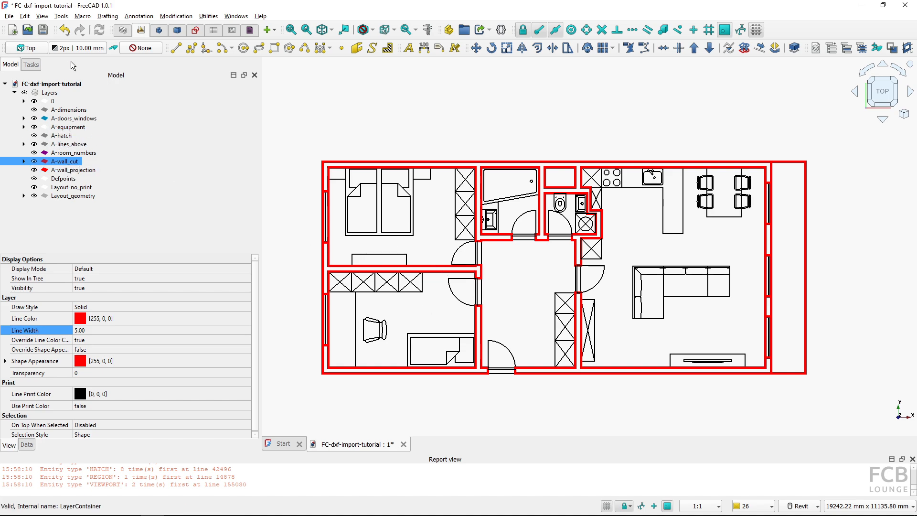
pyautogui.click(70, 36)
pyautogui.click(74, 45)
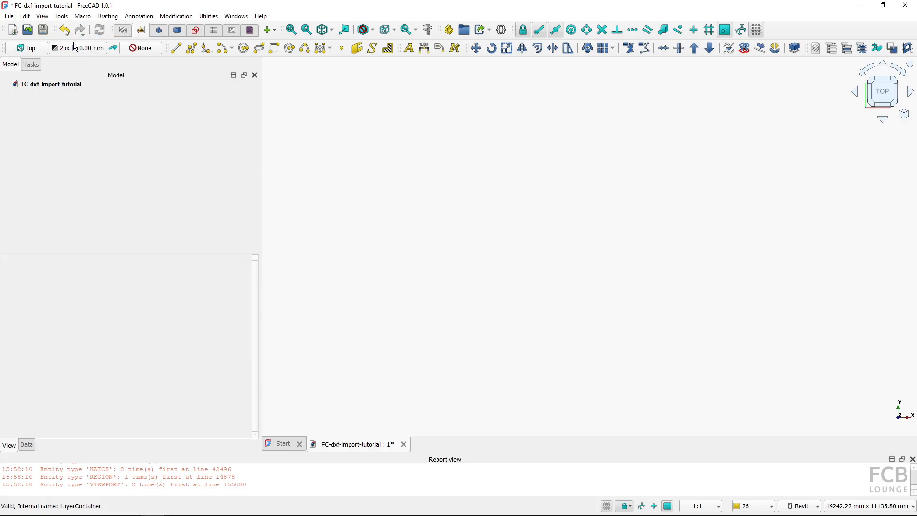
pyautogui.click(9, 15)
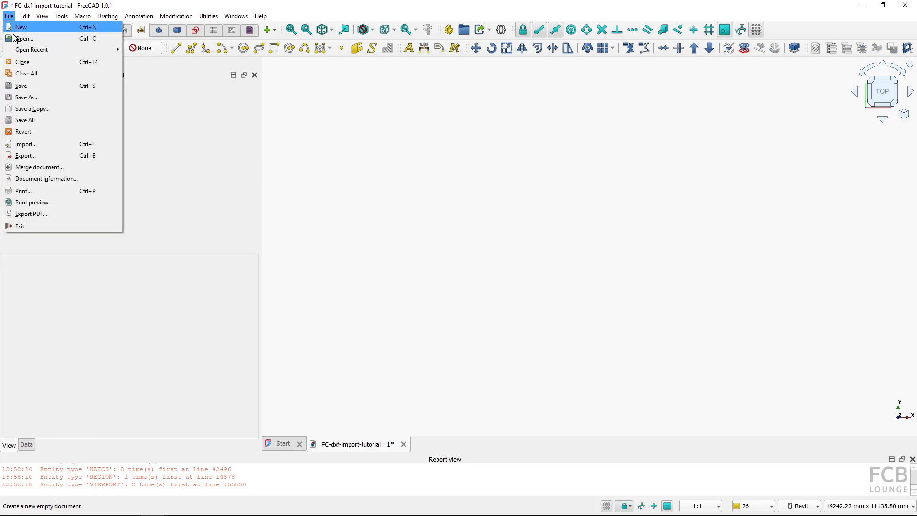
pyautogui.click(35, 143)
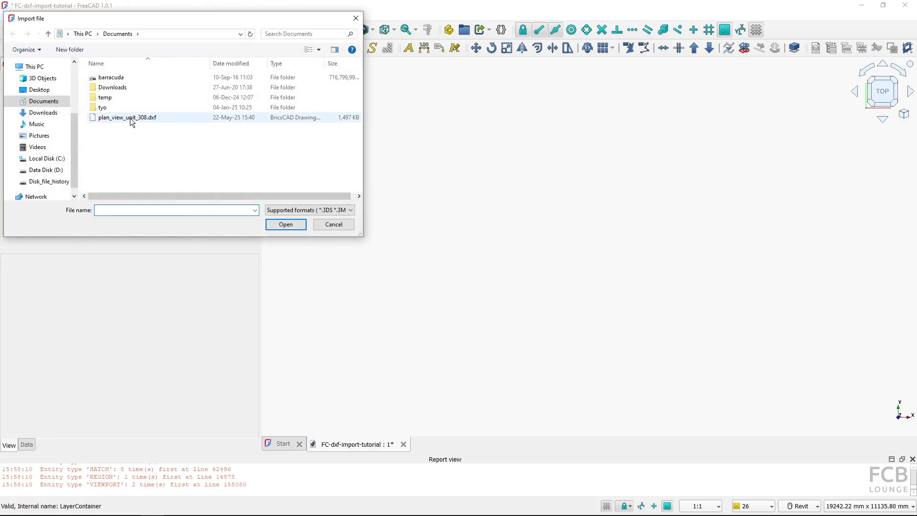
pyautogui.doubleClick(131, 117)
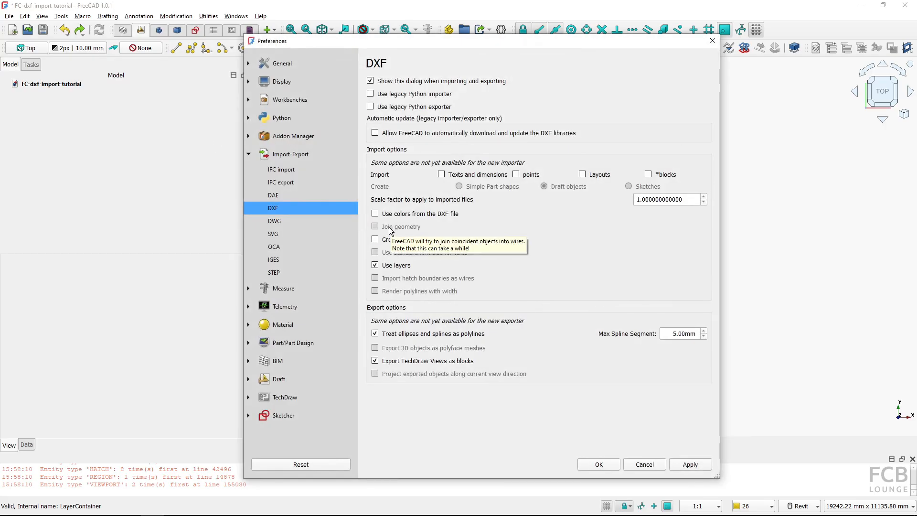
pyautogui.click(375, 215)
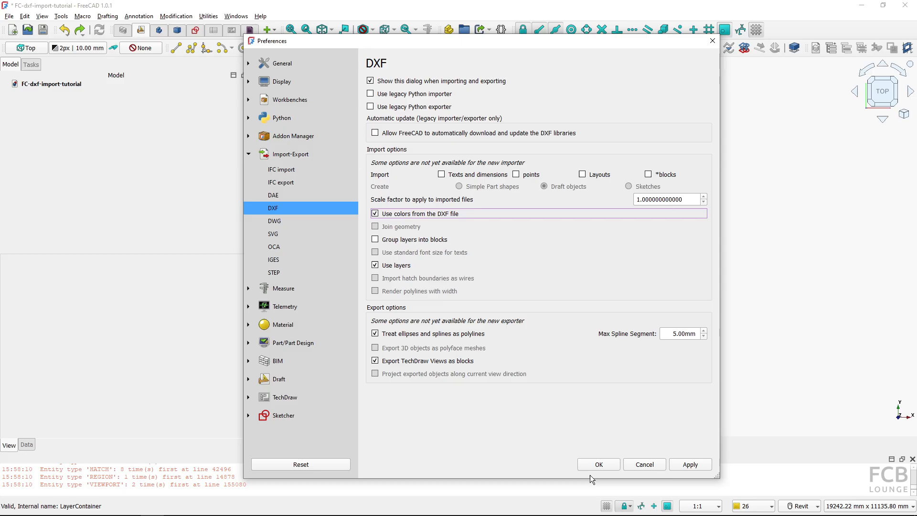
pyautogui.click(598, 464)
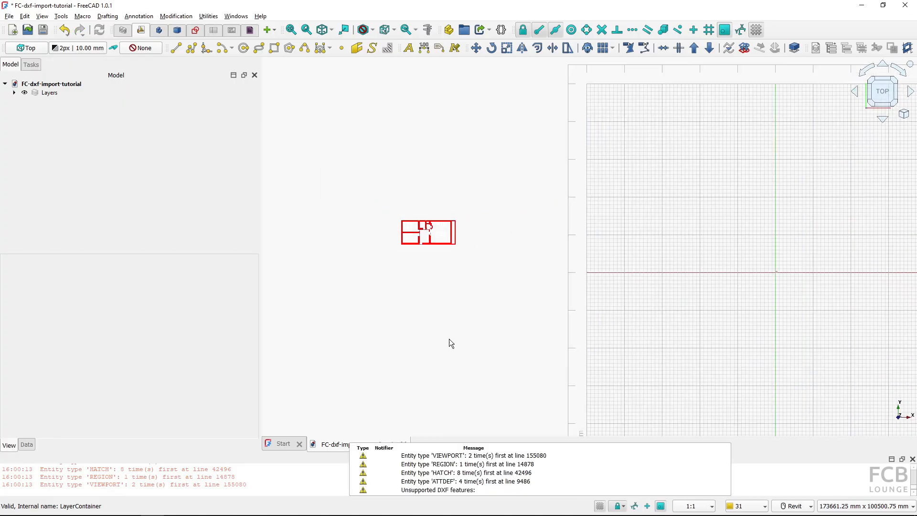
# Zoom into the re-imported plan and compare its equipment lines with the original drawing in BricsCAD, selecting one in each
pyautogui.scroll(8, 422, 238)
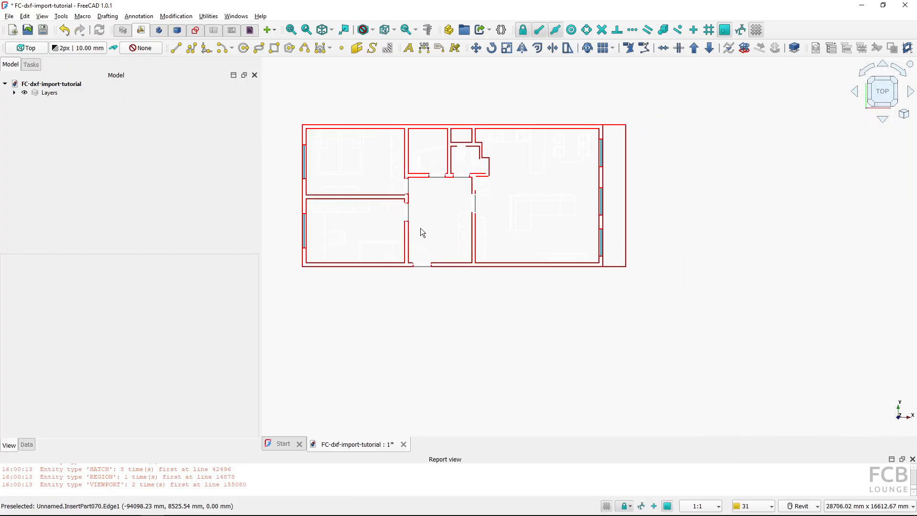
pyautogui.moveTo(420, 228); pyautogui.dragTo(522, 311, button='middle')
pyautogui.scroll(4, 521, 301)
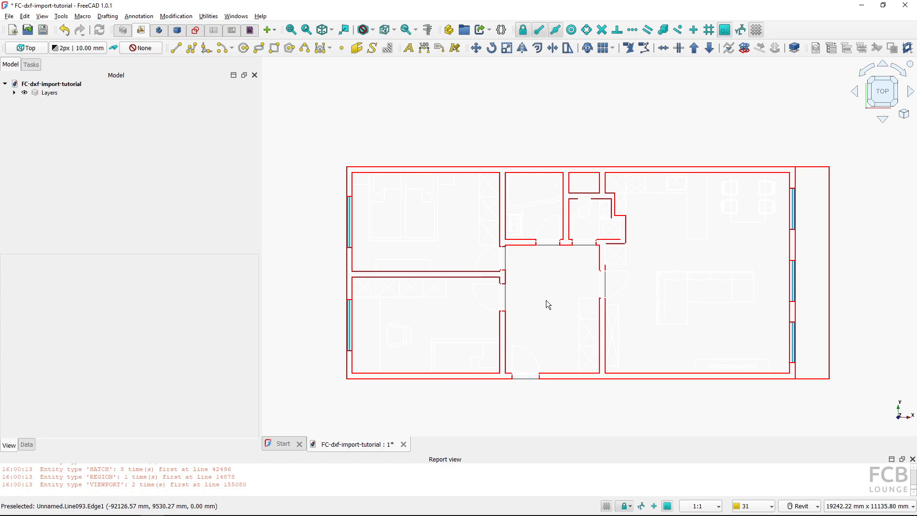
pyautogui.press('ctrl')
pyautogui.press('ctrl')
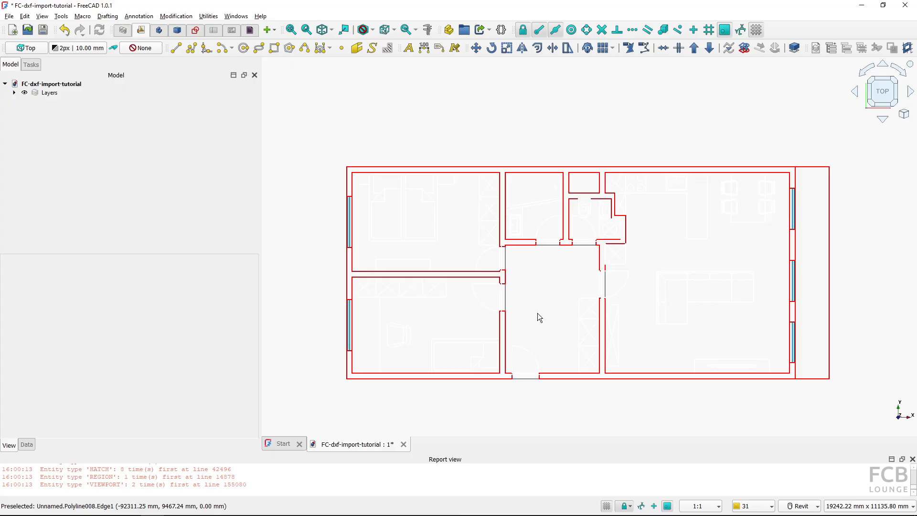
pyautogui.hotkey('alt', 'Tab')
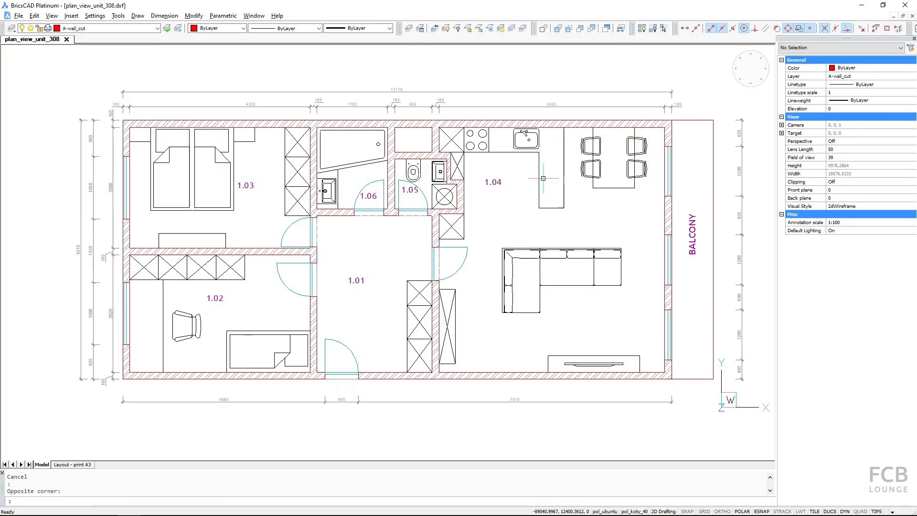
pyautogui.click(539, 179)
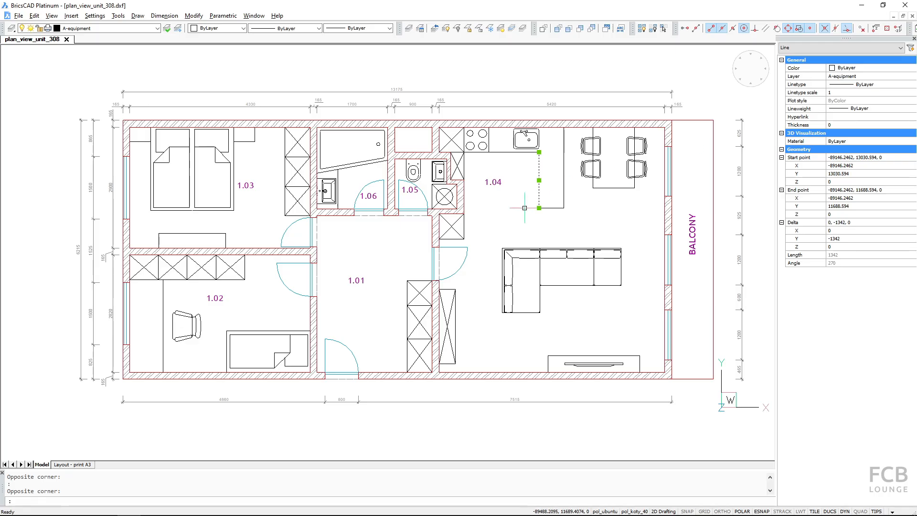
pyautogui.press('Escape')
pyautogui.hotkey('alt', 'Tab')
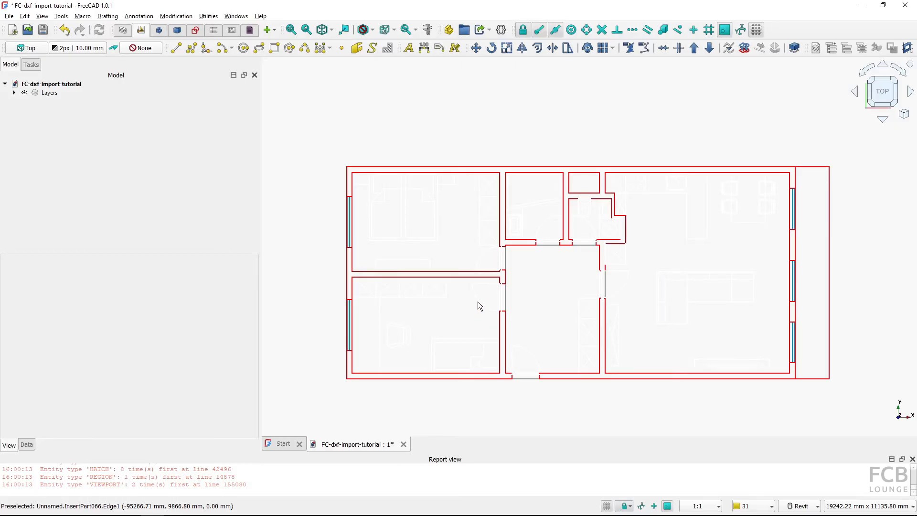
pyautogui.click(440, 291)
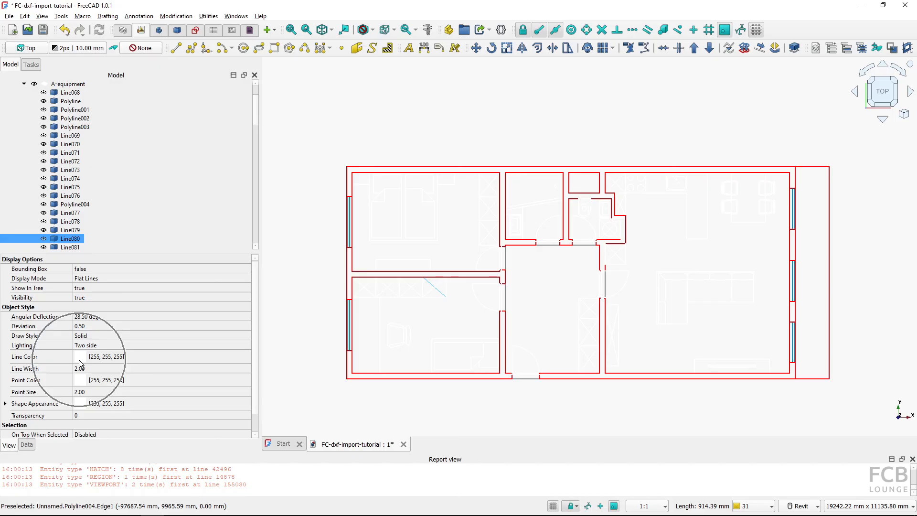
pyautogui.click(449, 316)
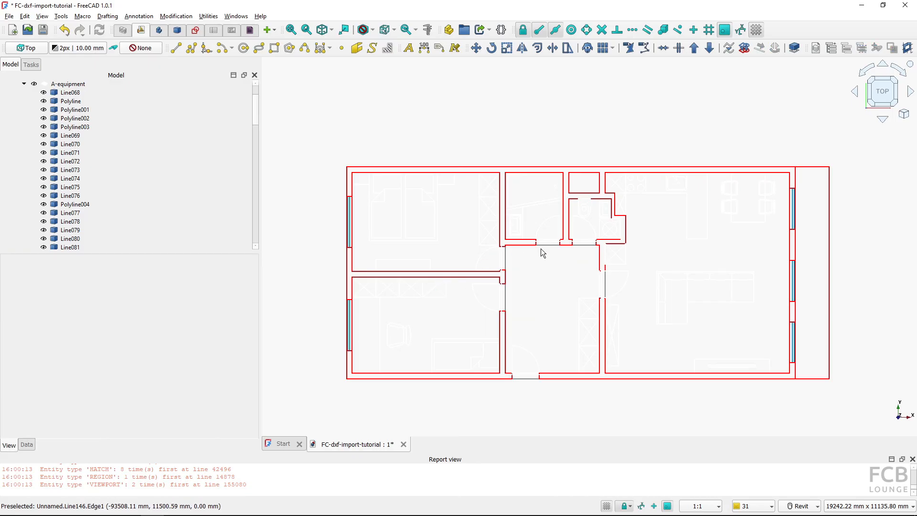
# Examine the A-equipment layer's line colour and compare the zoomed-in plan with the original drawing in BricsCAD
pyautogui.scroll(1, 76, 220)
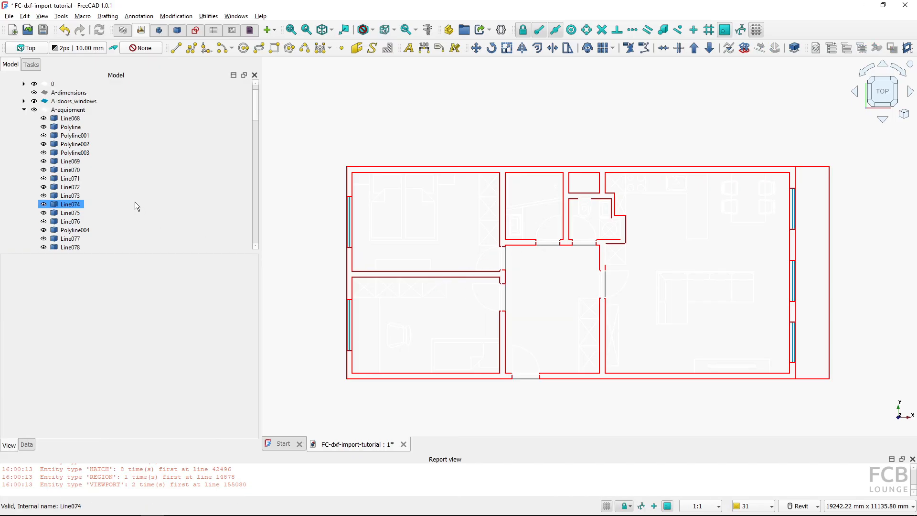
pyautogui.click(78, 113)
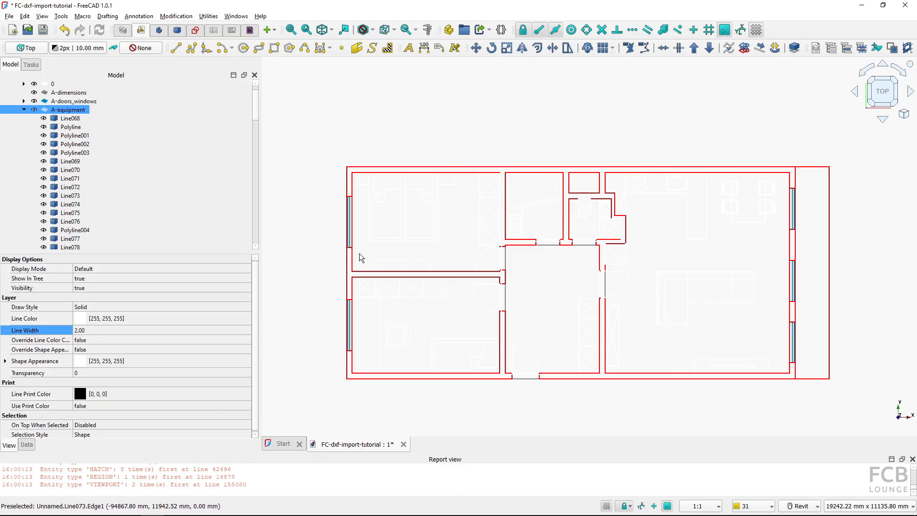
pyautogui.click(440, 325)
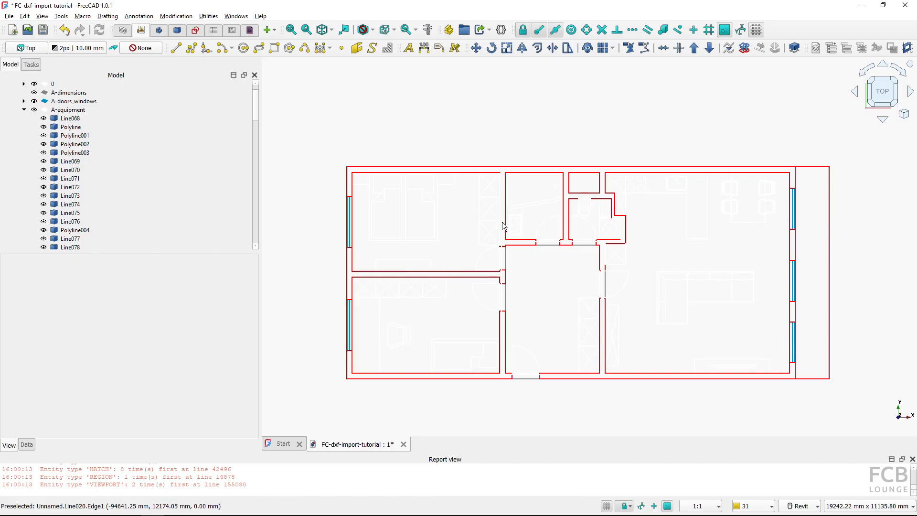
pyautogui.scroll(5, 503, 234)
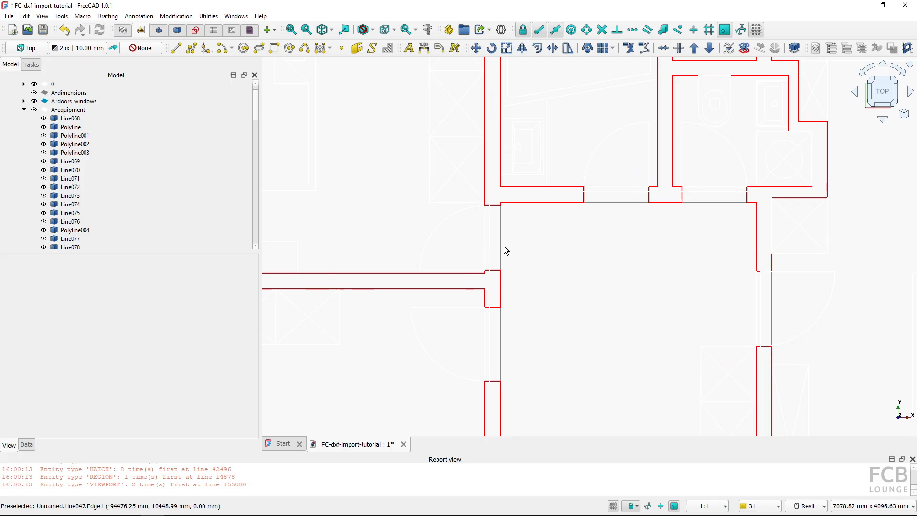
pyautogui.hotkey('alt', 'Tab')
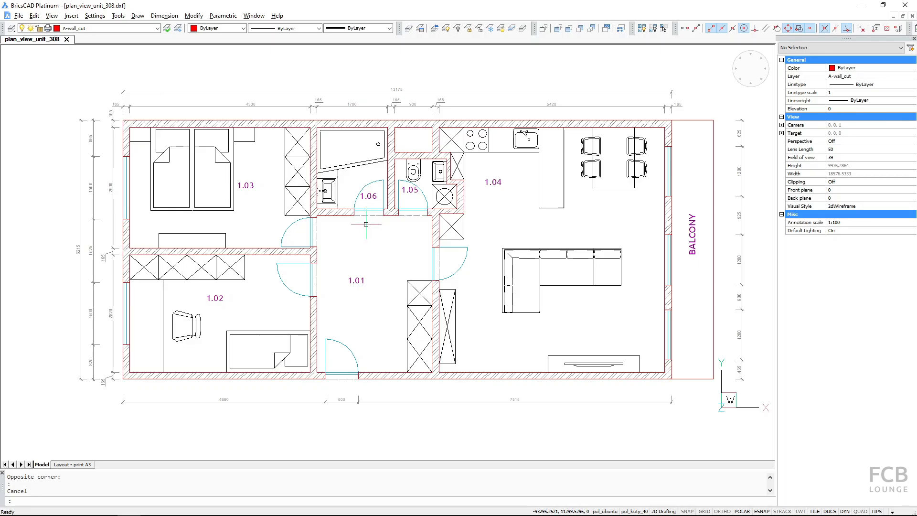
pyautogui.scroll(3, 363, 216)
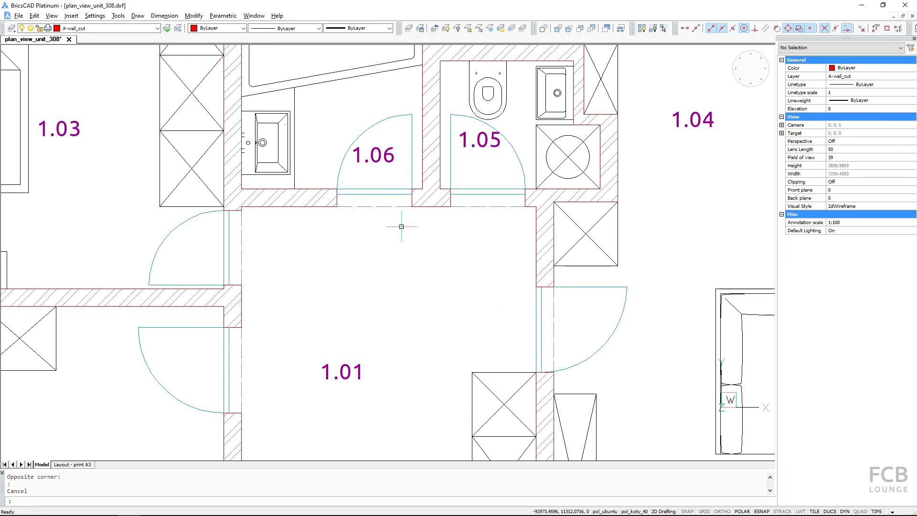
pyautogui.scroll(-5, 367, 259)
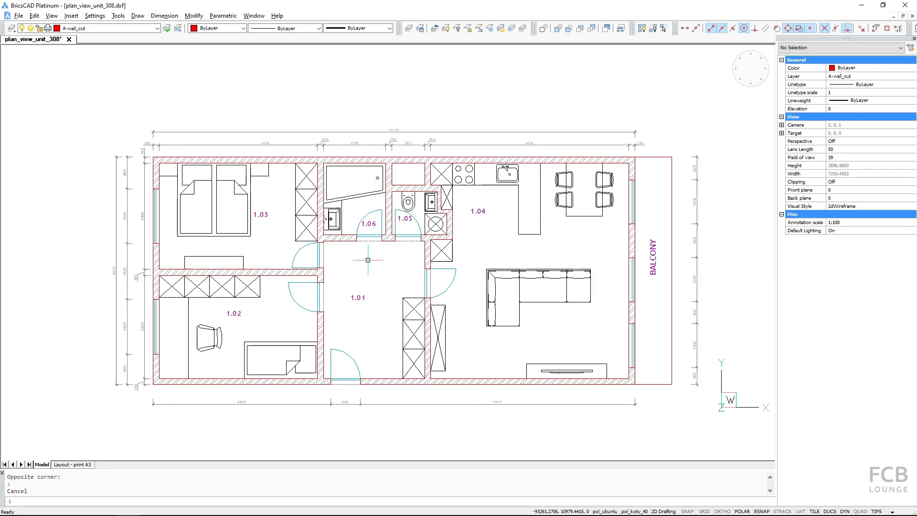
pyautogui.scroll(3, 370, 259)
pyautogui.hotkey('alt', 'Tab')
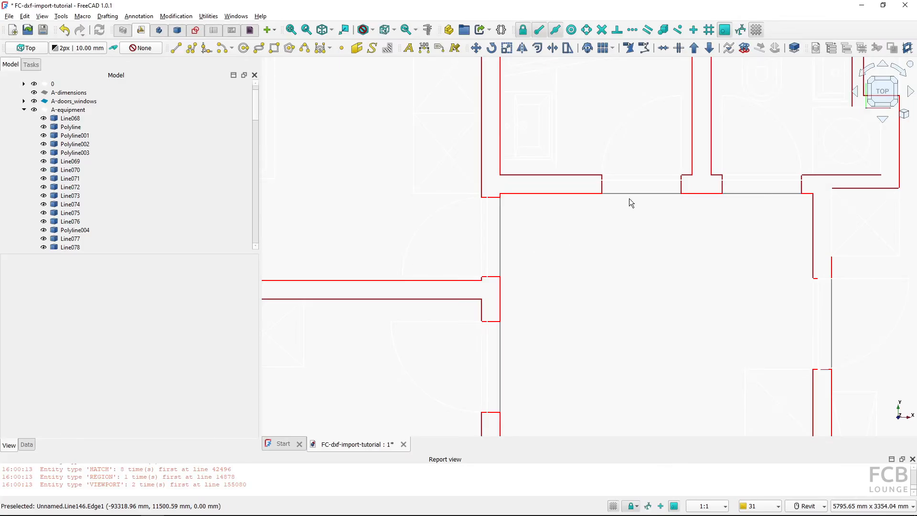
# Set the A-lines_above layer's draw style to Dashdot
pyautogui.click(626, 194)
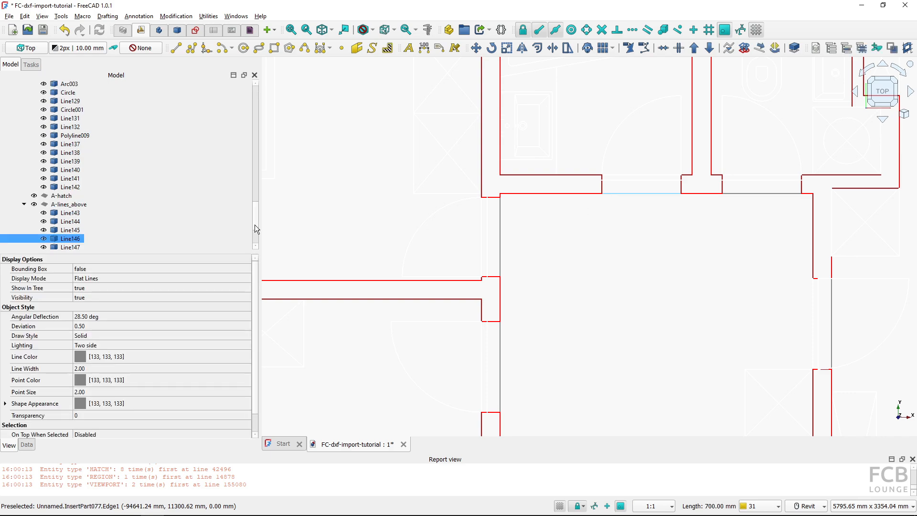
pyautogui.click(65, 205)
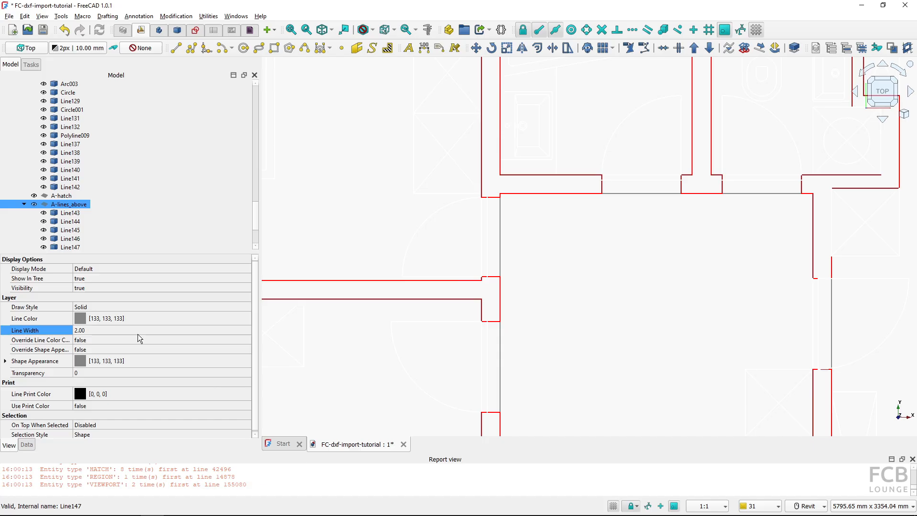
pyautogui.click(108, 308)
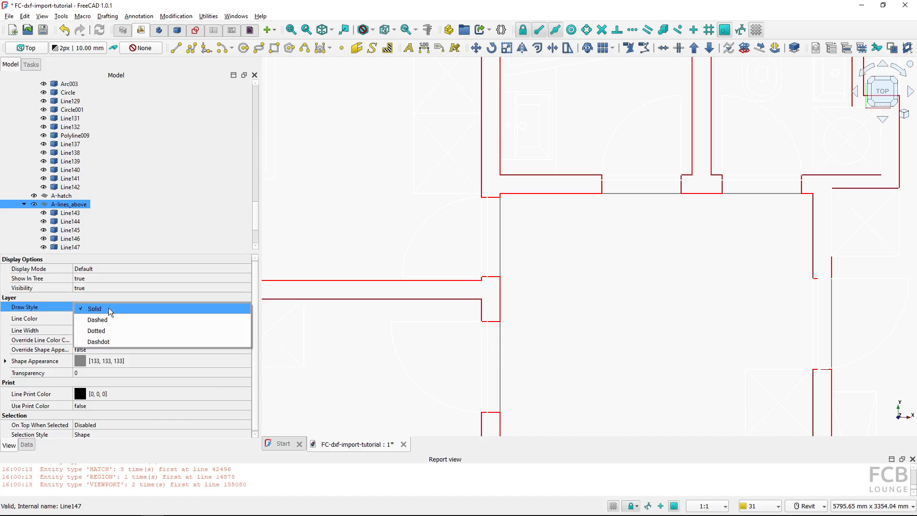
pyautogui.click(111, 340)
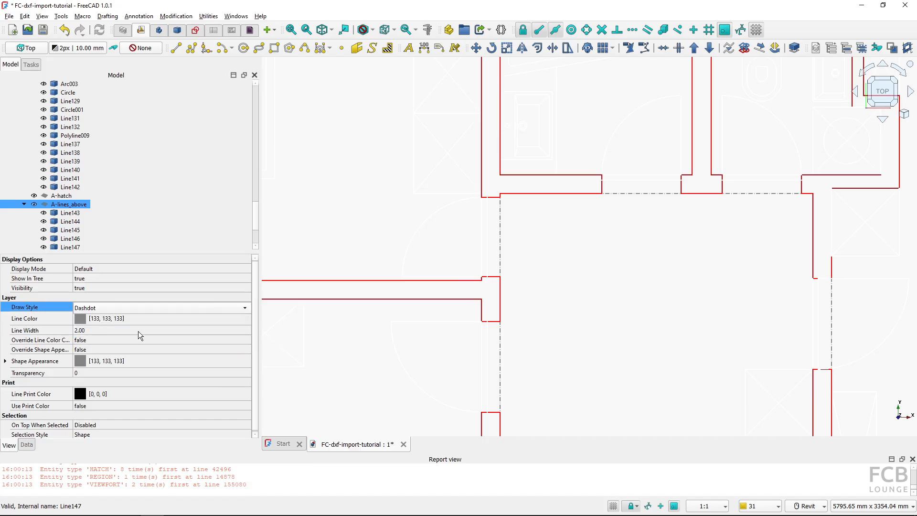
# Undo back through the import to clear the plan from the document
pyautogui.click(574, 259)
pyautogui.scroll(-4, 594, 267)
pyautogui.scroll(-2, 599, 272)
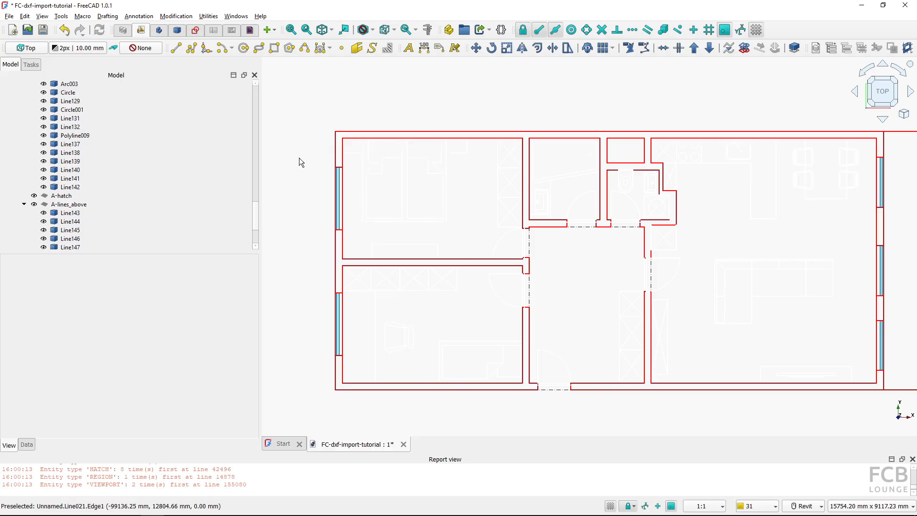
pyautogui.click(68, 34)
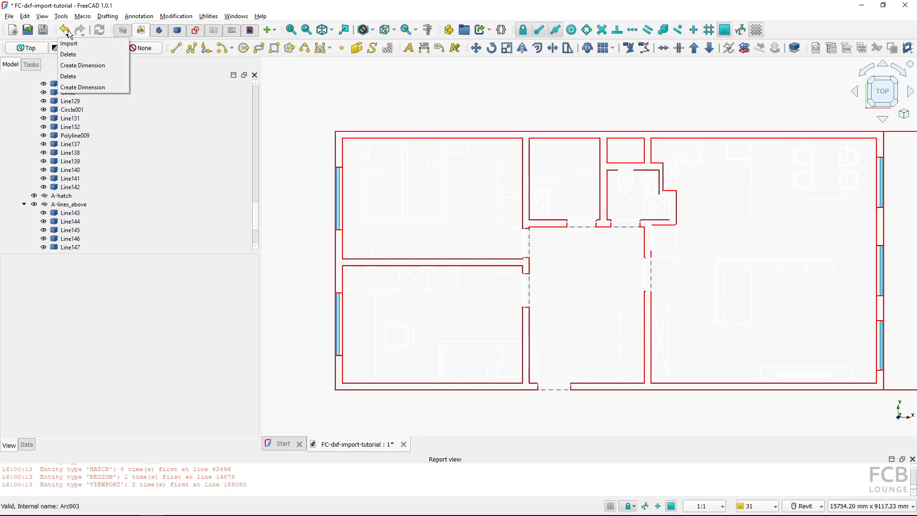
pyautogui.click(71, 45)
# Re-import plan_view_unit_308.dxf with Use layers disabled and Group layers into blocks enabled
pyautogui.click(9, 16)
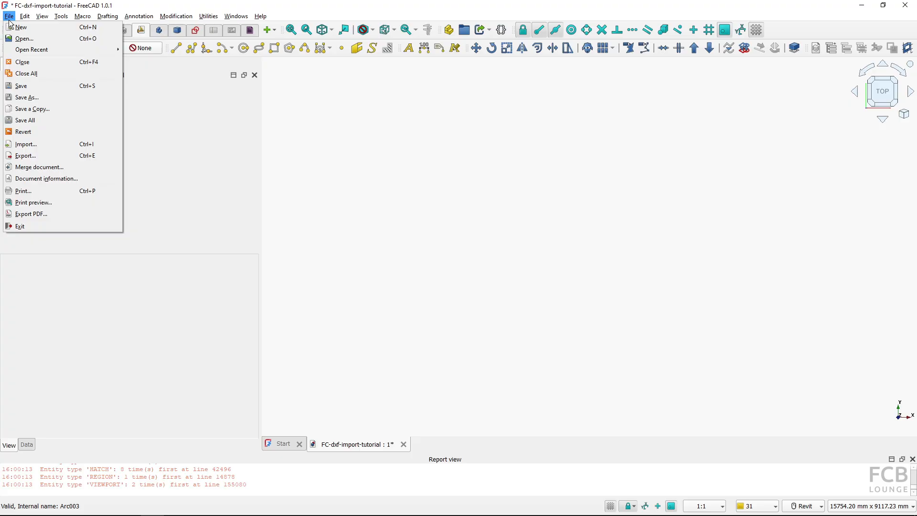
pyautogui.click(78, 145)
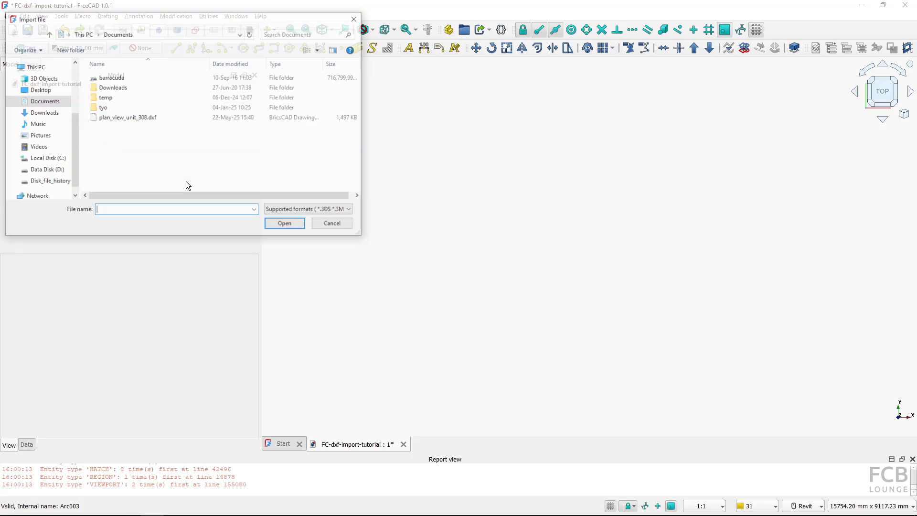
pyautogui.click(127, 118)
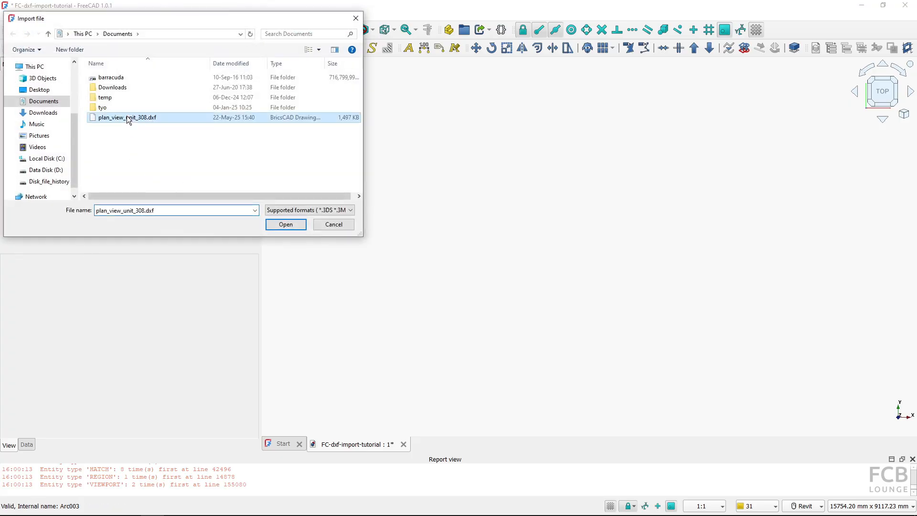
pyautogui.click(295, 224)
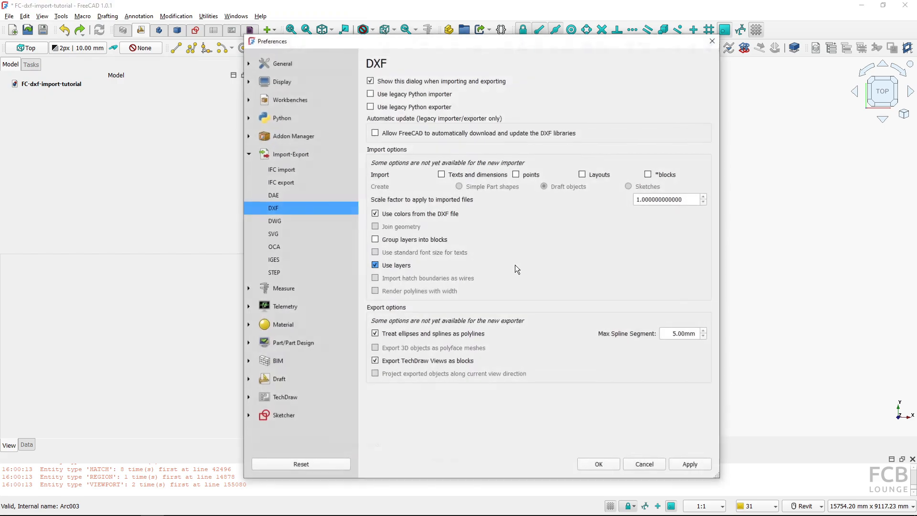
pyautogui.click(377, 269)
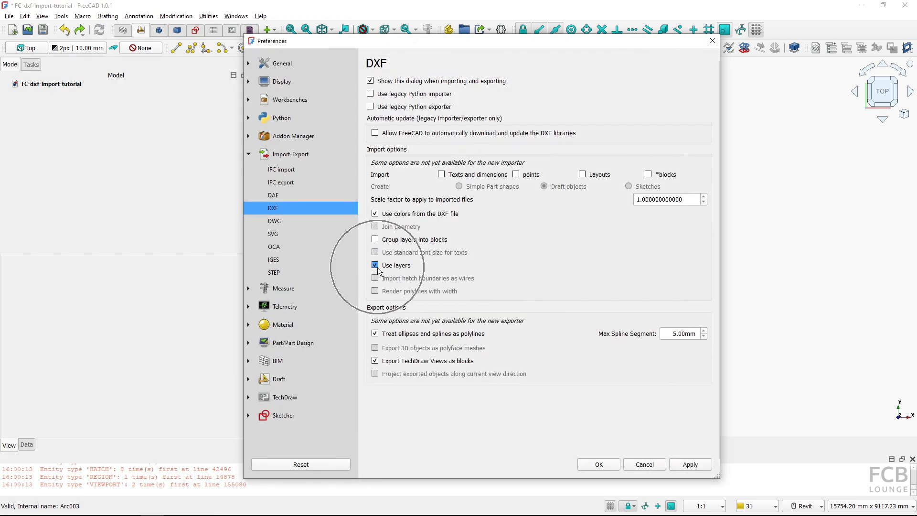
pyautogui.click(384, 240)
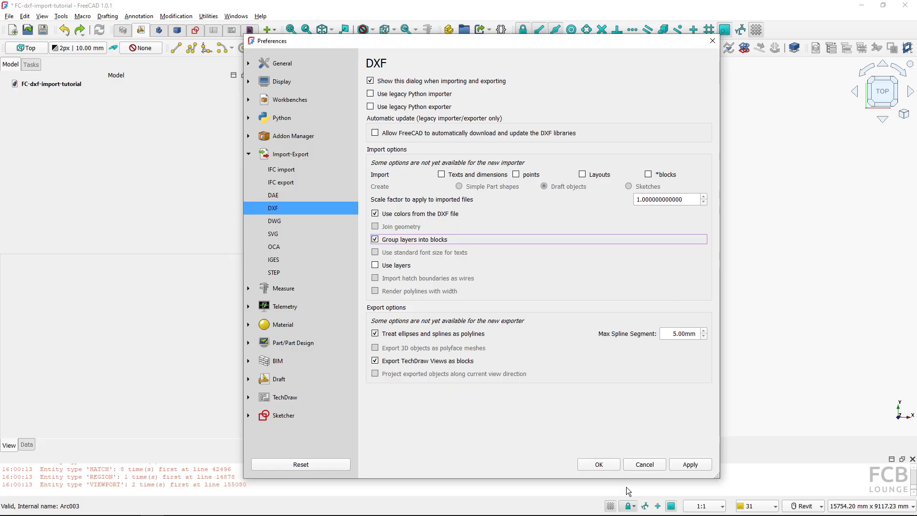
pyautogui.click(598, 464)
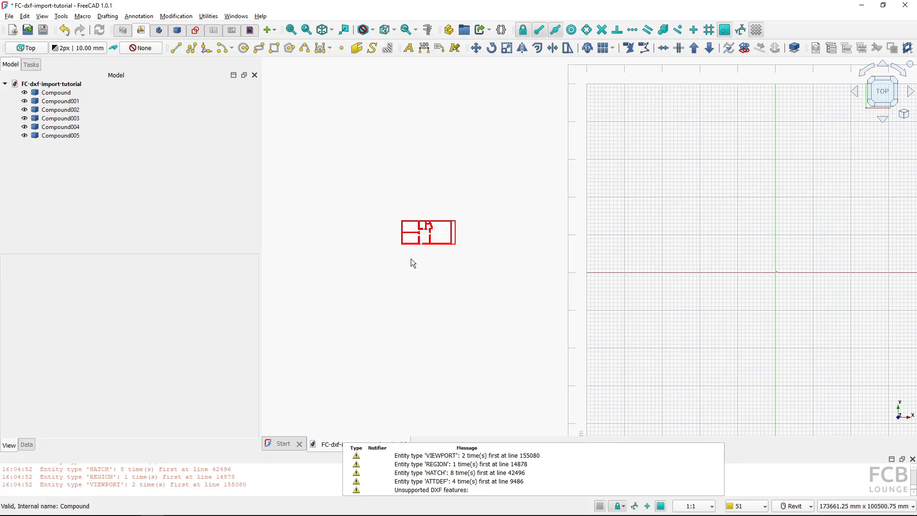
# Inspect the imported compounds one by one, hiding and showing the wall compound
pyautogui.scroll(10, 412, 220)
pyautogui.click(102, 103)
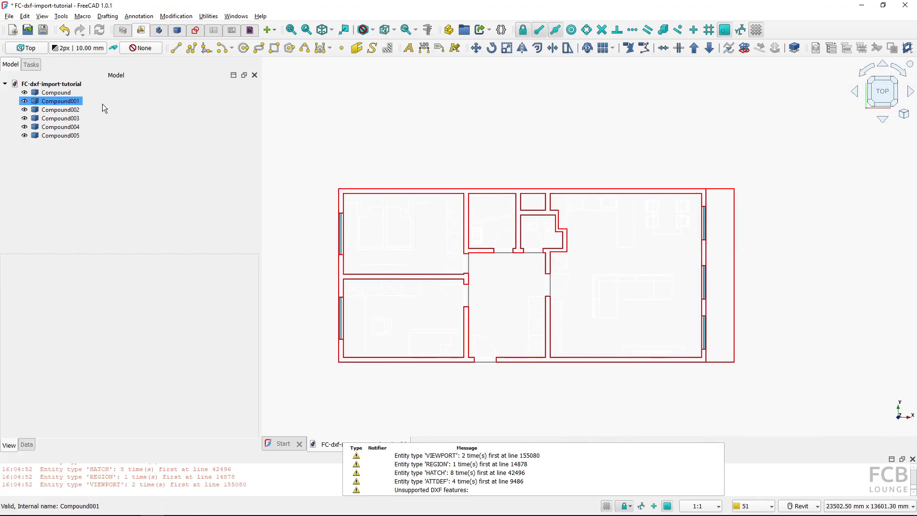
pyautogui.click(64, 136)
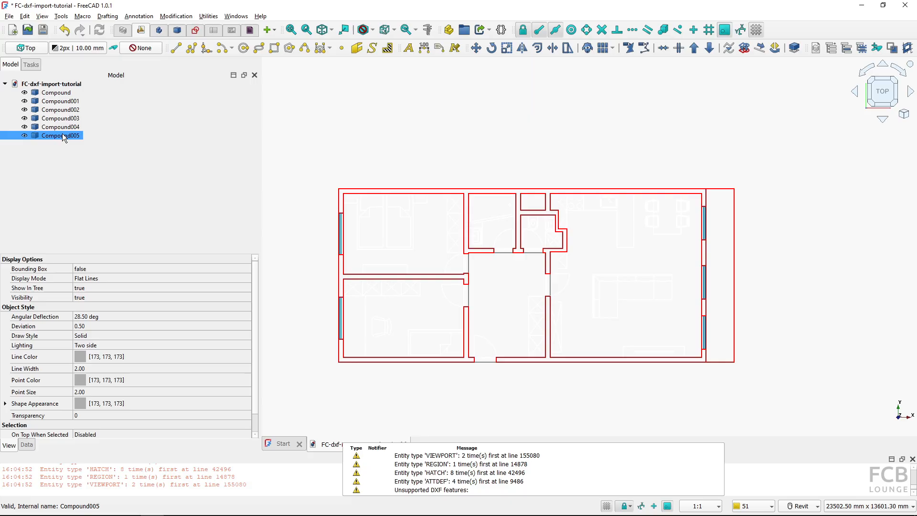
pyautogui.keyDown('ctrl'); pyautogui.click(60, 127); pyautogui.keyUp('ctrl')
pyautogui.click(61, 128)
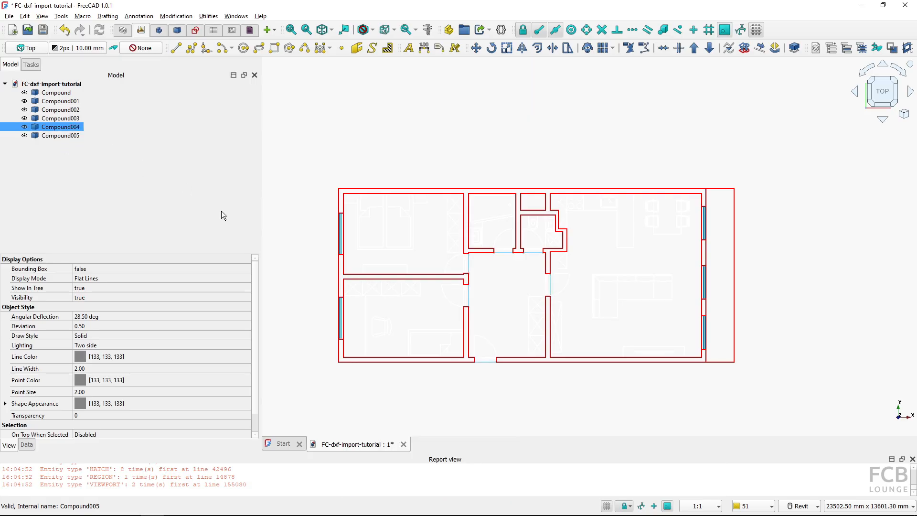
pyautogui.click(360, 273)
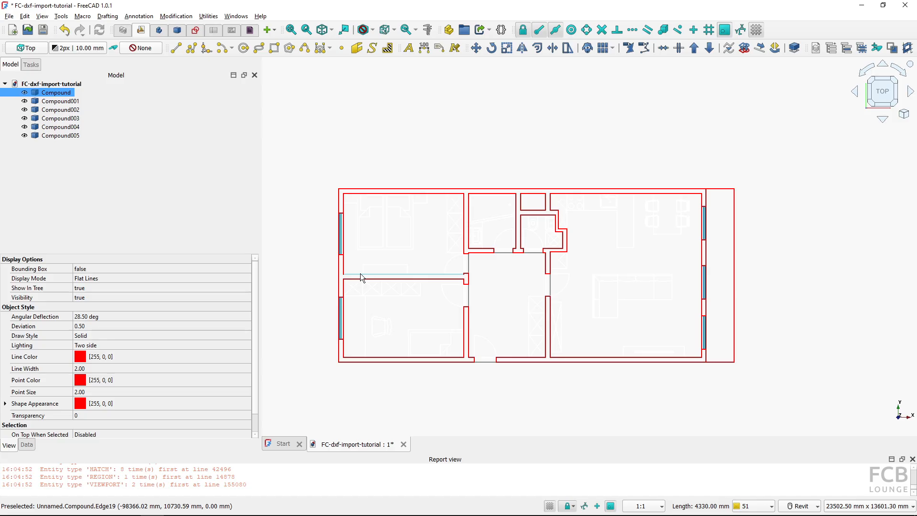
pyautogui.press('space')
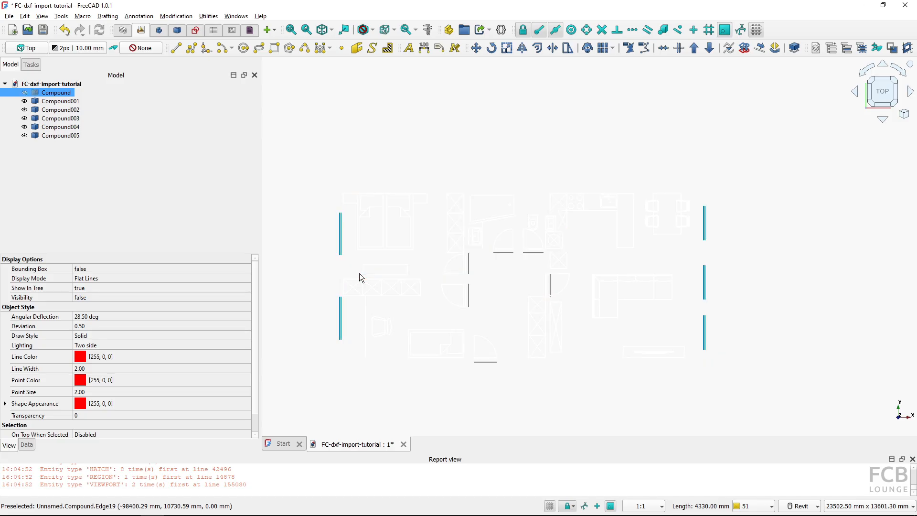
pyautogui.press('space')
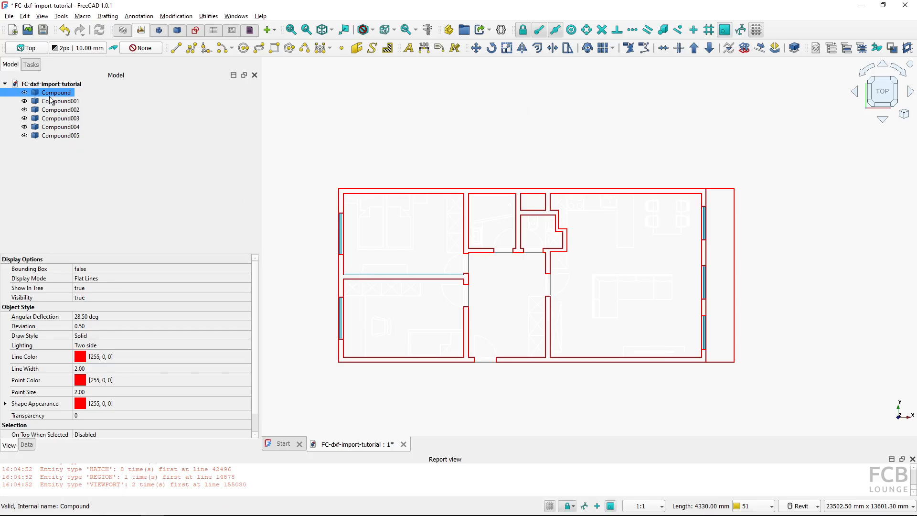
# Downgrade the wall compound into separate edges
pyautogui.press('ctrl')
pyautogui.press('ctrl')
pyautogui.click(709, 52)
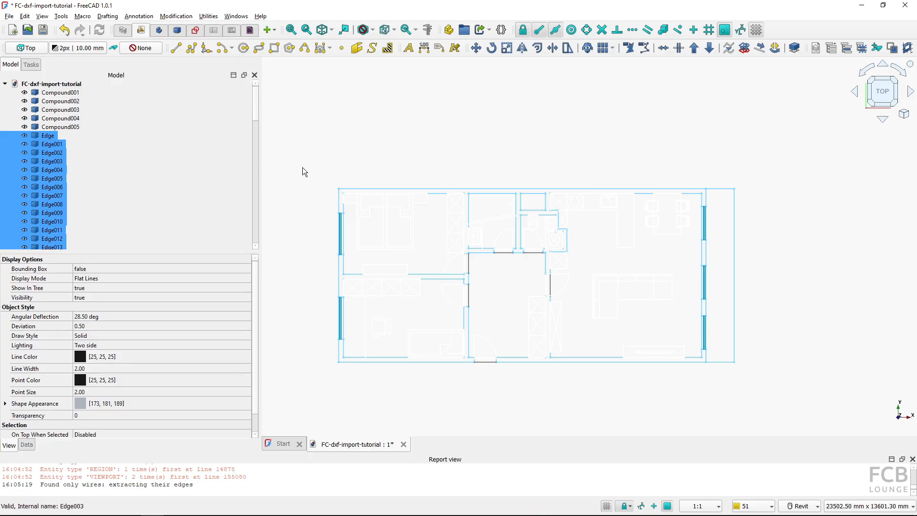
pyautogui.click(328, 171)
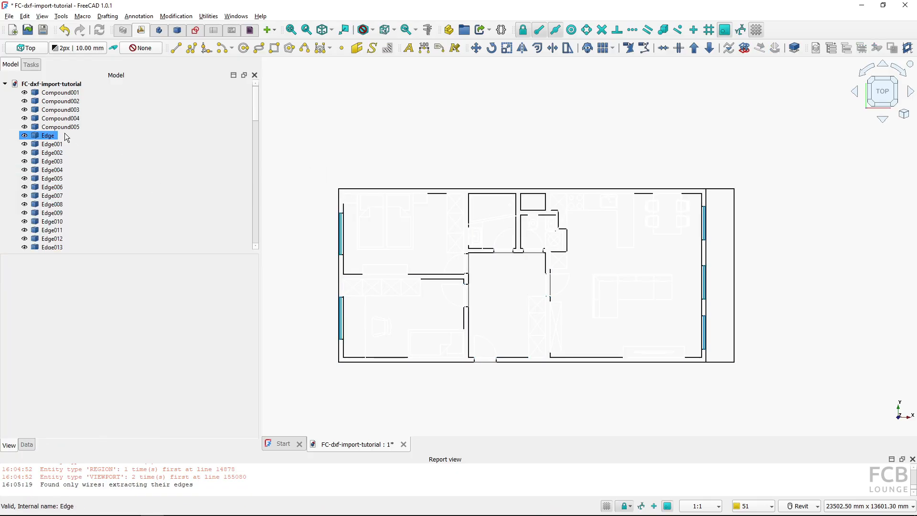
# Undo the downgrade and the import to clear the document
pyautogui.click(60, 93)
pyautogui.click(396, 133)
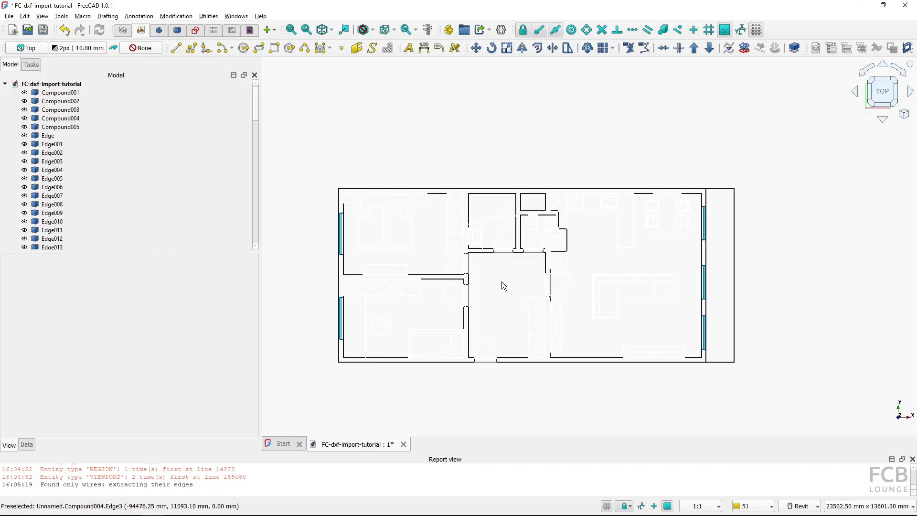
pyautogui.click(65, 32)
pyautogui.click(85, 56)
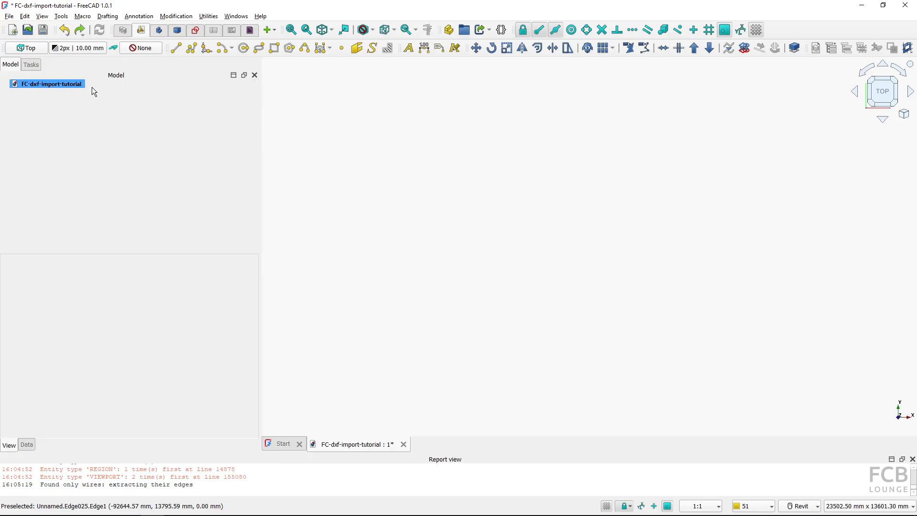
# Re-import plan_view_unit_308.dxf with Texts and dimensions and Use layers enabled, and Group layers into blocks and Use colors from the DXF file disabled
pyautogui.hotkey('ctrl', 'i')
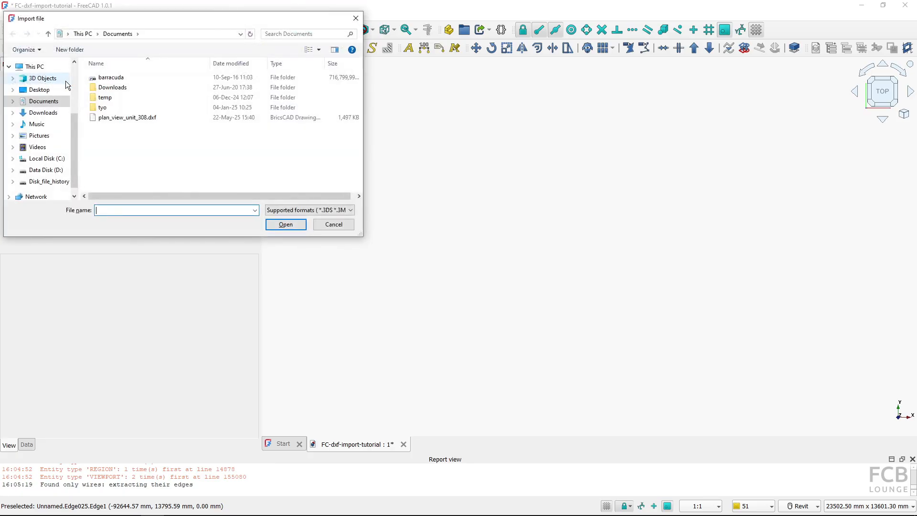
pyautogui.click(152, 118)
pyautogui.click(282, 224)
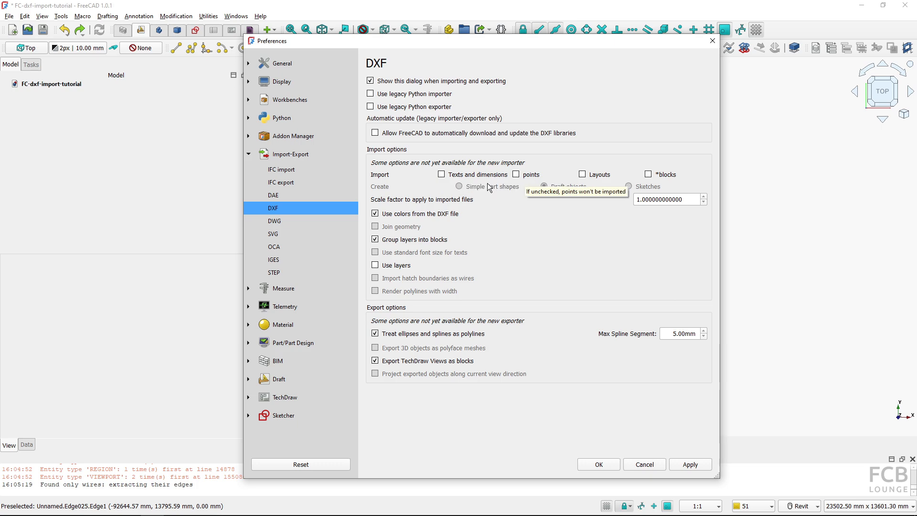
pyautogui.click(441, 175)
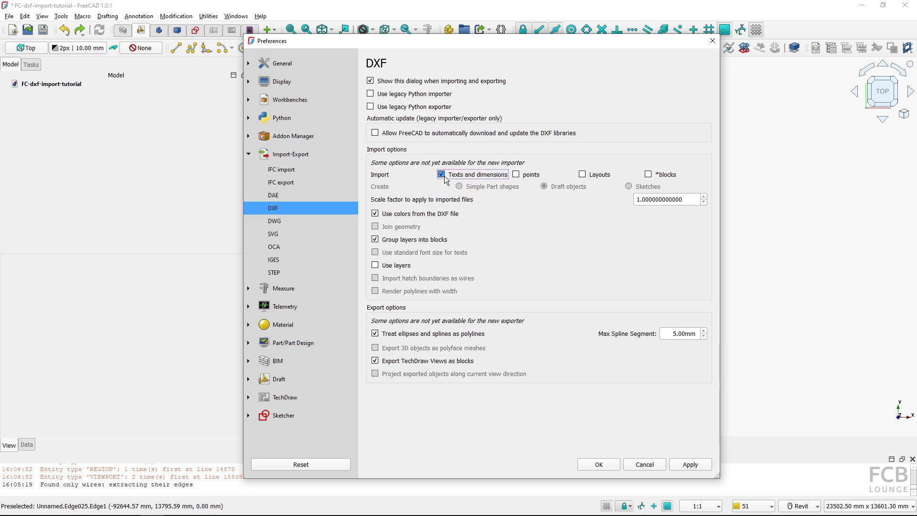
pyautogui.click(391, 264)
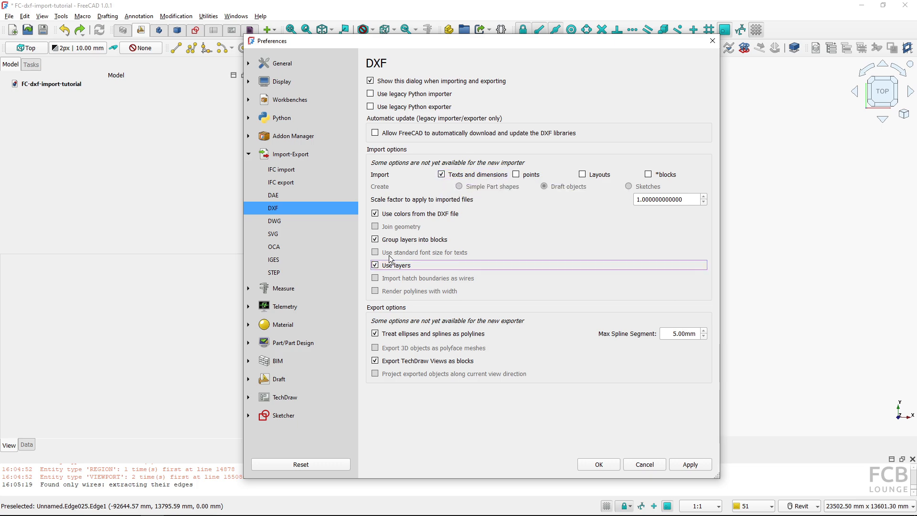
pyautogui.click(389, 240)
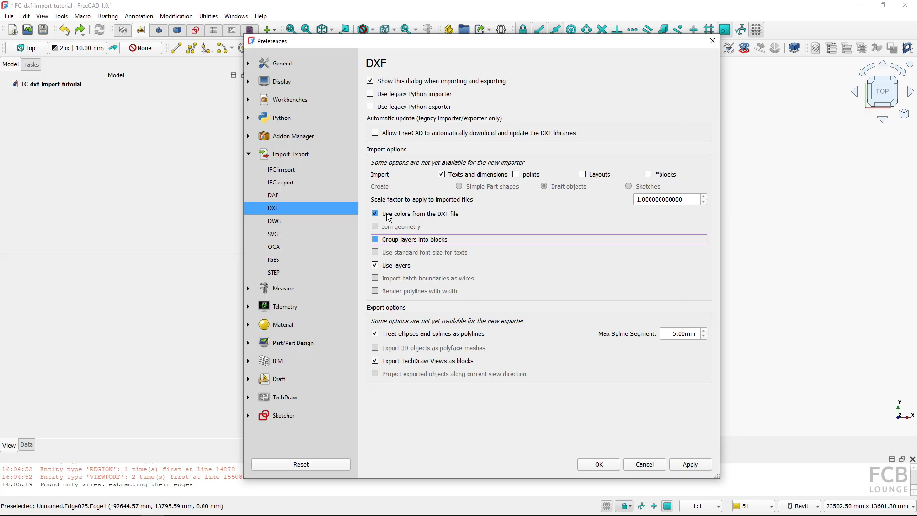
pyautogui.click(388, 216)
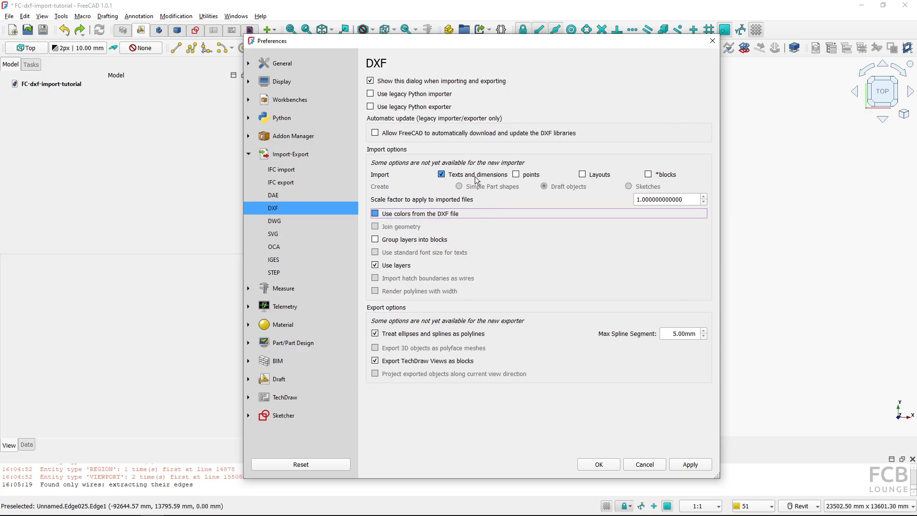
pyautogui.click(603, 468)
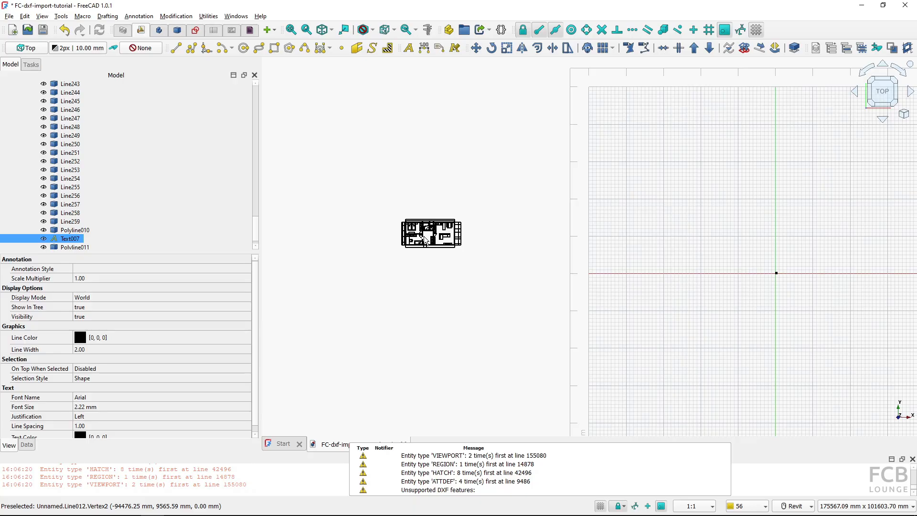
# Examine the imported plan and its layer tree, zooming in on the room texts and dimensions
pyautogui.scroll(10, 424, 238)
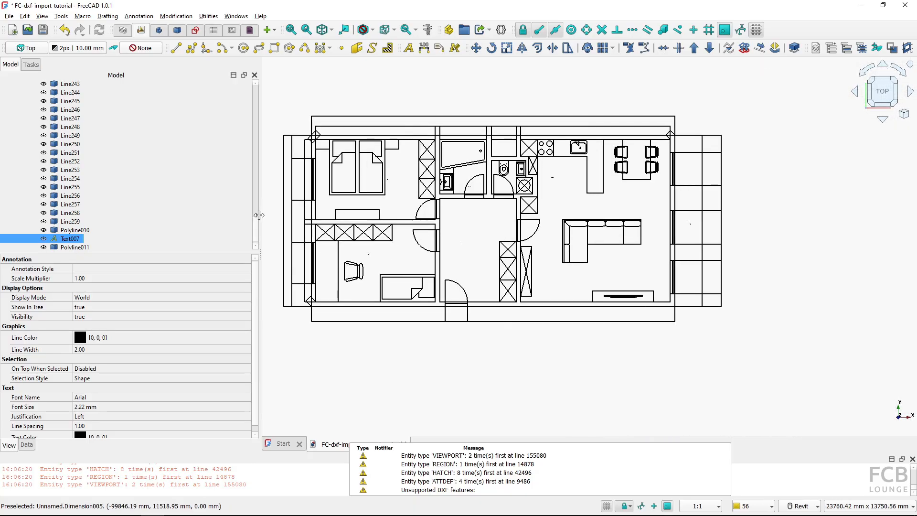
pyautogui.moveTo(255, 219); pyautogui.dragTo(222, 73)
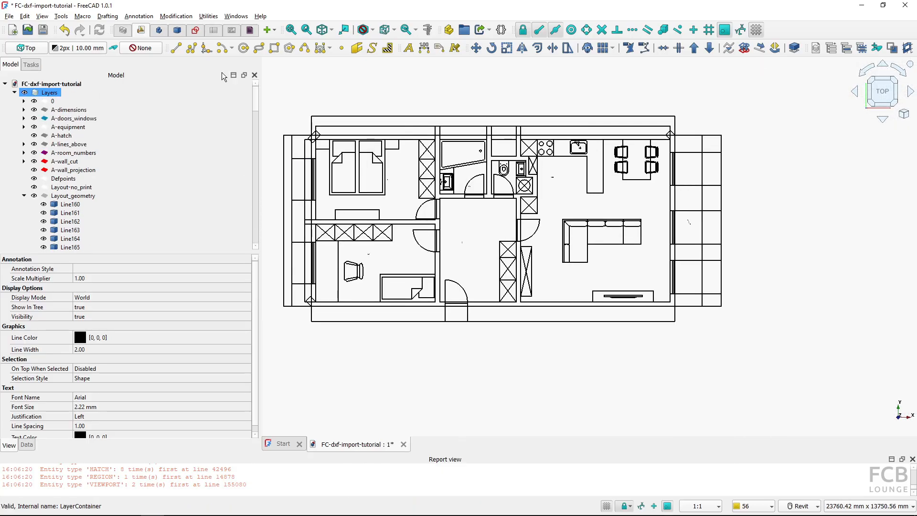
pyautogui.click(24, 195)
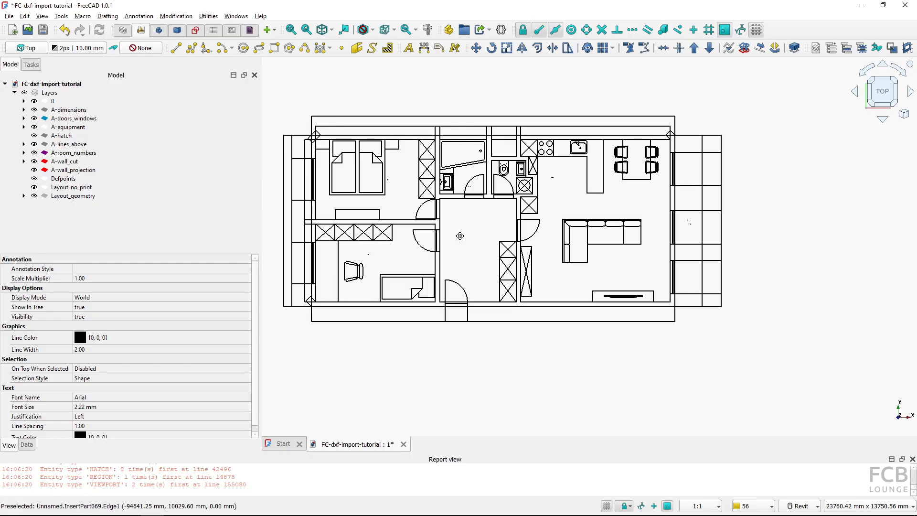
pyautogui.moveTo(461, 237); pyautogui.dragTo(494, 250, button='middle')
pyautogui.scroll(2, 494, 247)
pyautogui.scroll(10, 493, 272)
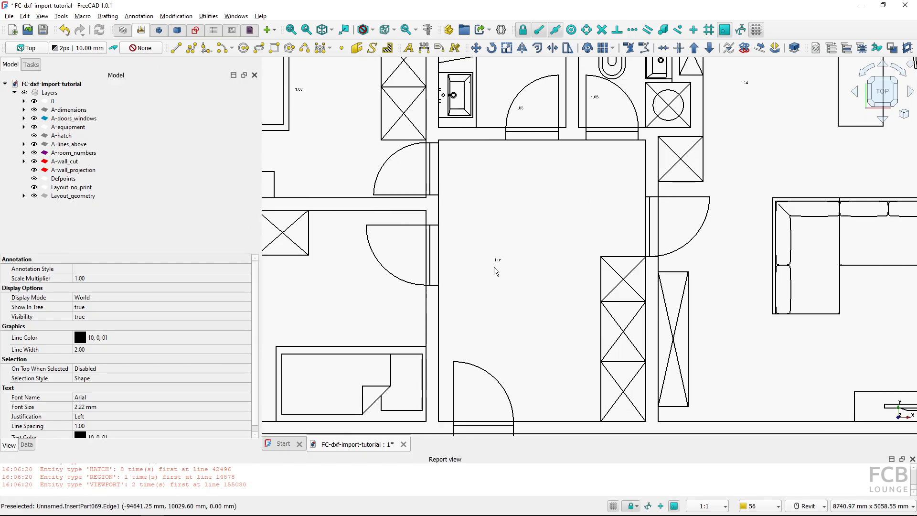
pyautogui.scroll(-10, 506, 253)
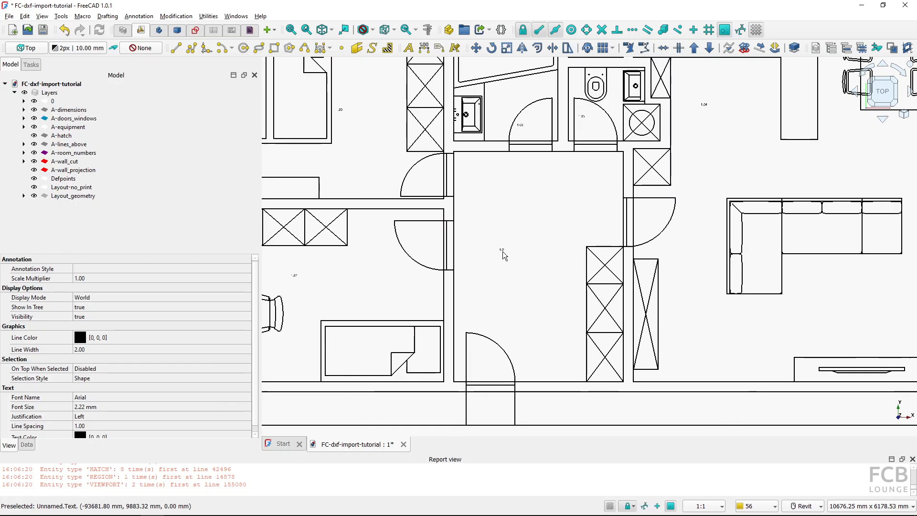
pyautogui.scroll(15, 563, 187)
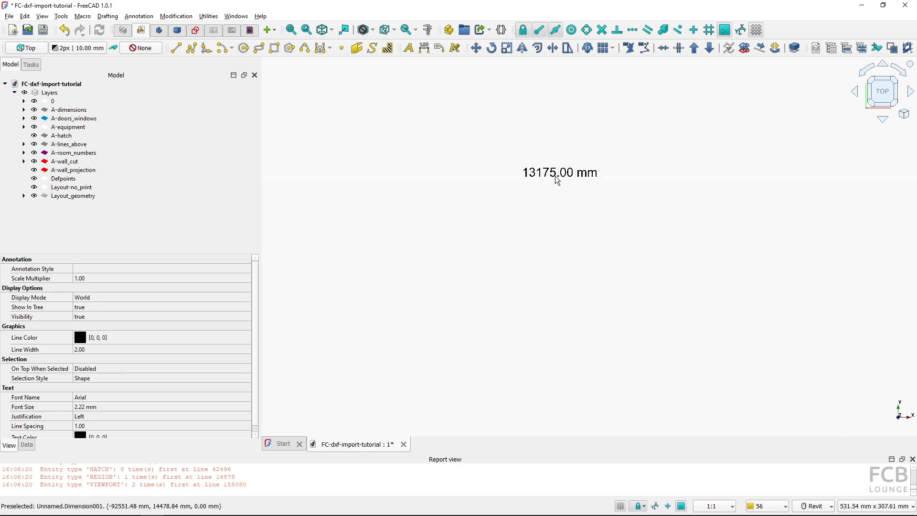
pyautogui.scroll(2, 559, 190)
pyautogui.scroll(-15, 540, 263)
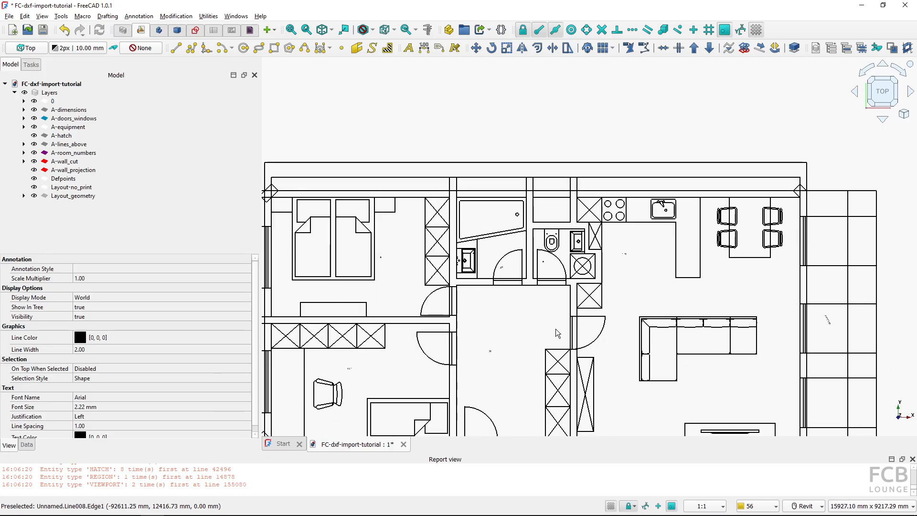
pyautogui.moveTo(559, 309); pyautogui.dragTo(615, 228, button='middle')
pyautogui.scroll(-1, 614, 228)
pyautogui.scroll(-1, 488, 129)
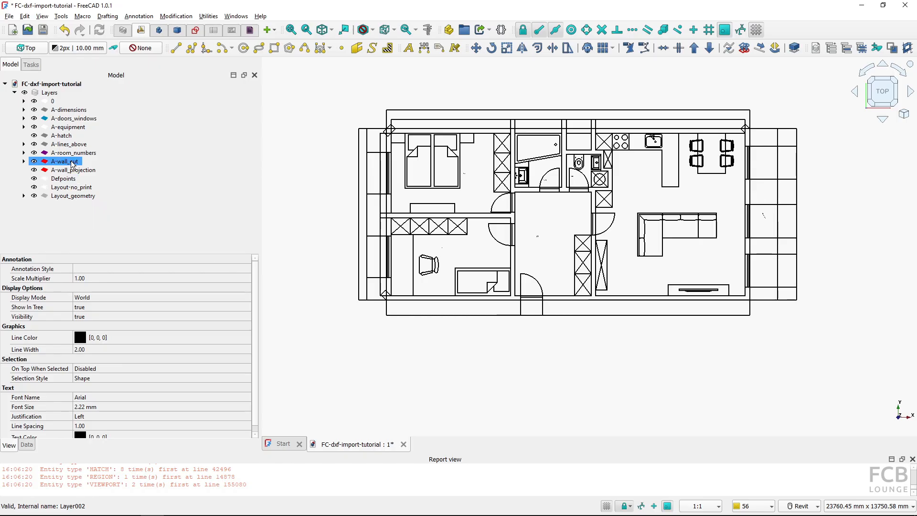
# Select all contents of the A-dimensions layer and set their annotation style to Arch 1-40
pyautogui.doubleClick(60, 112)
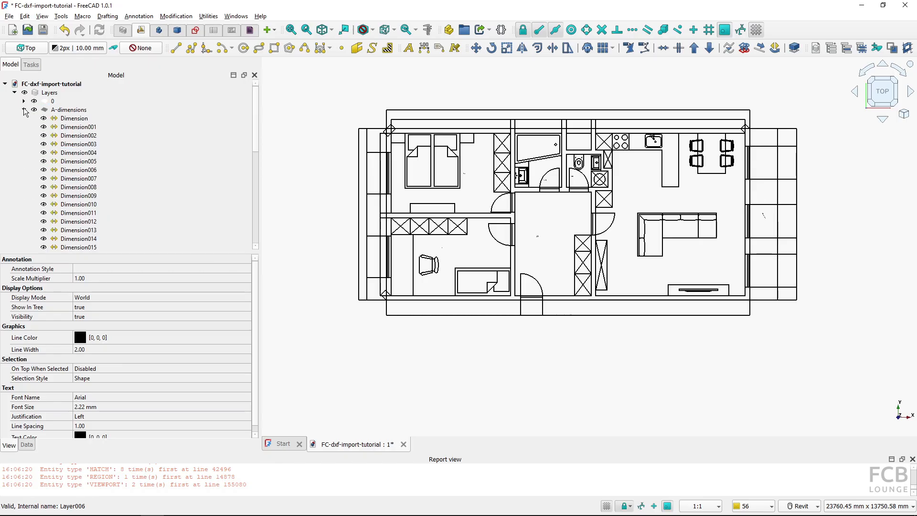
pyautogui.rightClick(58, 113)
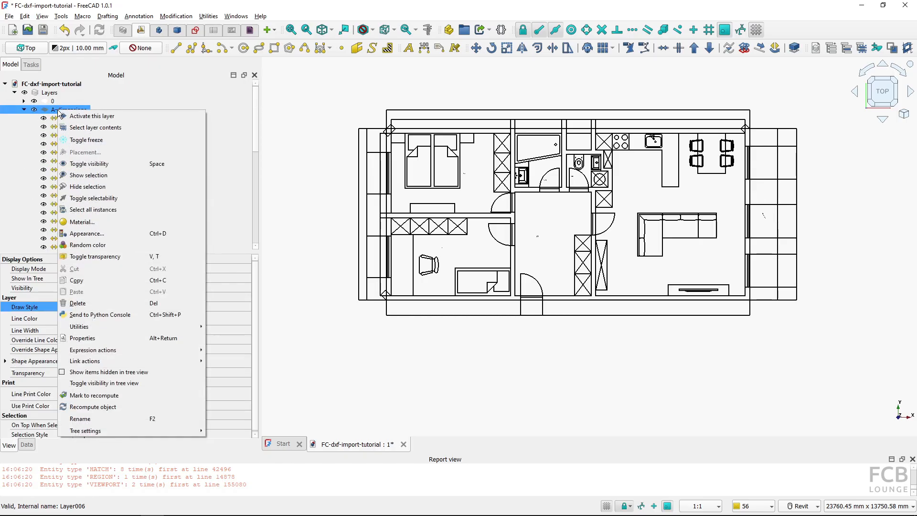
pyautogui.click(85, 127)
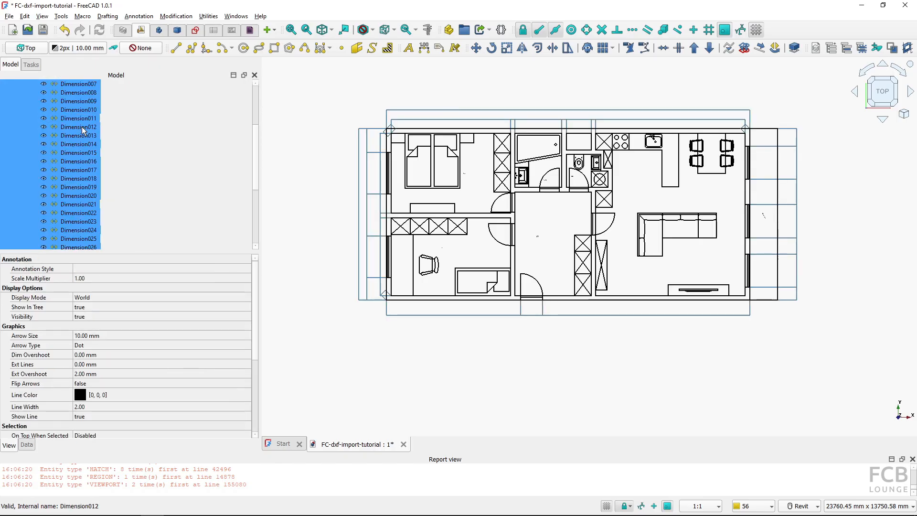
pyautogui.click(99, 270)
pyautogui.click(99, 270)
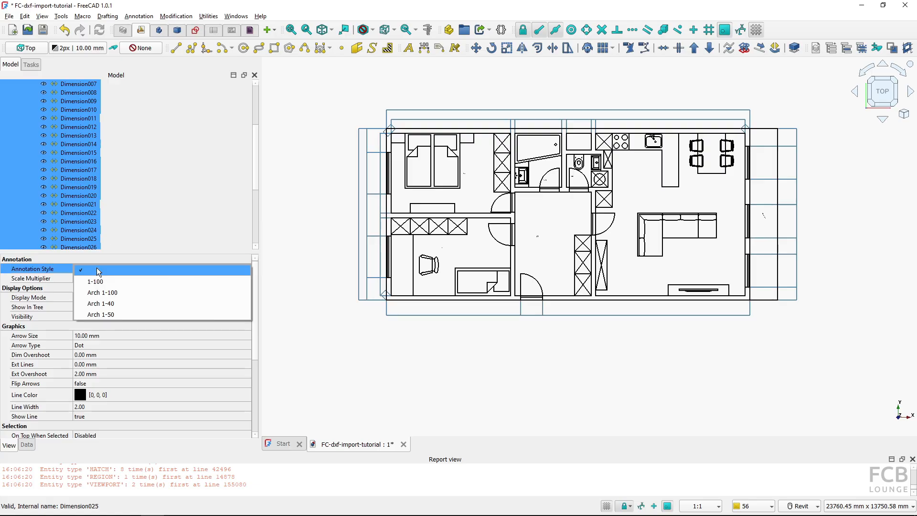
pyautogui.click(111, 312)
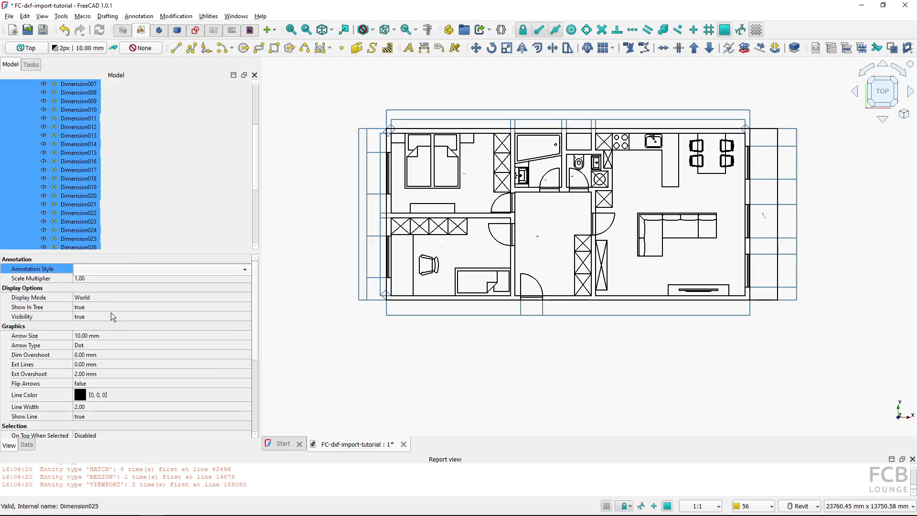
pyautogui.click(115, 270)
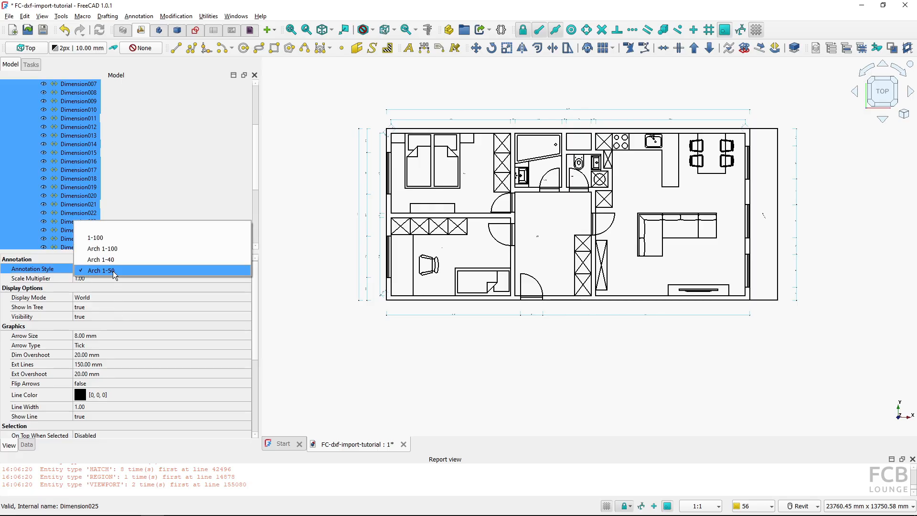
pyautogui.click(113, 259)
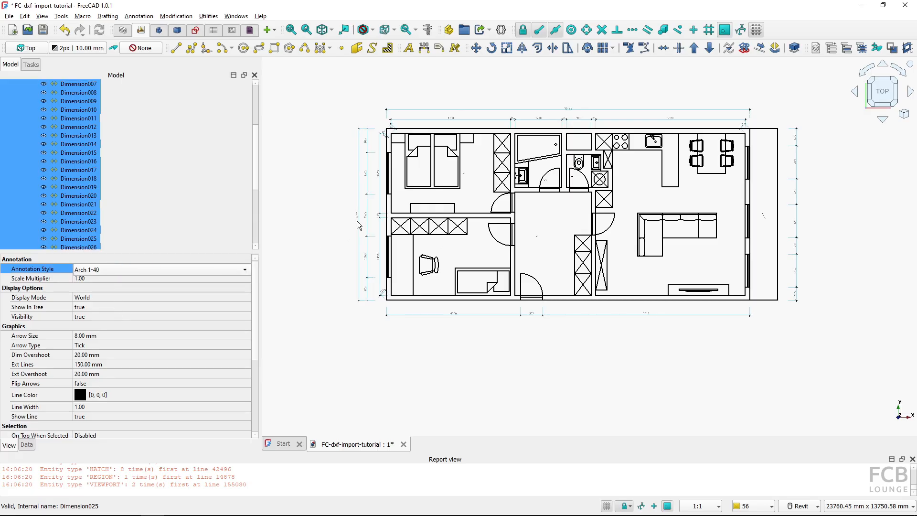
pyautogui.click(317, 205)
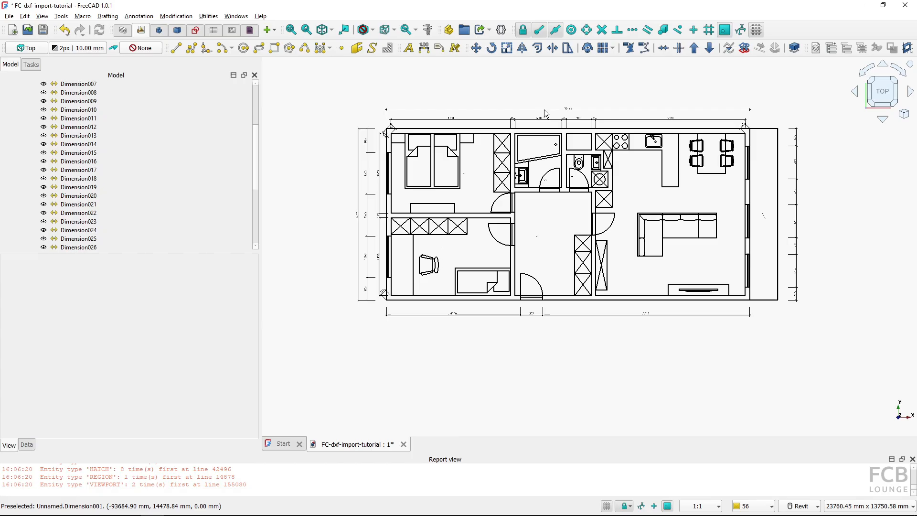
# Inspect the restyled dimensions around the plan's top-left corner
pyautogui.scroll(5, 546, 114)
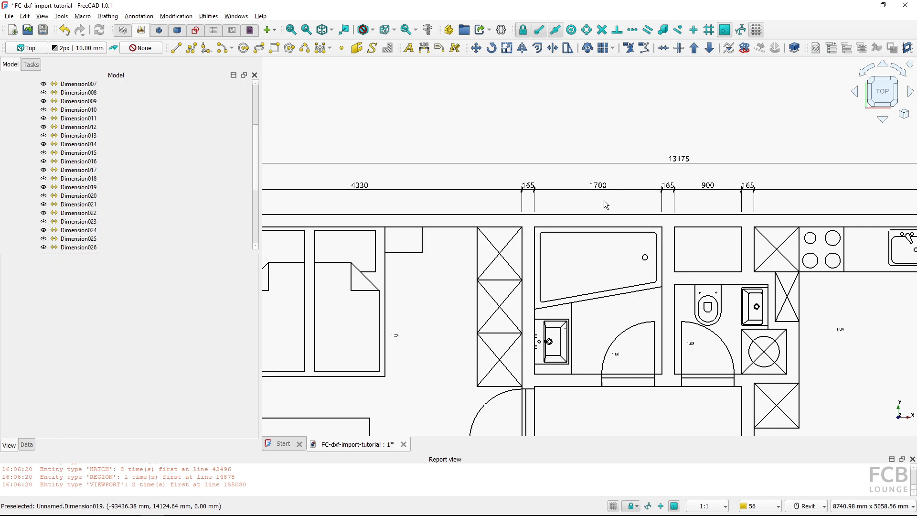
pyautogui.scroll(-5, 604, 200)
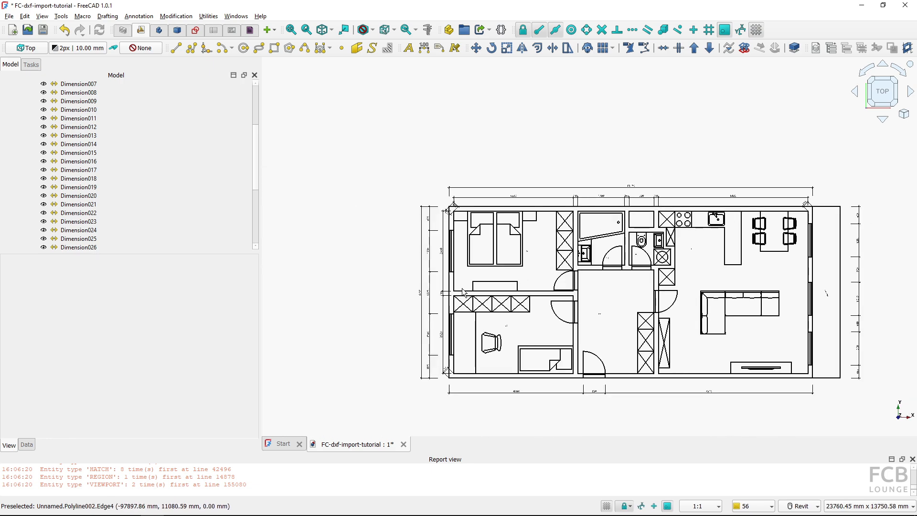
pyautogui.scroll(1, 456, 229)
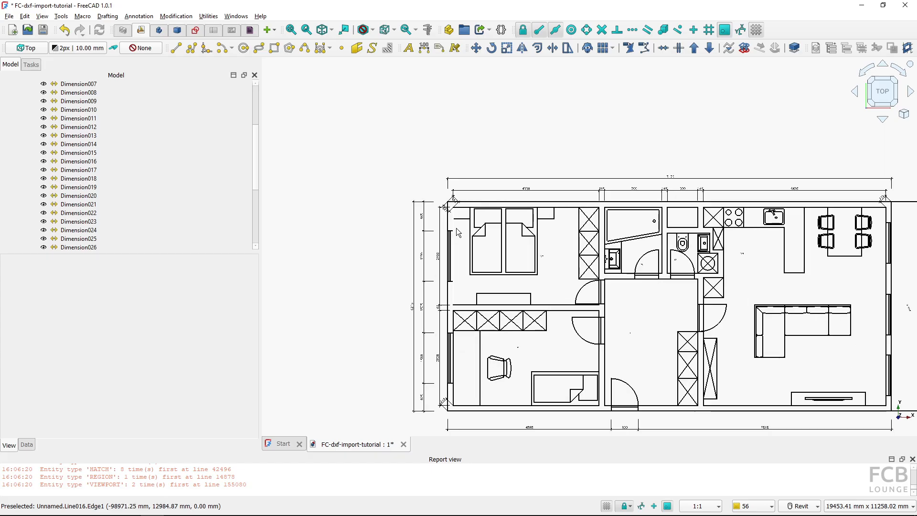
pyautogui.scroll(8, 455, 225)
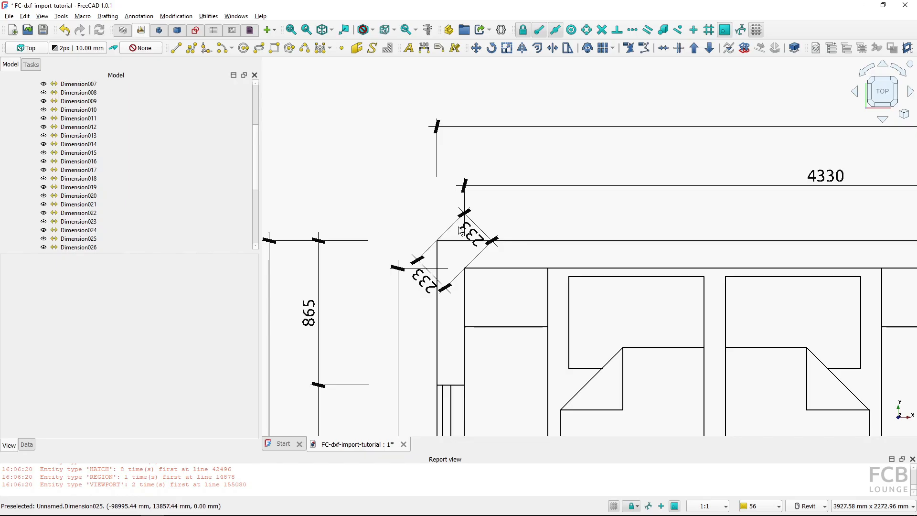
# Switch to BricsCAD to inspect the original corner dimension's properties, then return to FreeCAD and view the whole plan
pyautogui.hotkey('alt', 'Tab')
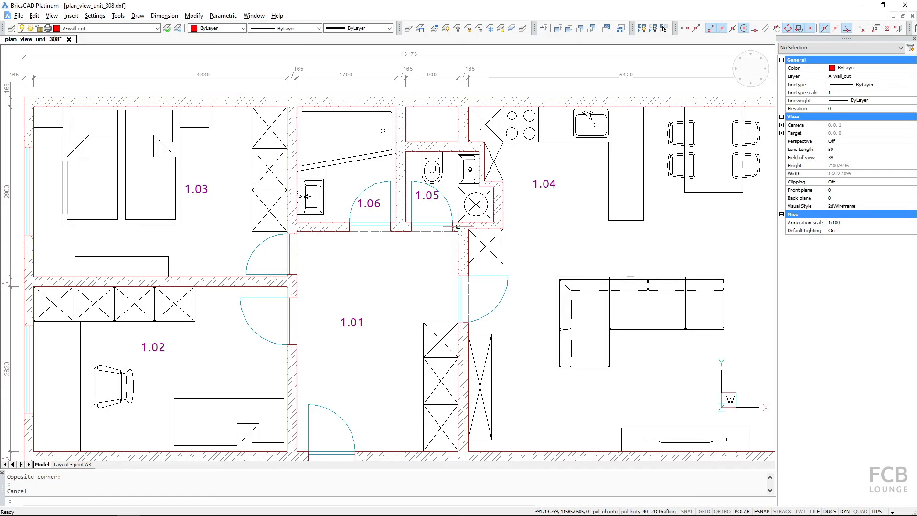
pyautogui.moveTo(98, 170)
pyautogui.mouseDown(button='middle')
pyautogui.moveTo(334, 250)
pyautogui.moveTo(459, 376)
pyautogui.mouseUp(button='middle')
pyautogui.scroll(1, 459, 376)
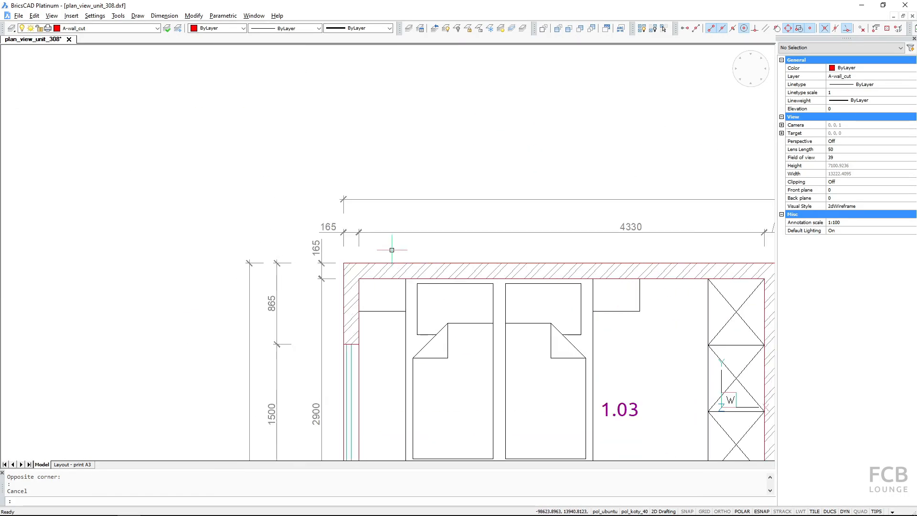
pyautogui.click(351, 233)
pyautogui.click(351, 232)
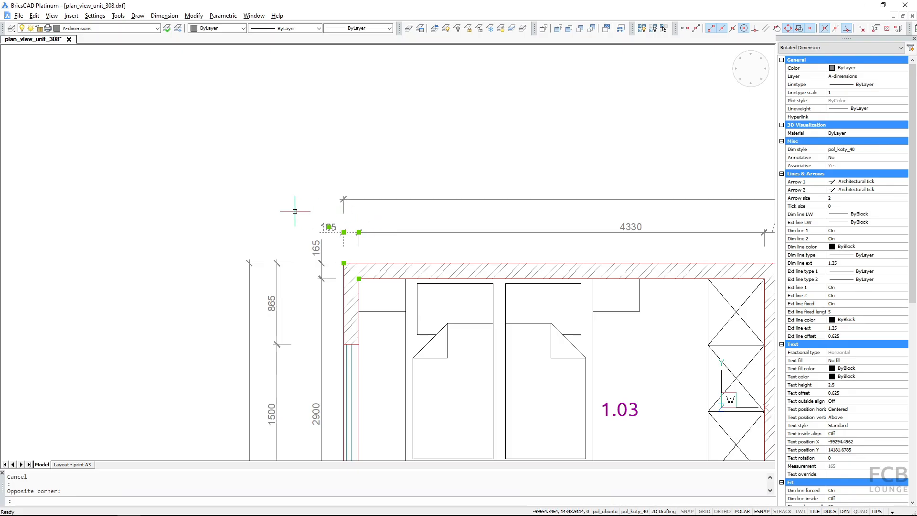
pyautogui.press('Escape')
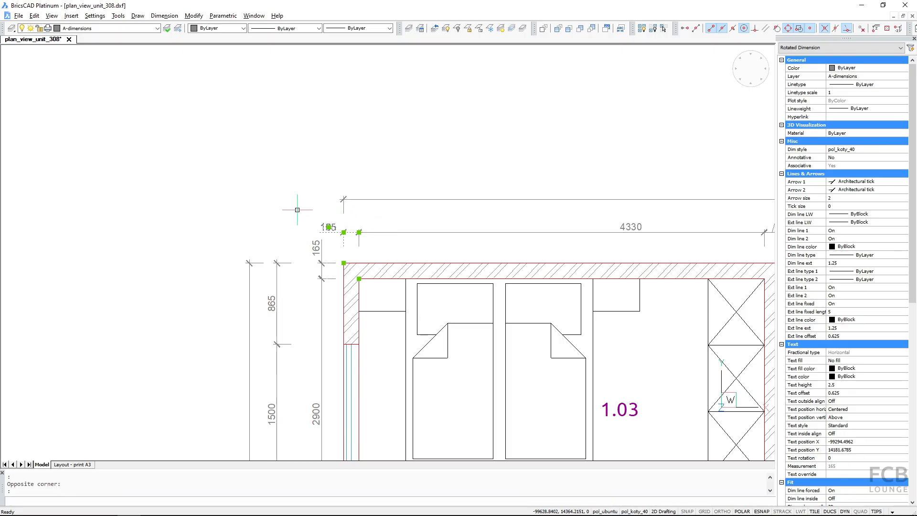
pyautogui.hotkey('alt', 'Tab')
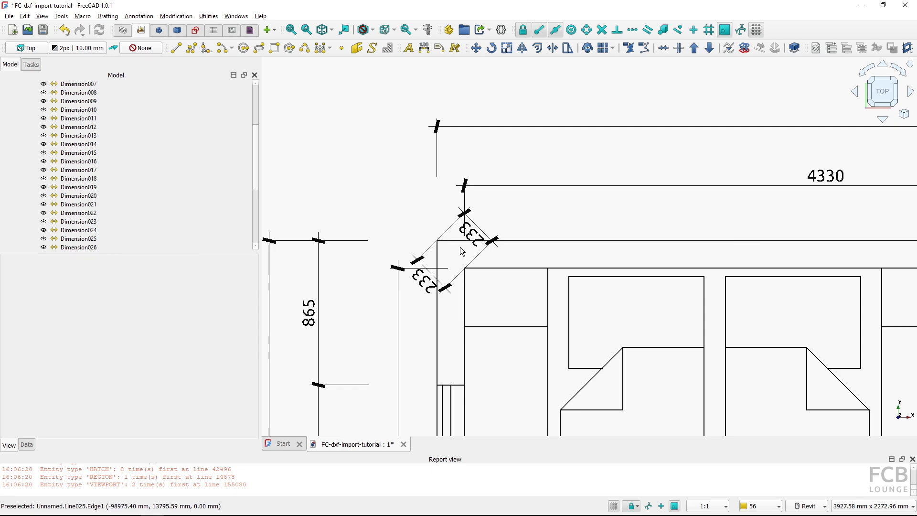
pyautogui.scroll(-3, 504, 266)
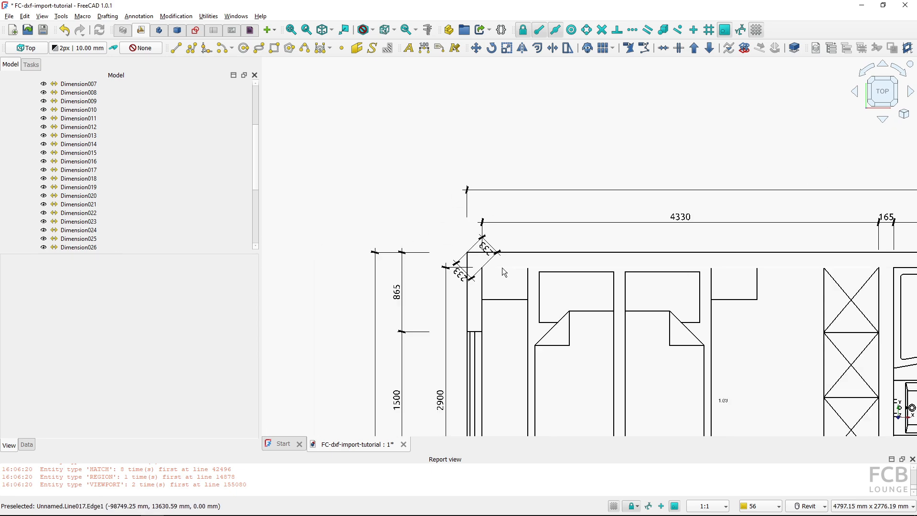
pyautogui.scroll(-5, 502, 267)
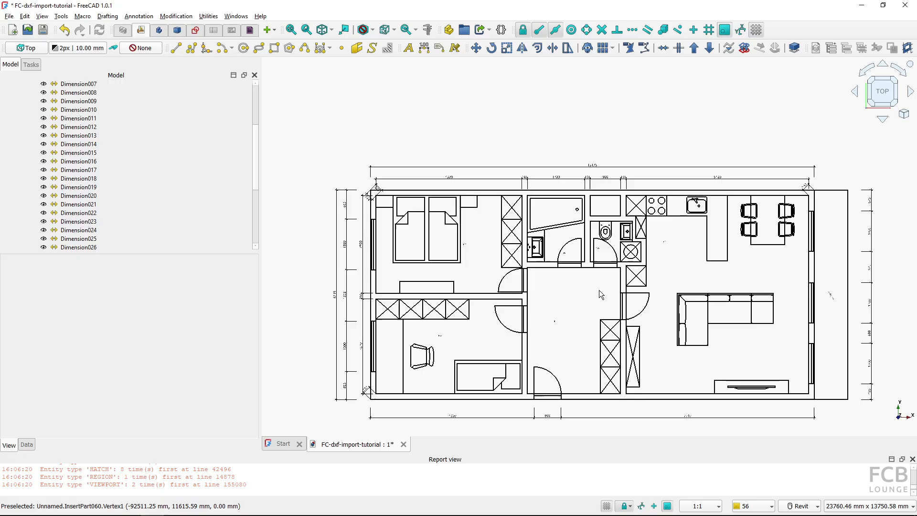
pyautogui.moveTo(599, 290); pyautogui.dragTo(589, 282, button='middle')
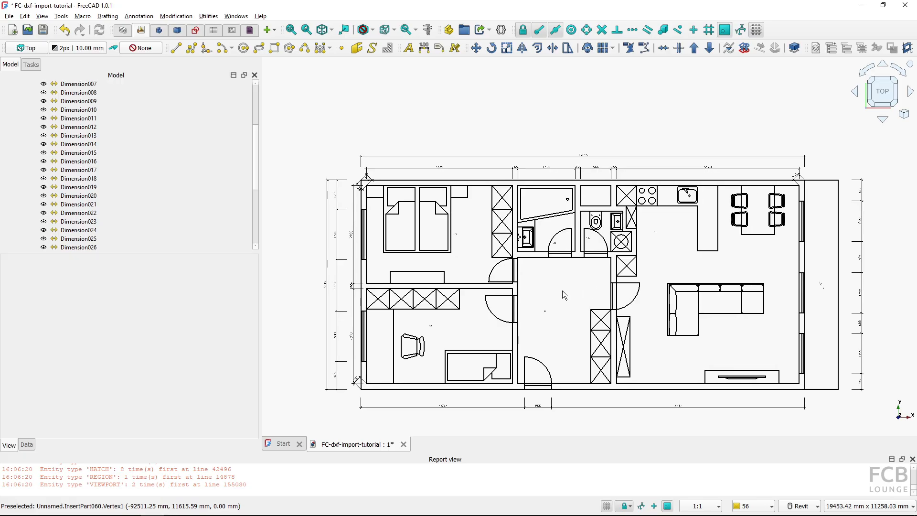
# Select all texts in the A-room_numbers layer and set their font size to 200 mm
pyautogui.scroll(6, 544, 316)
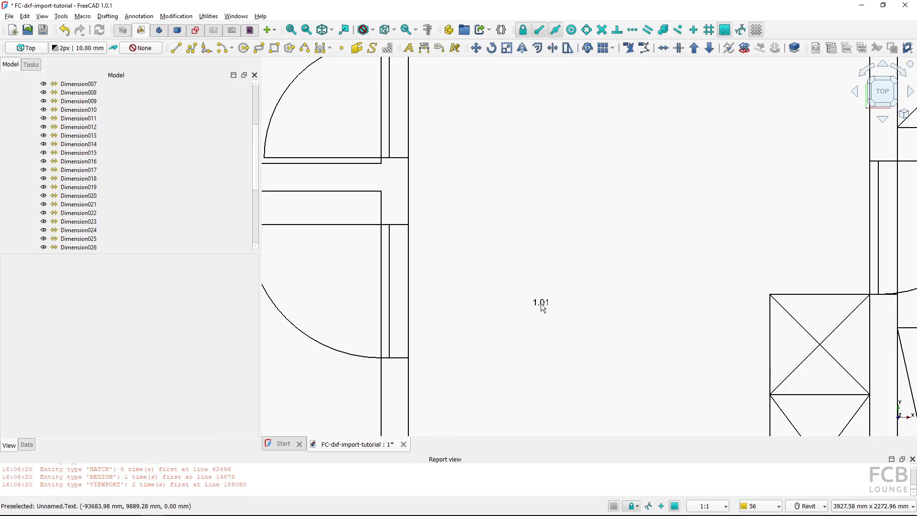
pyautogui.scroll(-5, 543, 307)
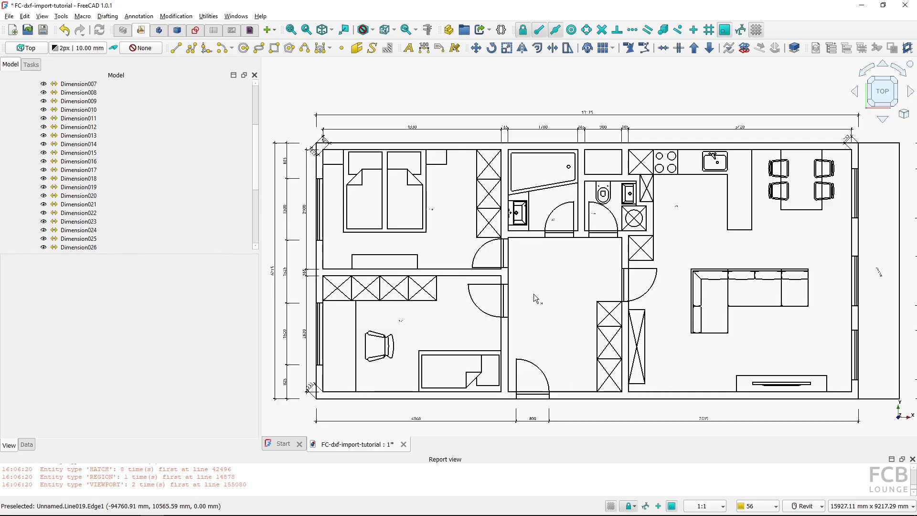
pyautogui.scroll(4, 71, 144)
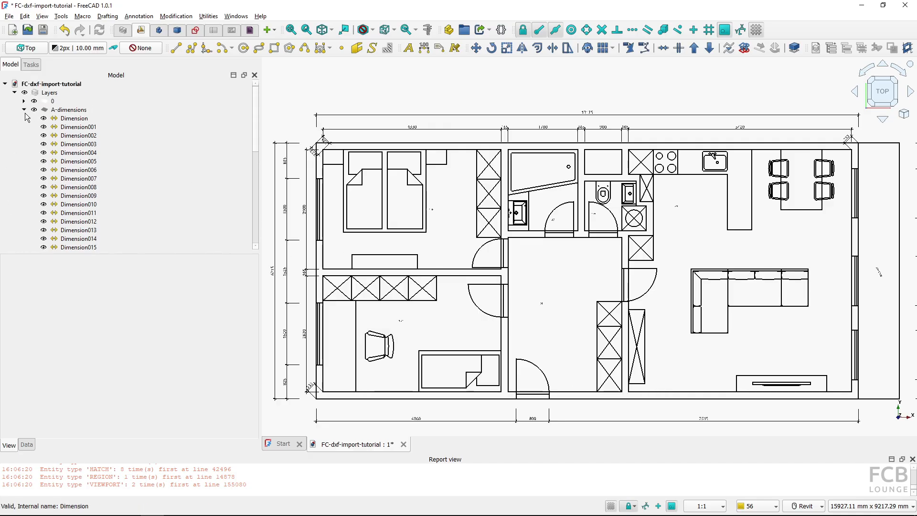
pyautogui.click(24, 110)
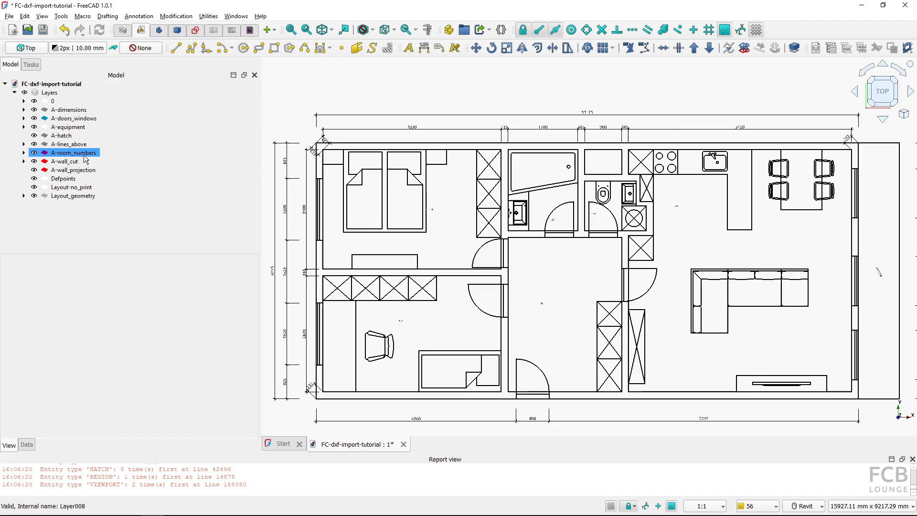
pyautogui.click(78, 153)
pyautogui.rightClick(78, 154)
pyautogui.click(91, 170)
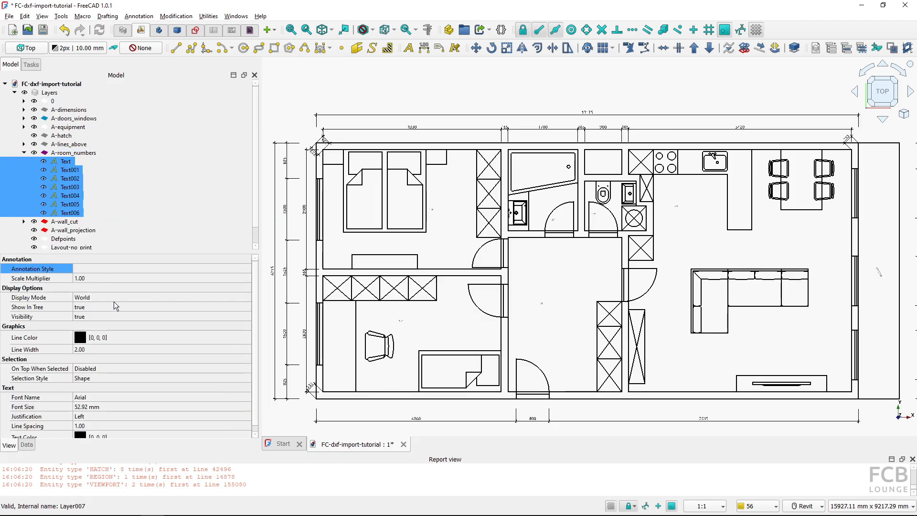
pyautogui.click(116, 404)
pyautogui.write('200')
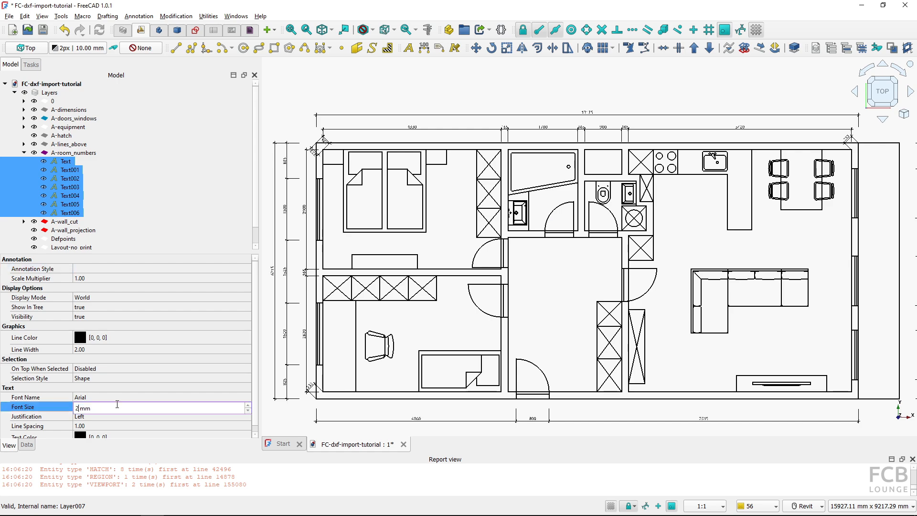
pyautogui.press('Return')
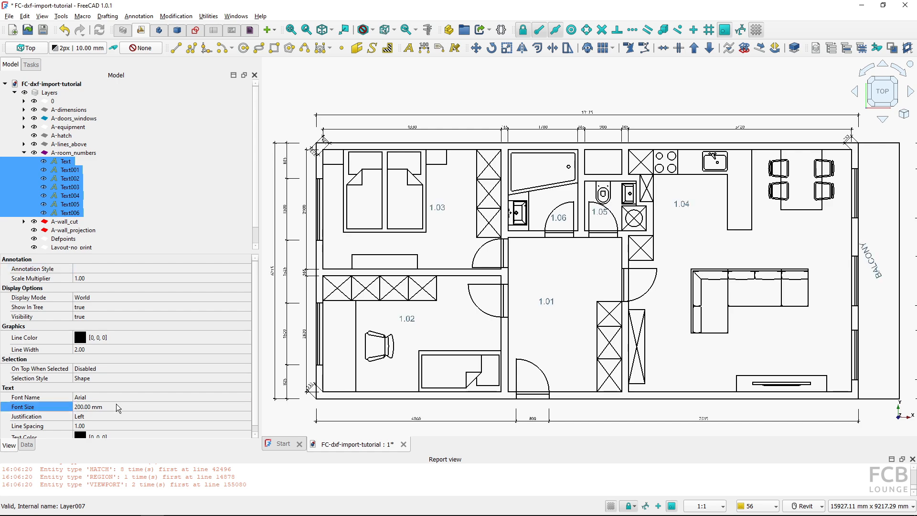
# Compare the resized room texts with the original drawing in BricsCAD, then return to FreeCAD
pyautogui.click(551, 264)
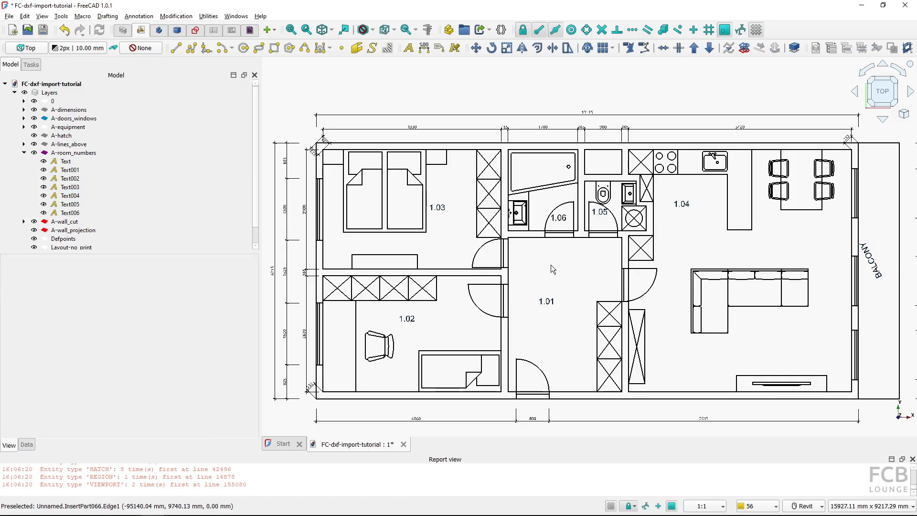
pyautogui.moveTo(572, 267); pyautogui.dragTo(566, 267, button='middle')
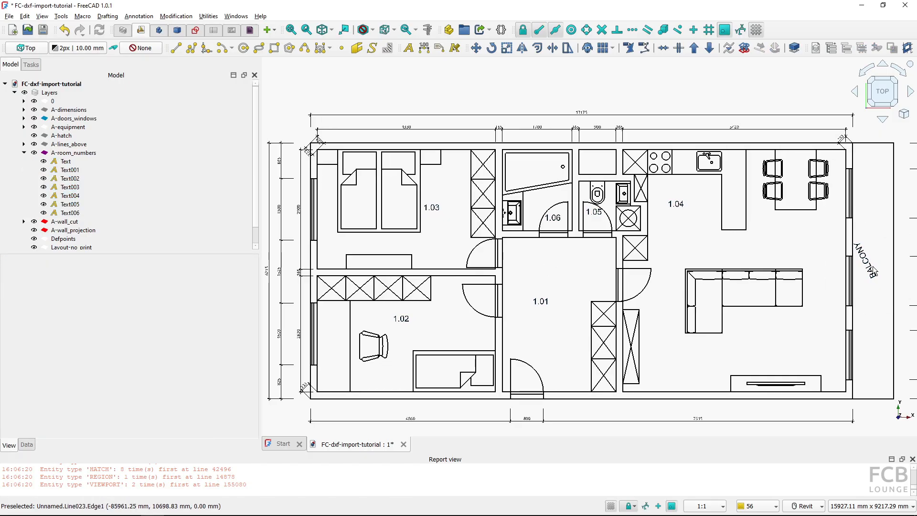
pyautogui.hotkey('alt', 'Tab')
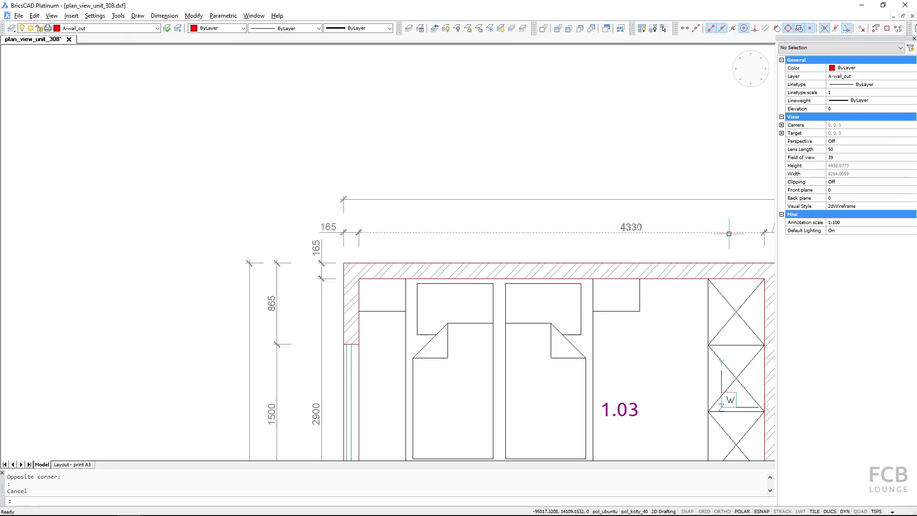
pyautogui.scroll(-3, 729, 233)
pyautogui.moveTo(717, 249); pyautogui.dragTo(390, 241, button='middle')
pyautogui.scroll(2, 570, 302)
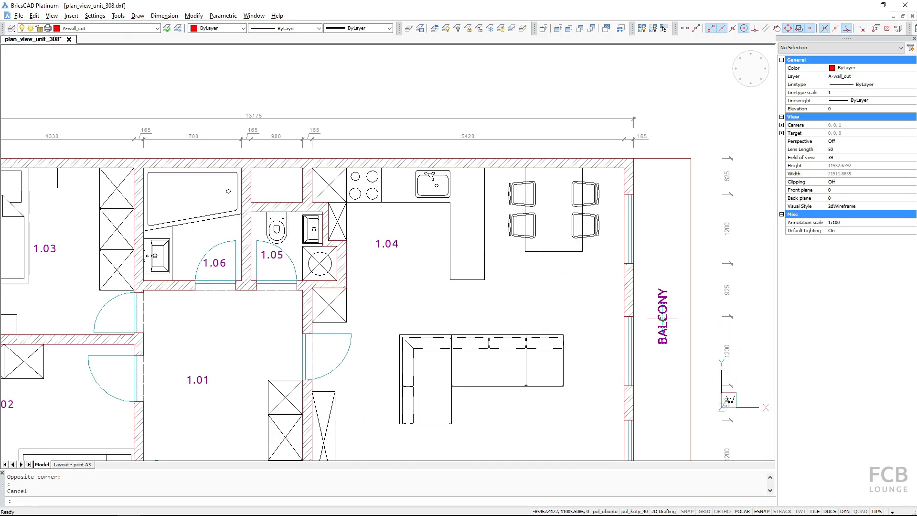
pyautogui.doubleClick(462, 305)
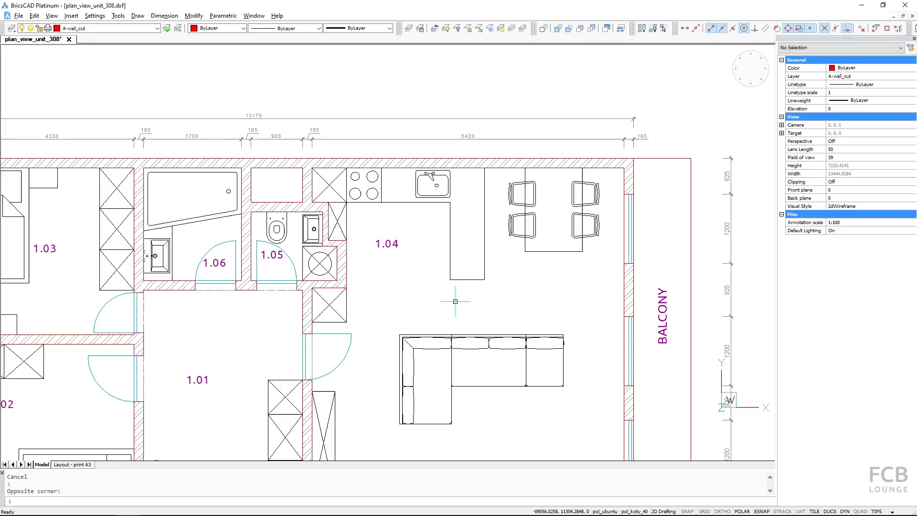
pyautogui.hotkey('alt', 'Tab')
pyautogui.scroll(1, 619, 266)
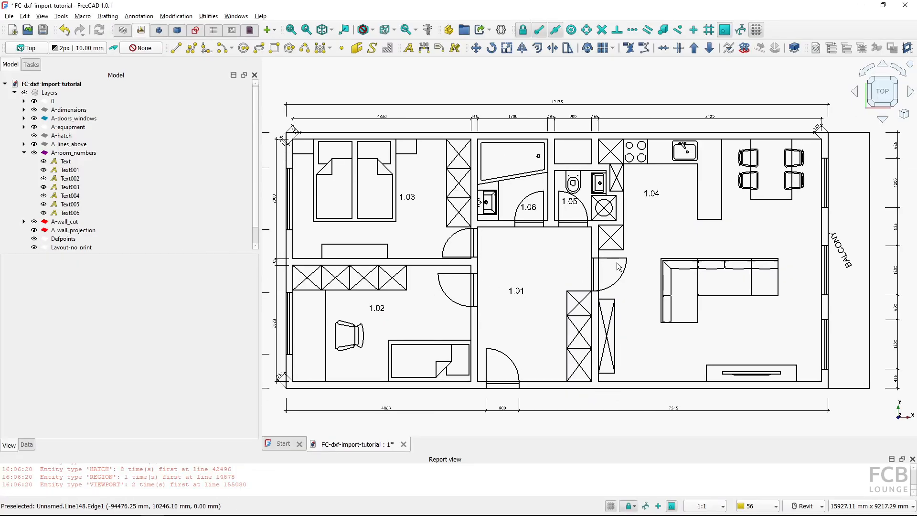
pyautogui.scroll(-1, 619, 266)
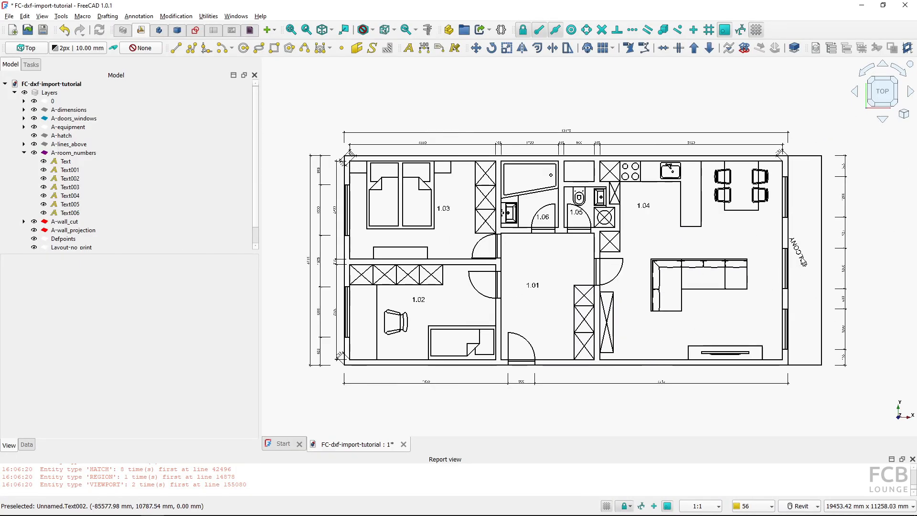
pyautogui.moveTo(630, 335); pyautogui.dragTo(645, 345, button='middle')
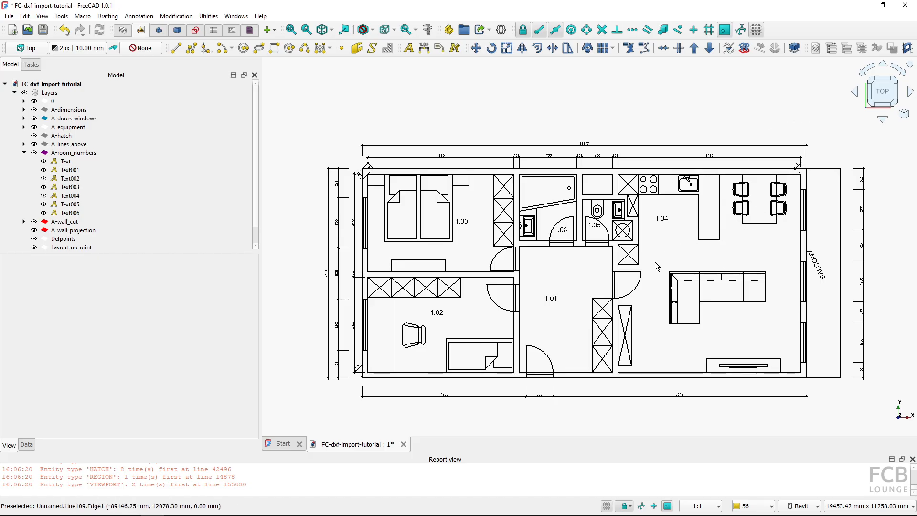
# Undo back to before the insertion and re-import the plan with texts and dimensions off and layouts on
pyautogui.click(70, 30)
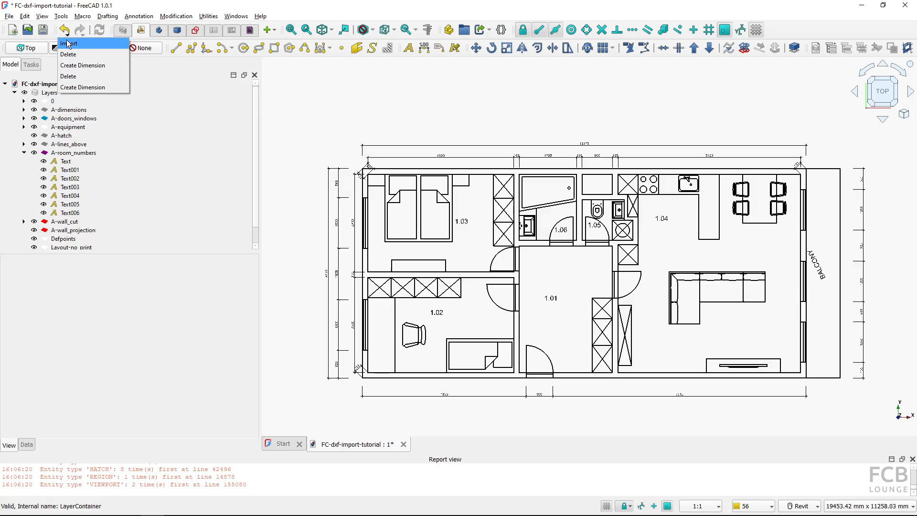
pyautogui.click(68, 44)
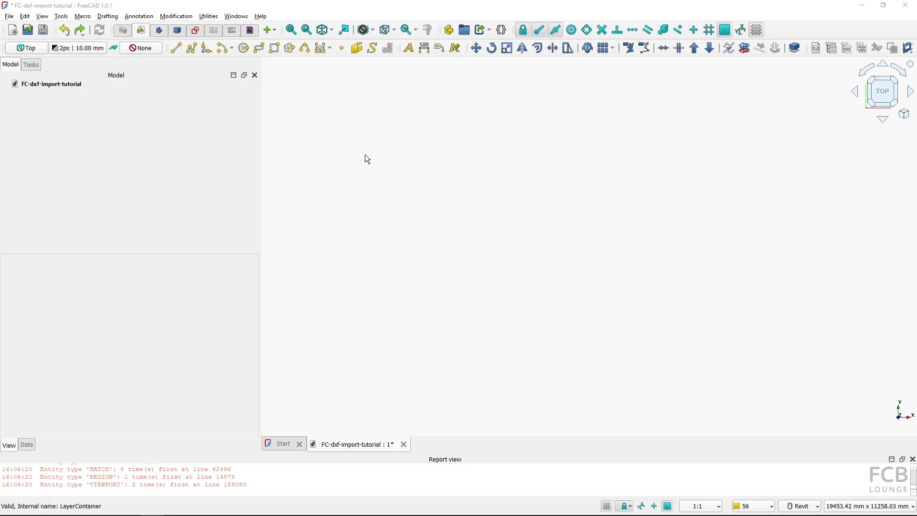
pyautogui.hotkey('ctrl', 'i')
pyautogui.doubleClick(141, 120)
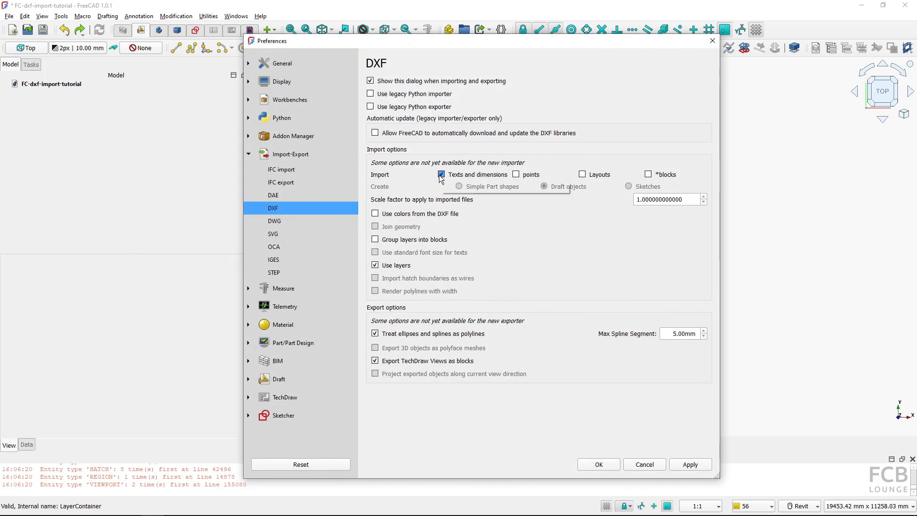
pyautogui.click(441, 176)
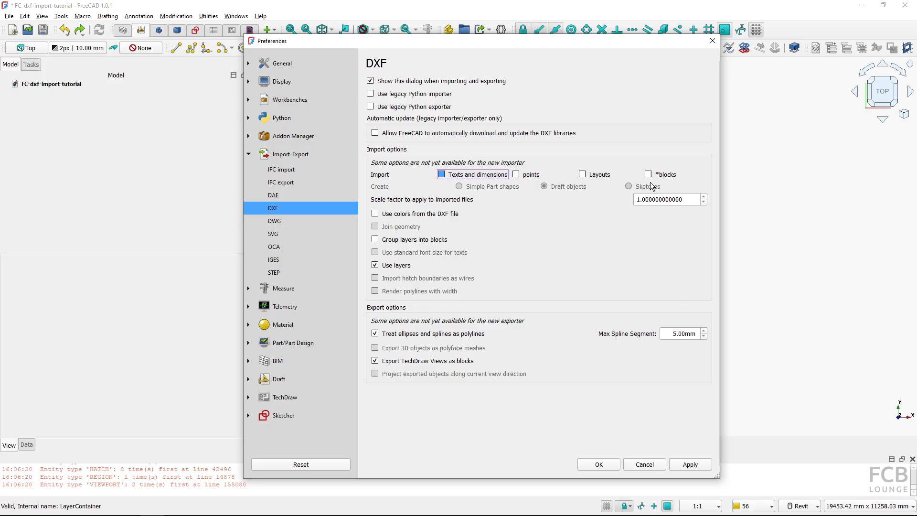
pyautogui.click(583, 175)
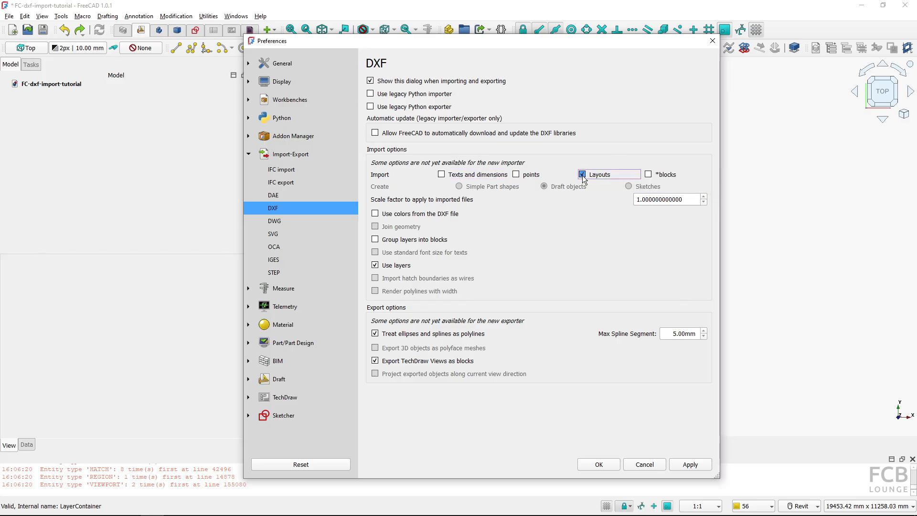
pyautogui.click(598, 464)
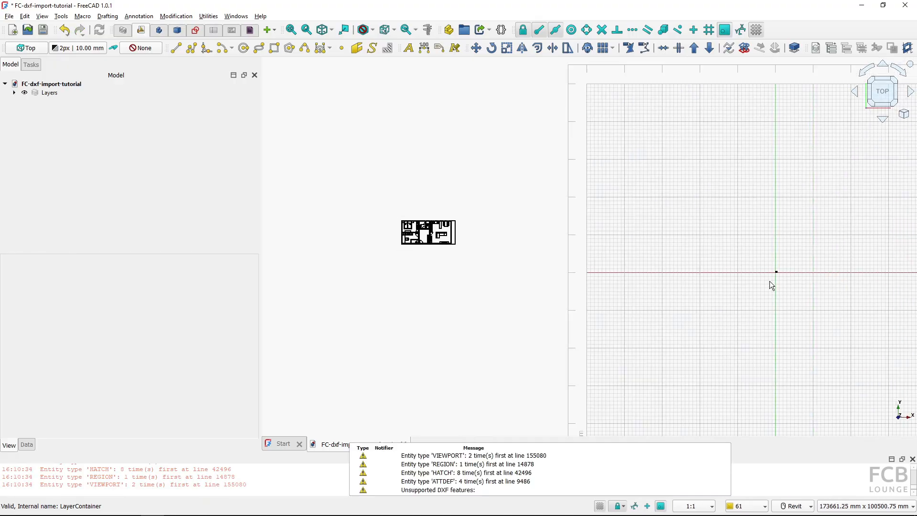
# Zoom in on the imported layout frame near the origin
pyautogui.scroll(6, 777, 273)
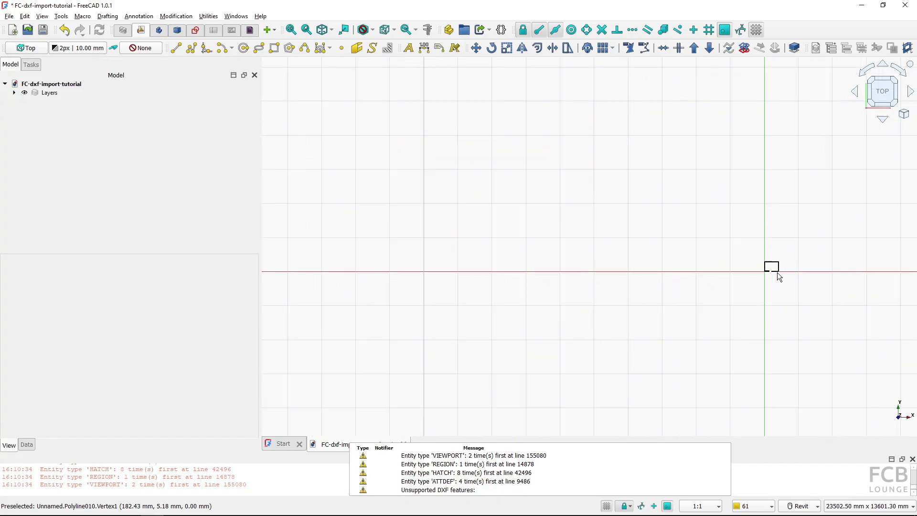
pyautogui.scroll(10, 778, 272)
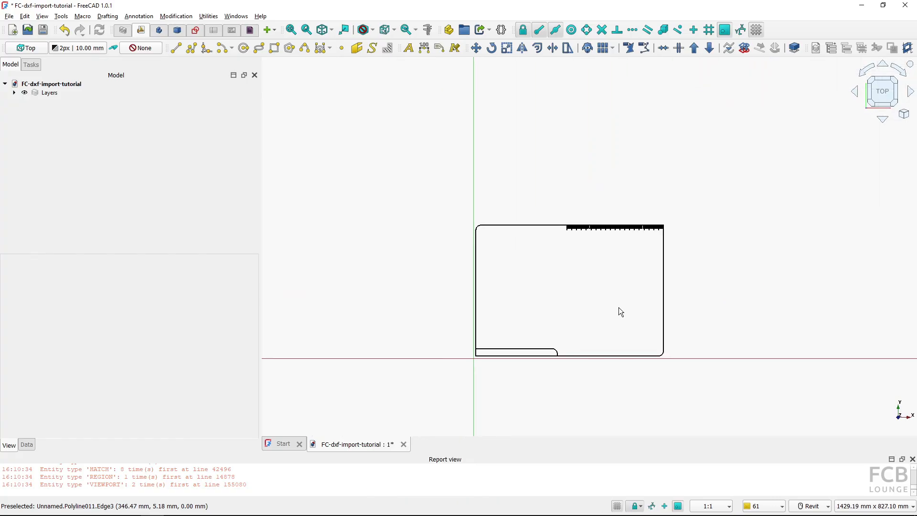
pyautogui.scroll(5, 618, 308)
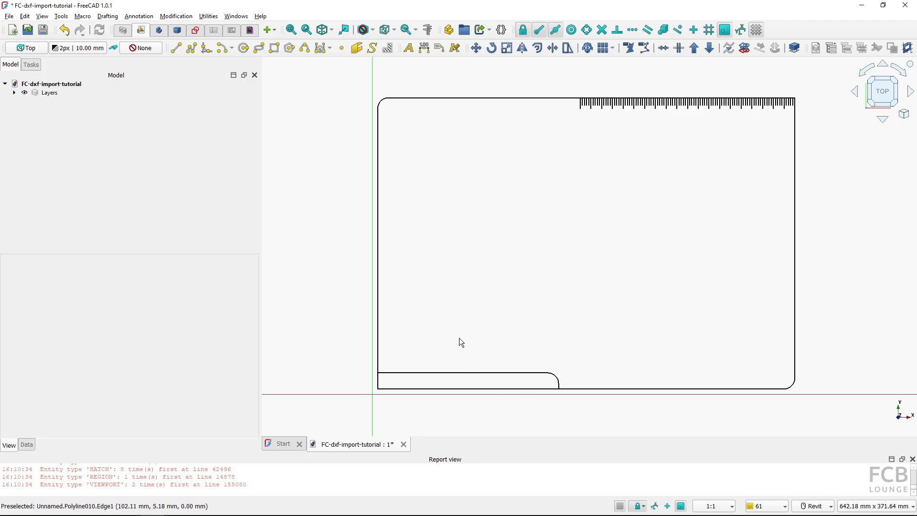
# Switch to BricsCAD to view the A3 print layout and its frame, then return to FreeCAD and fit everything
pyautogui.hotkey('alt', 'Tab')
pyautogui.scroll(-3, 352, 254)
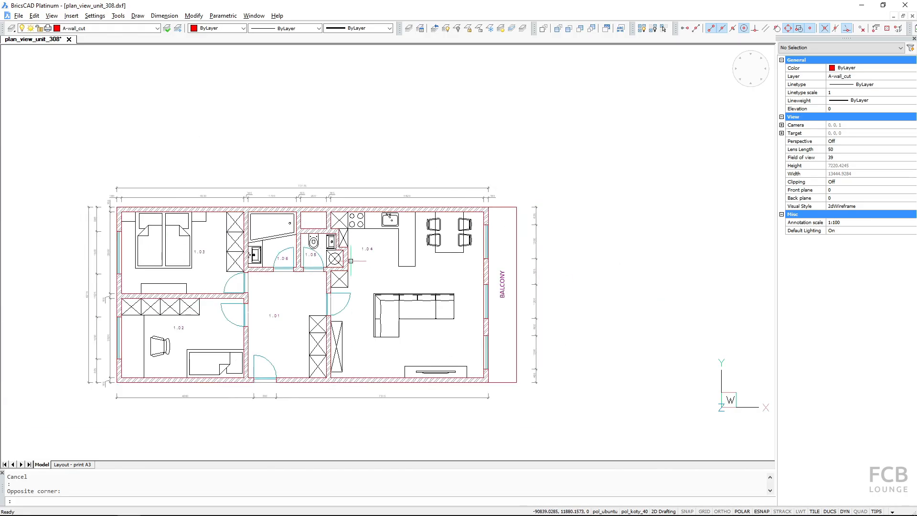
pyautogui.moveTo(352, 254); pyautogui.dragTo(401, 218, button='middle')
pyautogui.scroll(2, 391, 227)
pyautogui.moveTo(334, 281); pyautogui.dragTo(353, 274, button='middle')
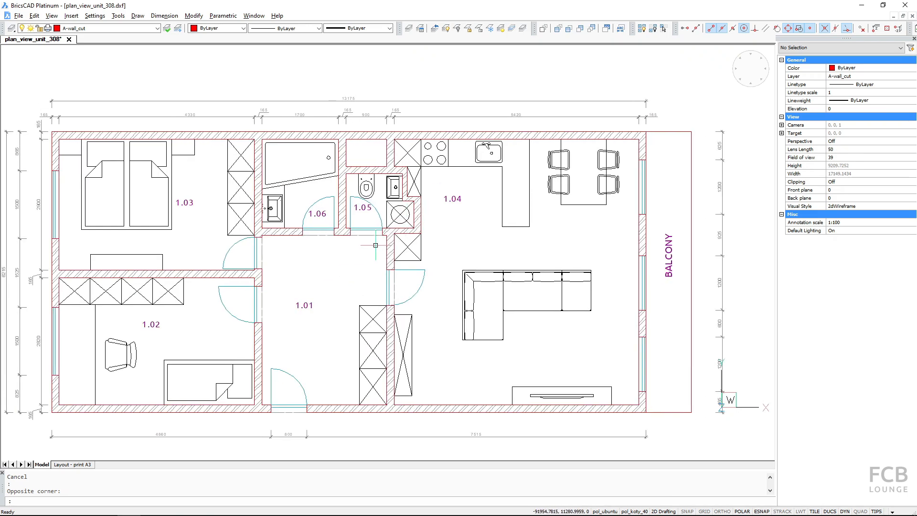
pyautogui.click(68, 466)
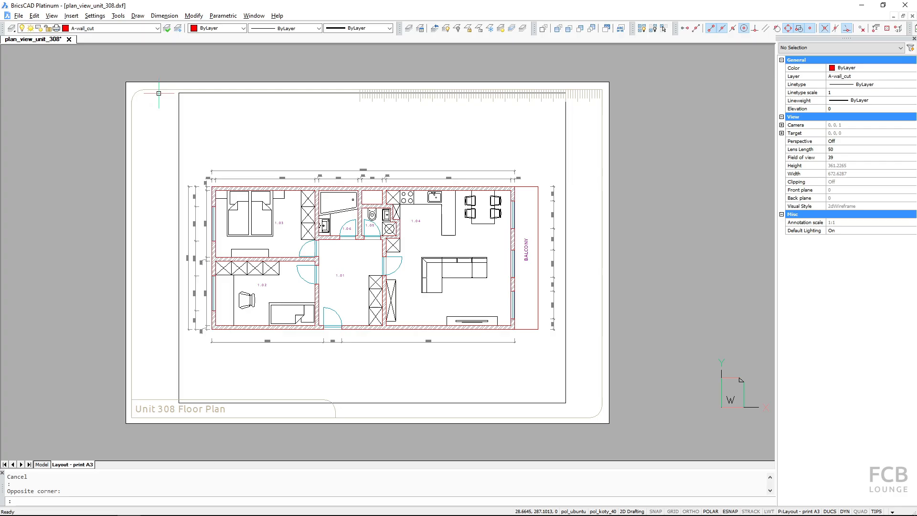
pyautogui.click(158, 89)
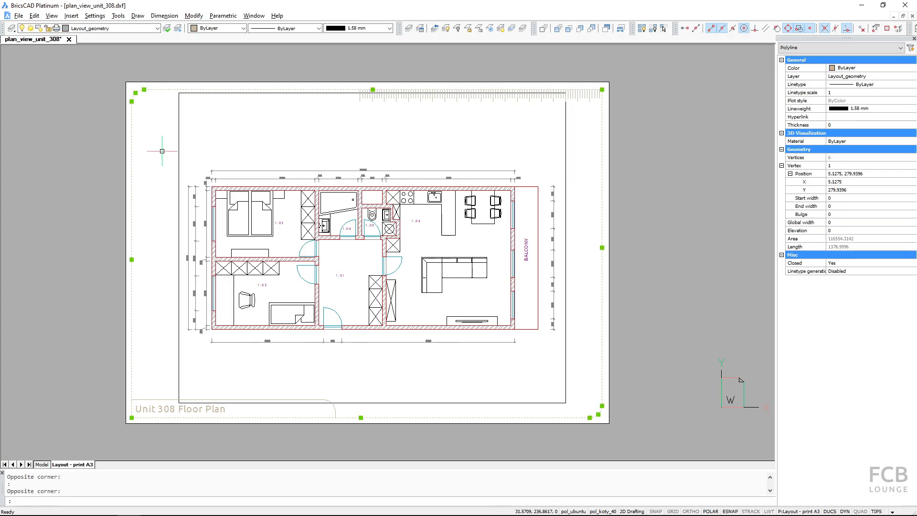
pyautogui.press('Escape')
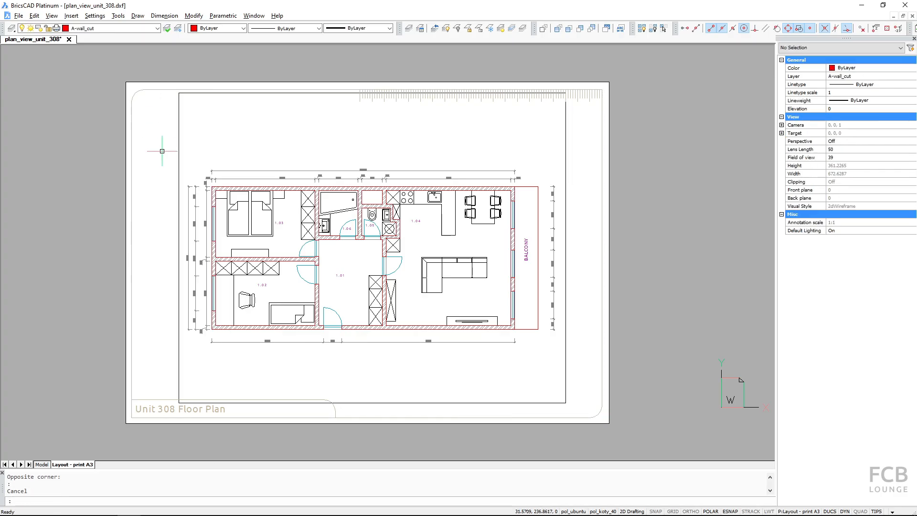
pyautogui.click(43, 465)
pyautogui.hotkey('alt', 'Tab')
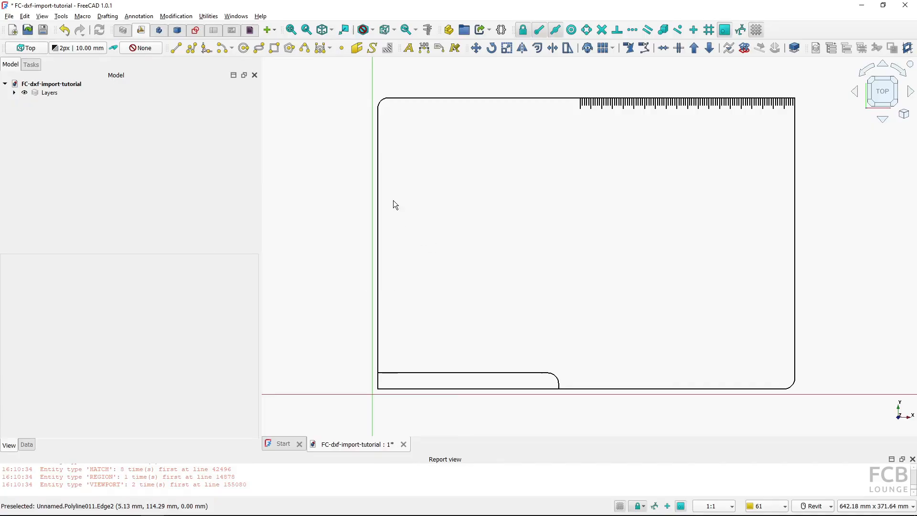
pyautogui.scroll(-1, 387, 194)
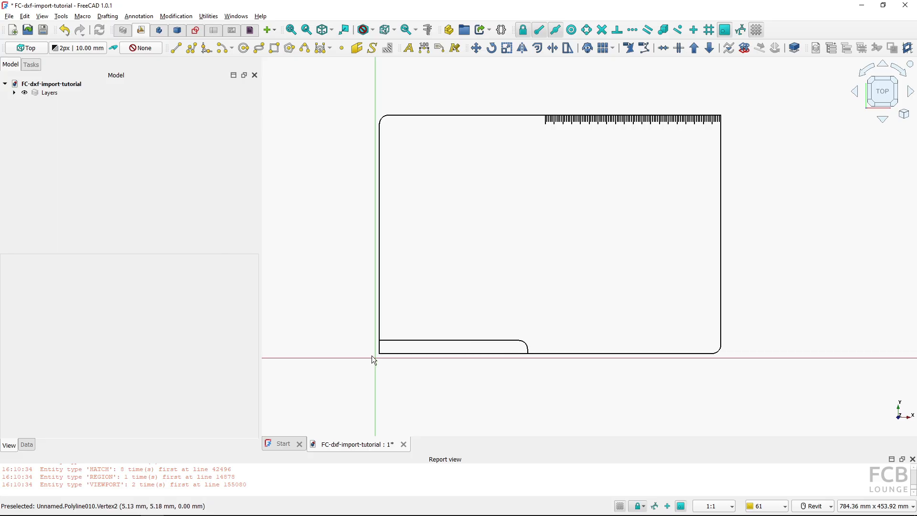
pyautogui.press('v')
pyautogui.press('f')
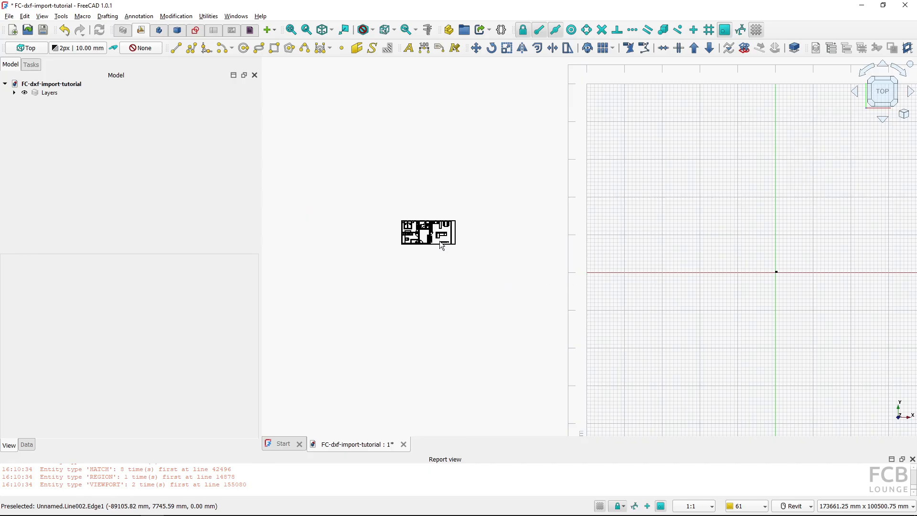
# Undo the previous import and re-import plan_view_unit_308.dxf with texts and dimensions turned on and layouts turned off
pyautogui.click(68, 35)
pyautogui.click(73, 42)
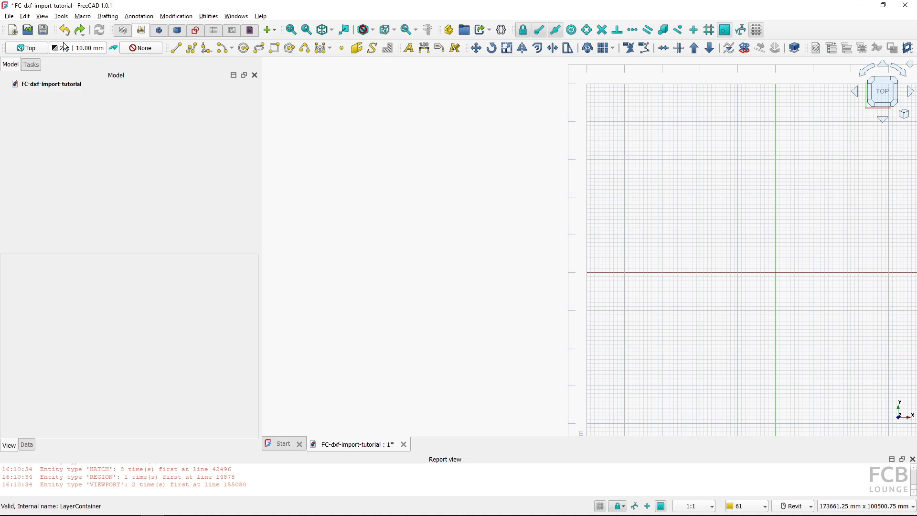
pyautogui.hotkey('ctrl', 'i')
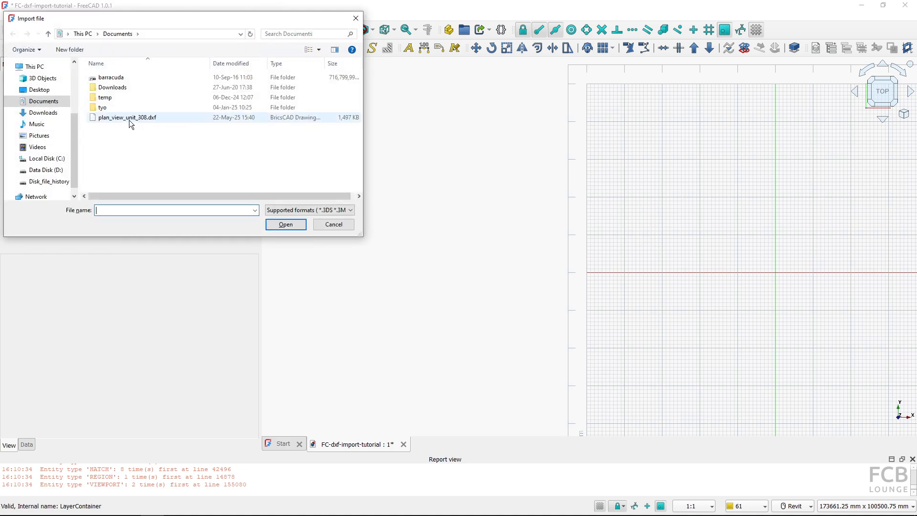
pyautogui.click(130, 118)
pyautogui.click(285, 224)
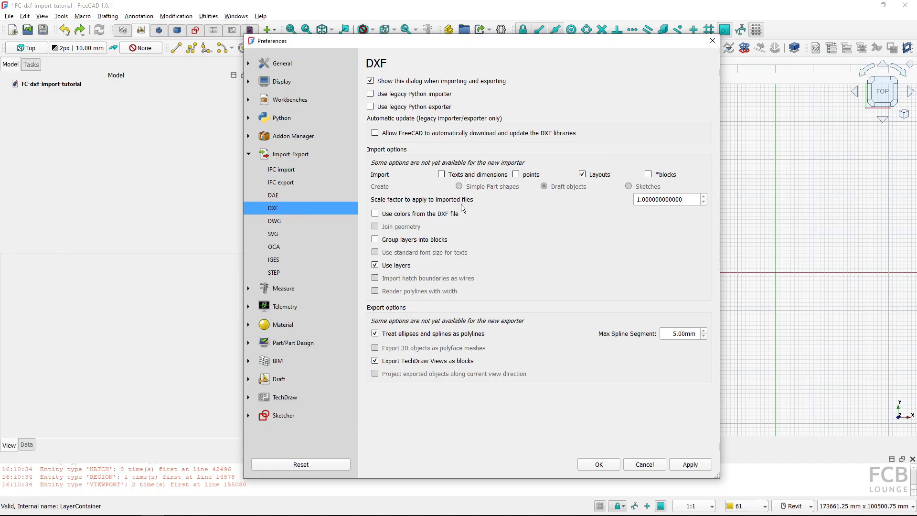
pyautogui.click(442, 175)
pyautogui.click(582, 174)
pyautogui.click(589, 466)
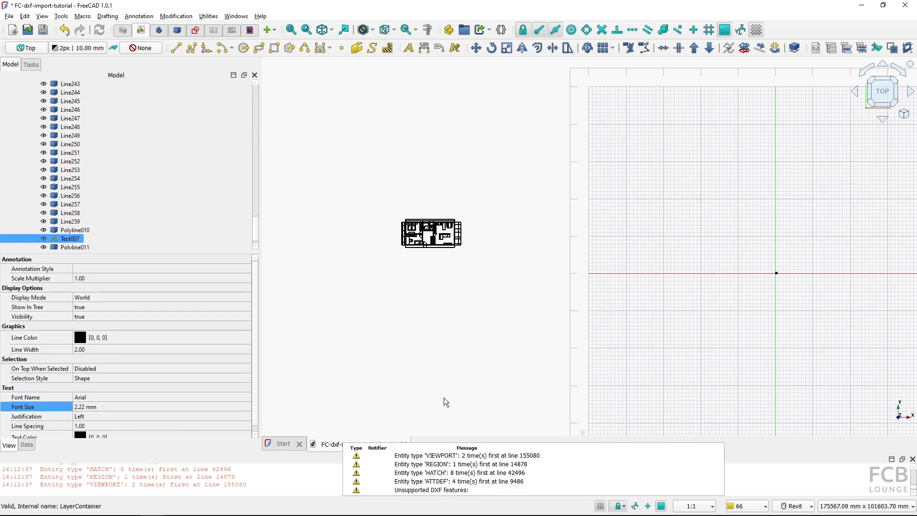
# Set the line width of the A-wall_cut layer to 5
pyautogui.scroll(15, 108, 134)
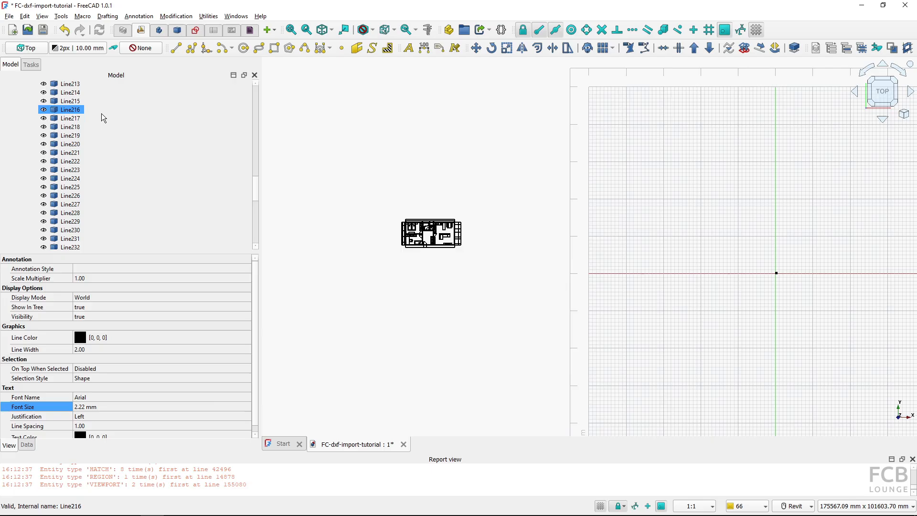
pyautogui.scroll(12, 390, 206)
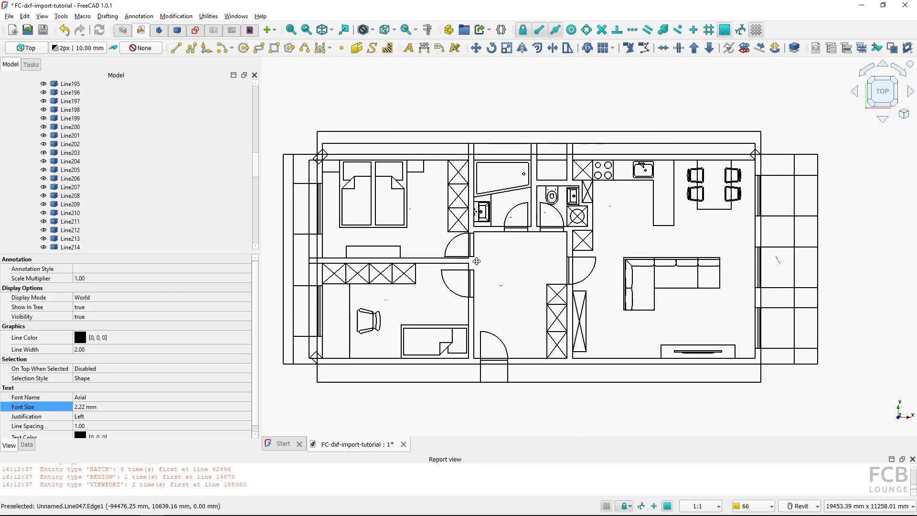
pyautogui.moveTo(476, 261); pyautogui.dragTo(483, 278, button='middle')
pyautogui.scroll(16, 74, 146)
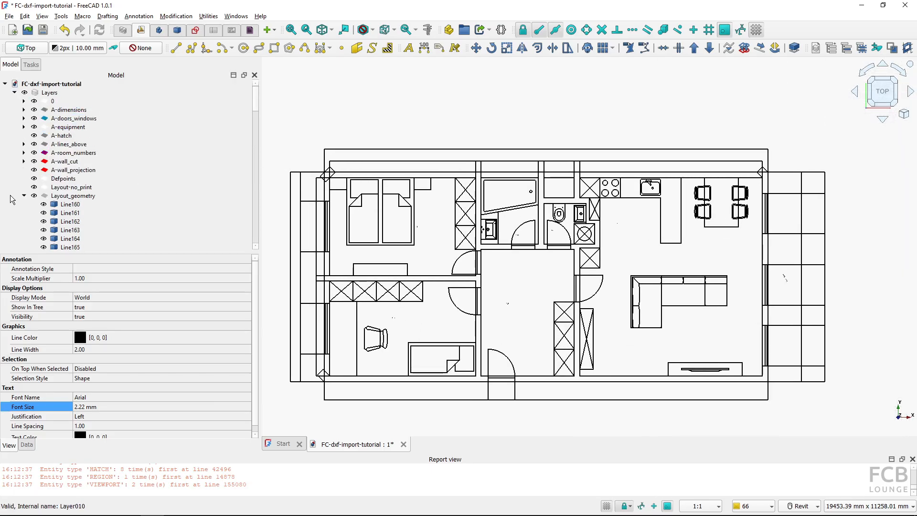
pyautogui.click(24, 195)
pyautogui.click(72, 162)
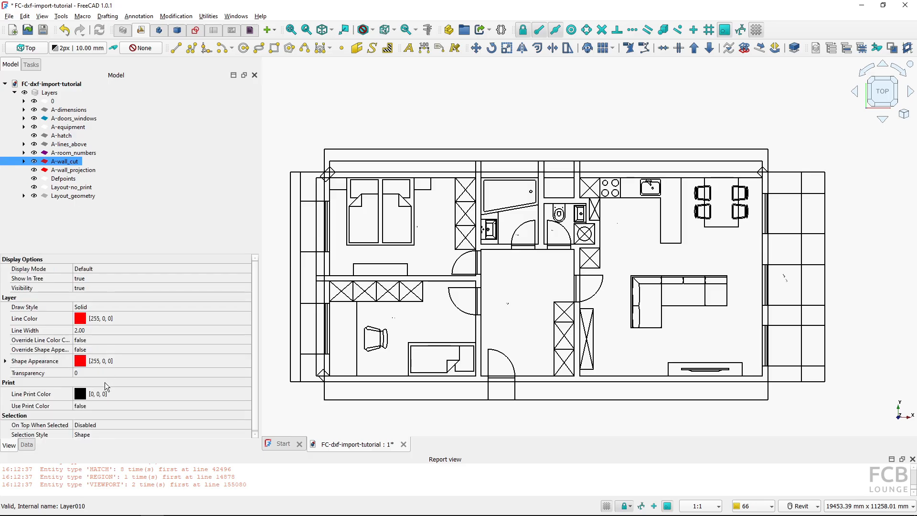
pyautogui.click(91, 331)
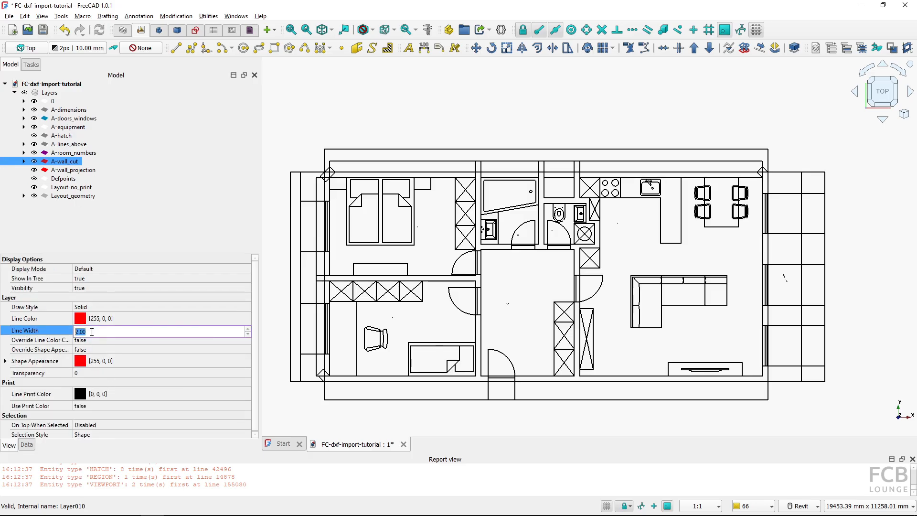
pyautogui.write('5')
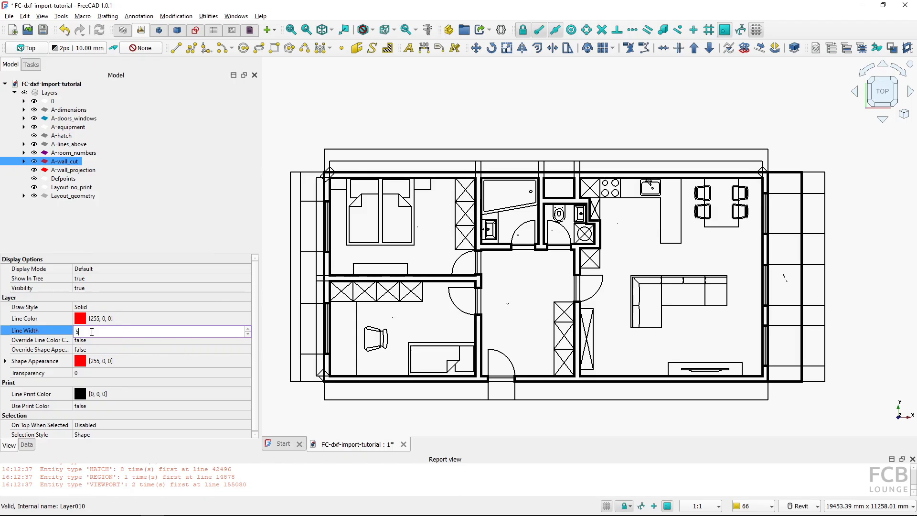
pyautogui.press('Return')
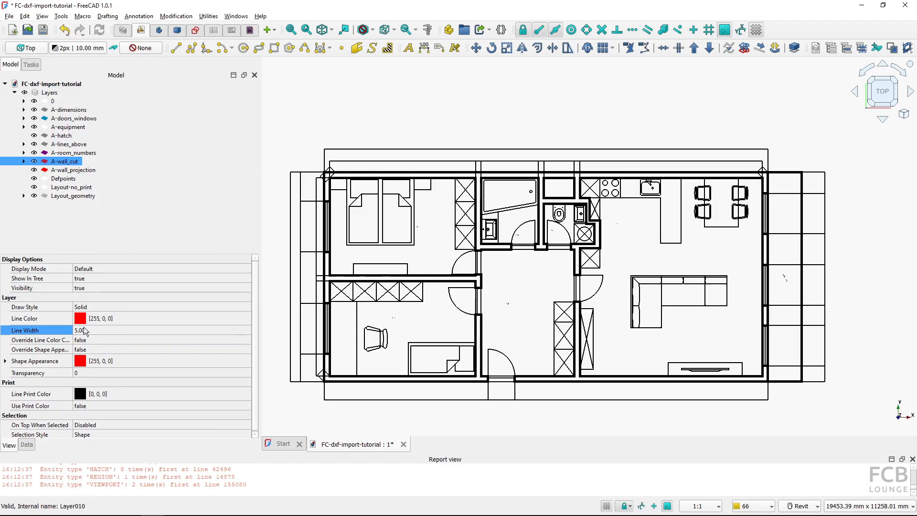
# Turn on line colour override for the A-wall_cut layer and set its line colour to red
pyautogui.click(95, 340)
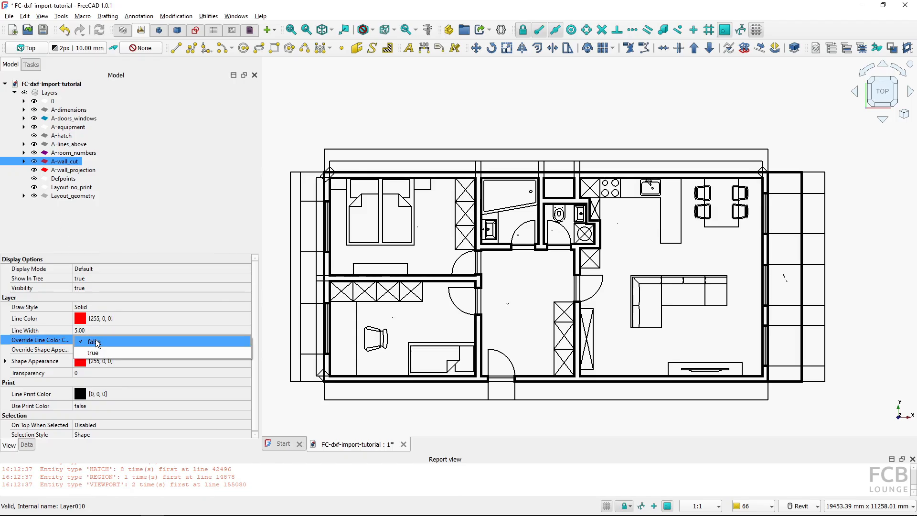
pyautogui.click(101, 351)
pyautogui.click(96, 318)
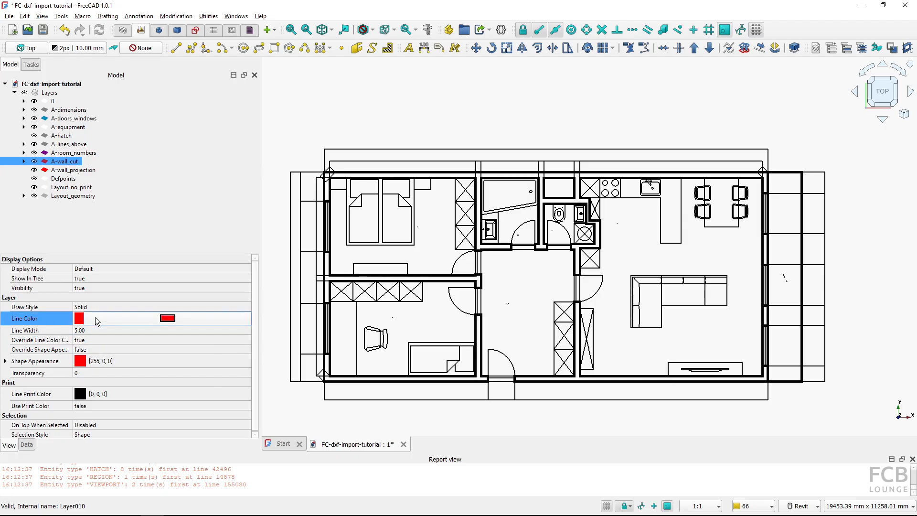
pyautogui.click(96, 317)
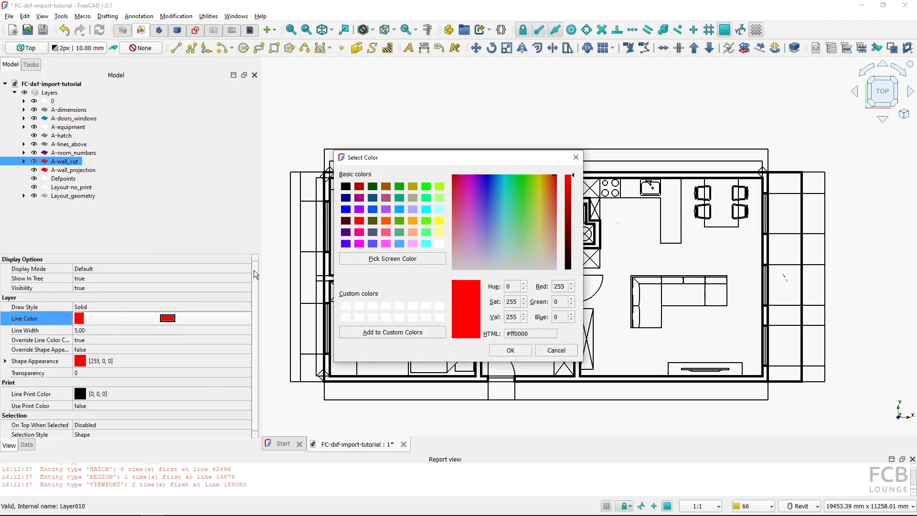
pyautogui.click(385, 221)
pyautogui.click(499, 355)
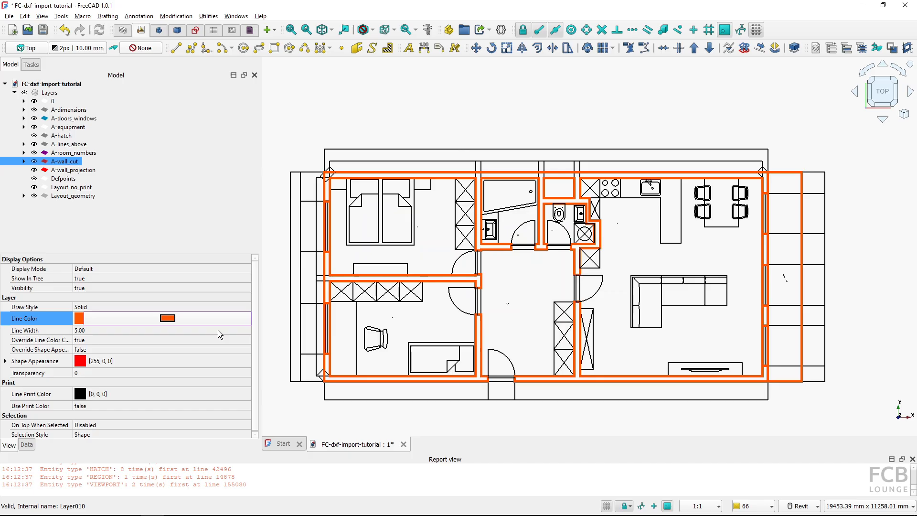
pyautogui.click(175, 319)
pyautogui.click(361, 223)
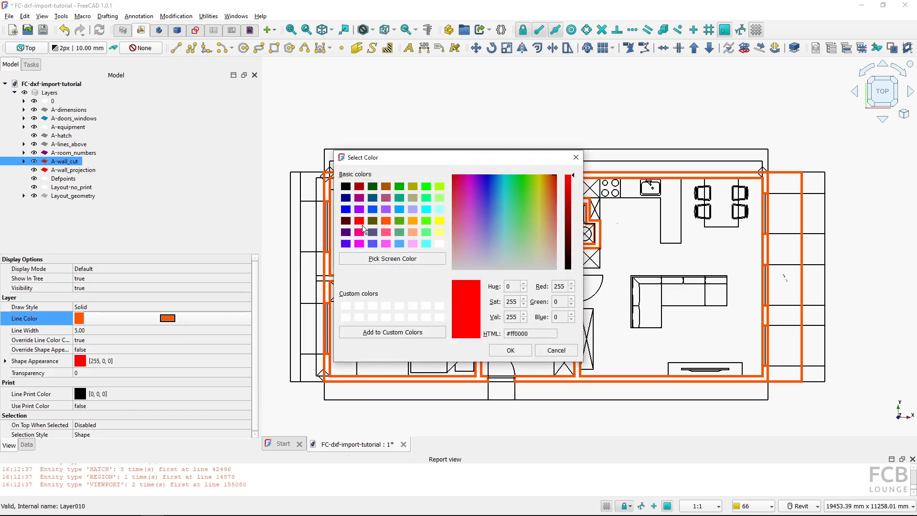
pyautogui.click(497, 350)
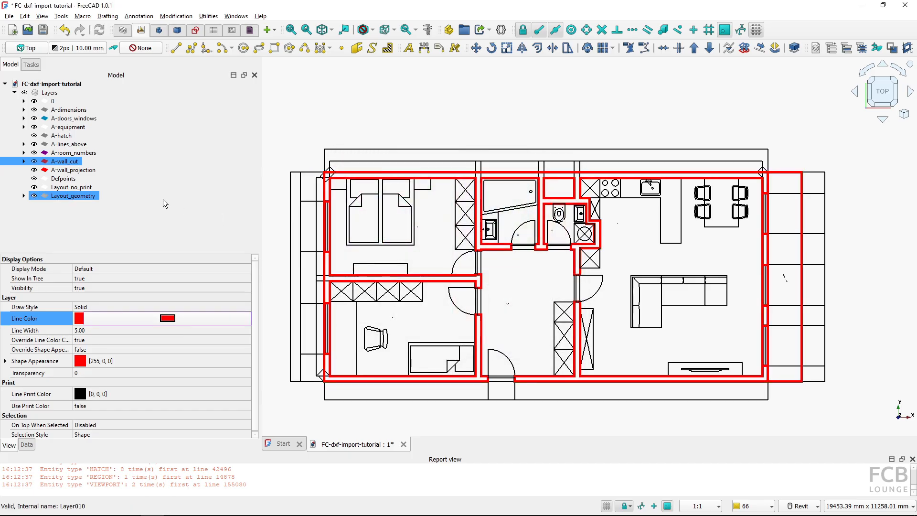
# Select all texts on the A-room_numbers layer and set their font size to 200 mm
pyautogui.click(82, 154)
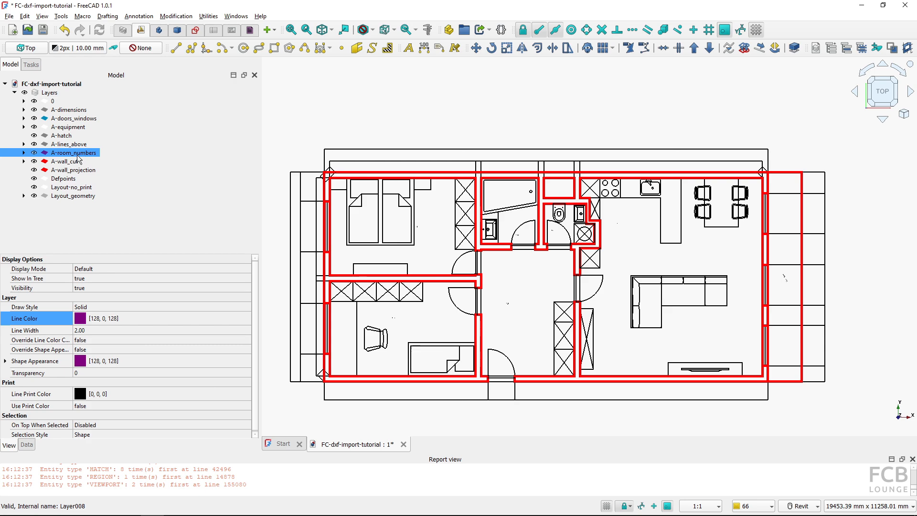
pyautogui.rightClick(78, 158)
pyautogui.click(111, 175)
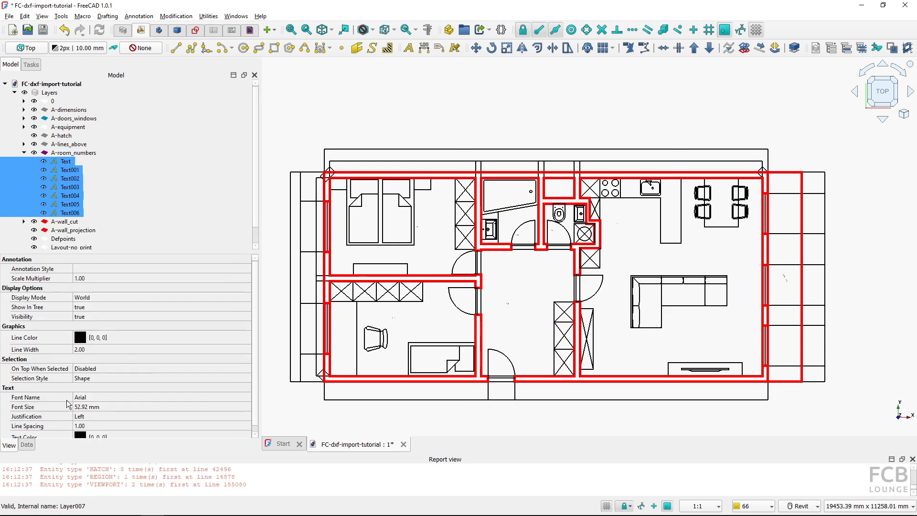
pyautogui.click(114, 406)
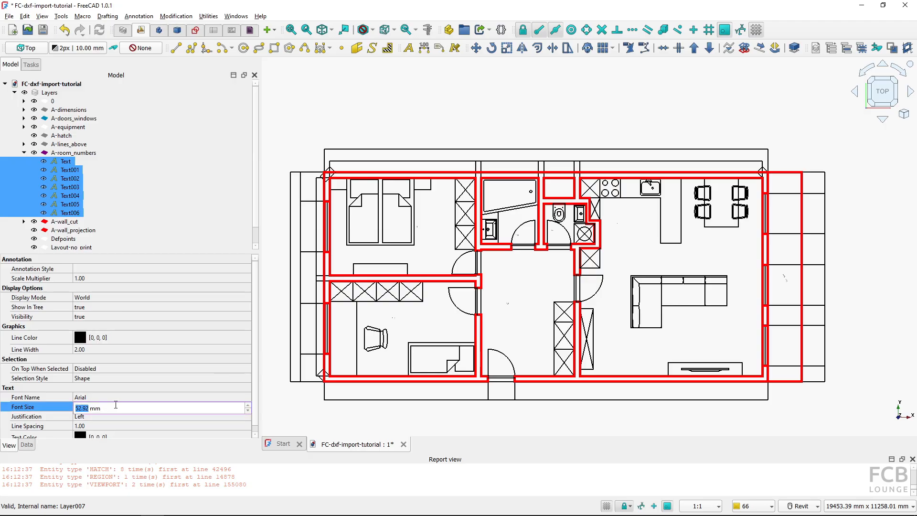
pyautogui.write('250')
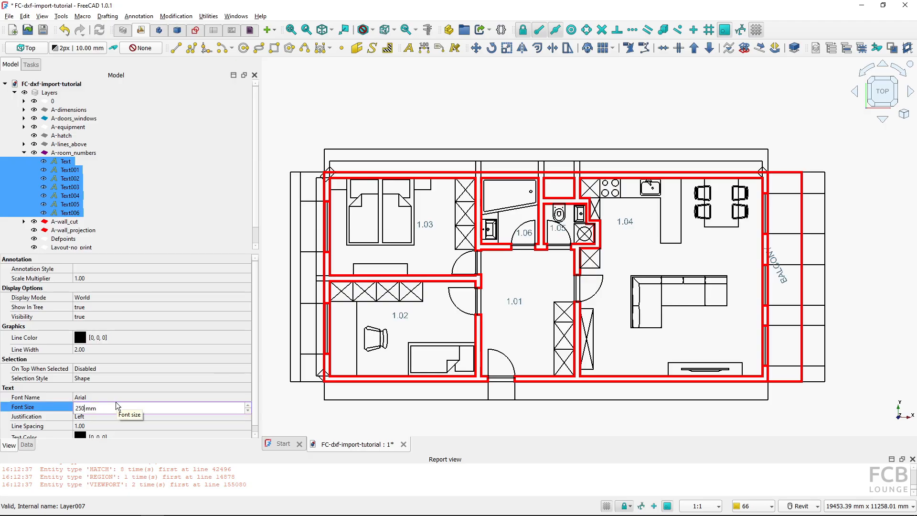
pyautogui.doubleClick(115, 402)
pyautogui.click(59, 404)
pyautogui.click(103, 404)
pyautogui.write('200')
pyautogui.press('Return')
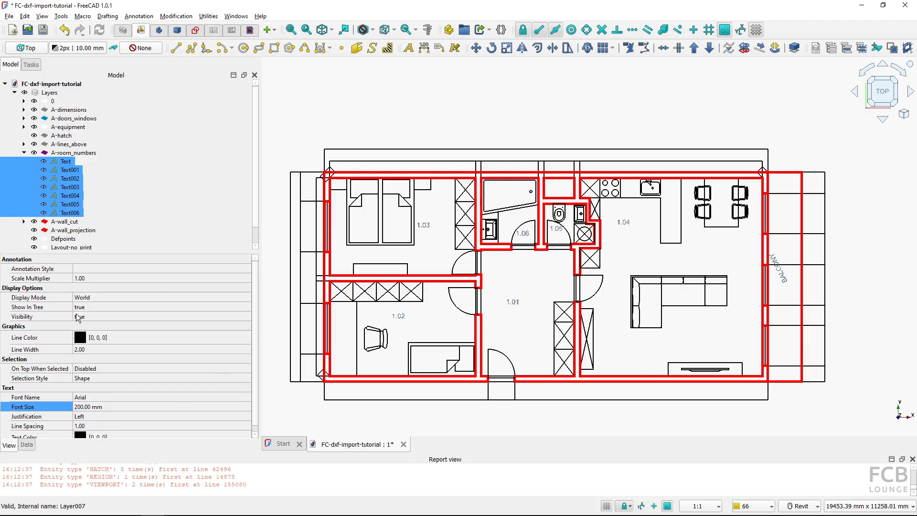
# Select the contents of the A-lines_above layer and set their draw style to Dashdot
pyautogui.click(24, 152)
pyautogui.click(61, 150)
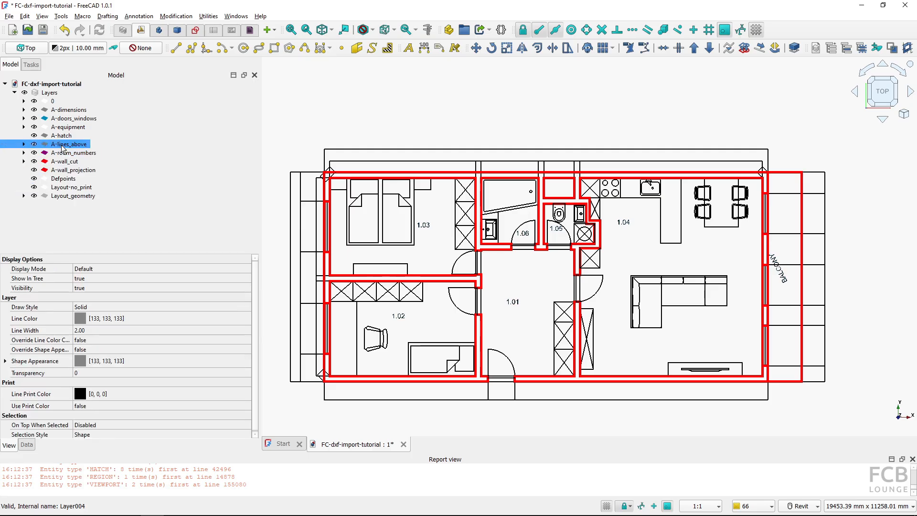
pyautogui.rightClick(61, 145)
pyautogui.click(78, 163)
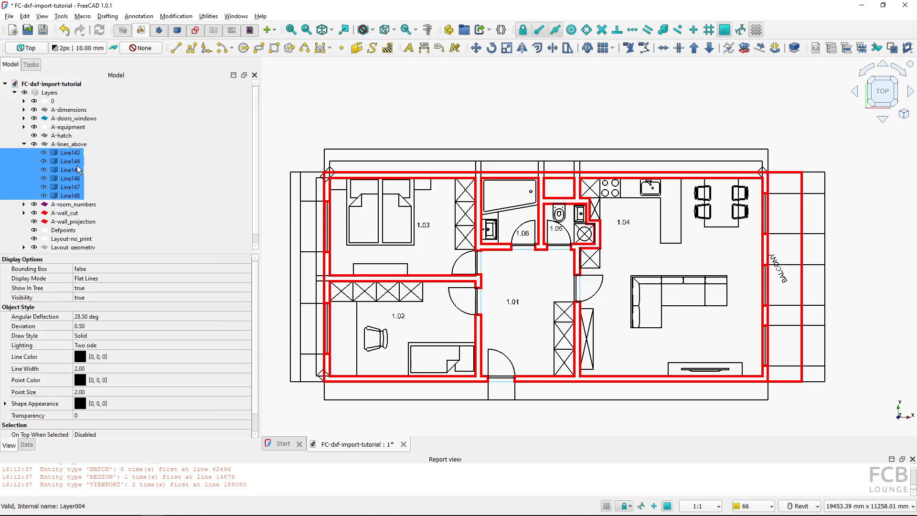
pyautogui.click(98, 336)
pyautogui.click(99, 336)
pyautogui.click(102, 368)
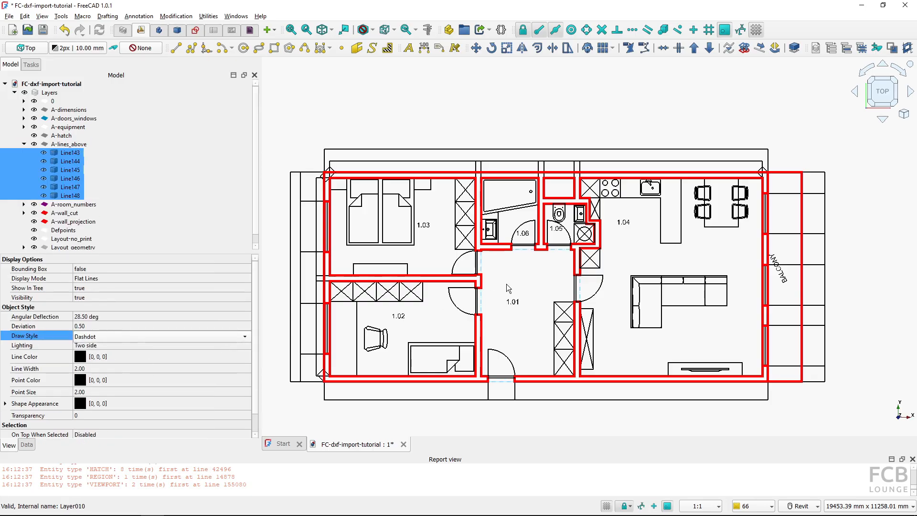
pyautogui.click(522, 256)
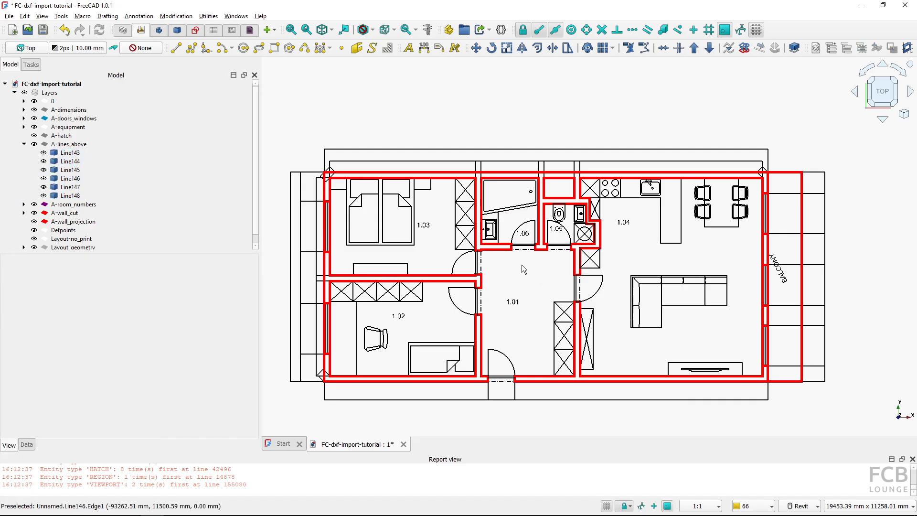
# Select all dimensions on the A-dimensions layer and apply the Arch 1-40 annotation style to them
pyautogui.click(71, 110)
pyautogui.rightClick(75, 112)
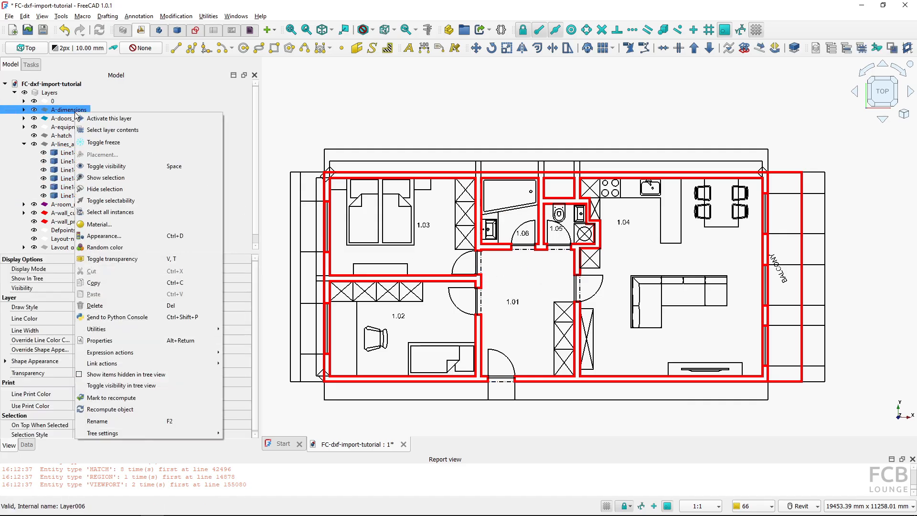
pyautogui.click(112, 130)
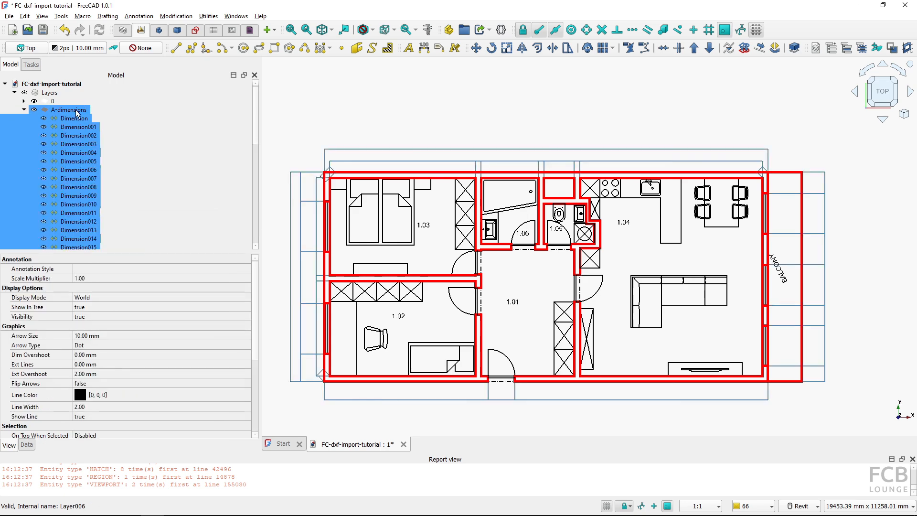
pyautogui.click(93, 272)
pyautogui.click(92, 271)
pyautogui.click(126, 303)
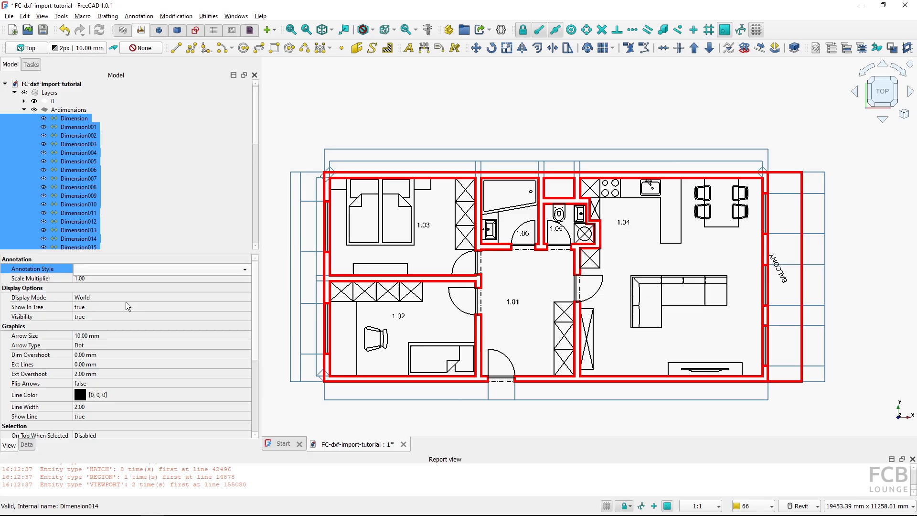
pyautogui.click(357, 252)
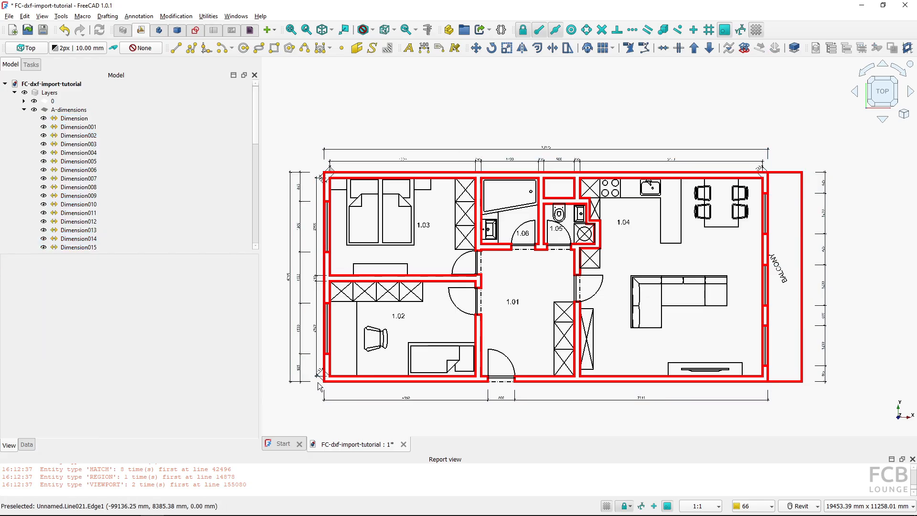
# Edit the diagonal dimension at the plan's bottom-left corner, moving its end node horizontally so it spans 165 mm
pyautogui.scroll(8, 319, 387)
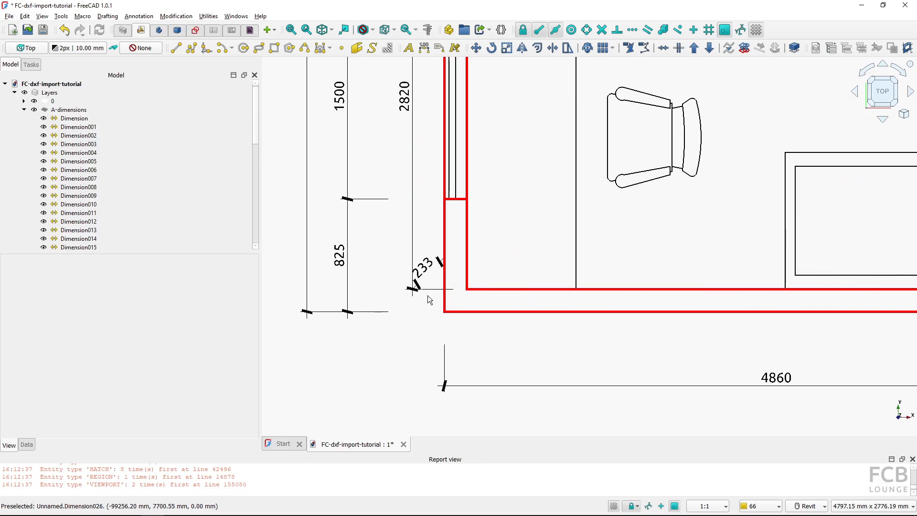
pyautogui.click(429, 299)
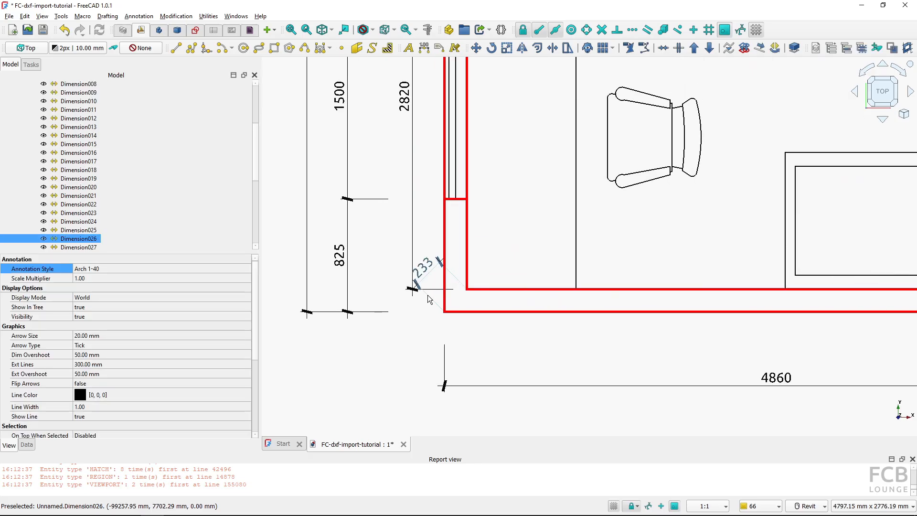
pyautogui.doubleClick(429, 299)
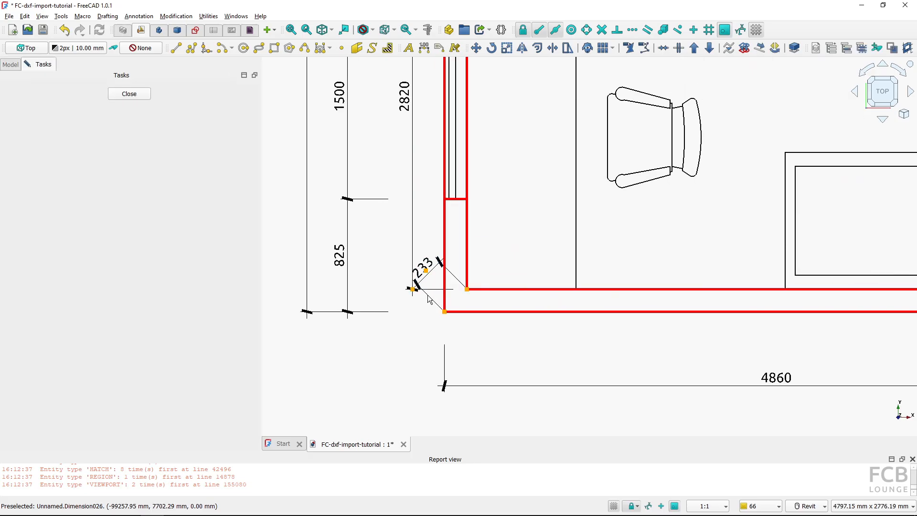
pyautogui.click(467, 289)
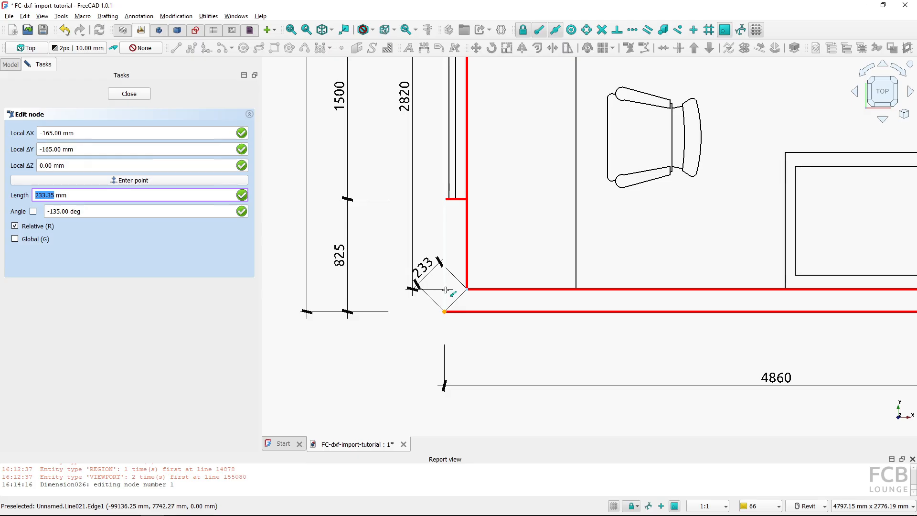
pyautogui.press('shift')
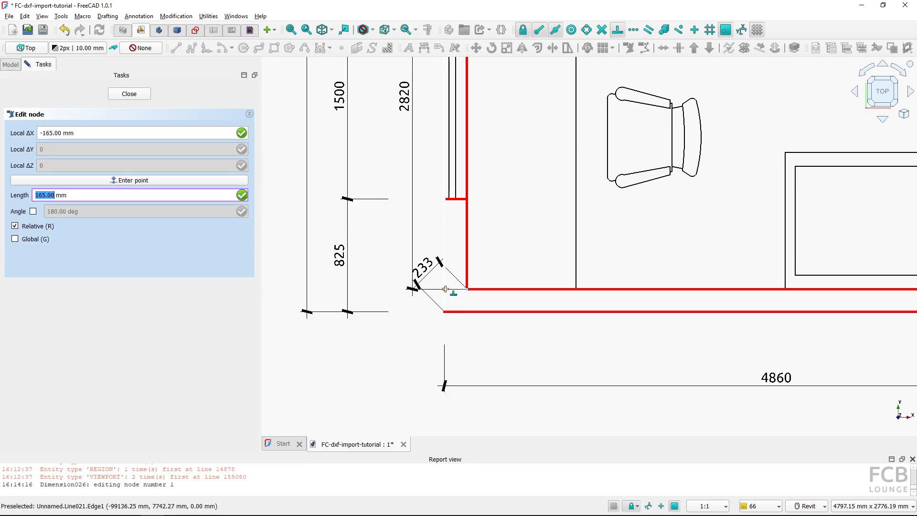
pyautogui.click(445, 289)
pyautogui.scroll(-4, 437, 325)
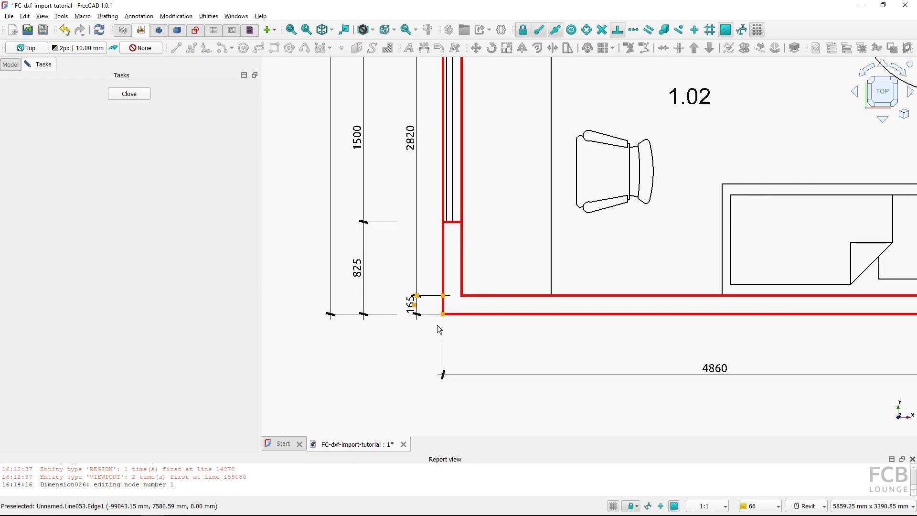
pyautogui.moveTo(448, 190); pyautogui.dragTo(439, 373, button='middle')
pyautogui.scroll(3, 438, 168)
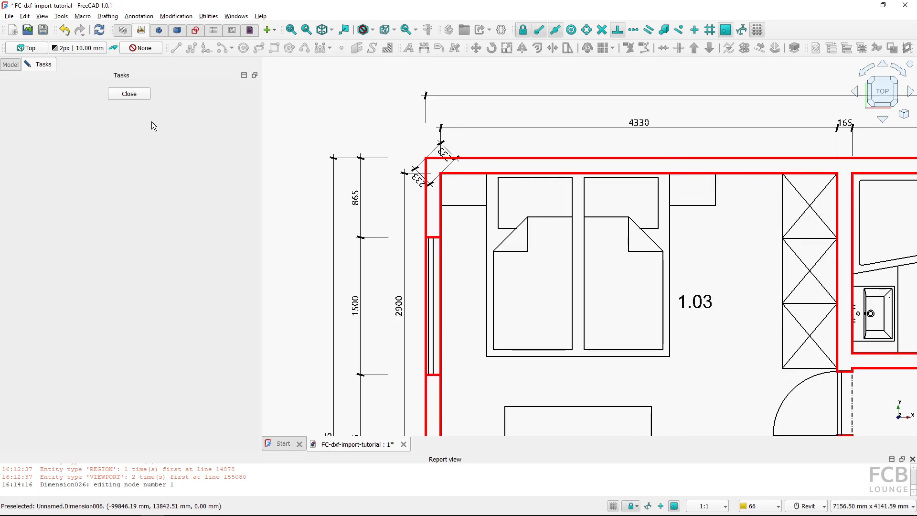
pyautogui.click(129, 93)
# Edit the two diagonal dimensions at the top-left corner, moving one end node horizontally so it spans 165 mm
pyautogui.scroll(3, 415, 198)
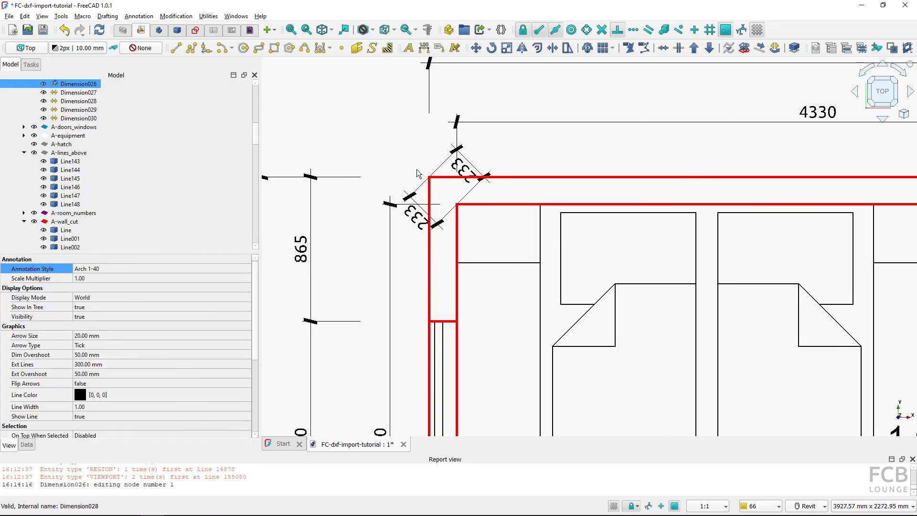
pyautogui.click(413, 199)
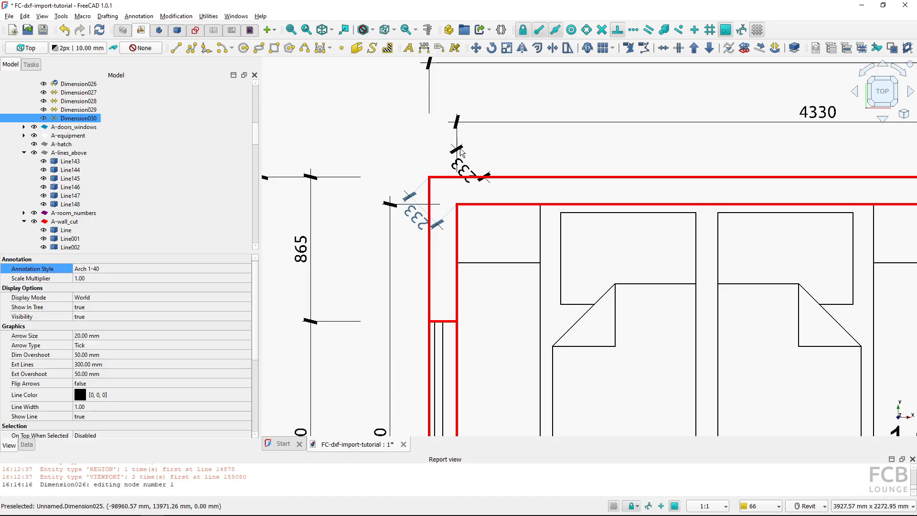
pyautogui.keyDown('ctrl'); pyautogui.click(461, 151); pyautogui.keyUp('ctrl')
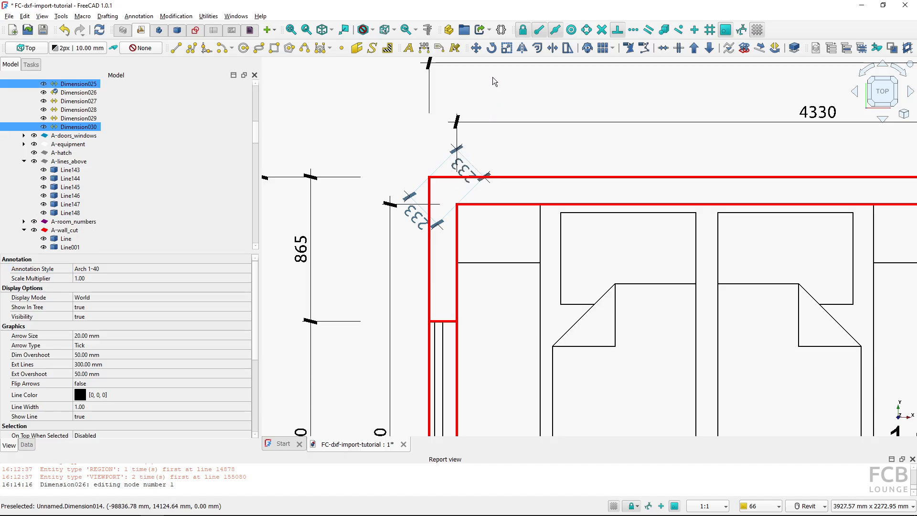
pyautogui.press('d')
pyautogui.press('e')
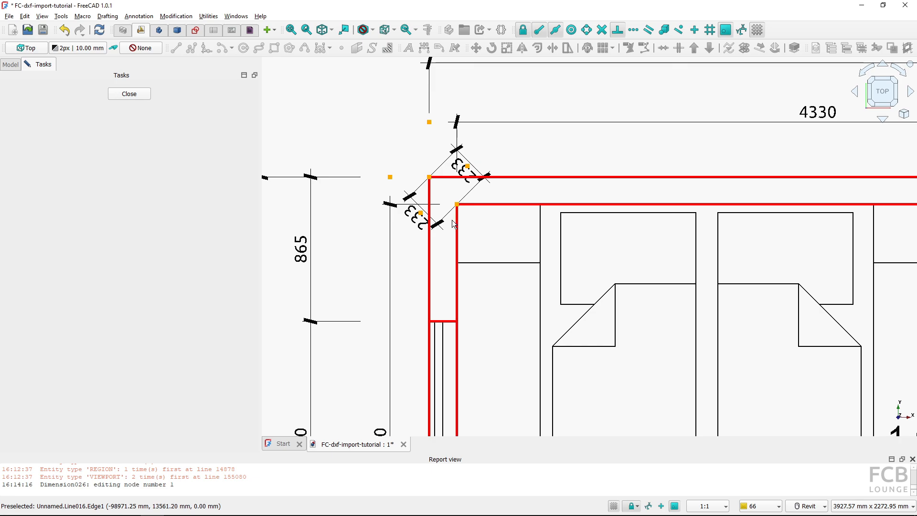
pyautogui.click(458, 205)
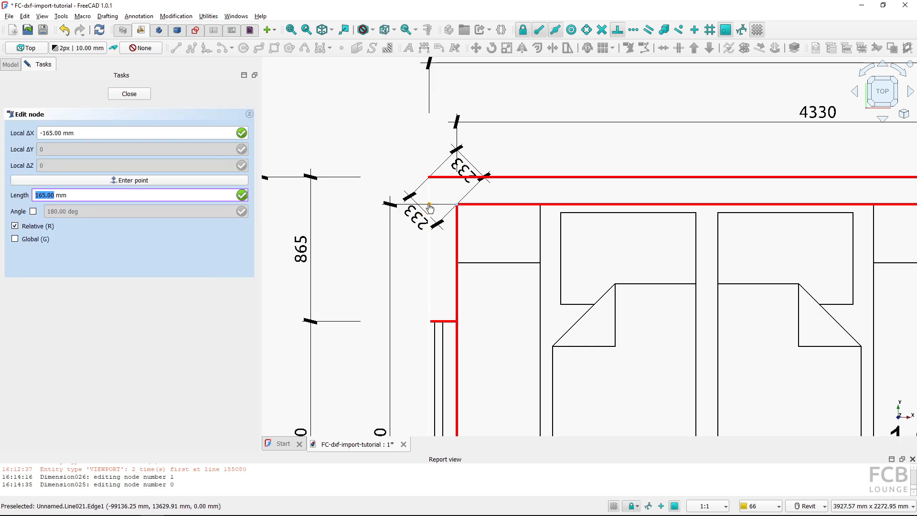
pyautogui.click(430, 205)
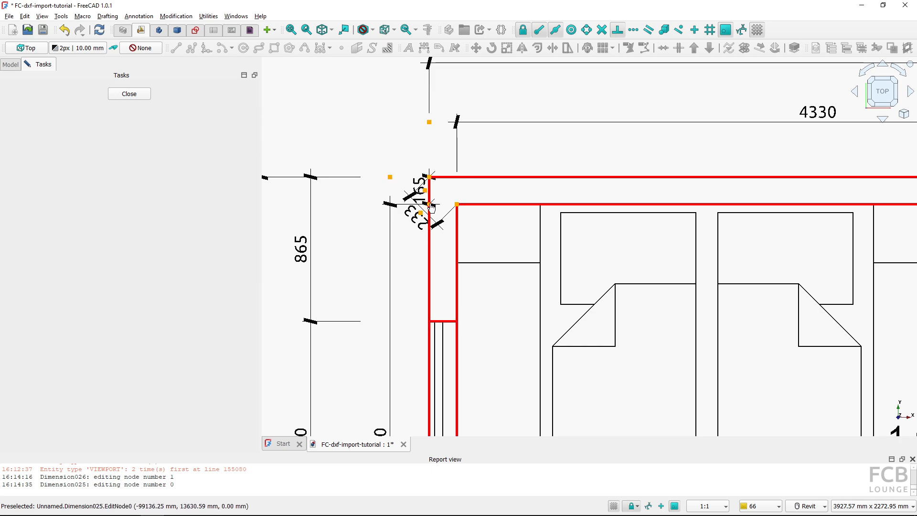
pyautogui.click(429, 206)
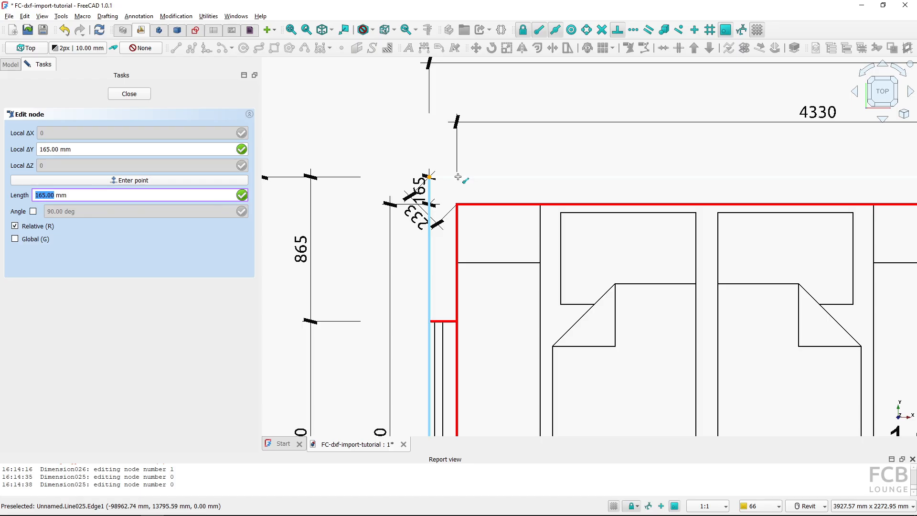
pyautogui.press('Escape')
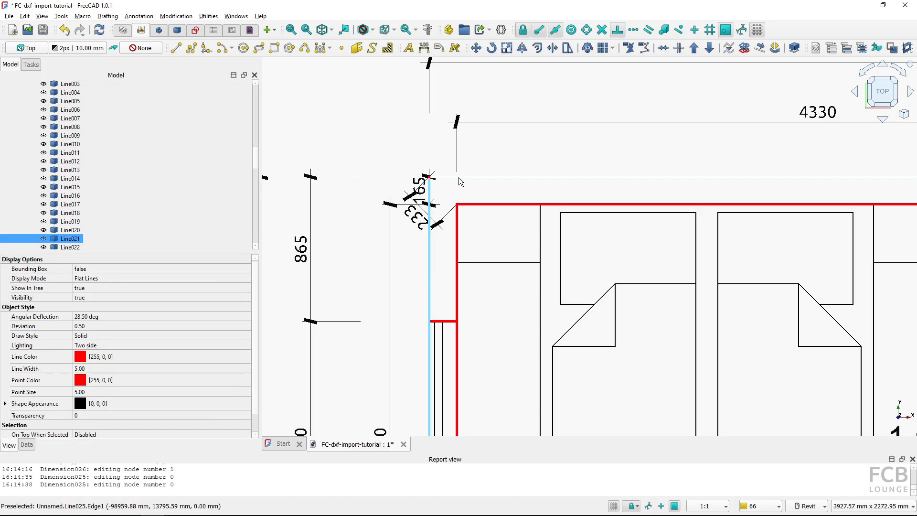
pyautogui.click(410, 149)
# Examine the plan's furniture by box-selecting the sofa in room 1.04 and selecting its individual lines in the tree
pyautogui.scroll(-5, 460, 215)
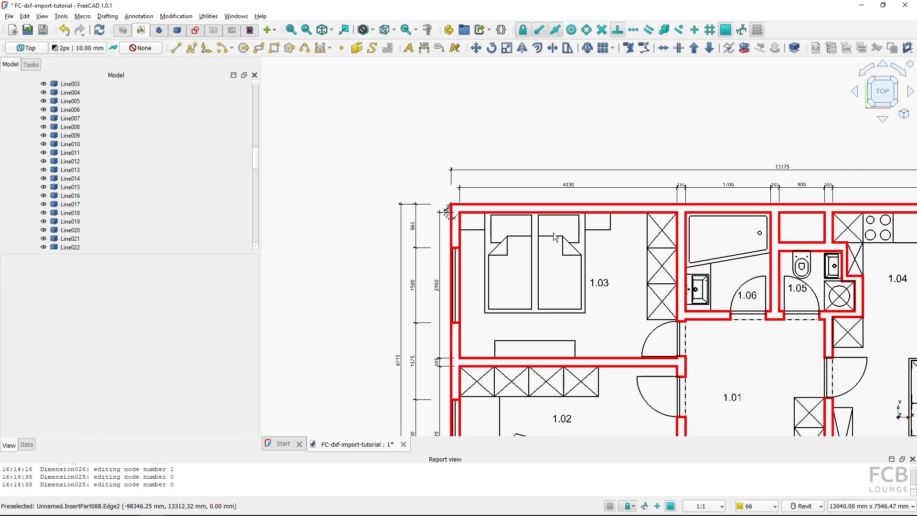
pyautogui.moveTo(494, 229); pyautogui.dragTo(486, 223, button='middle')
pyautogui.scroll(3, 440, 210)
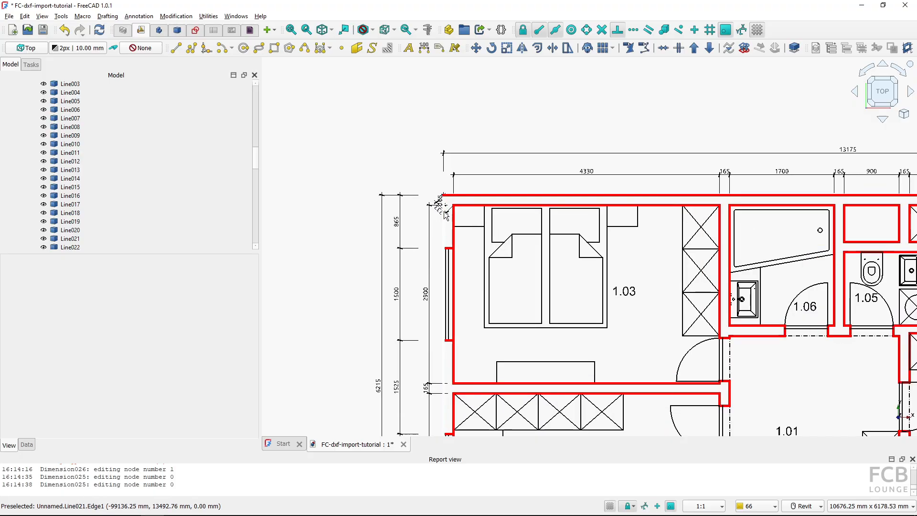
pyautogui.scroll(-5, 483, 220)
pyautogui.moveTo(585, 261); pyautogui.dragTo(524, 247, button='middle')
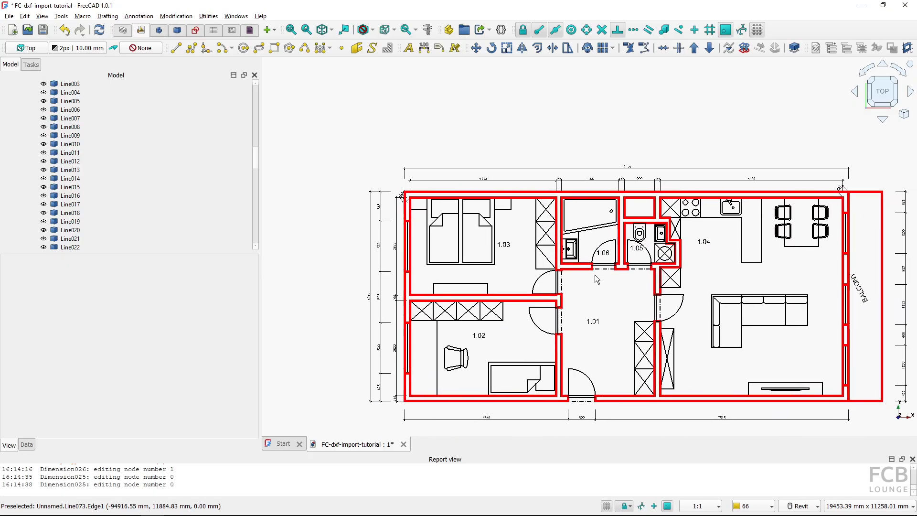
pyautogui.moveTo(601, 294)
pyautogui.mouseDown(button='middle')
pyautogui.moveTo(586, 288)
pyautogui.moveTo(601, 282)
pyautogui.mouseUp(button='middle')
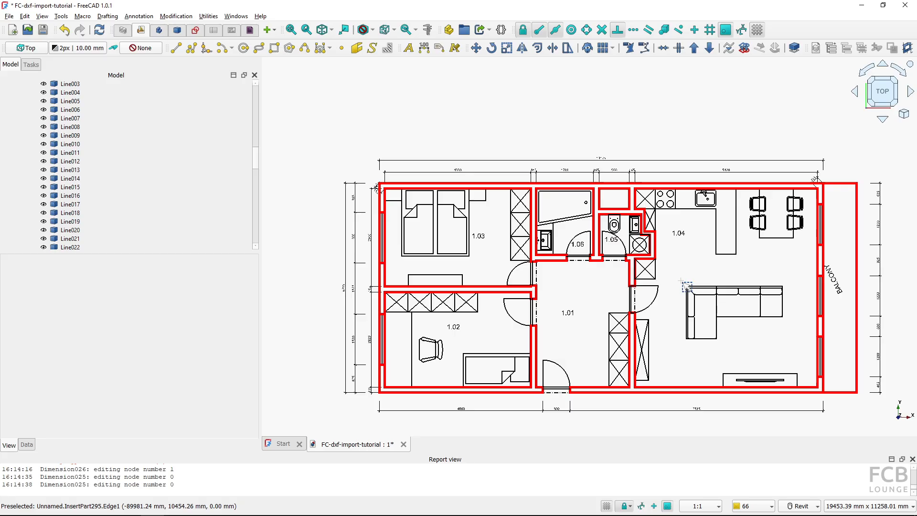
pyautogui.moveTo(686, 286); pyautogui.dragTo(797, 351)
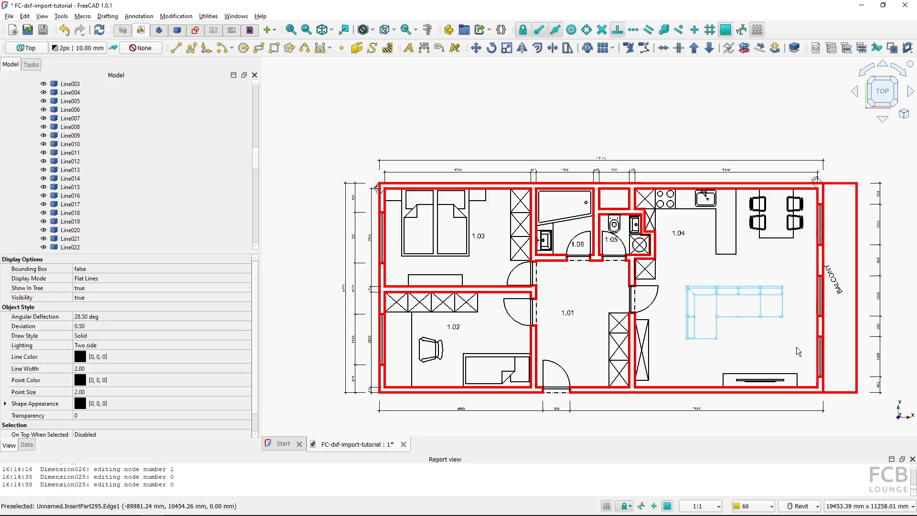
pyautogui.click(693, 259)
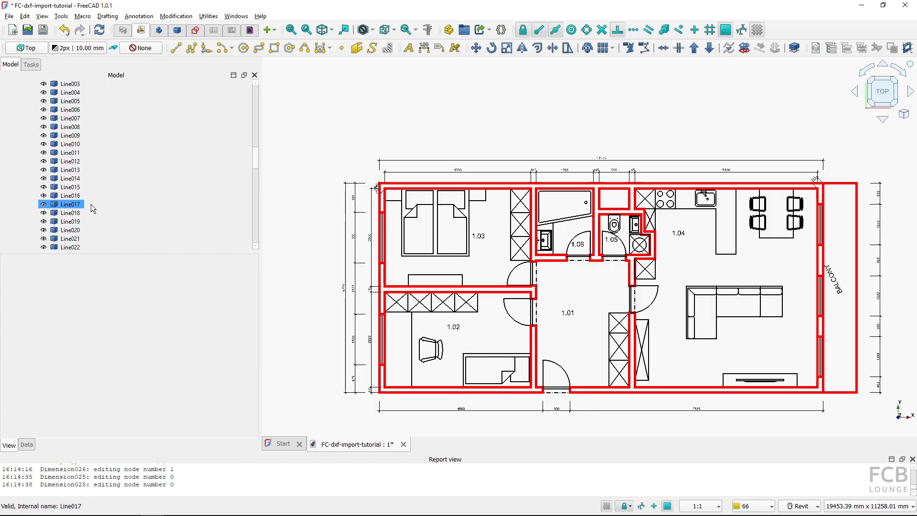
pyautogui.click(71, 196)
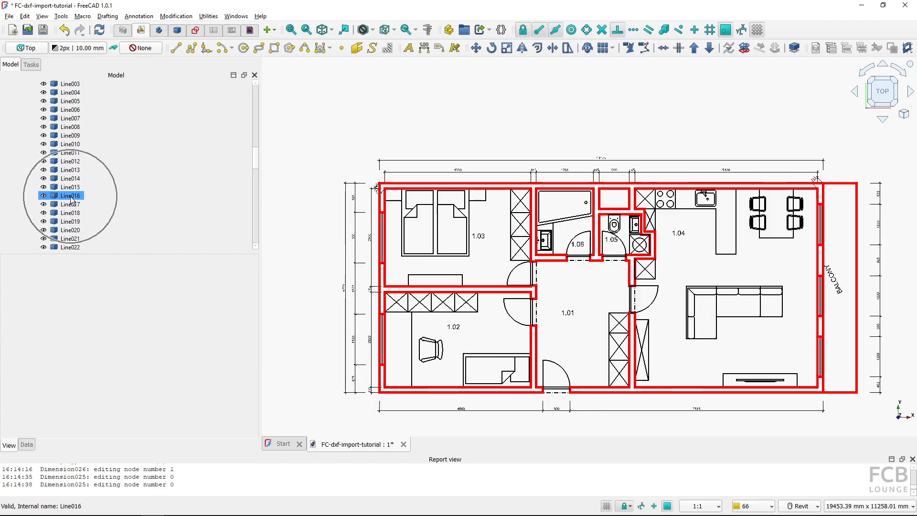
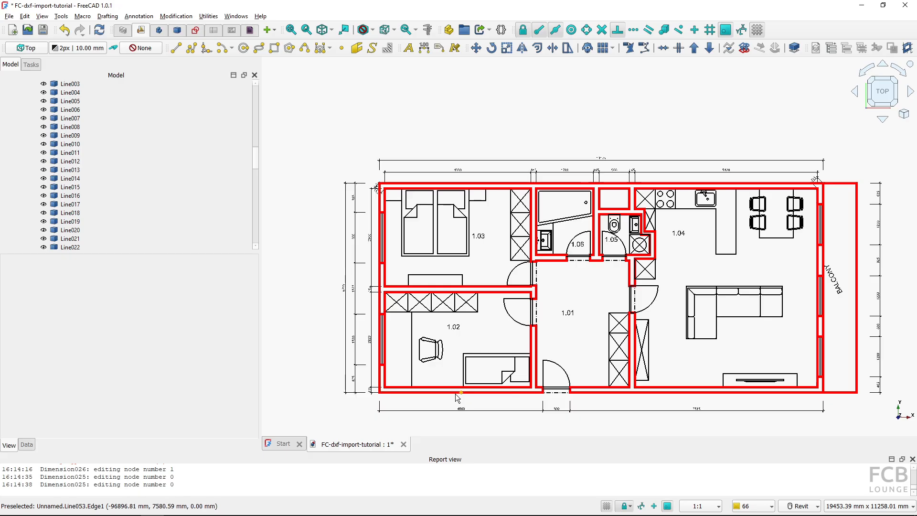
# Upgrade the separate bottom wall segments of the plan into Draft lines one by one
pyautogui.click(454, 393)
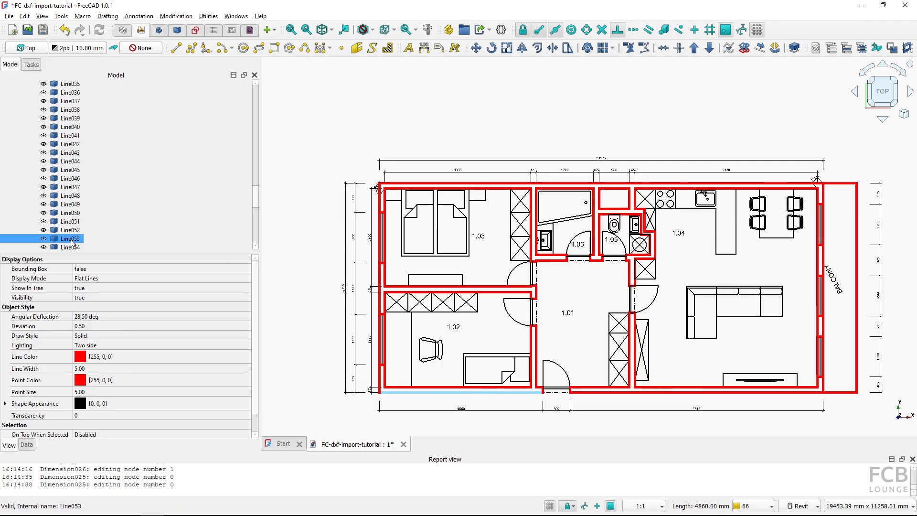
pyautogui.click(72, 240)
pyautogui.click(72, 240)
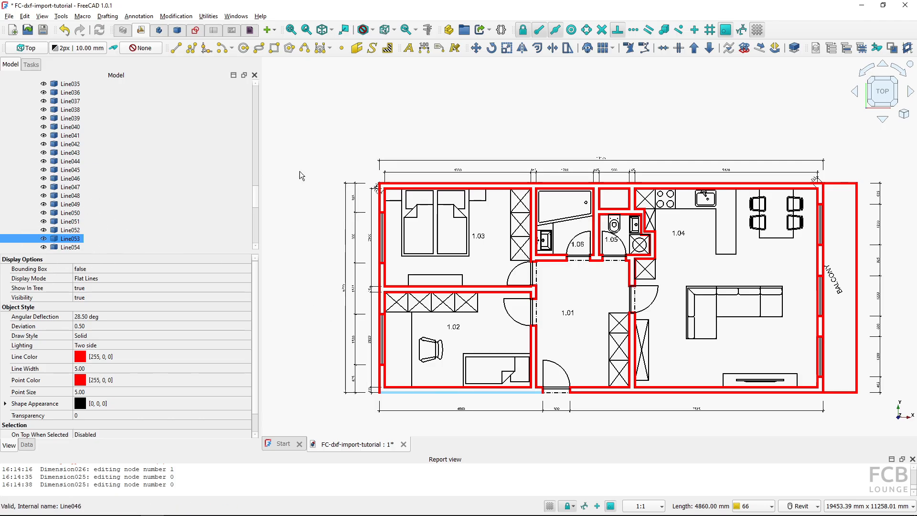
pyautogui.click(695, 52)
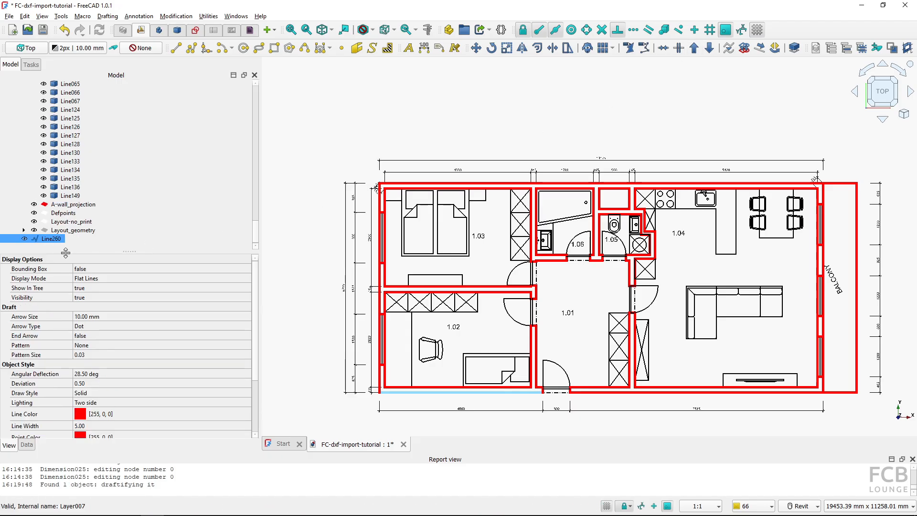
pyautogui.click(49, 237)
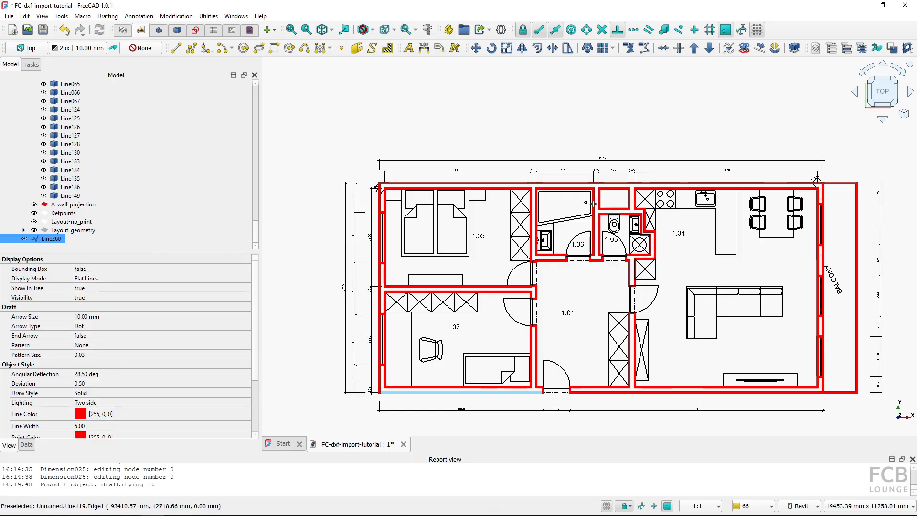
pyautogui.click(463, 393)
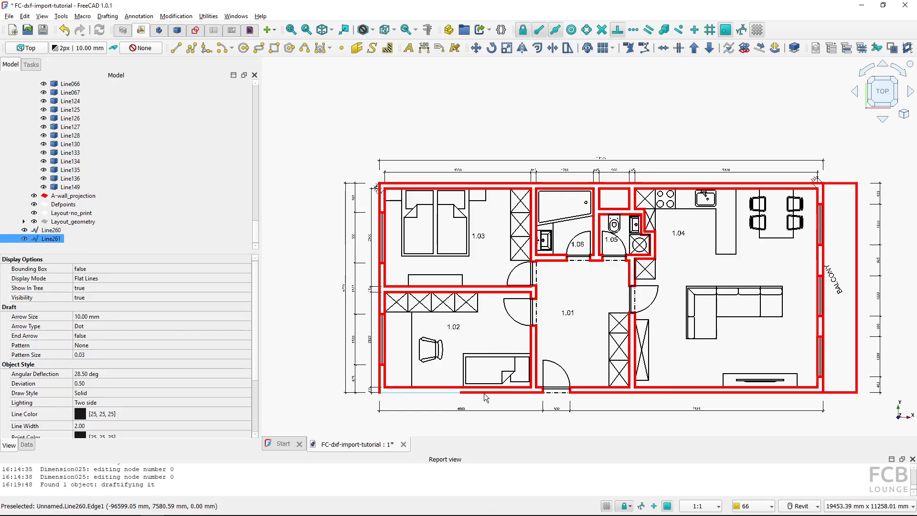
pyautogui.click(433, 392)
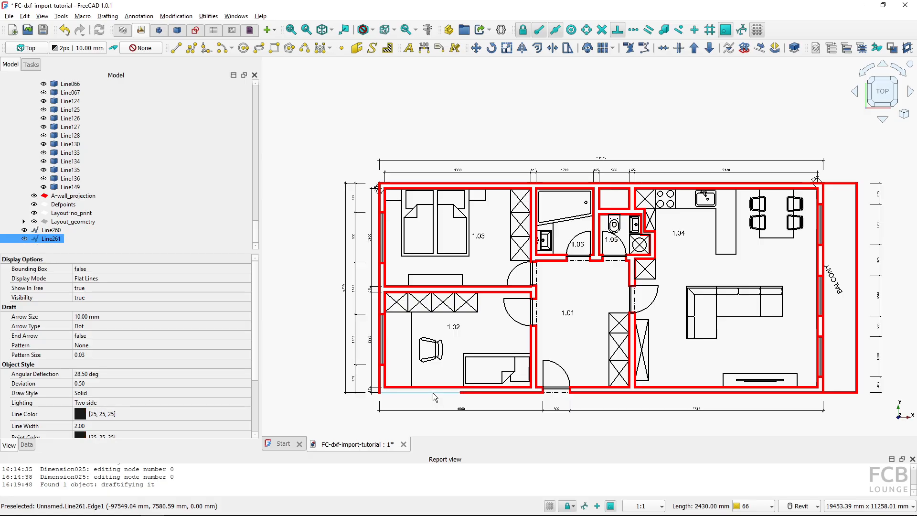
pyautogui.click(629, 392)
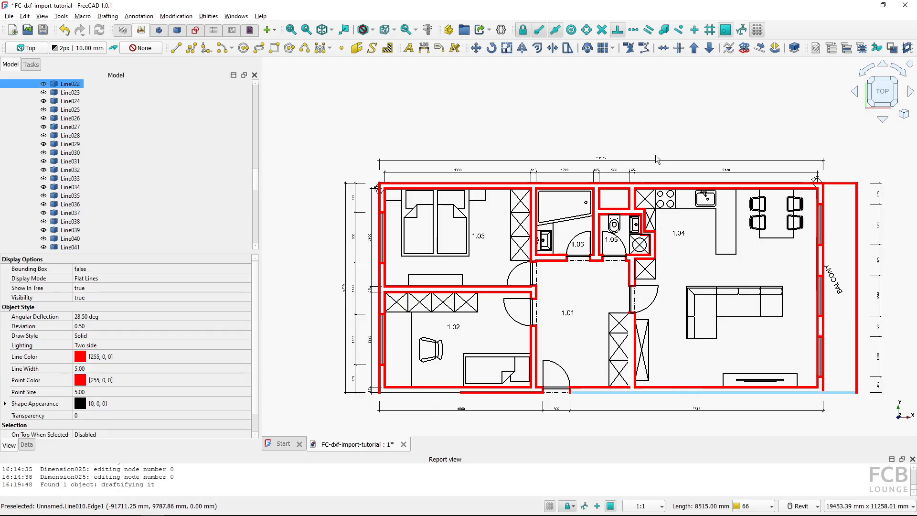
pyautogui.click(694, 47)
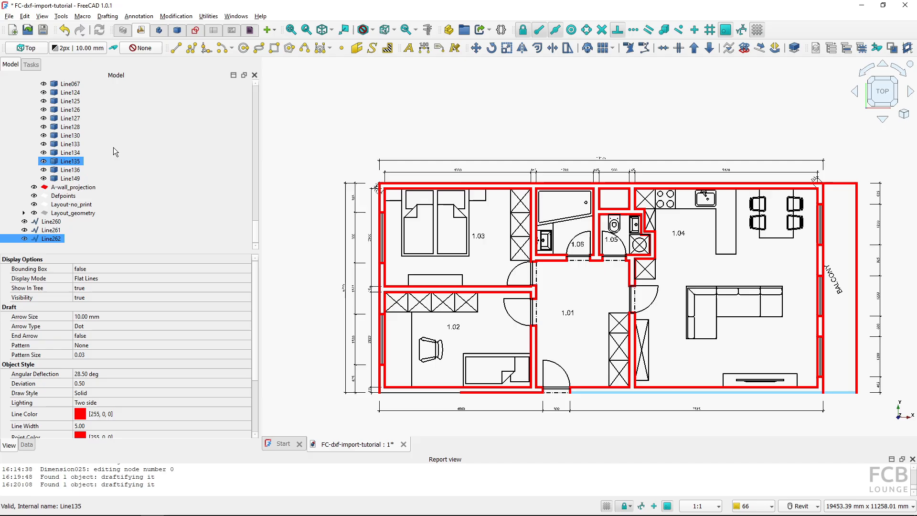
# Move the three new Draft lines into the A-wall_cut layer
pyautogui.scroll(10, 107, 104)
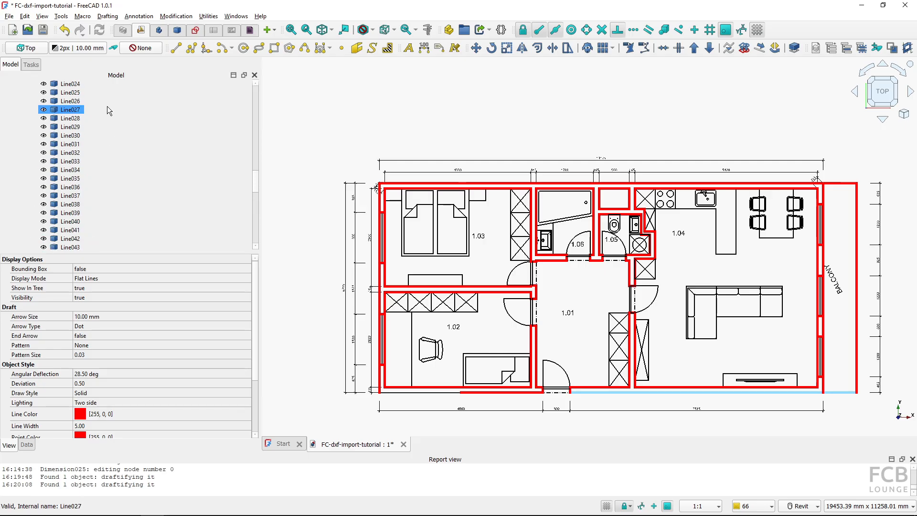
pyautogui.scroll(12, 105, 107)
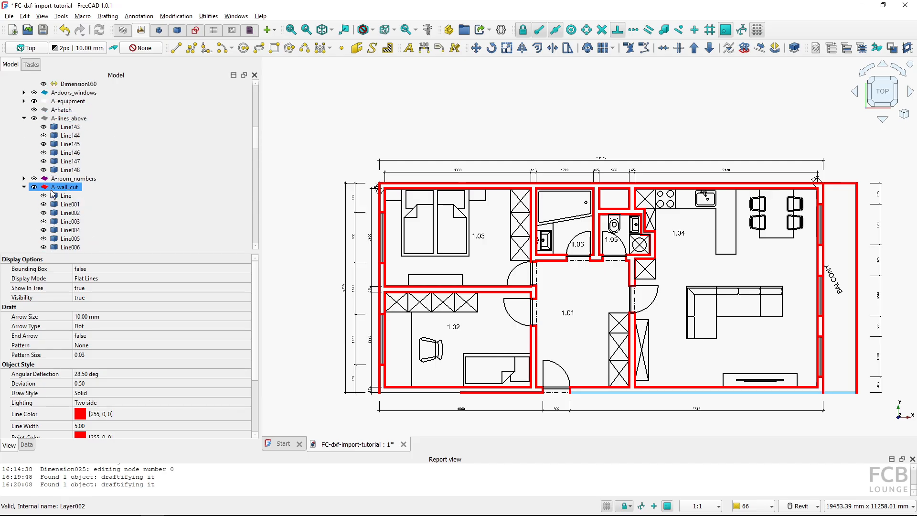
pyautogui.scroll(-20, 52, 193)
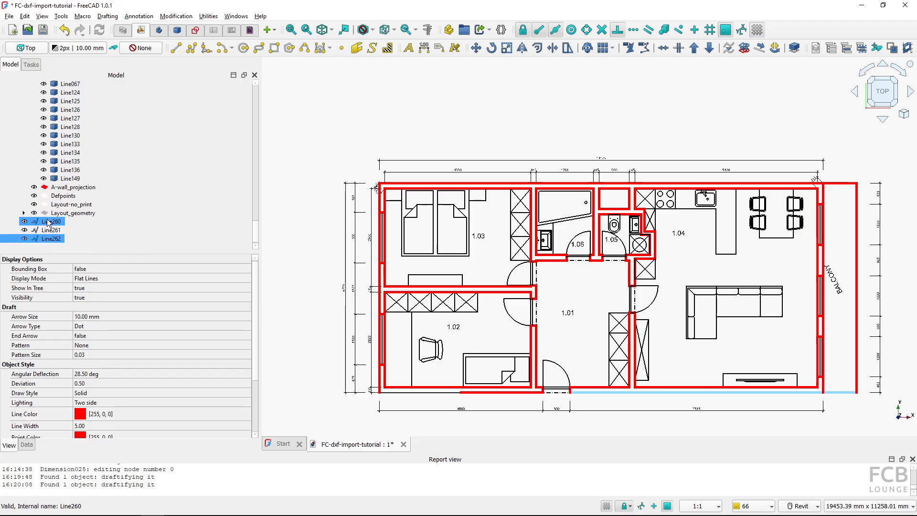
pyautogui.click(47, 225)
pyautogui.keyDown('shift'); pyautogui.click(48, 238); pyautogui.keyUp('shift')
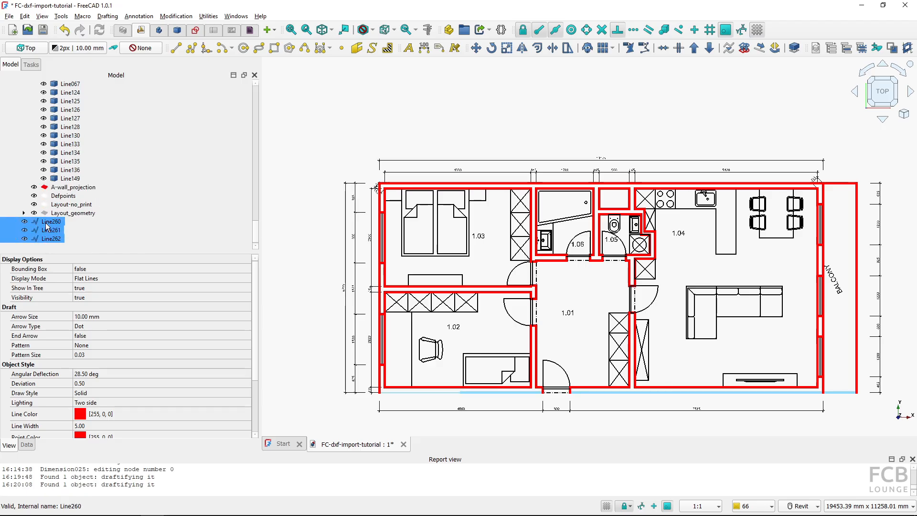
pyautogui.moveTo(47, 226); pyautogui.dragTo(73, 95)
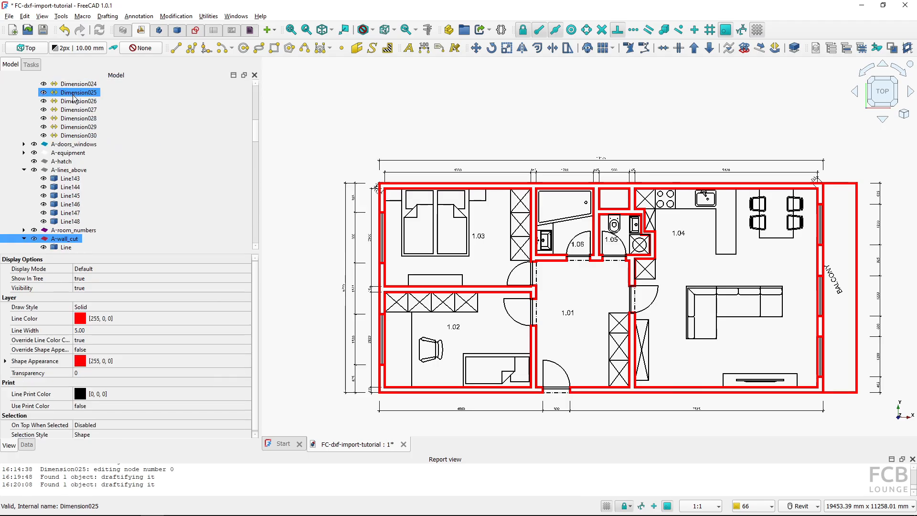
# Convert all lines of the A-wall_cut layer into a single sketch and delete the original lines
pyautogui.scroll(-1, 62, 246)
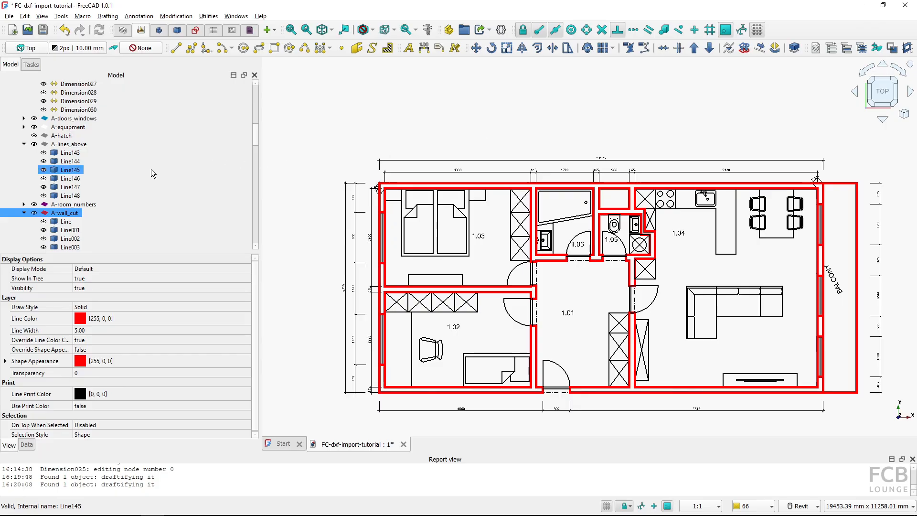
pyautogui.scroll(-3, 150, 170)
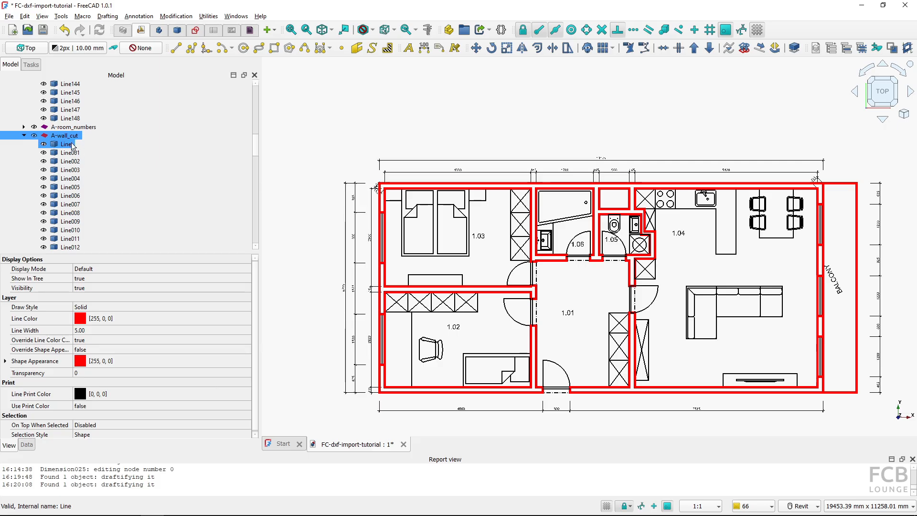
pyautogui.click(72, 146)
pyautogui.scroll(-9, 119, 163)
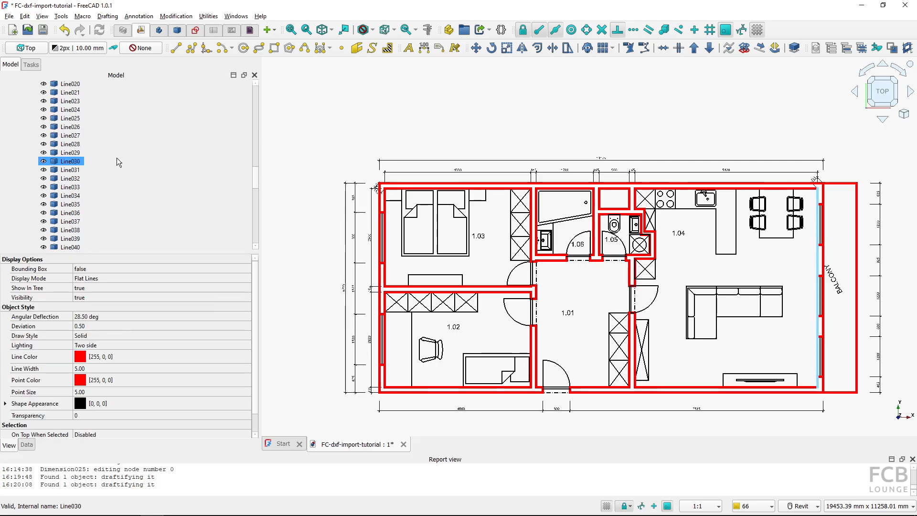
pyautogui.scroll(-10, 117, 159)
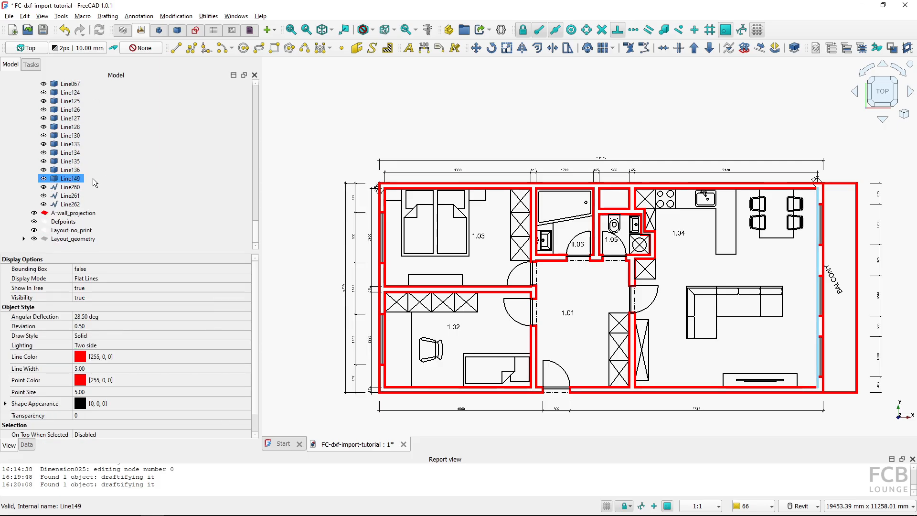
pyautogui.keyDown('shift'); pyautogui.click(87, 177); pyautogui.keyUp('shift')
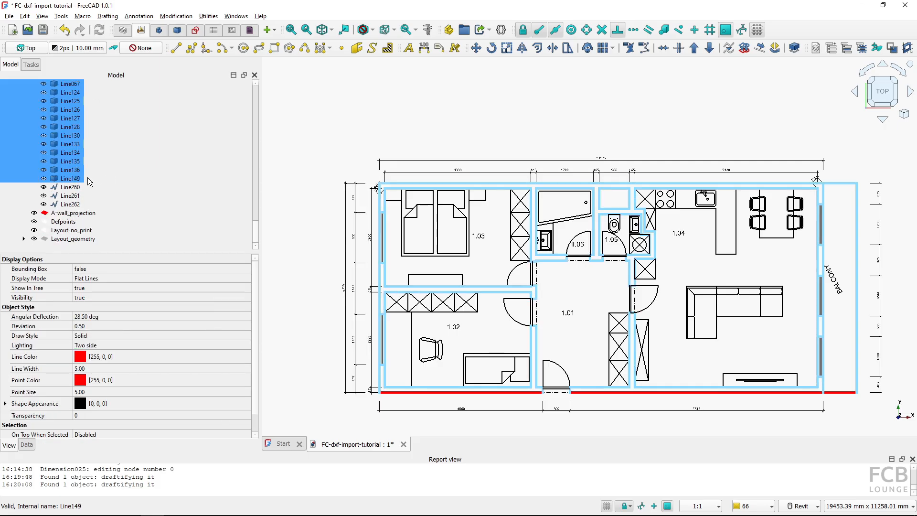
pyautogui.click(743, 49)
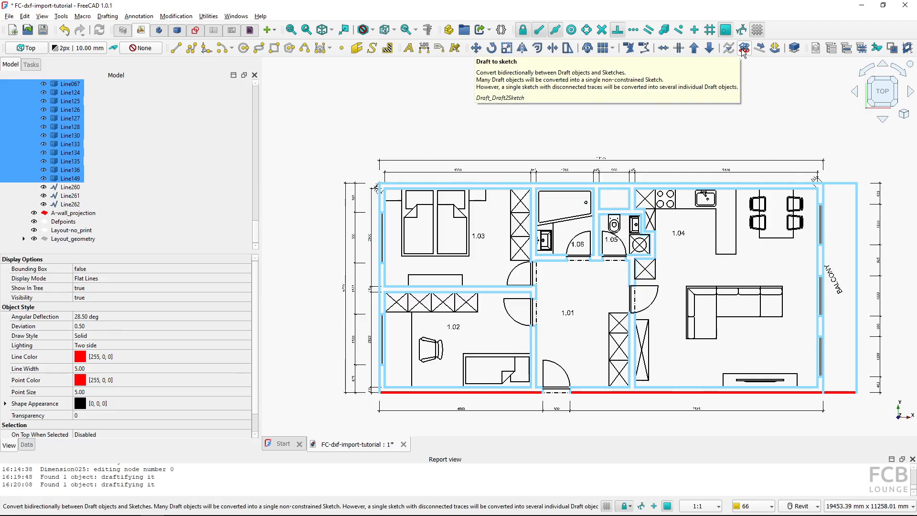
pyautogui.click(743, 50)
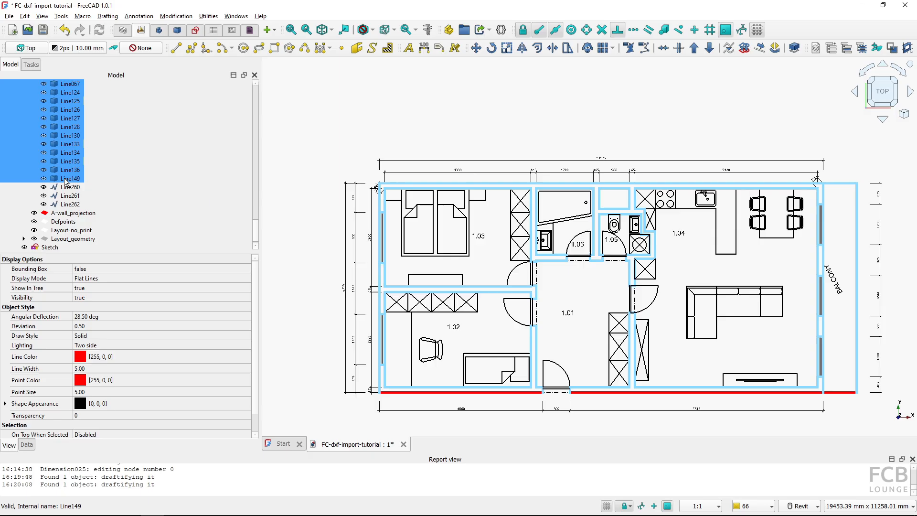
pyautogui.press('Delete')
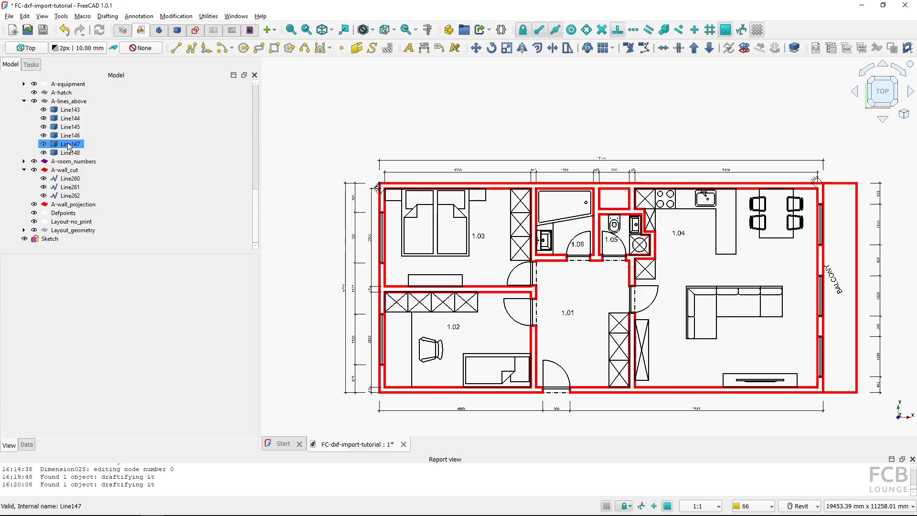
# Check the new sketch by toggling its visibility off and on against the layout geometry
pyautogui.click(50, 239)
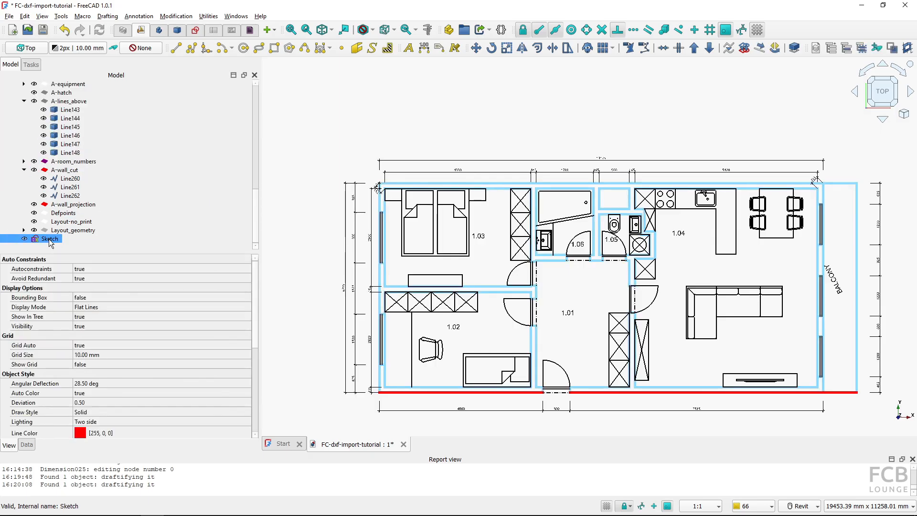
pyautogui.press('space')
pyautogui.press('space')
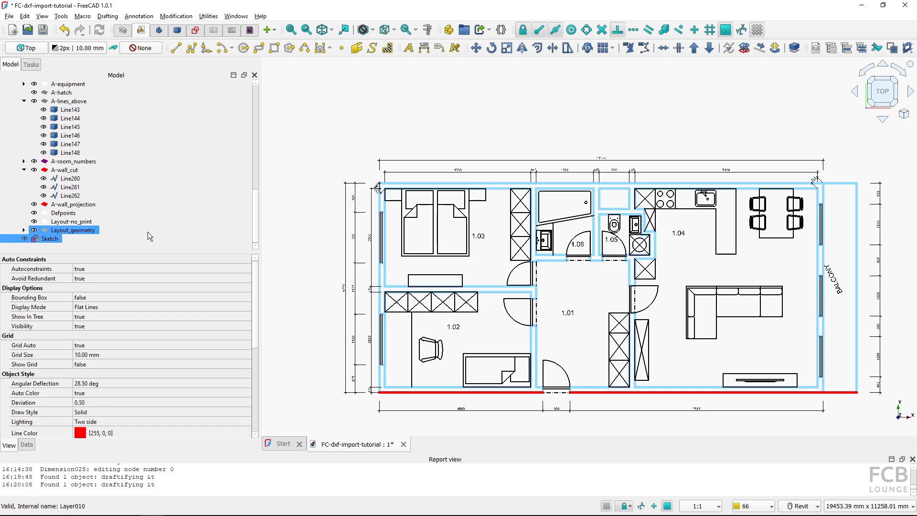
pyautogui.click(148, 231)
pyautogui.click(59, 241)
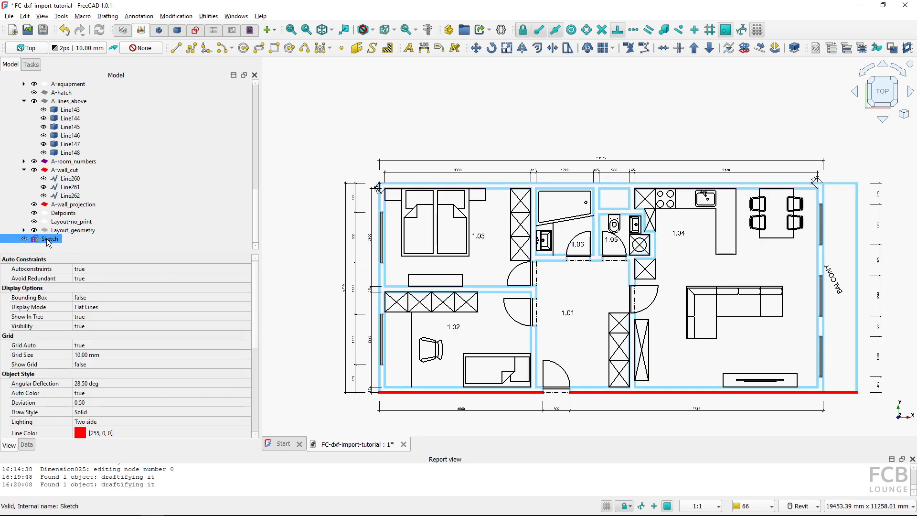
# Open the sketch, add a 14175 mm horizontal length constraint across the plan's top edge, and close it
pyautogui.doubleClick(48, 243)
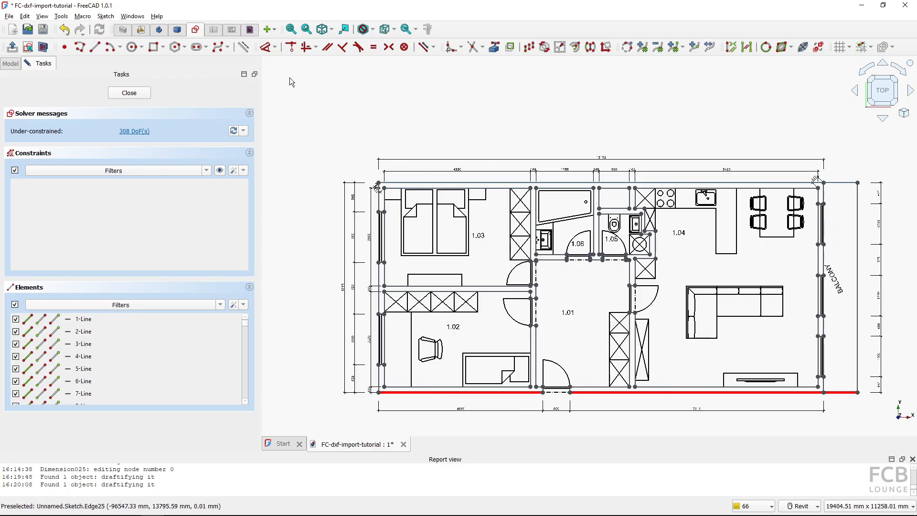
pyautogui.click(267, 48)
pyautogui.click(505, 144)
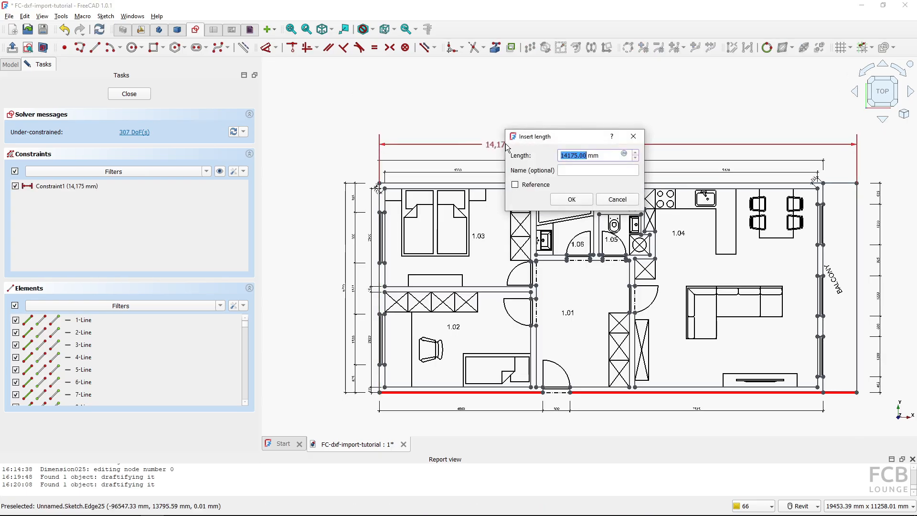
pyautogui.click(570, 200)
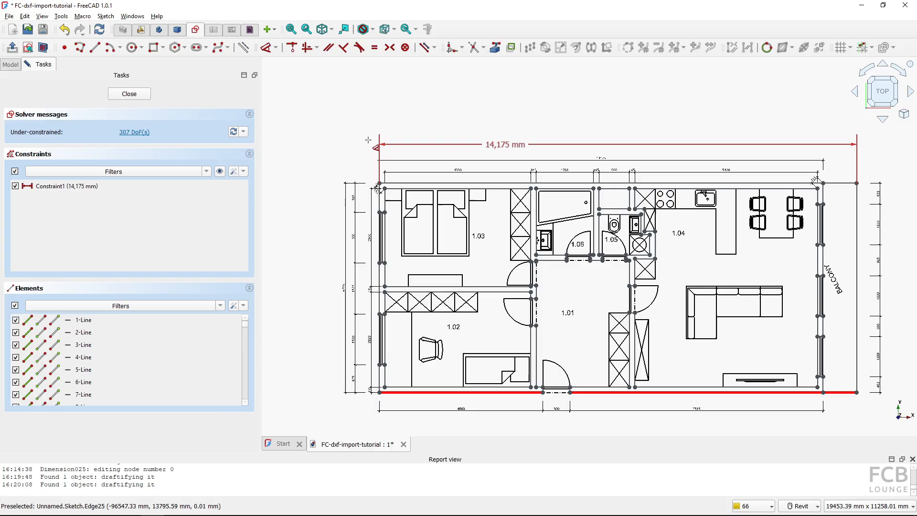
pyautogui.click(129, 94)
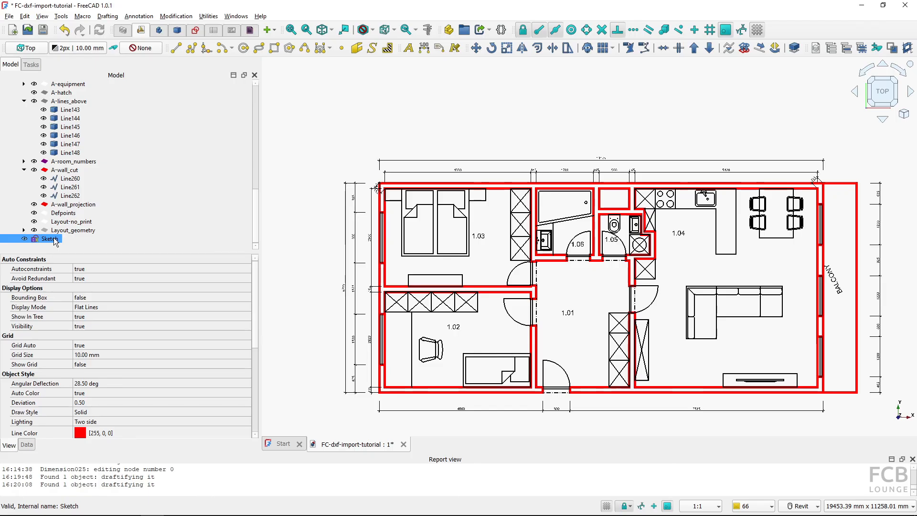
# Convert the sketch back into Draft wires and lines, then delete the sketch
pyautogui.click(743, 50)
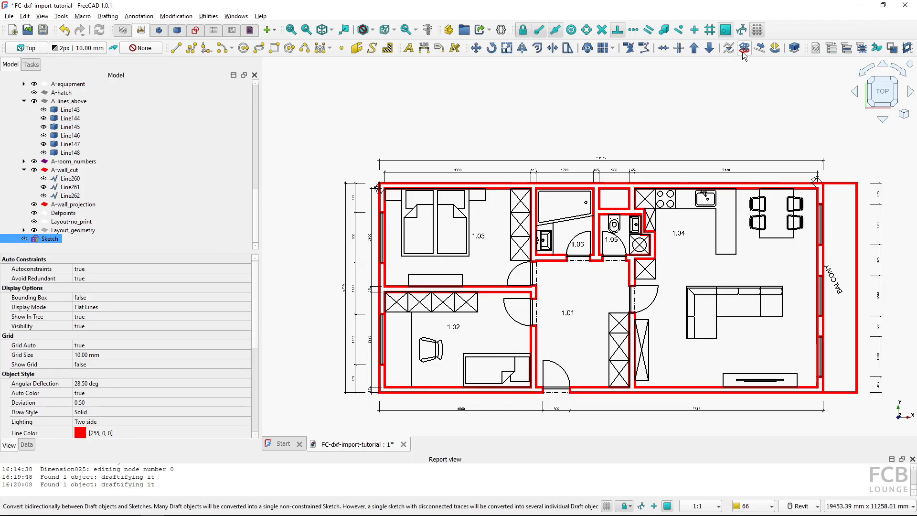
pyautogui.scroll(1, 142, 164)
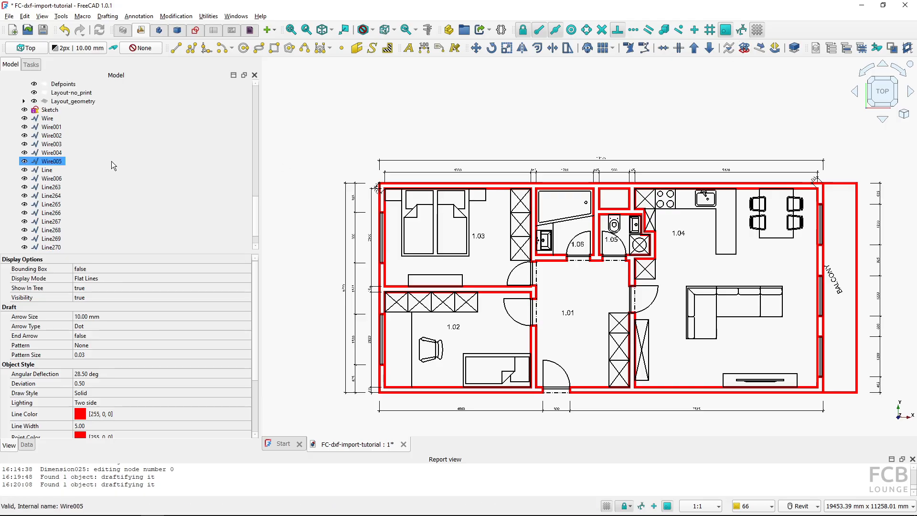
pyautogui.click(45, 118)
pyautogui.click(44, 110)
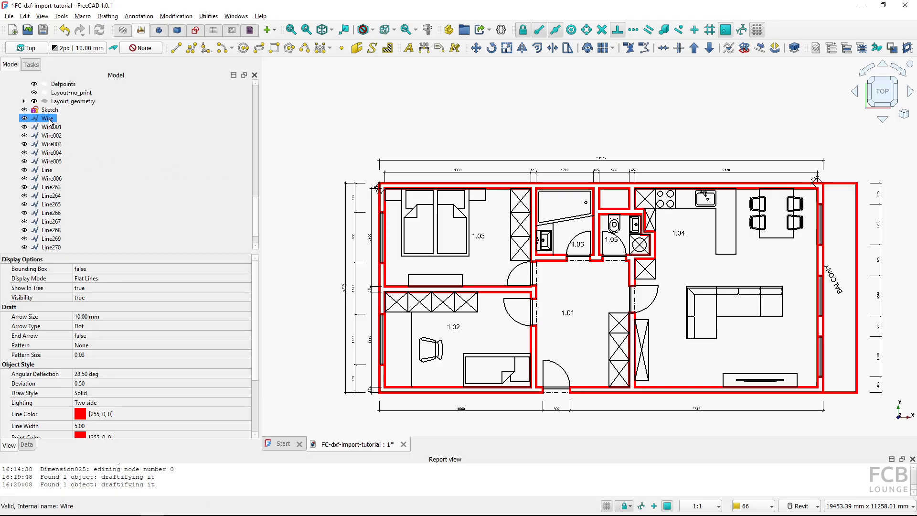
pyautogui.scroll(-1, 67, 251)
pyautogui.scroll(2, 58, 215)
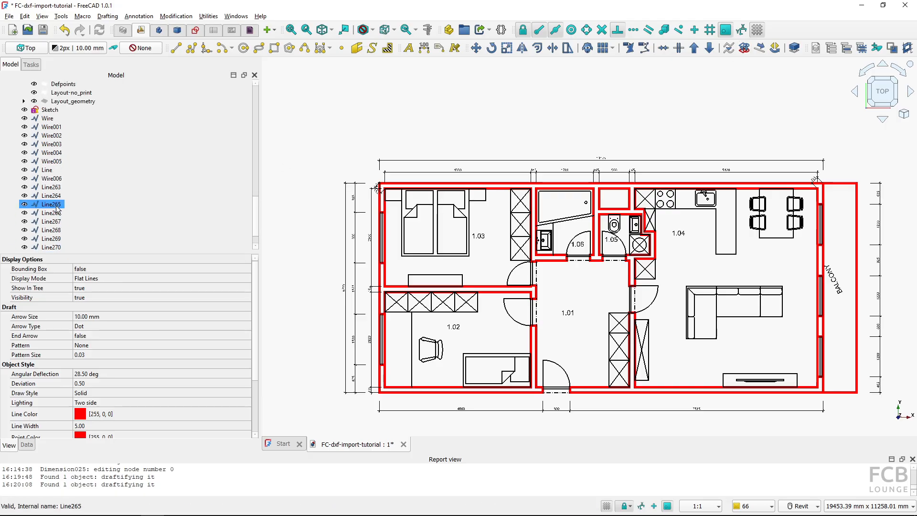
pyautogui.click(50, 136)
pyautogui.press('Delete')
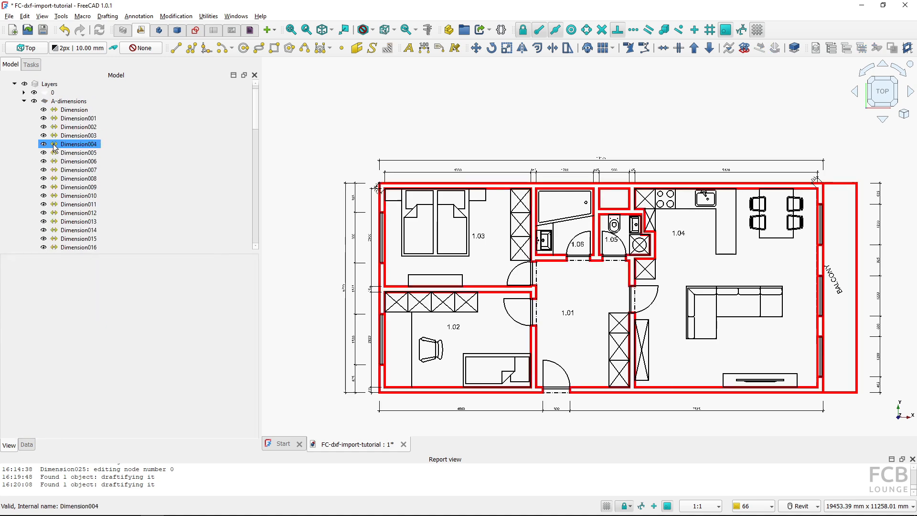
# Move the new wires and lines from Wire through Line272 into the A-wall_cut layer
pyautogui.scroll(-5, 63, 200)
pyautogui.scroll(-1, 66, 206)
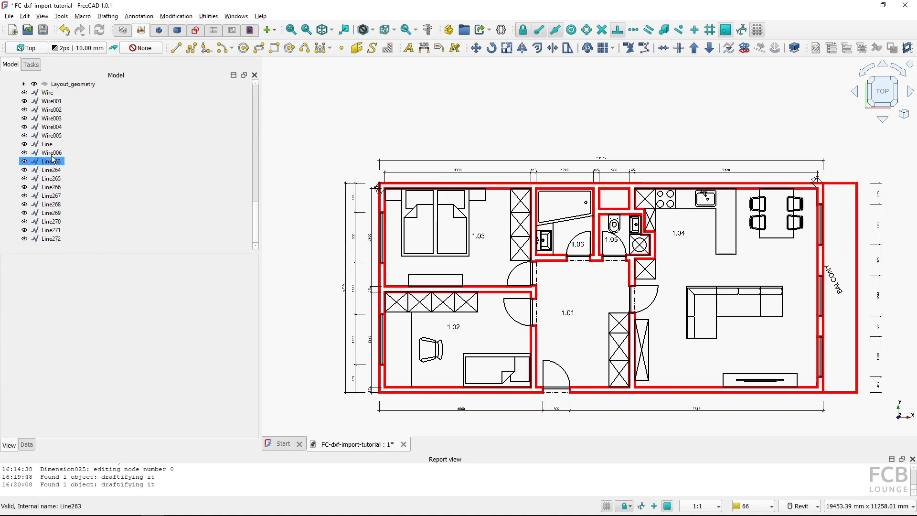
pyautogui.click(48, 92)
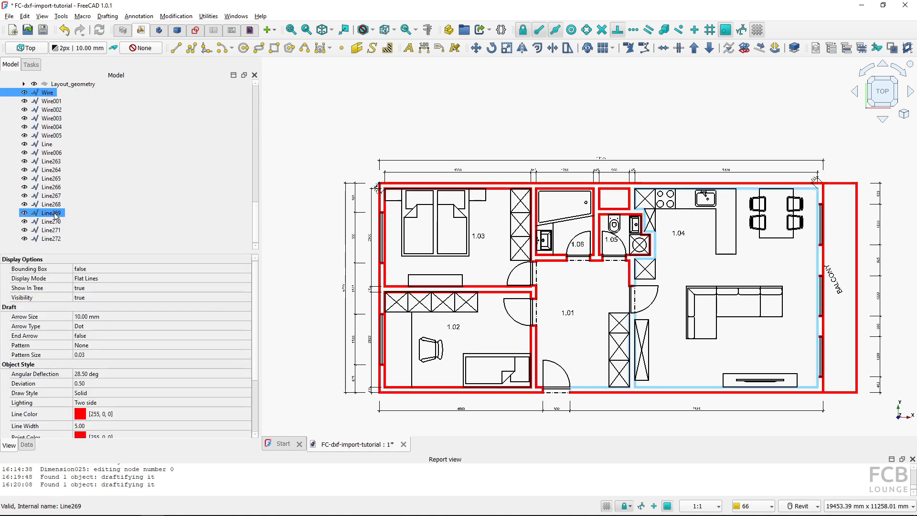
pyautogui.keyDown('shift'); pyautogui.click(56, 239); pyautogui.keyUp('shift')
pyautogui.scroll(4, 68, 165)
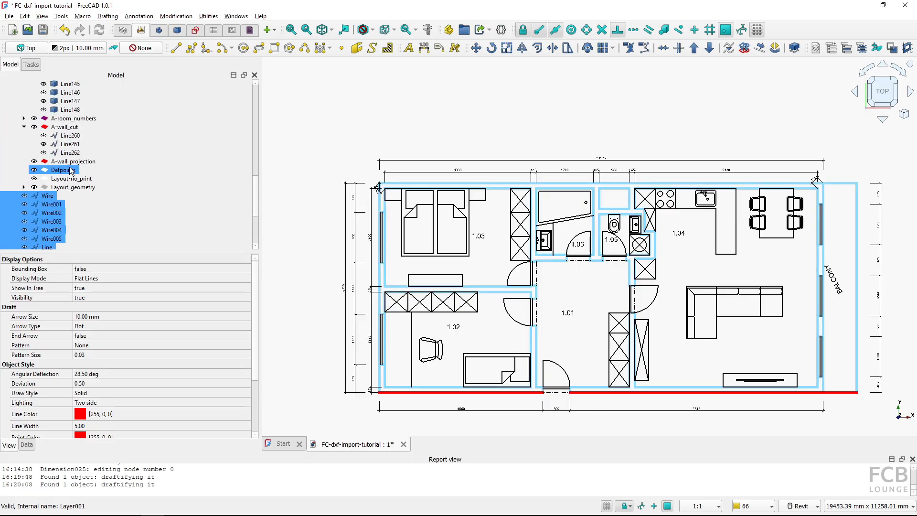
pyautogui.moveTo(40, 198); pyautogui.dragTo(90, 127)
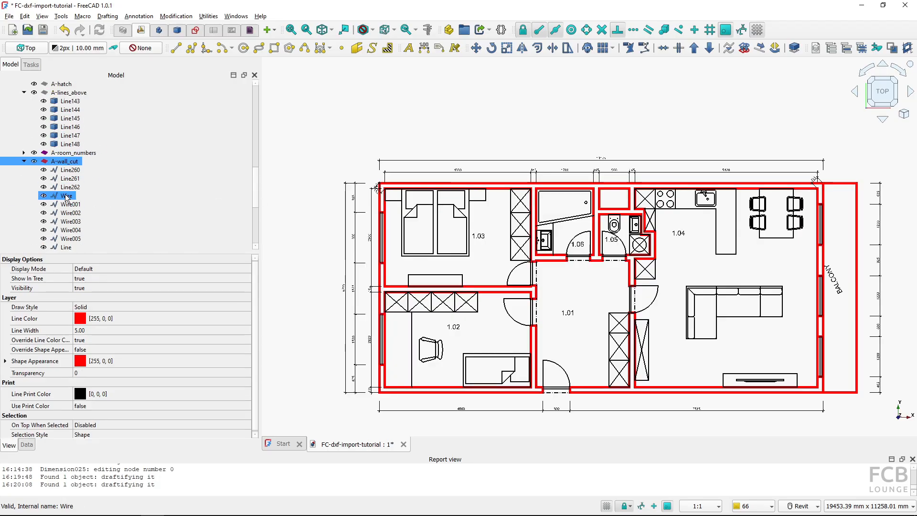
# Toggle the selected Wire's visibility off and on to check it against the plan
pyautogui.click(69, 198)
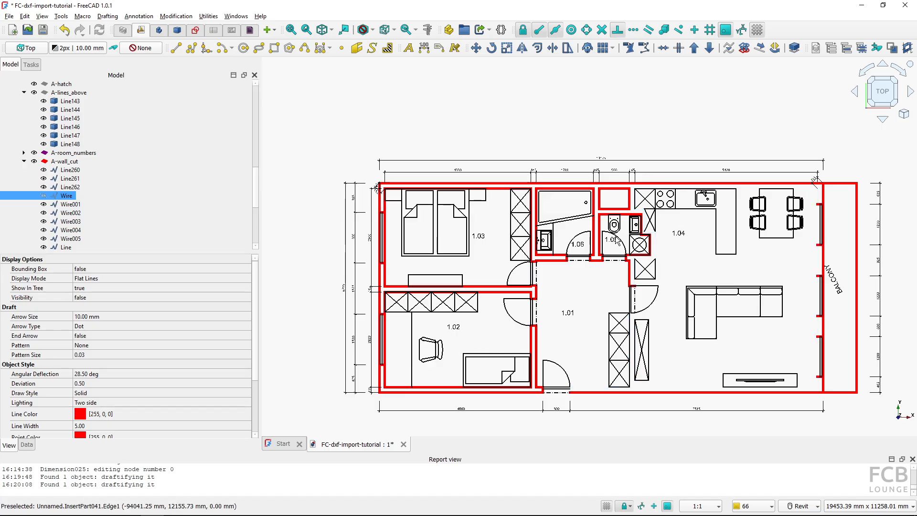
pyautogui.press('space')
pyautogui.press('space')
pyautogui.press('space')
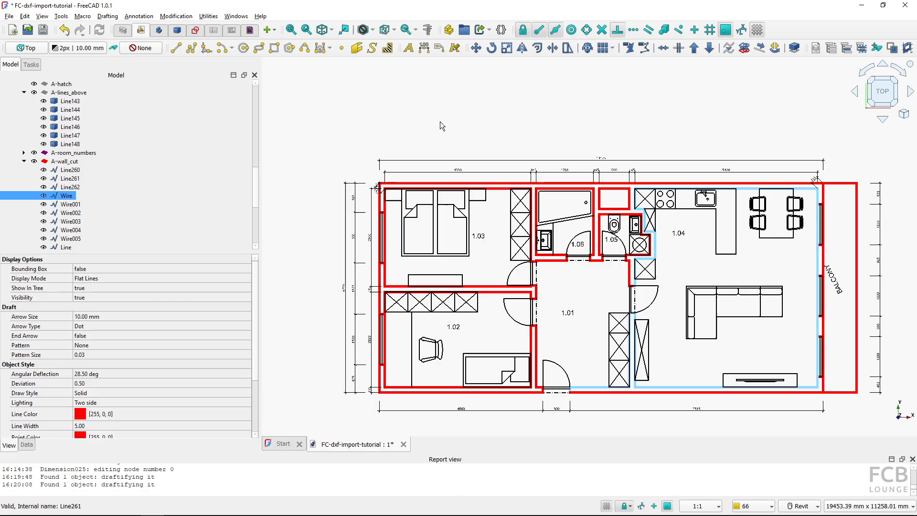
# Import plan_view_unit_308.dxf with the legacy Python importer enabled and automatic DXF library download allowed
pyautogui.click(456, 120)
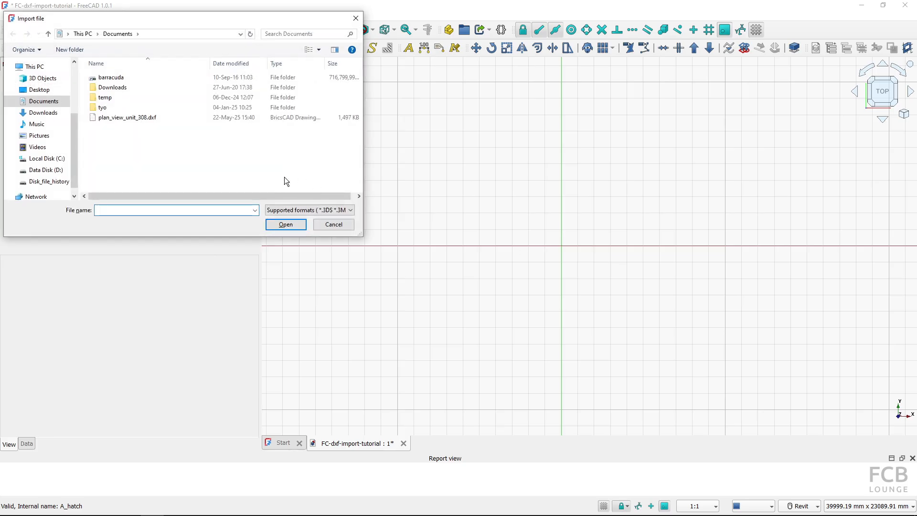
pyautogui.click(138, 119)
pyautogui.doubleClick(138, 120)
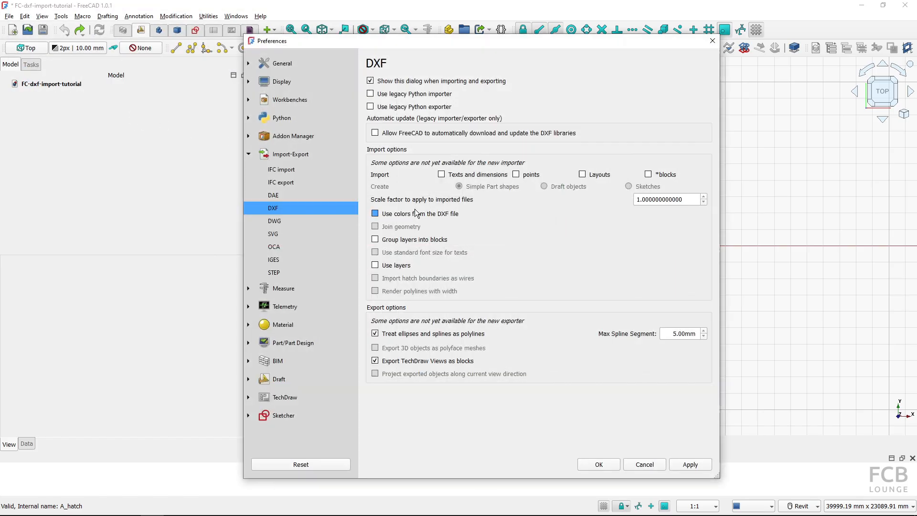
pyautogui.click(417, 214)
pyautogui.click(371, 94)
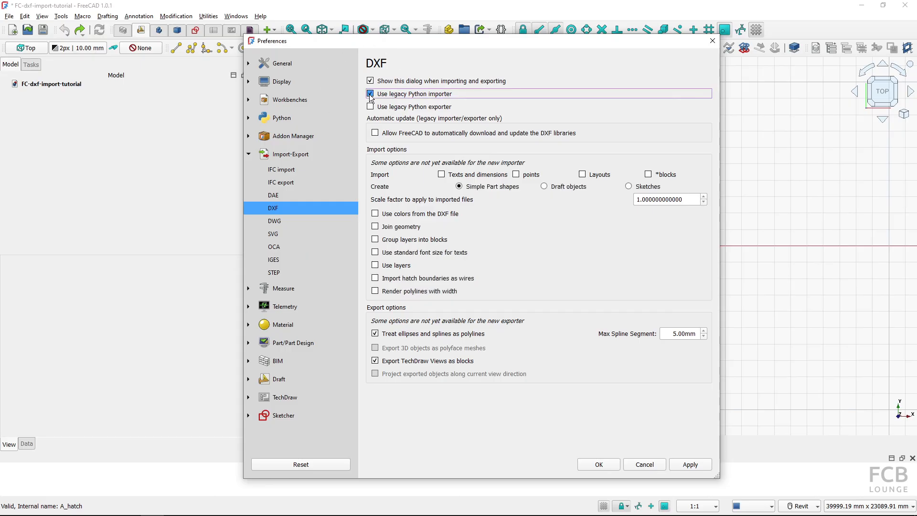
pyautogui.click(376, 133)
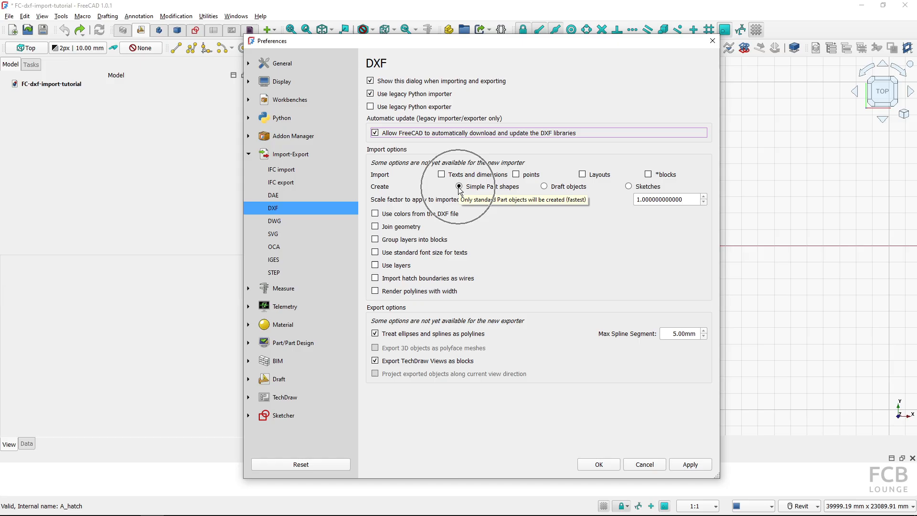
pyautogui.click(597, 464)
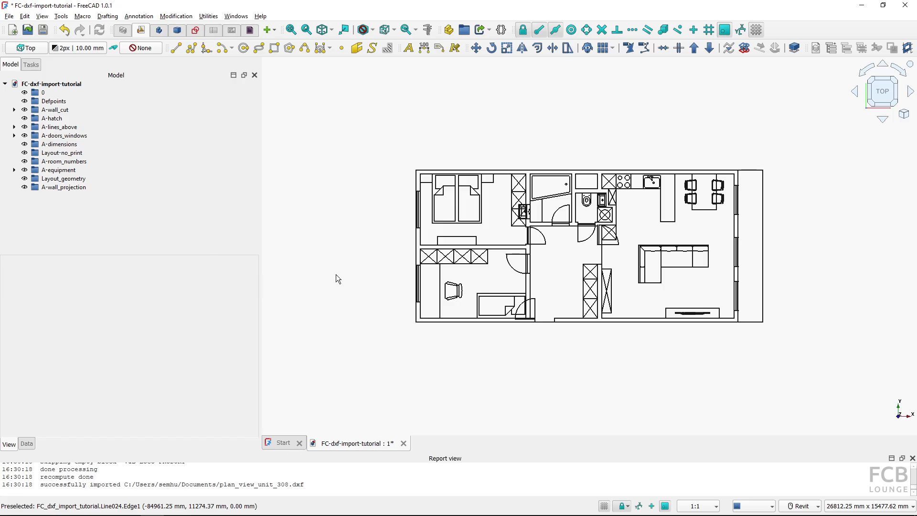
# Inspect the imported layers and objects, such as doors, sinks and wall lines, to see how they came in
pyautogui.click(65, 120)
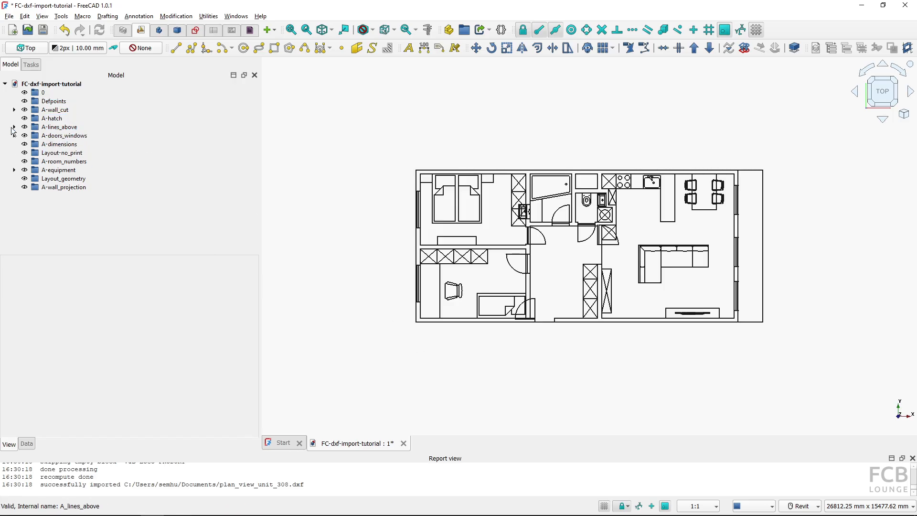
pyautogui.click(56, 135)
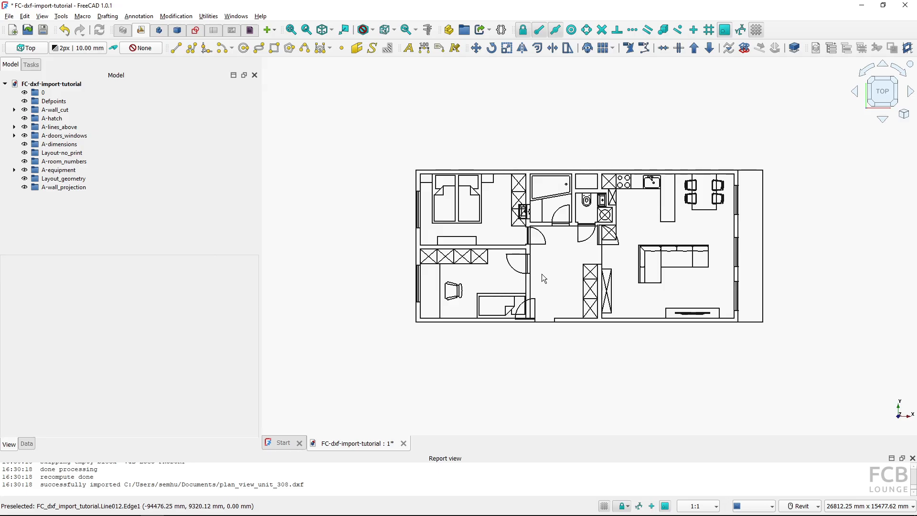
pyautogui.scroll(3, 541, 275)
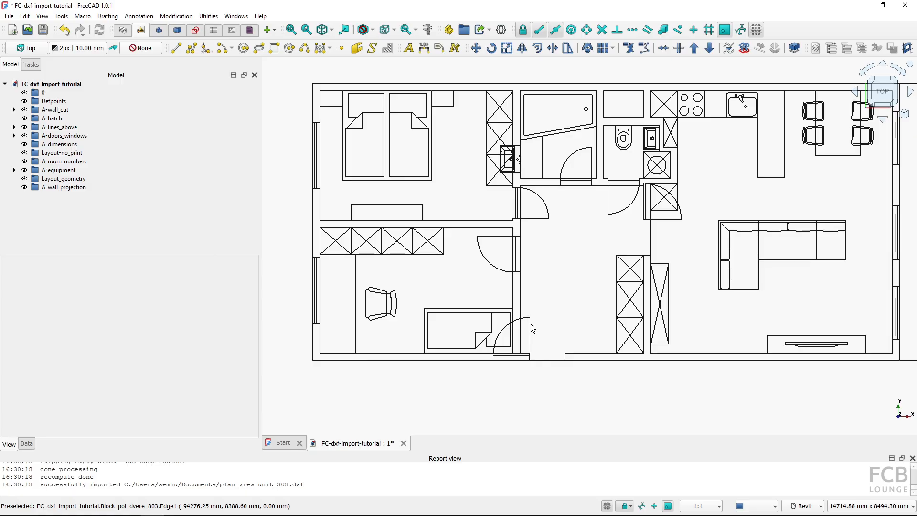
pyautogui.click(531, 325)
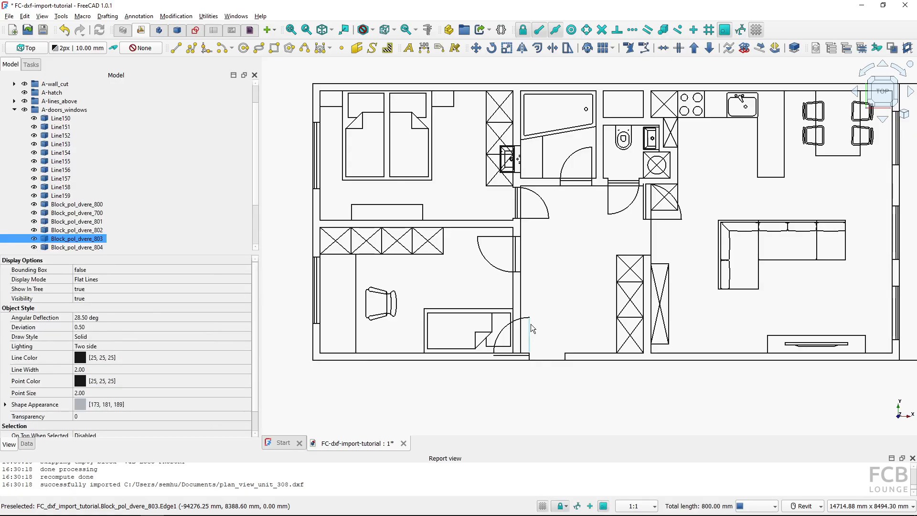
pyautogui.click(509, 178)
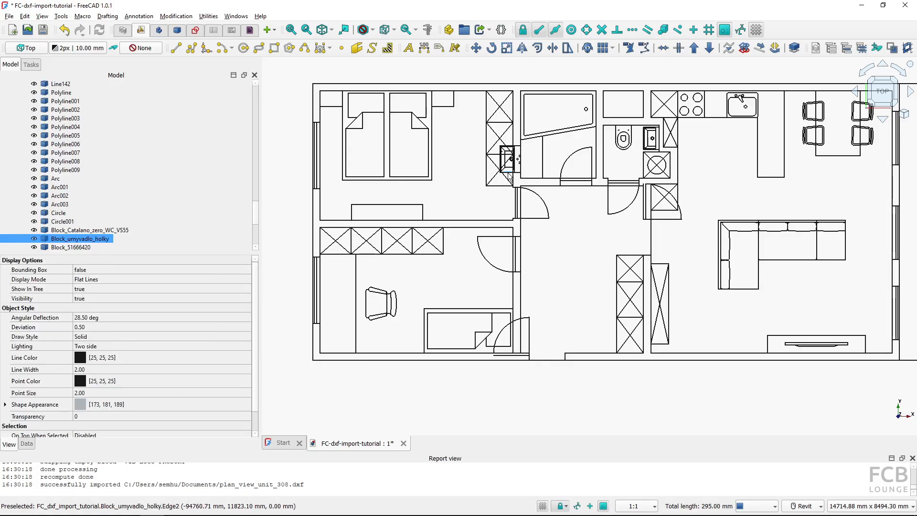
pyautogui.click(729, 114)
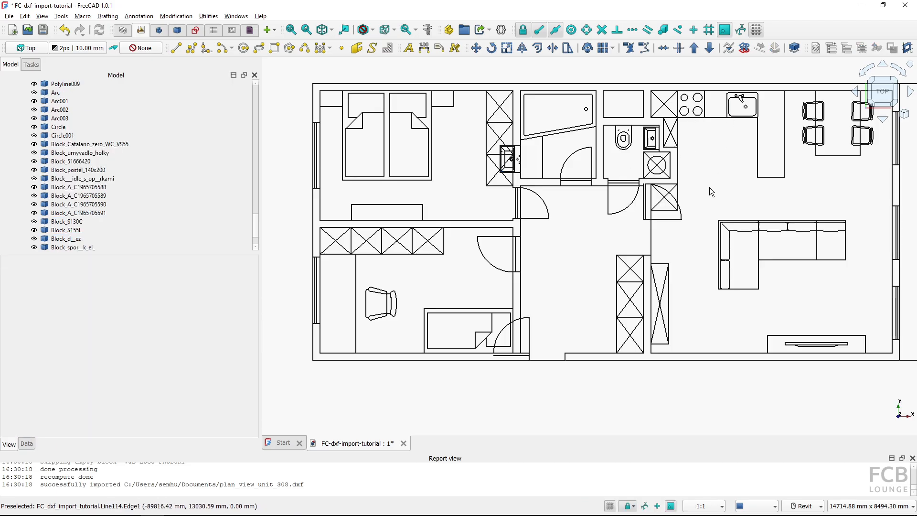
pyautogui.scroll(-2, 709, 190)
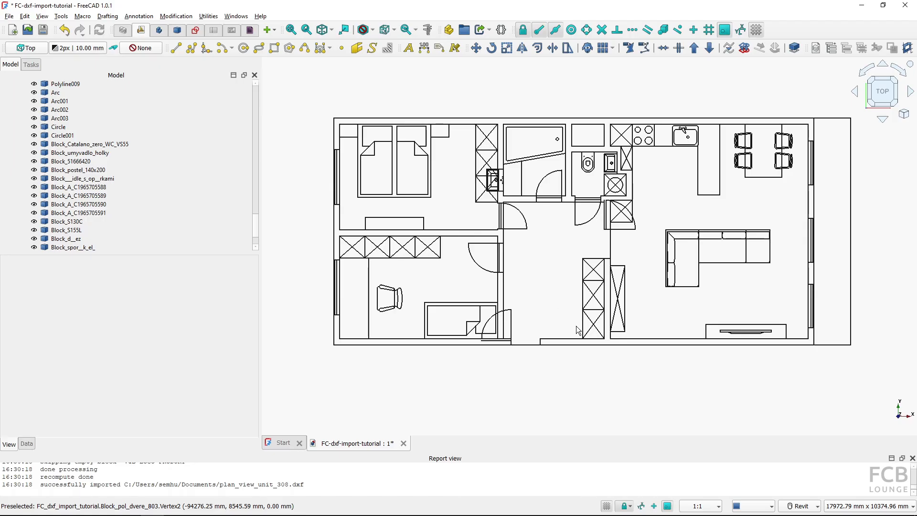
pyautogui.click(632, 346)
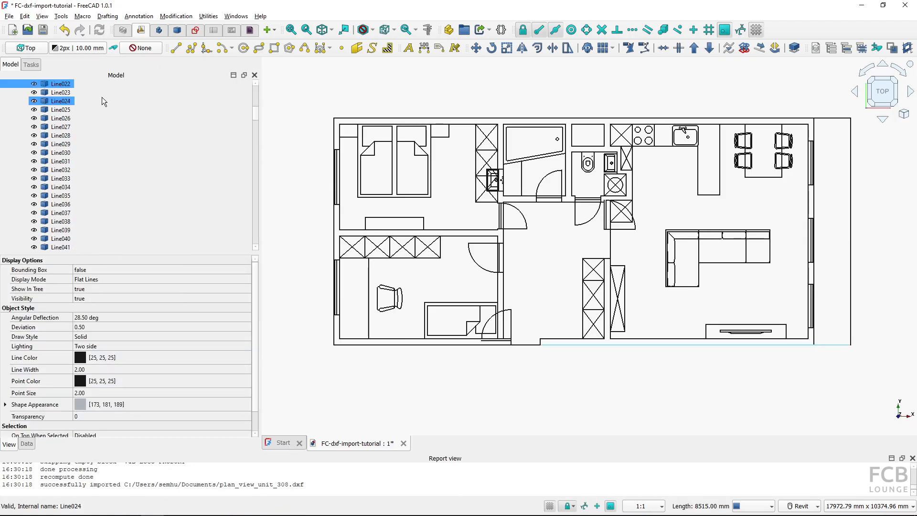
pyautogui.click(440, 230)
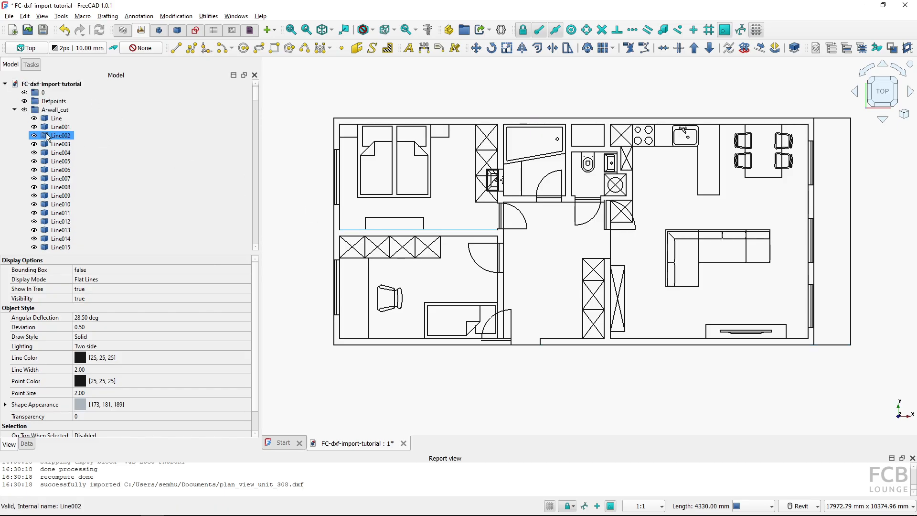
pyautogui.click(51, 110)
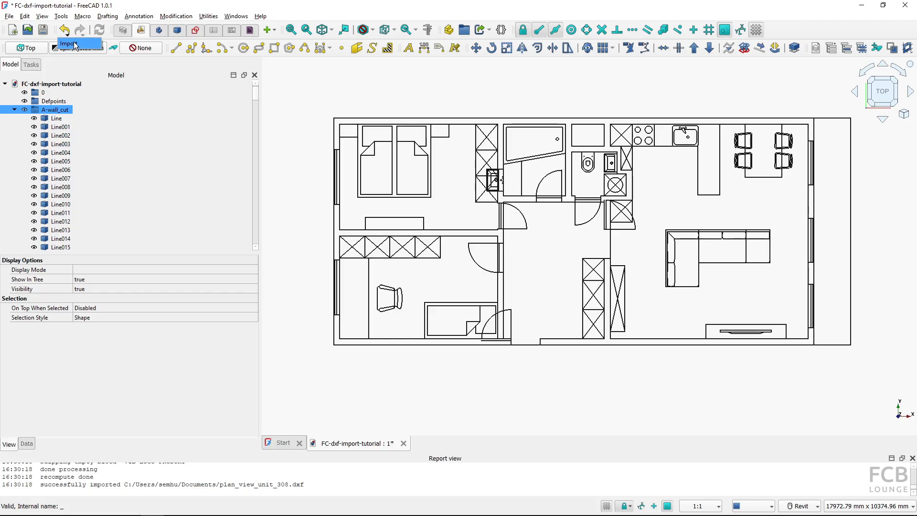
# Undo the import and re-import plan_view_unit_308.dxf with Use layers enabled and Draft objects as the created type
pyautogui.hotkey('ctrl', 'z')
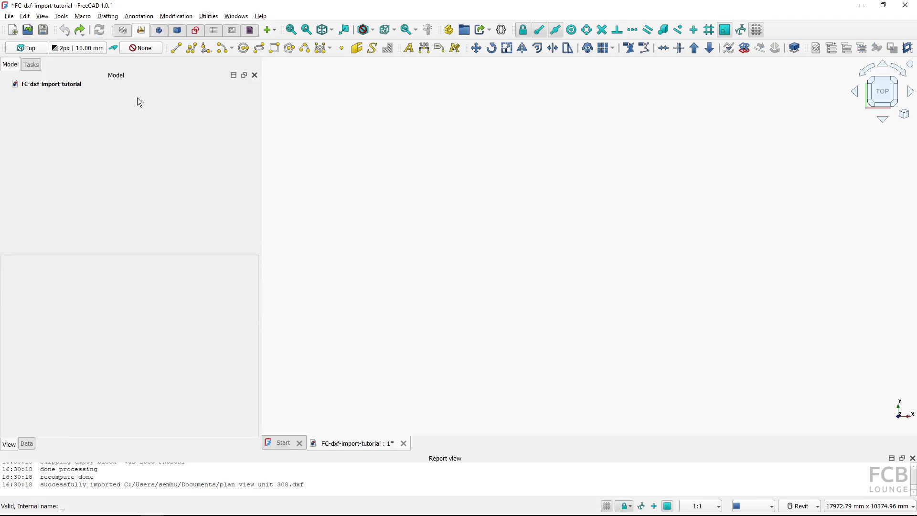
pyautogui.hotkey('ctrl', 'i')
pyautogui.click(131, 120)
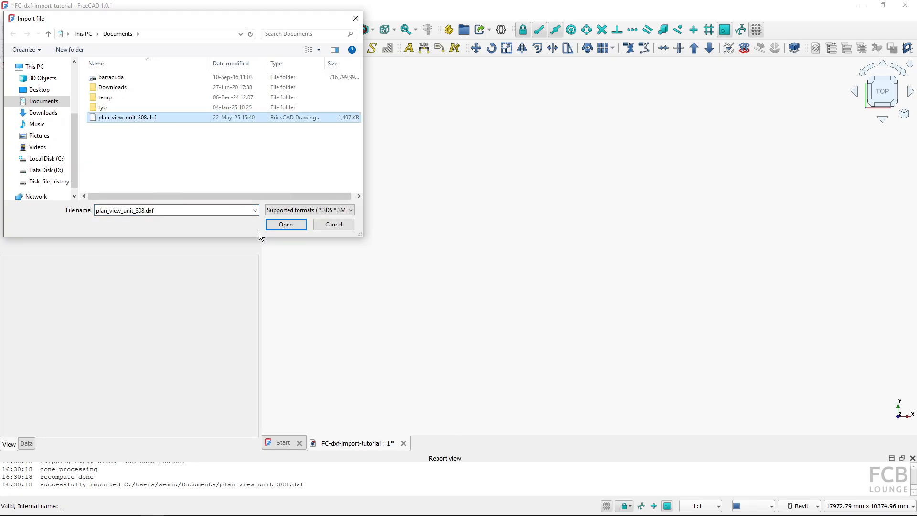
pyautogui.click(285, 226)
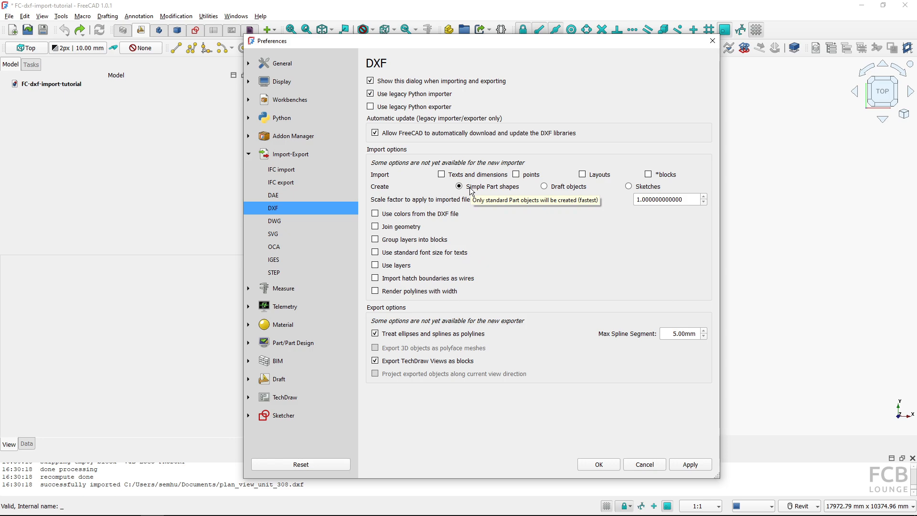
pyautogui.click(375, 265)
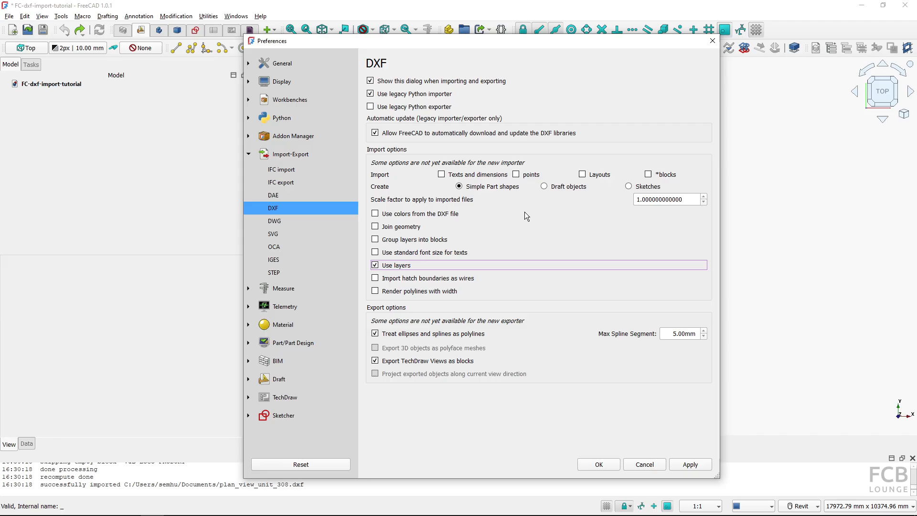
pyautogui.click(545, 186)
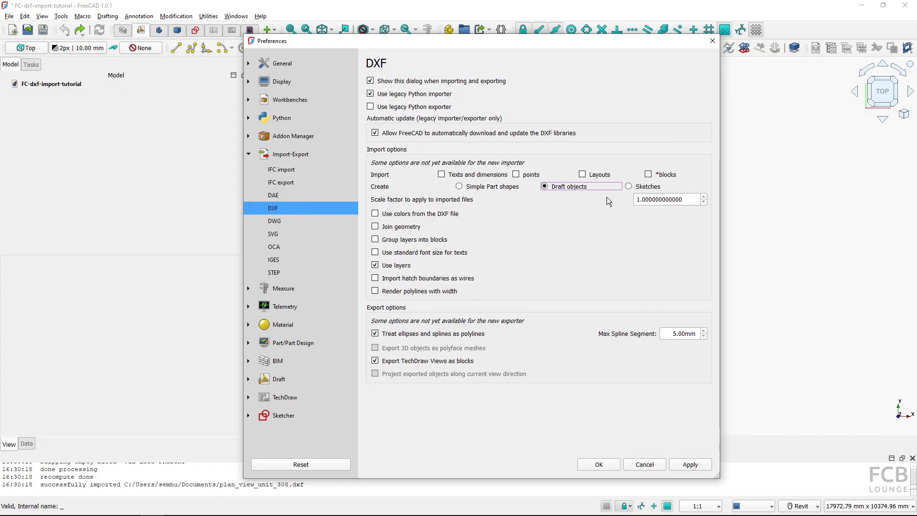
pyautogui.click(602, 464)
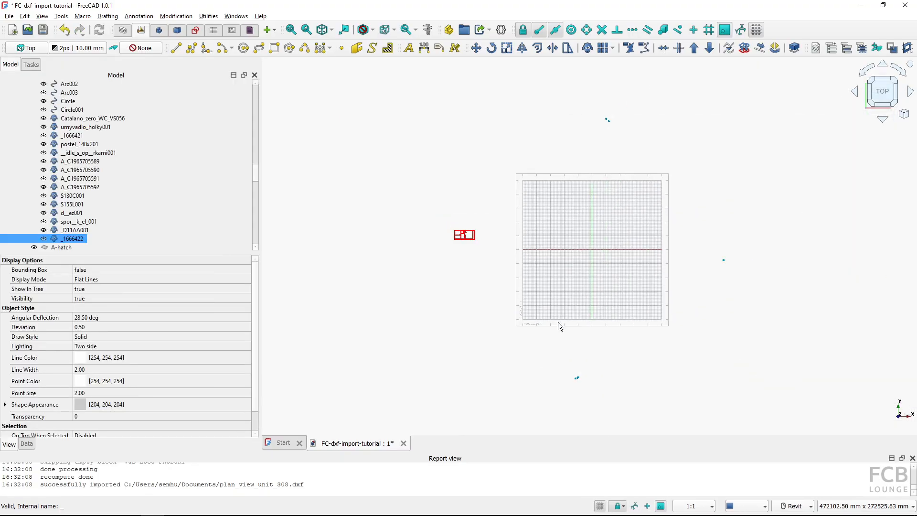
# Inspect the re-imported plan's walls, arcs and circles in the view and model tree
pyautogui.scroll(10, 477, 240)
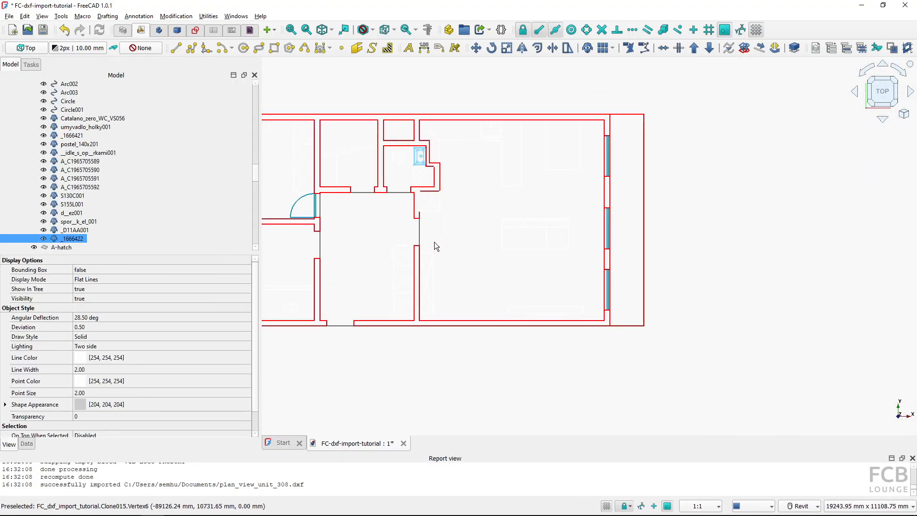
pyautogui.moveTo(496, 279); pyautogui.dragTo(538, 281, button='middle')
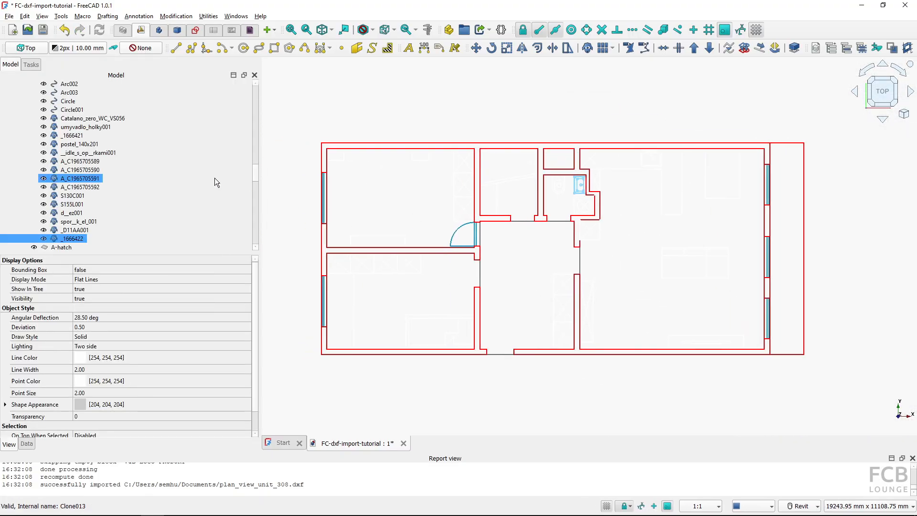
pyautogui.scroll(2, 165, 156)
pyautogui.scroll(1, 165, 155)
pyautogui.click(76, 144)
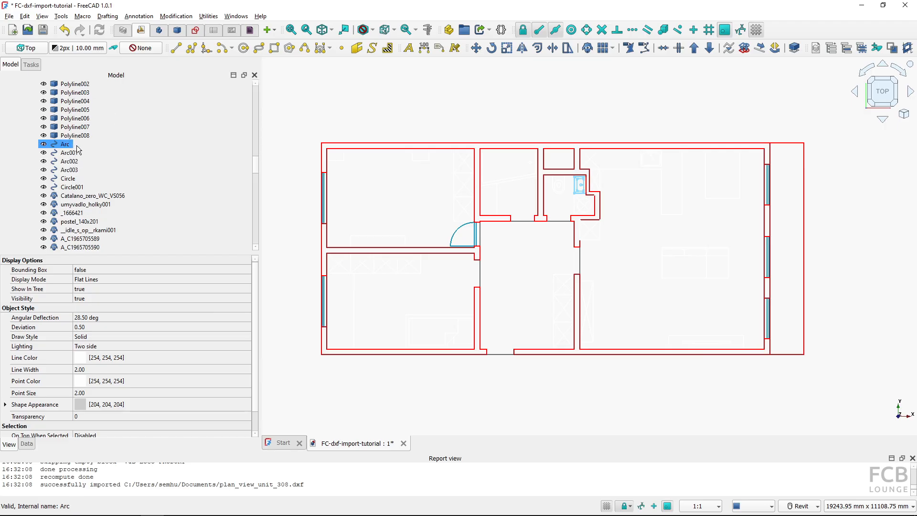
pyautogui.click(76, 180)
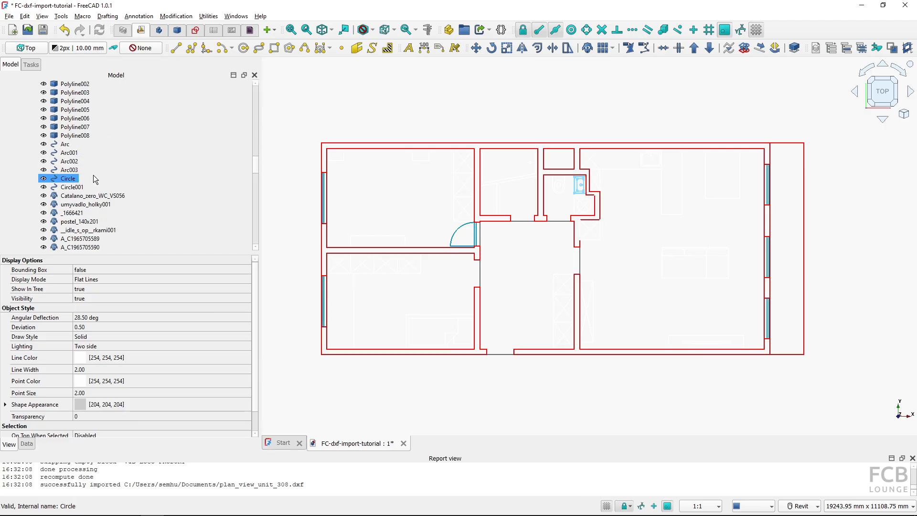
pyautogui.scroll(-6, 94, 179)
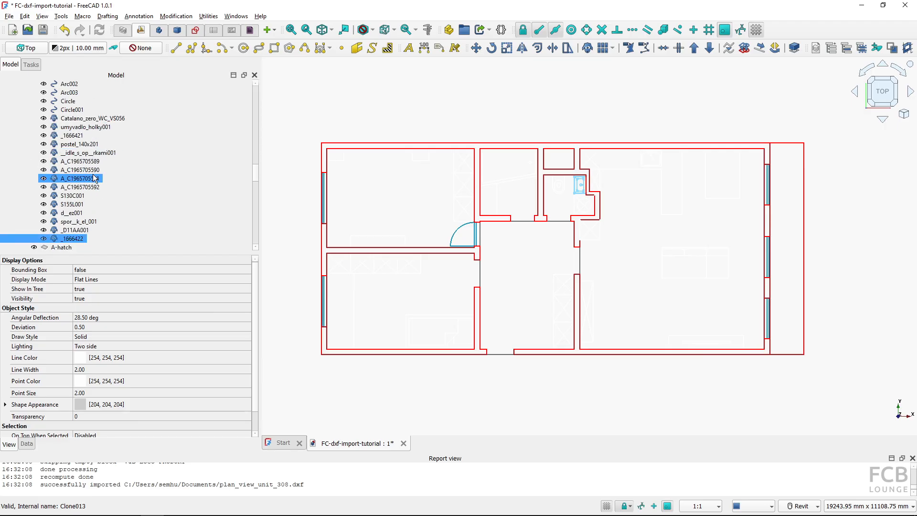
pyautogui.click(560, 211)
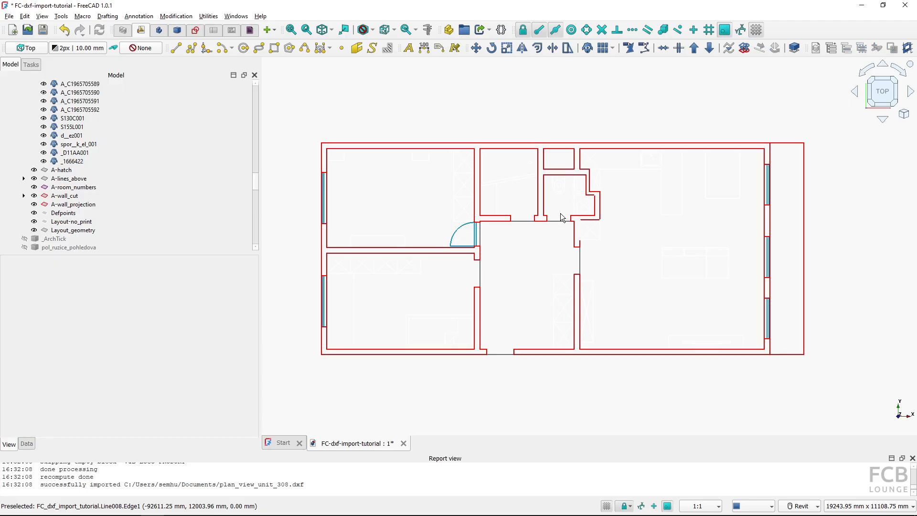
# Split the vertical wall line between the lower bedroom and the hallway at a point along it
pyautogui.click(474, 311)
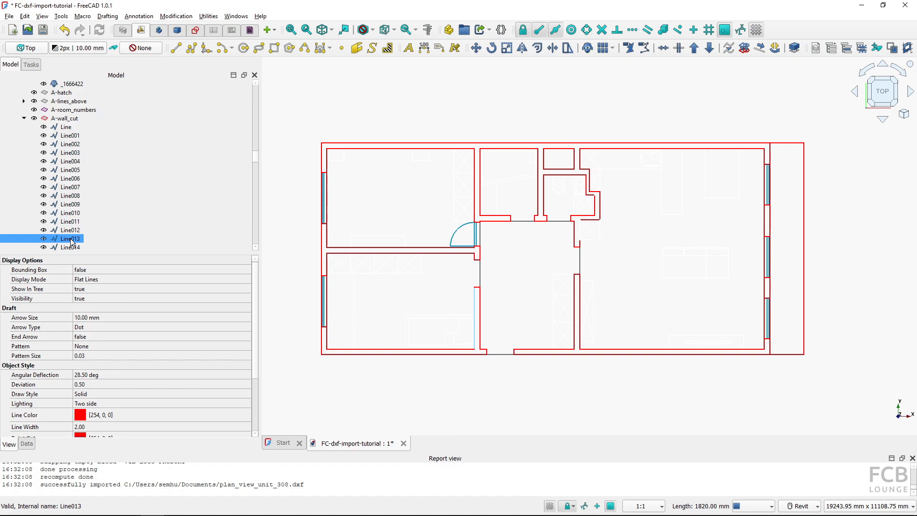
pyautogui.click(680, 50)
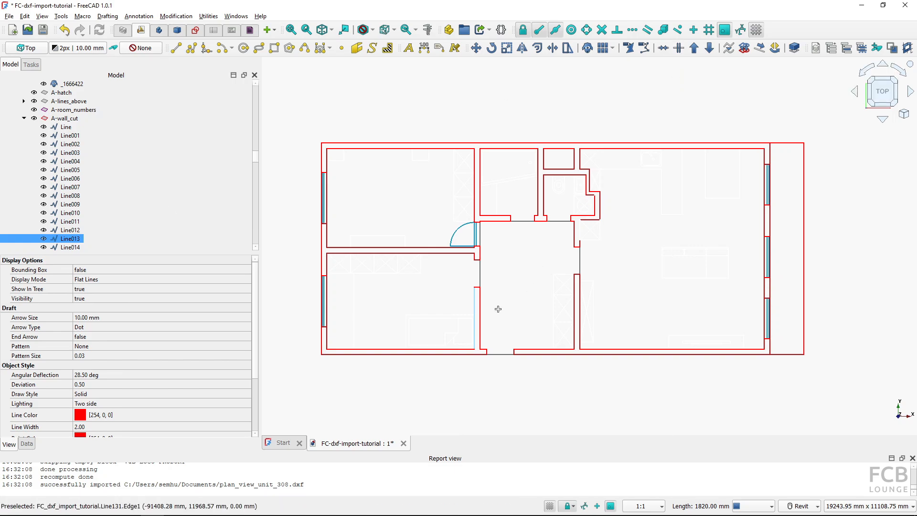
pyautogui.click(475, 306)
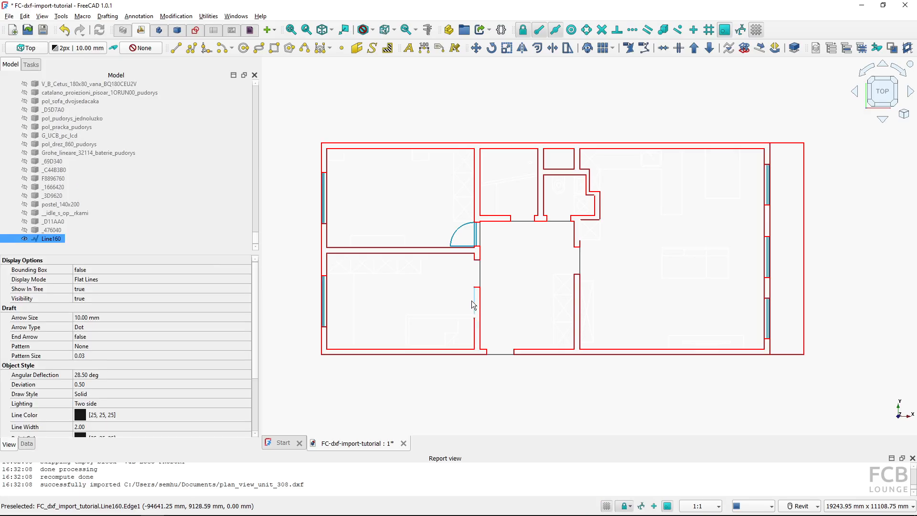
pyautogui.click(463, 302)
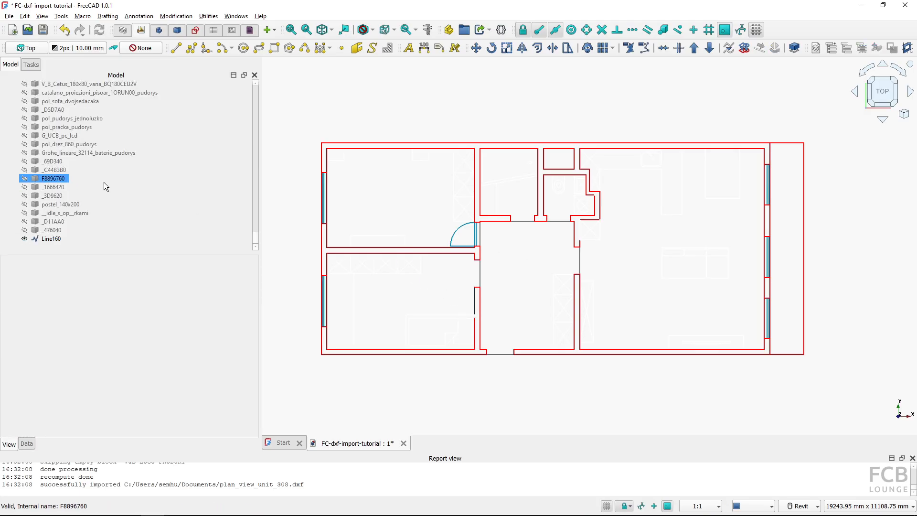
pyautogui.scroll(6, 104, 182)
pyautogui.scroll(1, 104, 181)
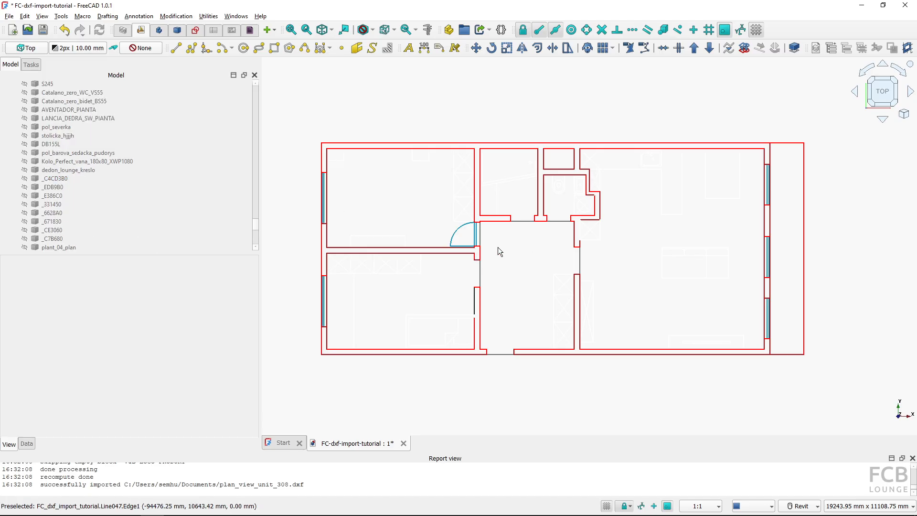
# Inspect the imported objects in the model tree and view, such as equipment clones, wall-cut lines and loose lines
pyautogui.scroll(8, 91, 182)
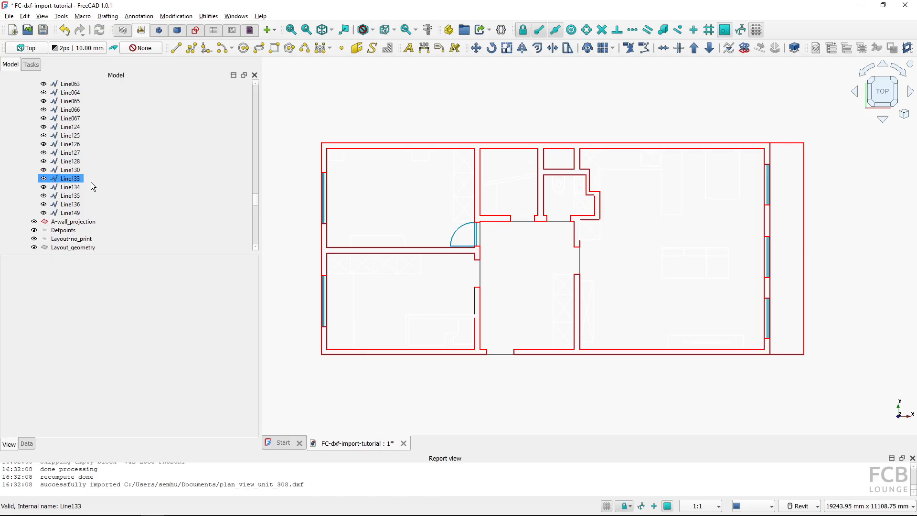
pyautogui.scroll(20, 91, 182)
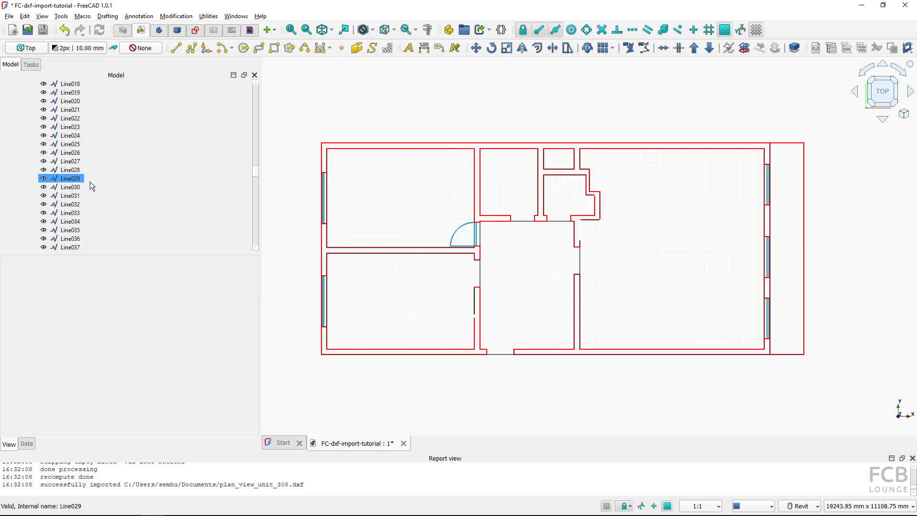
pyautogui.scroll(2, 89, 182)
pyautogui.click(79, 144)
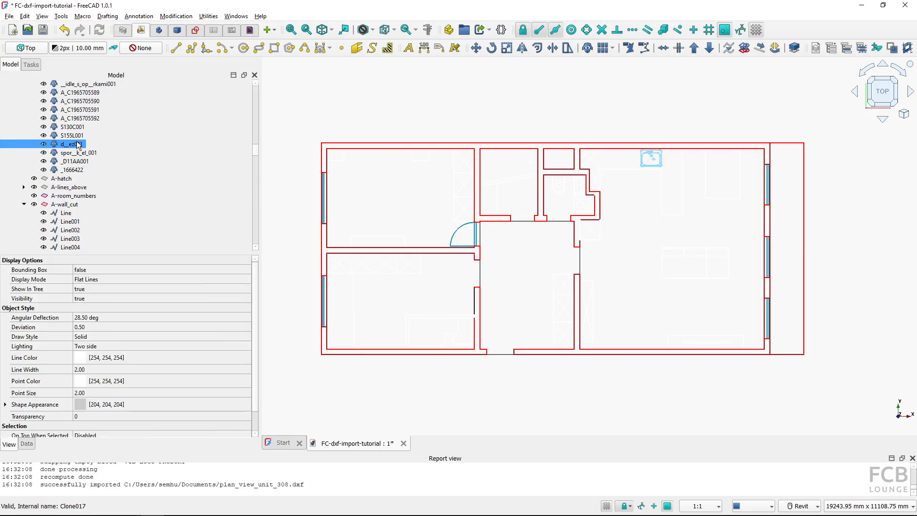
pyautogui.click(77, 130)
pyautogui.click(80, 118)
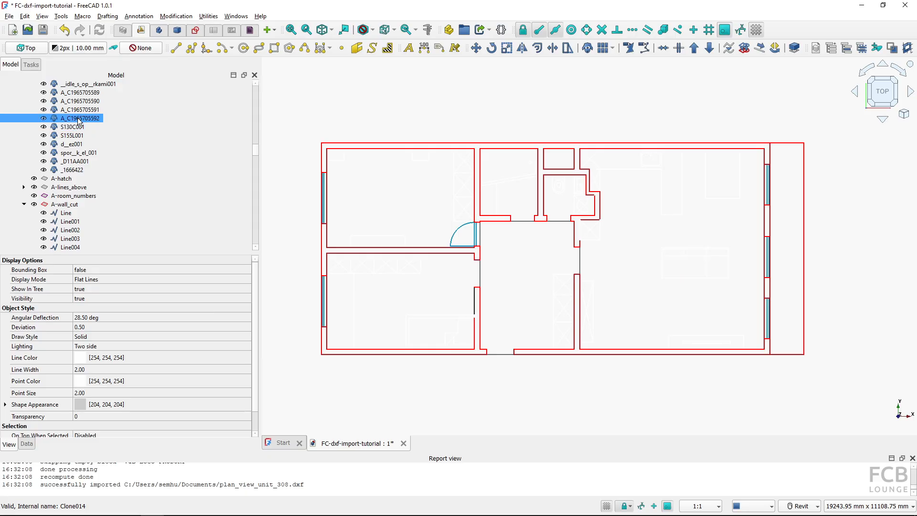
pyautogui.click(80, 110)
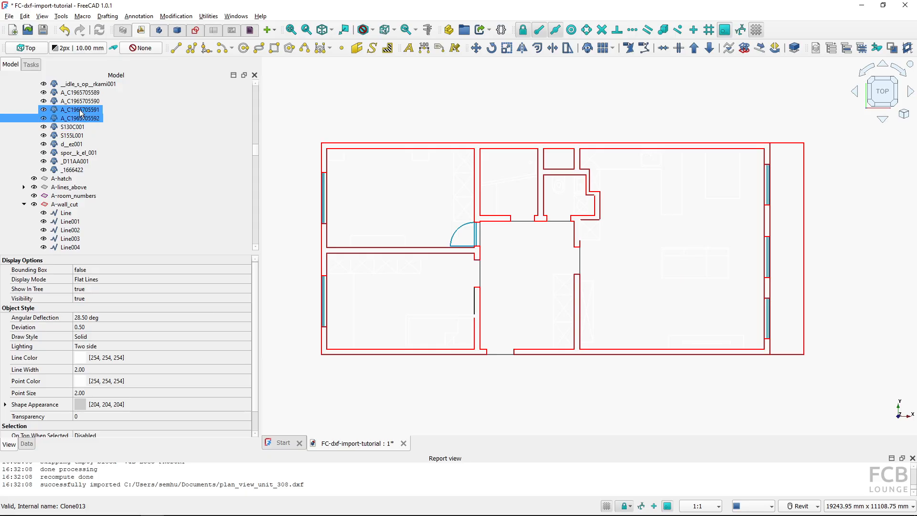
pyautogui.click(504, 288)
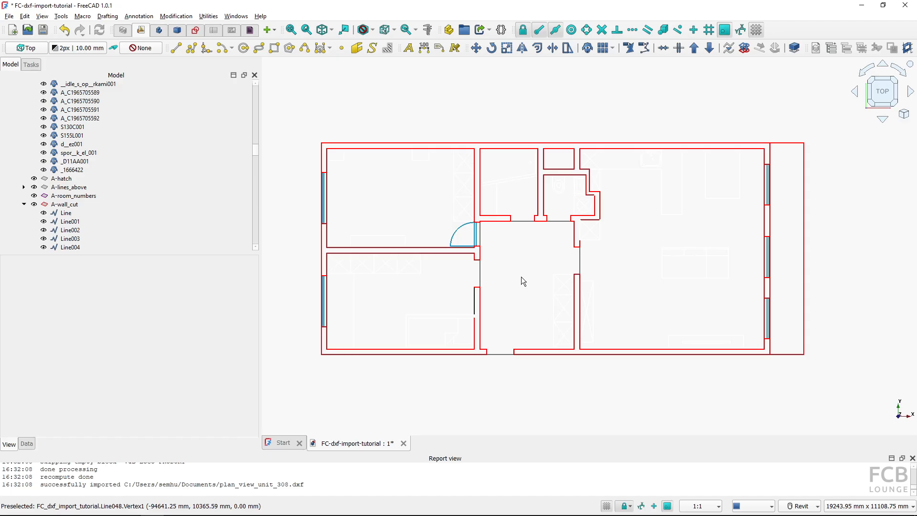
pyautogui.click(76, 204)
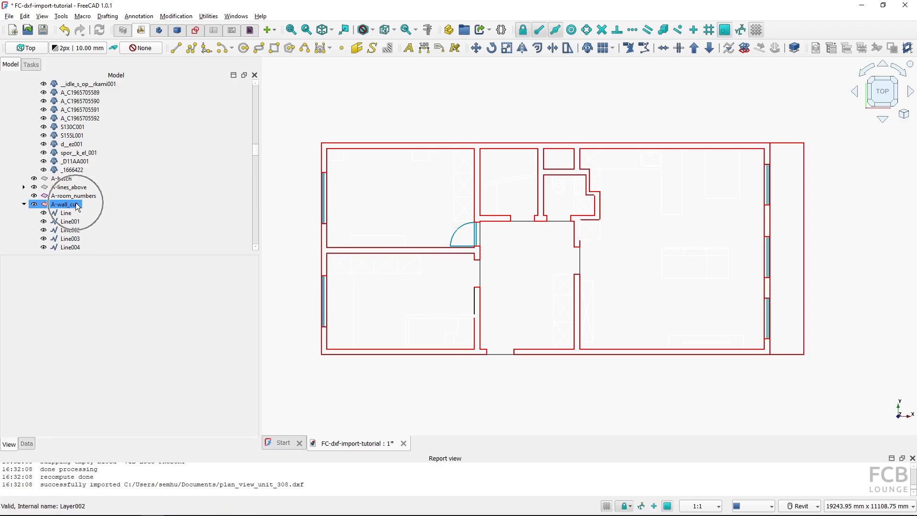
pyautogui.click(366, 237)
pyautogui.scroll(20, 118, 132)
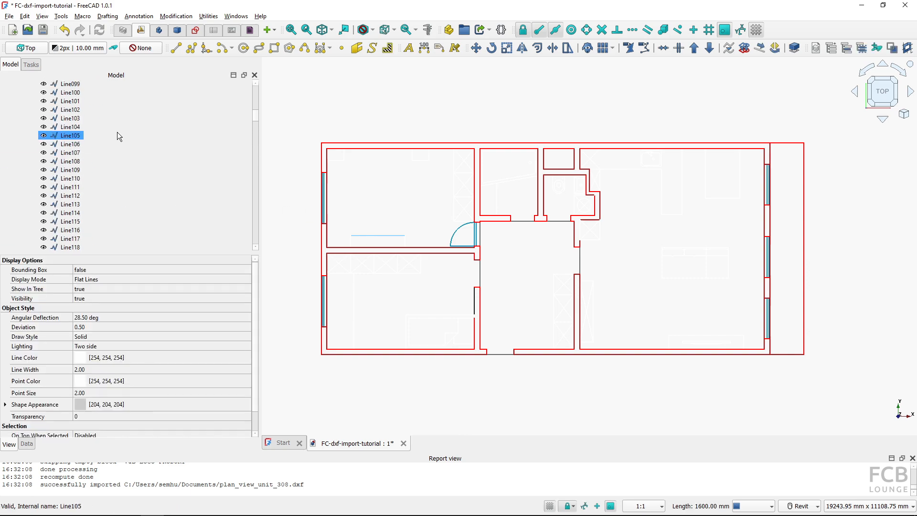
# Set the A-equipment layer's line colour to blue
pyautogui.click(68, 127)
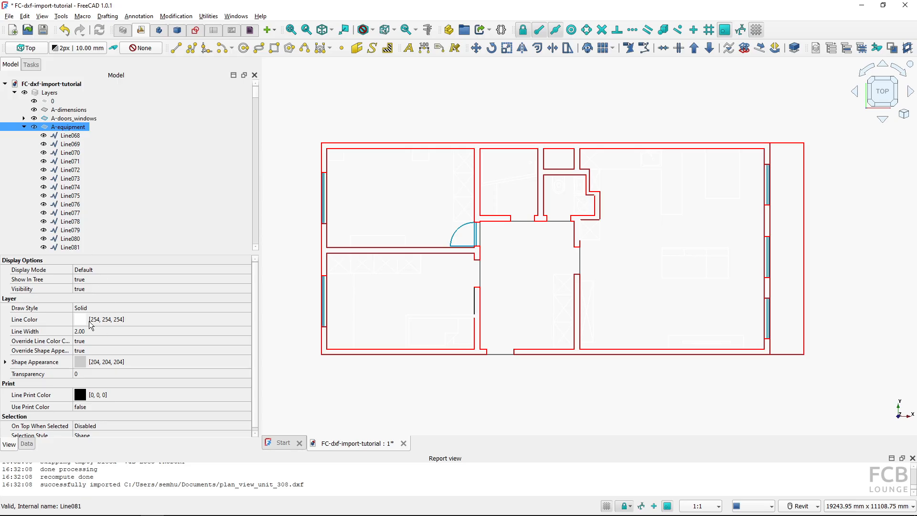
pyautogui.click(82, 342)
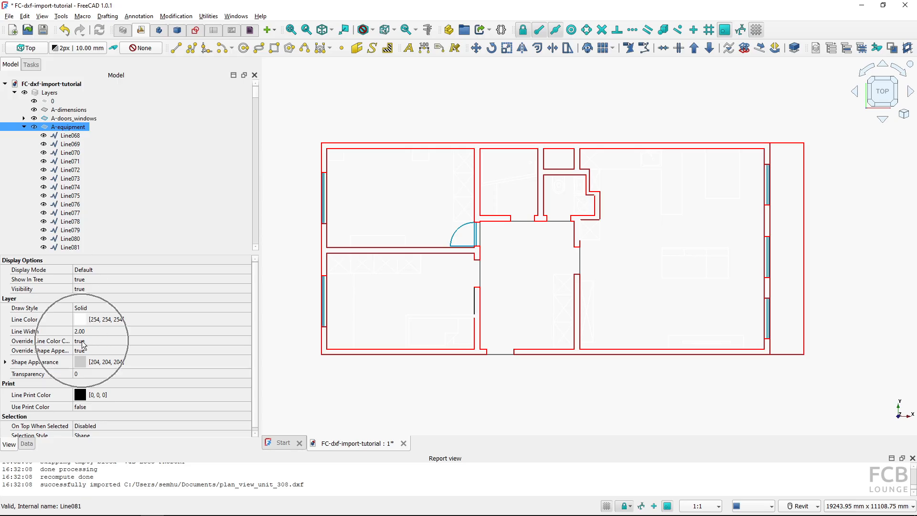
pyautogui.click(87, 320)
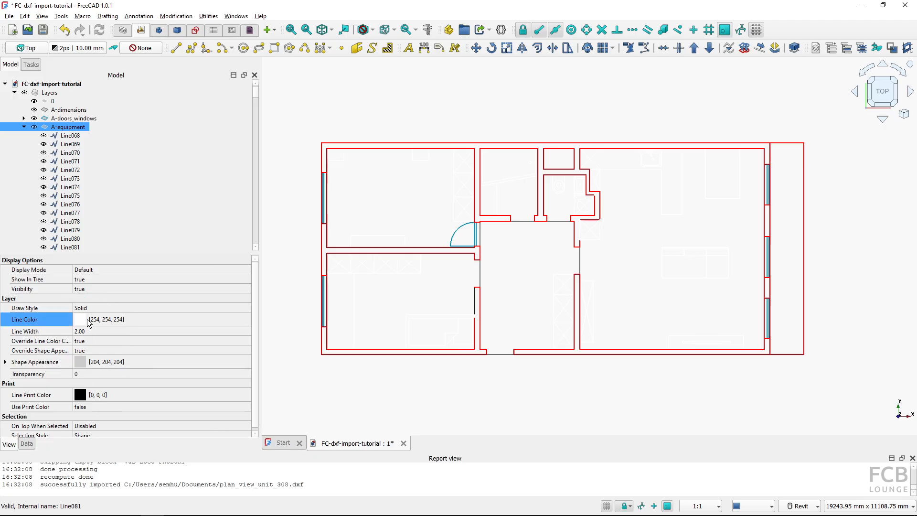
pyautogui.click(102, 322)
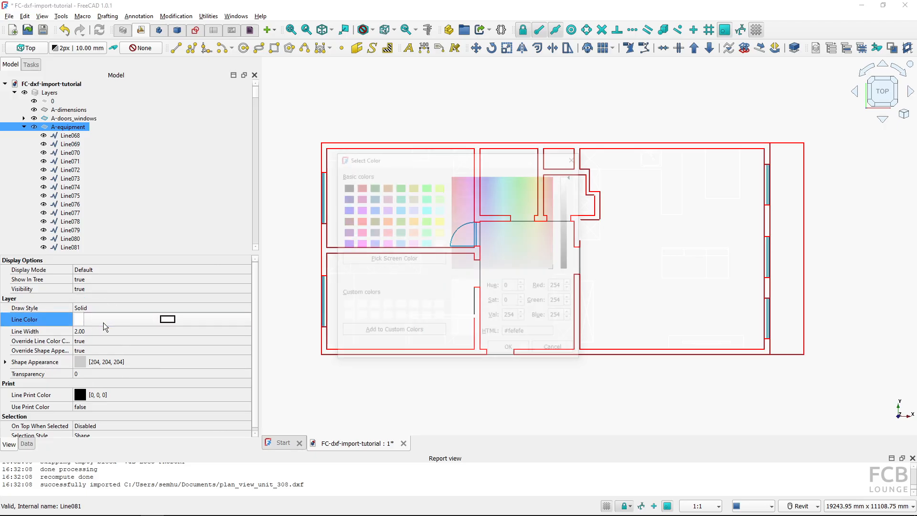
pyautogui.click(361, 222)
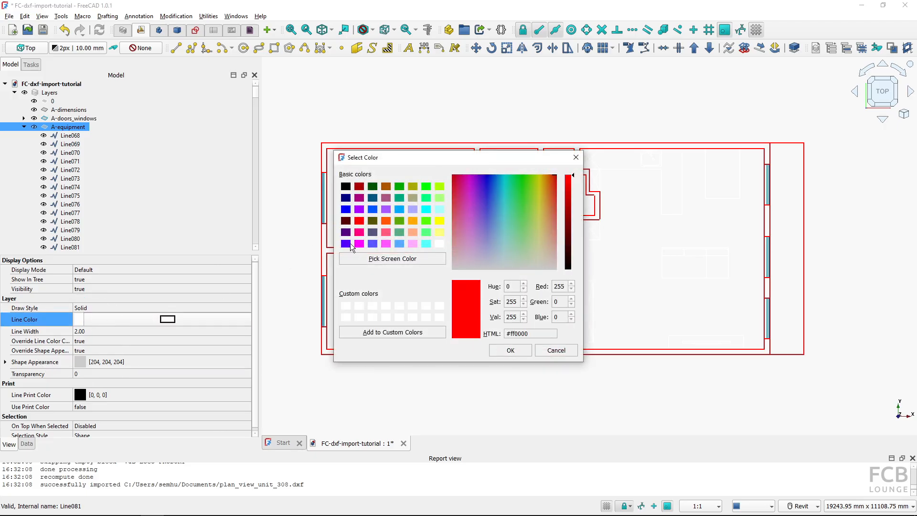
pyautogui.click(350, 243)
pyautogui.click(345, 210)
pyautogui.click(510, 350)
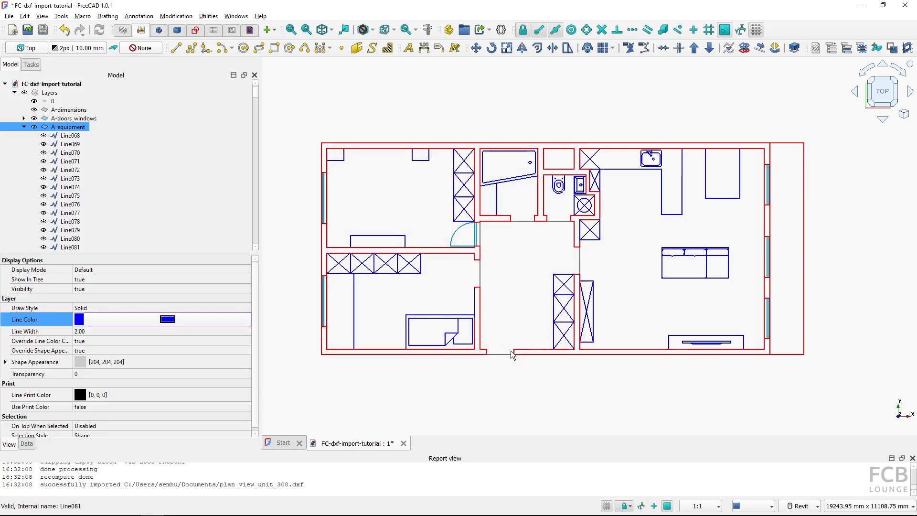
# Undo the layer colour change and the DXF import
pyautogui.click(402, 177)
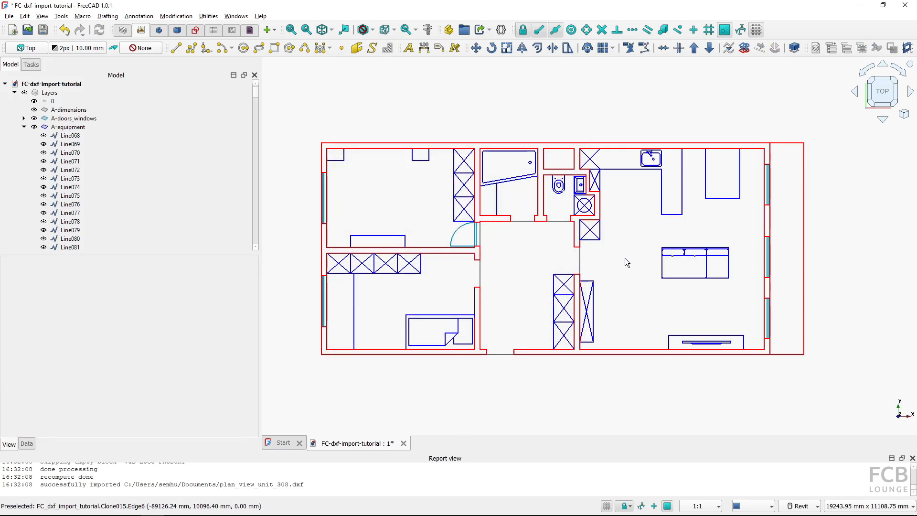
pyautogui.click(66, 31)
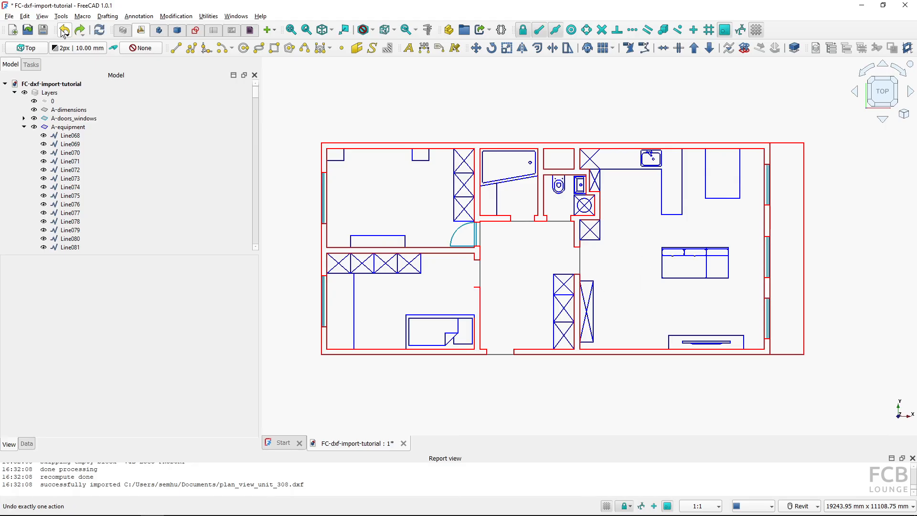
pyautogui.click(66, 31)
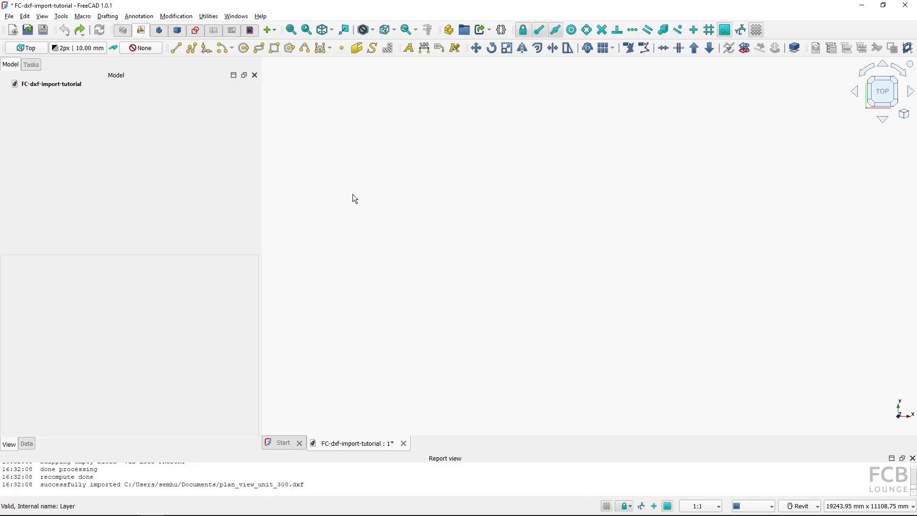
# Re-import plan_view_unit_308.dxf with Sketches as the created object type
pyautogui.hotkey('ctrl', 'i')
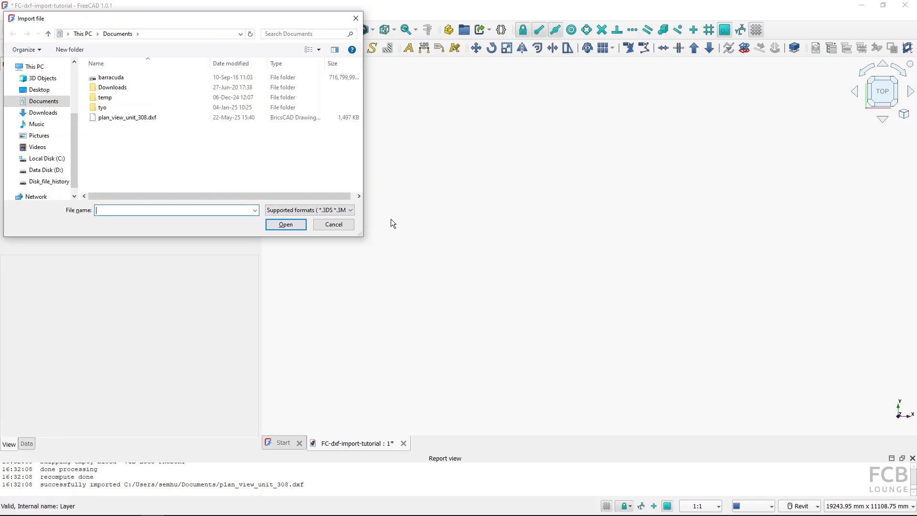
pyautogui.click(126, 119)
pyautogui.click(273, 224)
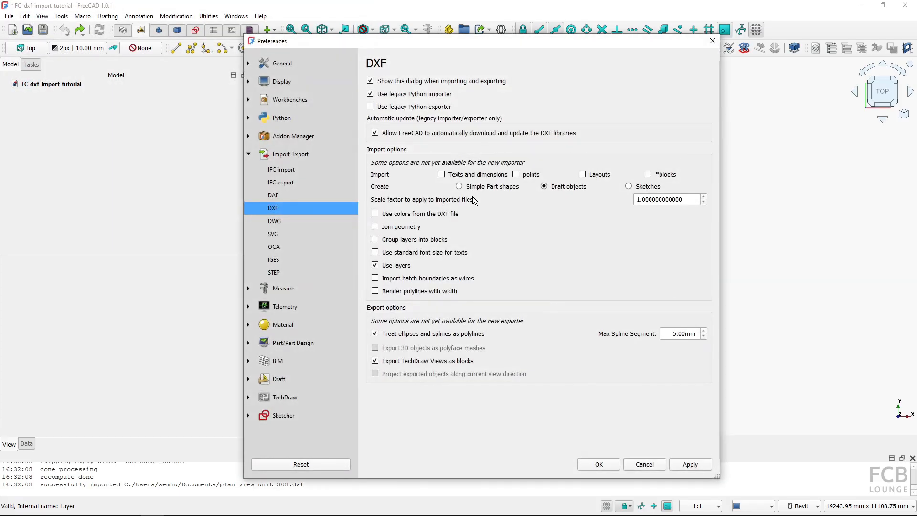
pyautogui.click(635, 187)
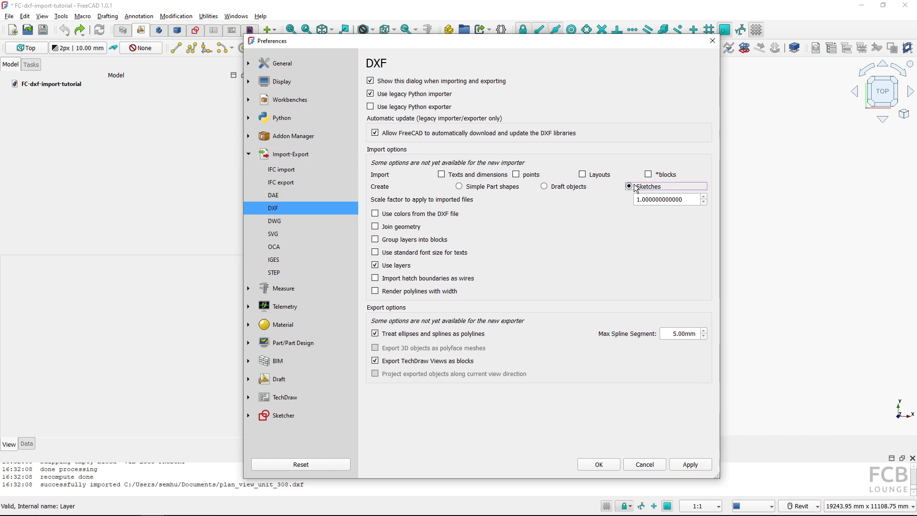
pyautogui.click(591, 464)
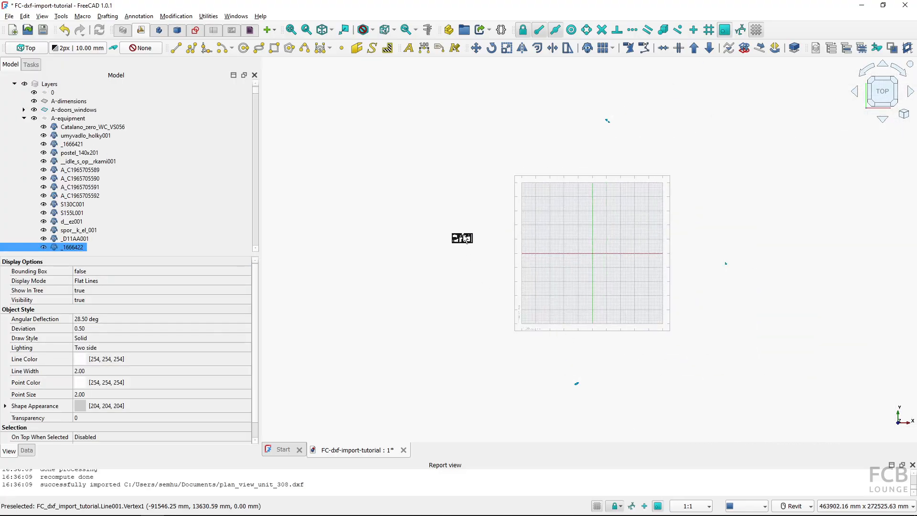
# Inspect the sketch-based import's objects in the model tree and view
pyautogui.scroll(10, 463, 239)
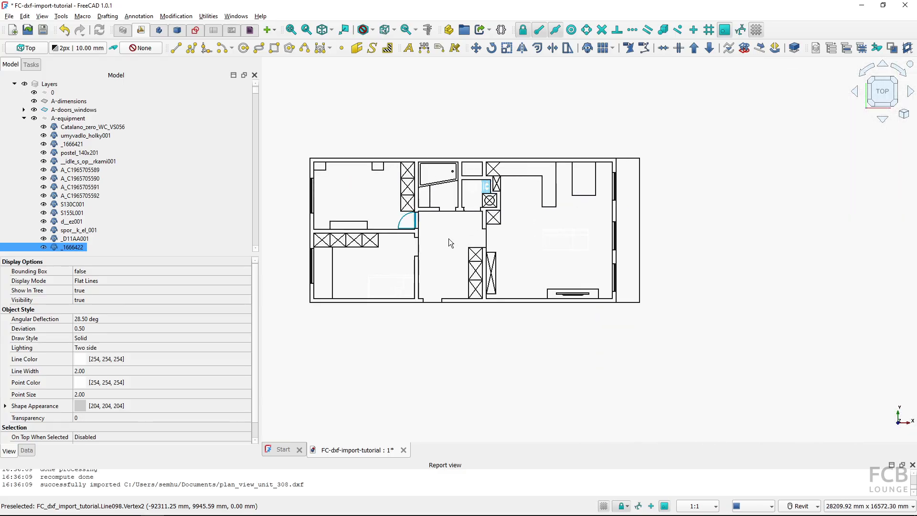
pyautogui.click(514, 176)
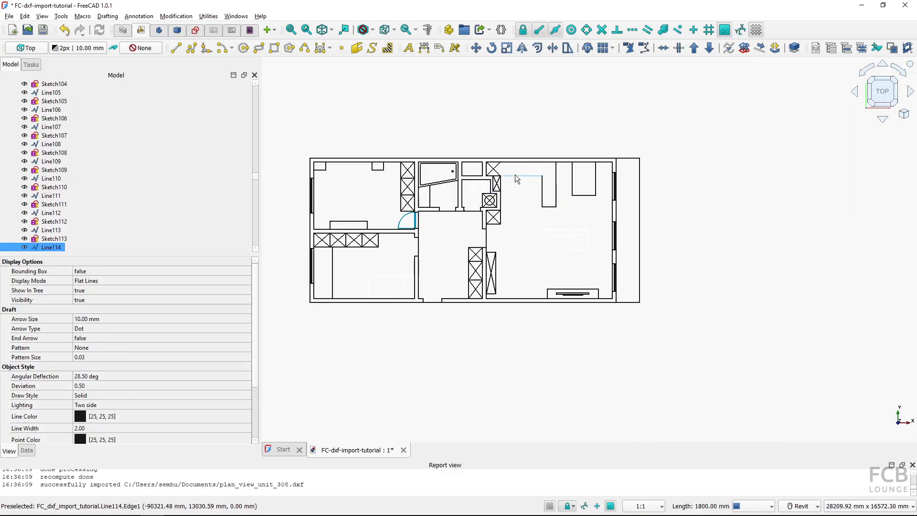
pyautogui.click(55, 239)
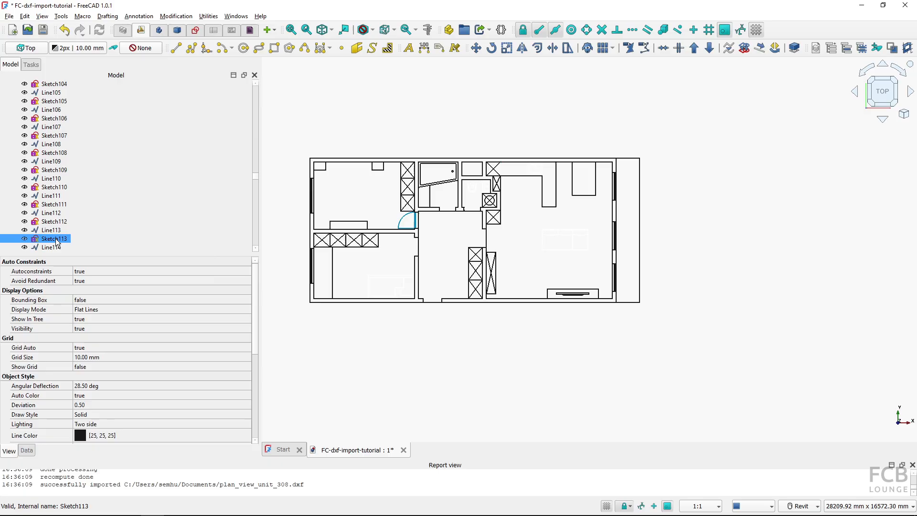
pyautogui.click(64, 222)
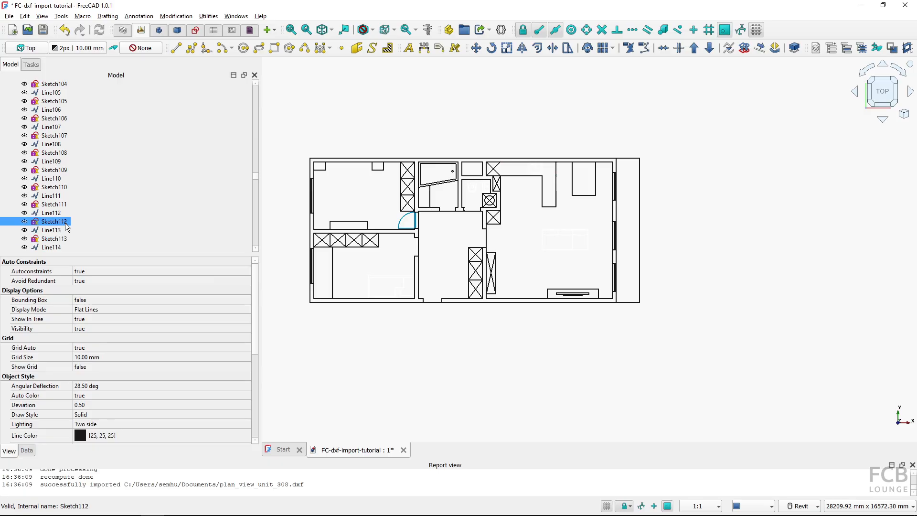
pyautogui.click(400, 206)
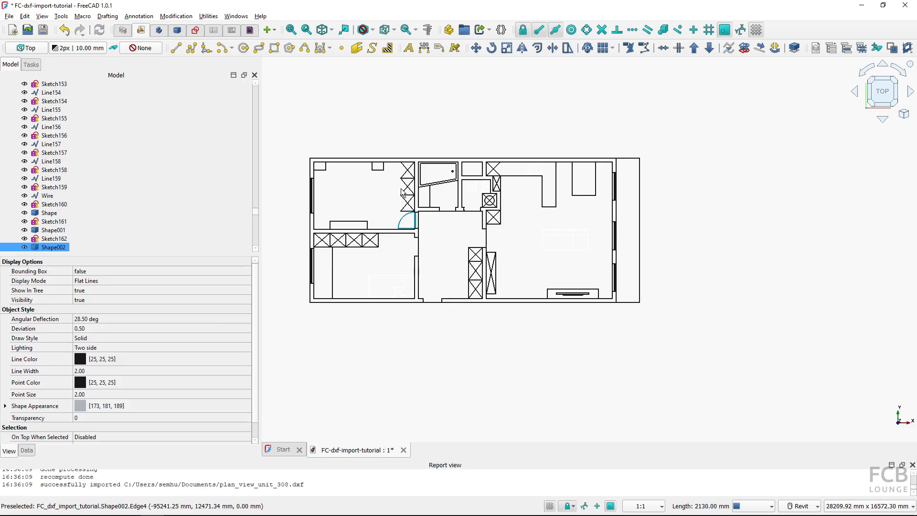
pyautogui.click(354, 197)
pyautogui.click(383, 277)
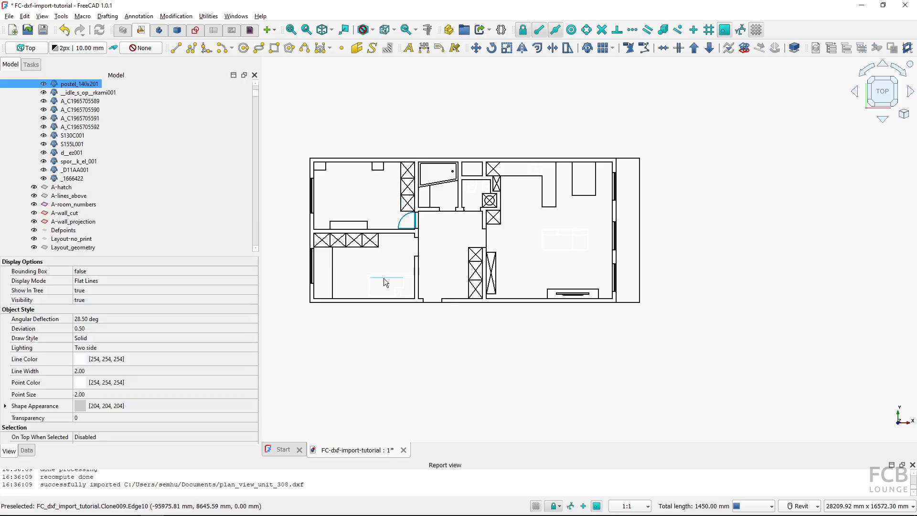
pyautogui.click(351, 182)
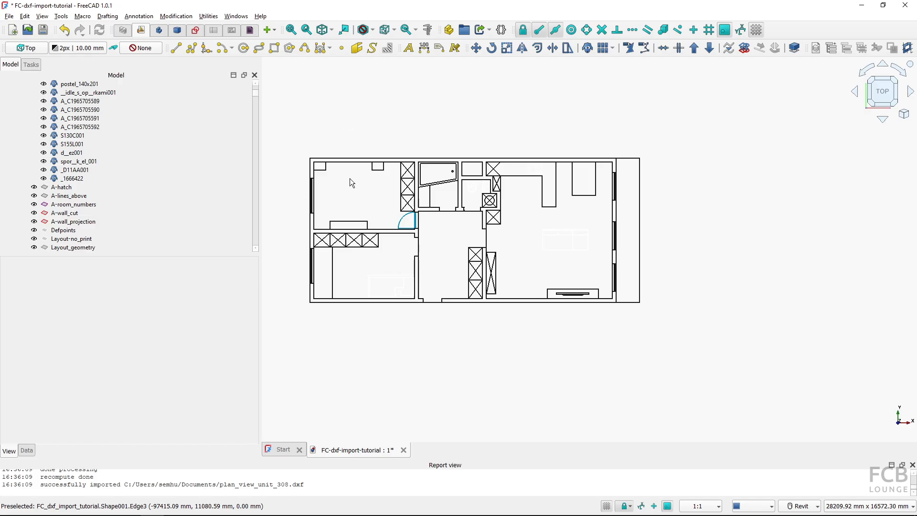
pyautogui.scroll(-15, 617, 253)
pyautogui.moveTo(728, 159); pyautogui.dragTo(692, 205, button='middle')
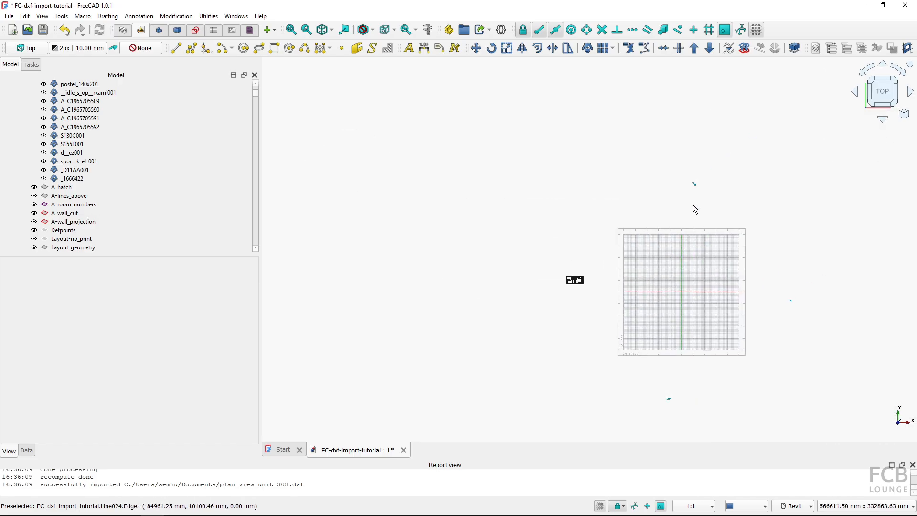
pyautogui.scroll(5, 693, 205)
pyautogui.scroll(4, 694, 209)
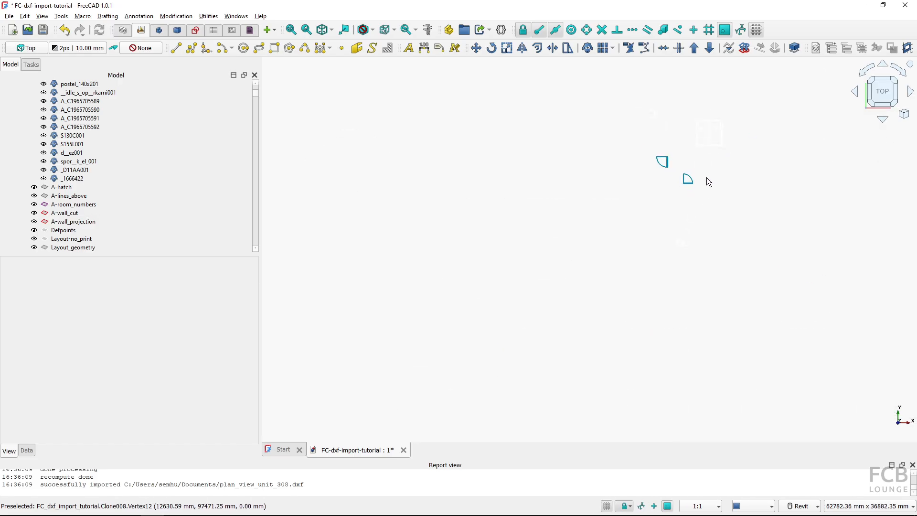
pyautogui.click(706, 142)
pyautogui.scroll(-10, 704, 139)
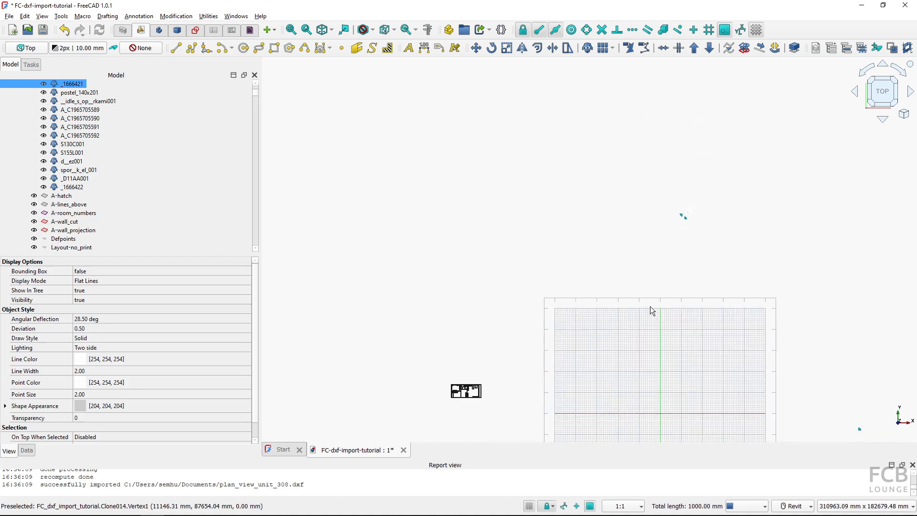
pyautogui.scroll(3, 529, 369)
pyautogui.scroll(8, 529, 368)
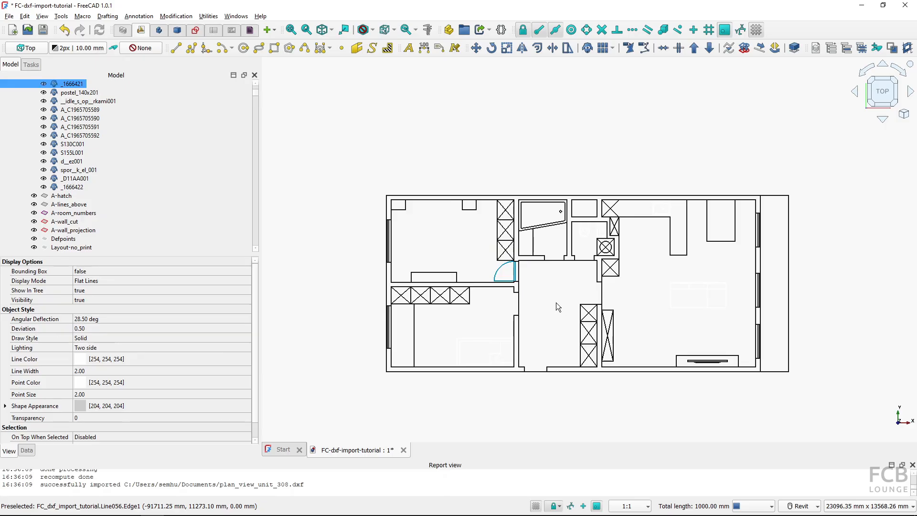
# Undo the sketch import and re-import plan_view_unit_308.dxf as Draft objects with texts and dimensions included
pyautogui.click(72, 41)
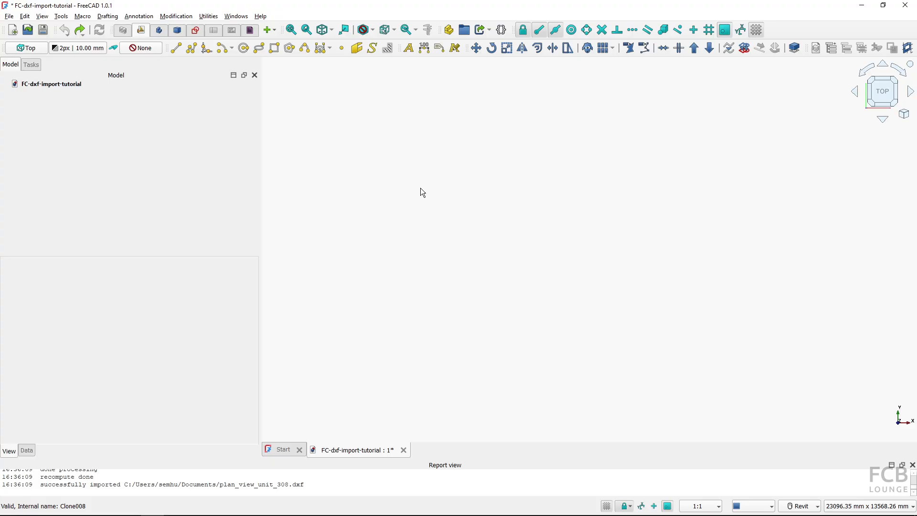
pyautogui.hotkey('ctrl', 'i')
pyautogui.doubleClick(116, 117)
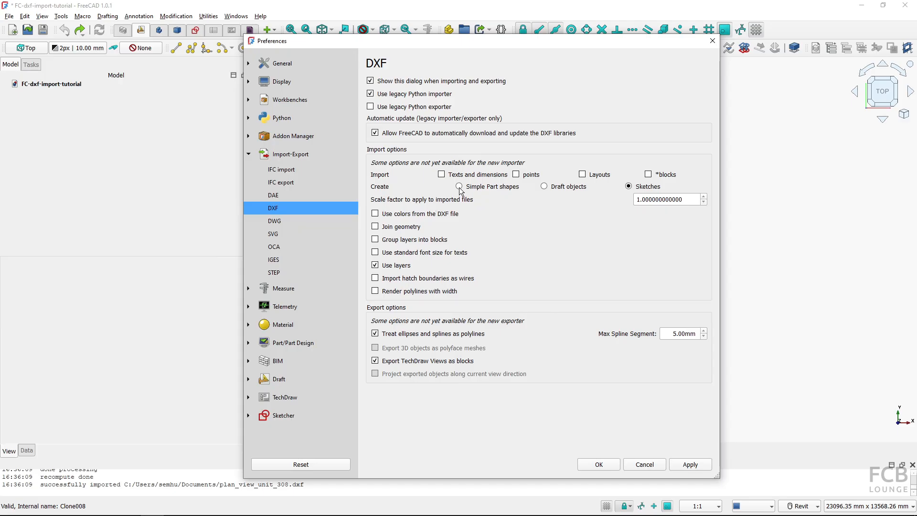
pyautogui.click(557, 190)
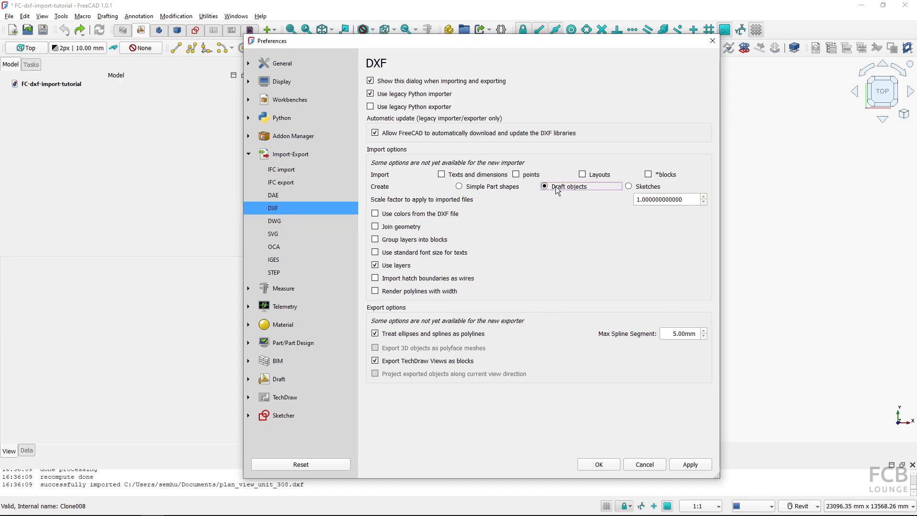
pyautogui.click(445, 179)
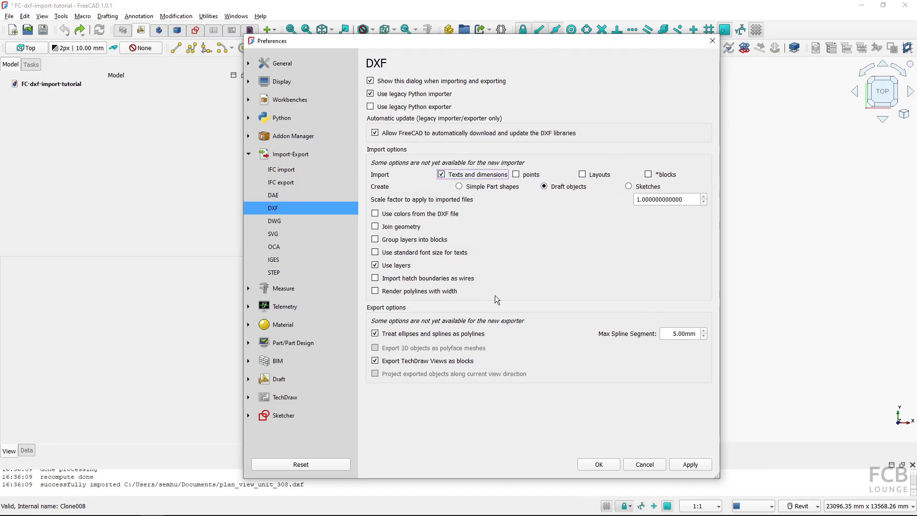
pyautogui.click(592, 464)
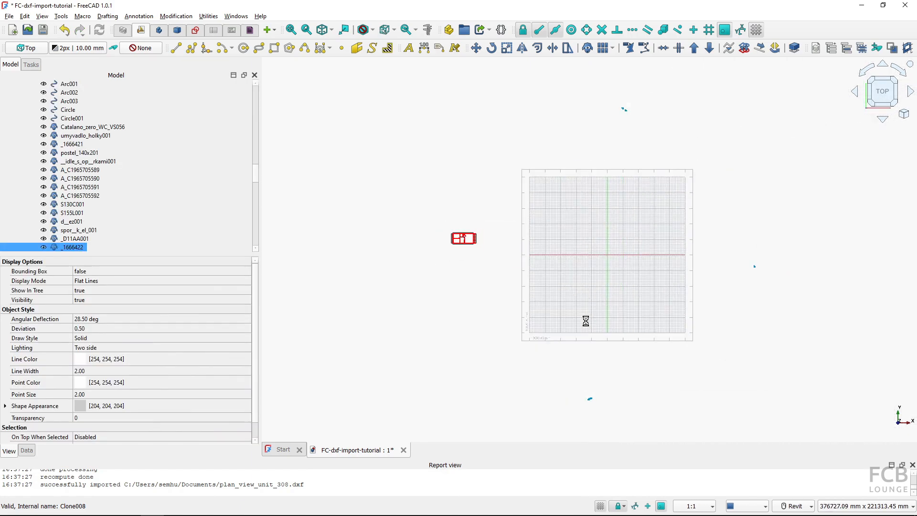
# Inspect the Draft-object import in the view and its layers in the model tree
pyautogui.scroll(3, 493, 254)
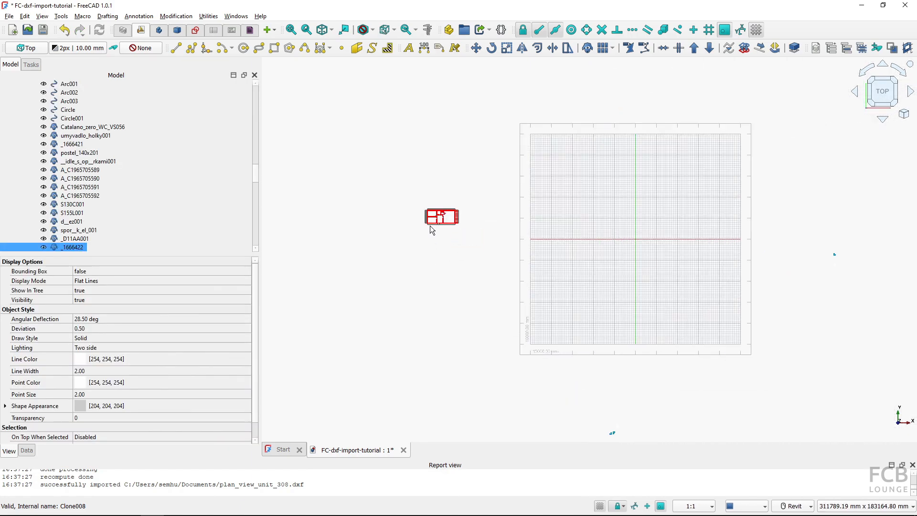
pyautogui.scroll(15, 431, 229)
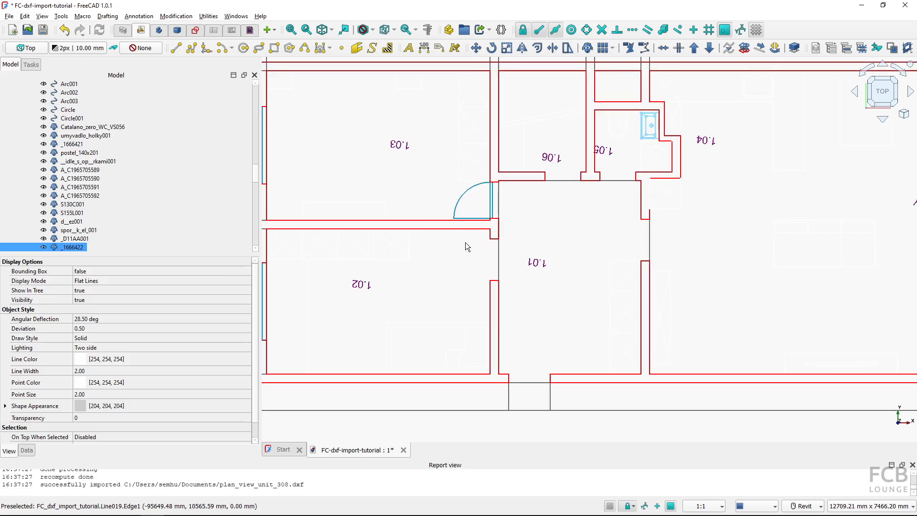
pyautogui.scroll(-1, 467, 246)
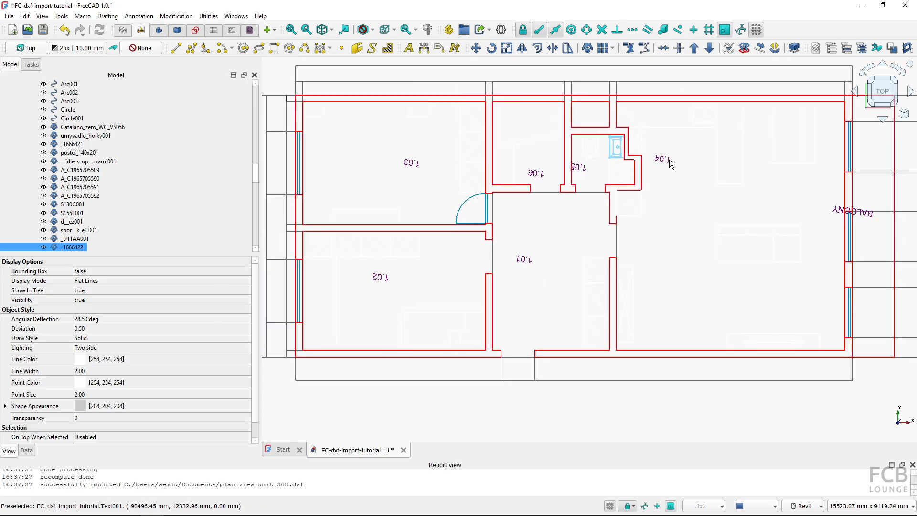
pyautogui.moveTo(659, 204); pyautogui.dragTo(738, 270, button='middle')
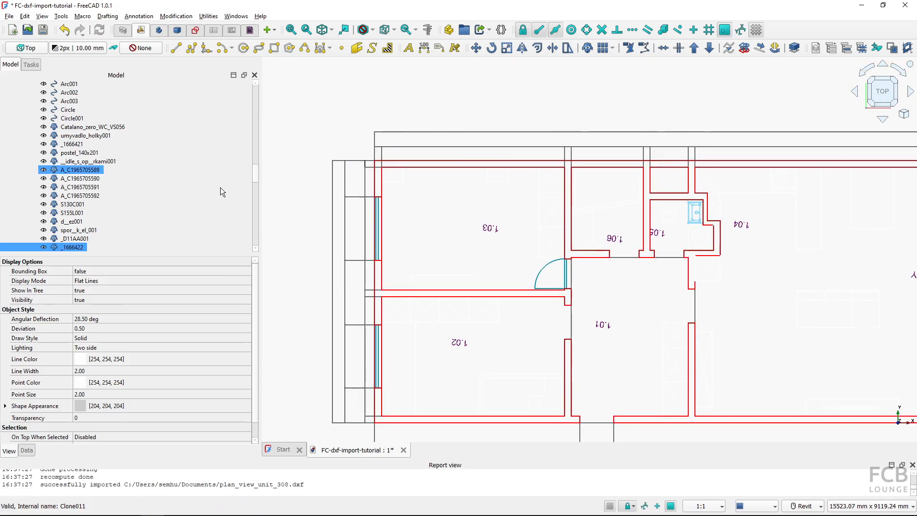
pyautogui.scroll(4, 71, 197)
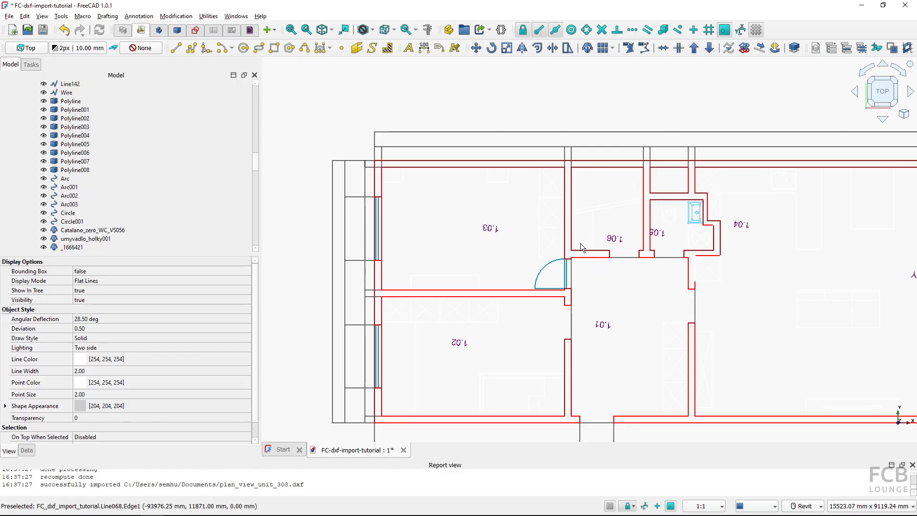
pyautogui.scroll(3, 412, 221)
pyautogui.scroll(14, 105, 165)
pyautogui.scroll(-4, 384, 170)
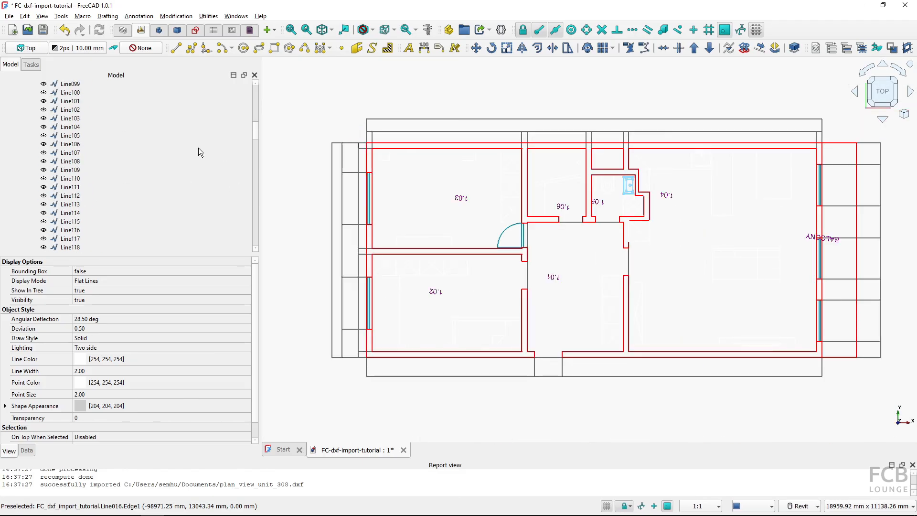
pyautogui.scroll(12, 116, 136)
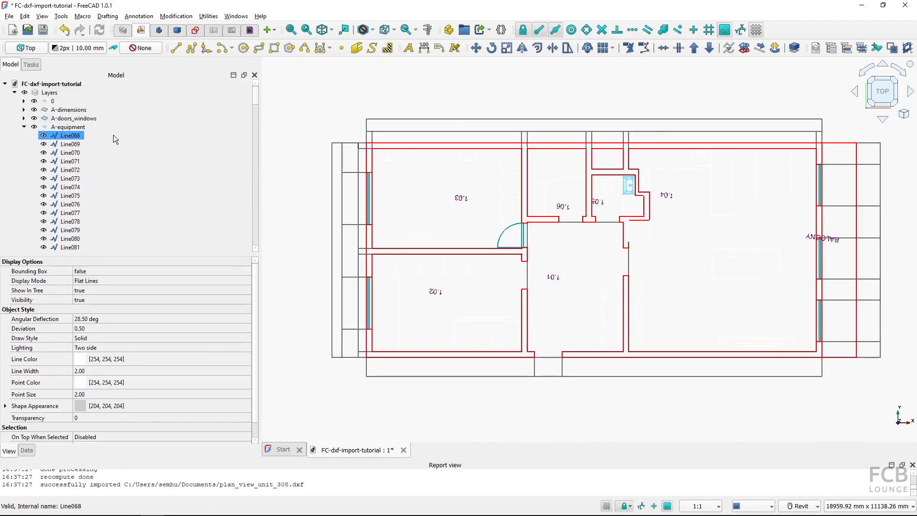
pyautogui.click(24, 127)
# Select all contents of the A-dimensions layer and set their annotation style to Arch 1-40
pyautogui.rightClick(56, 111)
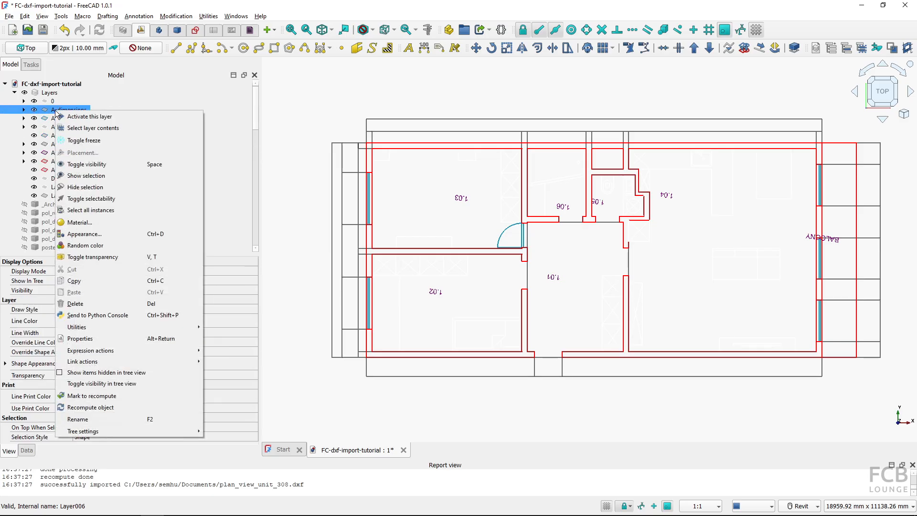
pyautogui.click(91, 128)
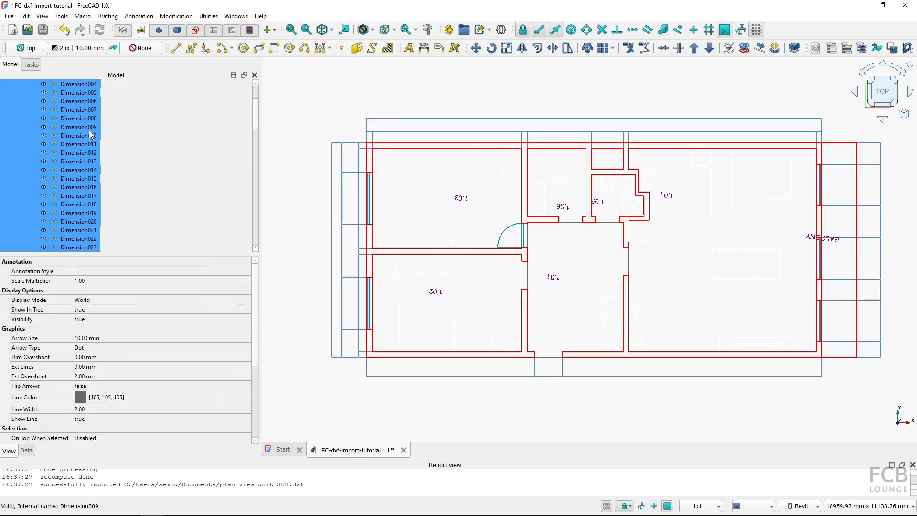
pyautogui.click(119, 271)
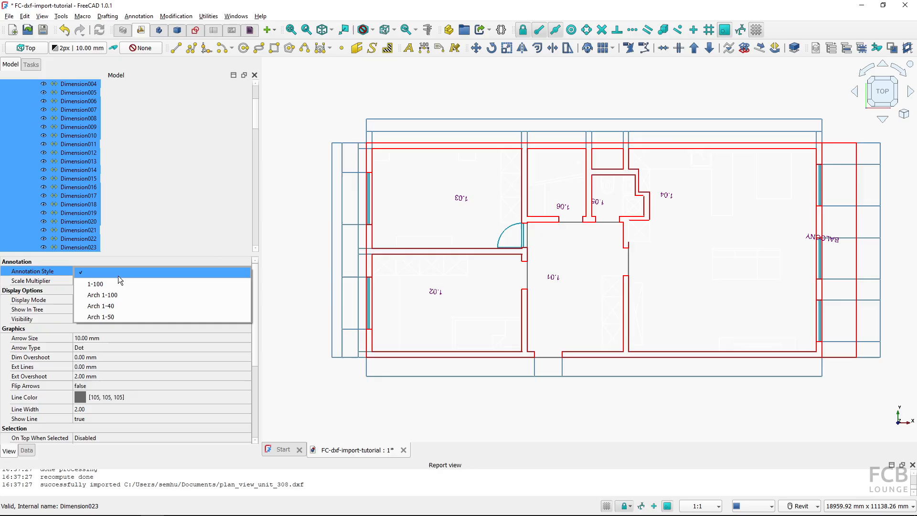
pyautogui.click(111, 306)
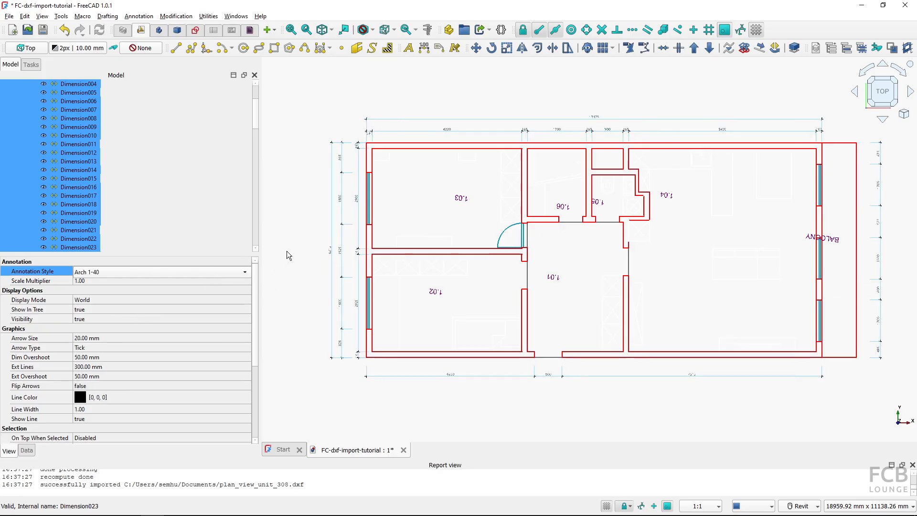
pyautogui.click(302, 224)
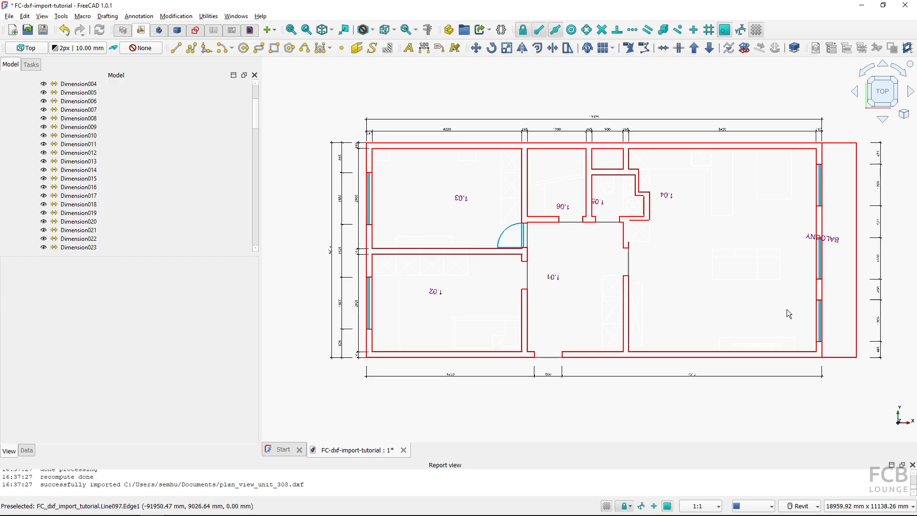
# Examine the restyled dimensions closely around the plan
pyautogui.scroll(5, 583, 122)
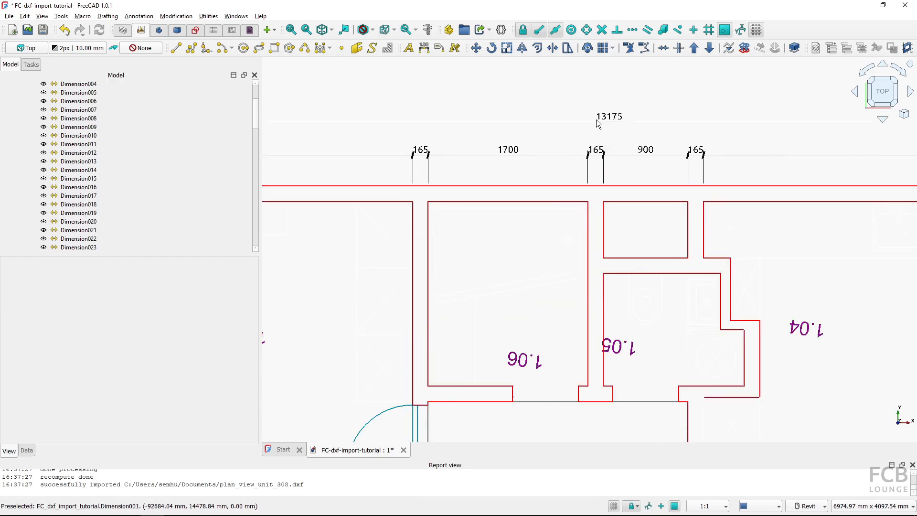
pyautogui.scroll(-4, 364, 206)
pyautogui.moveTo(406, 208); pyautogui.dragTo(621, 213, button='middle')
pyautogui.scroll(6, 460, 208)
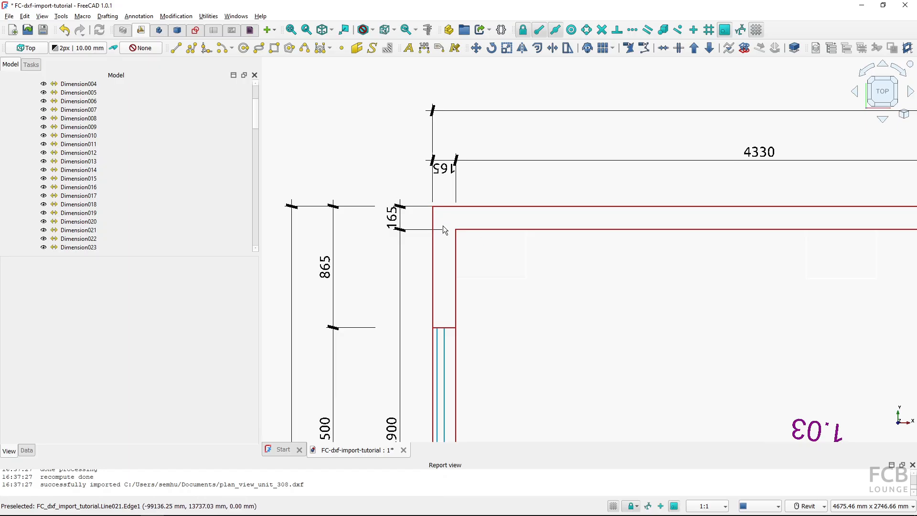
pyautogui.scroll(-8, 435, 291)
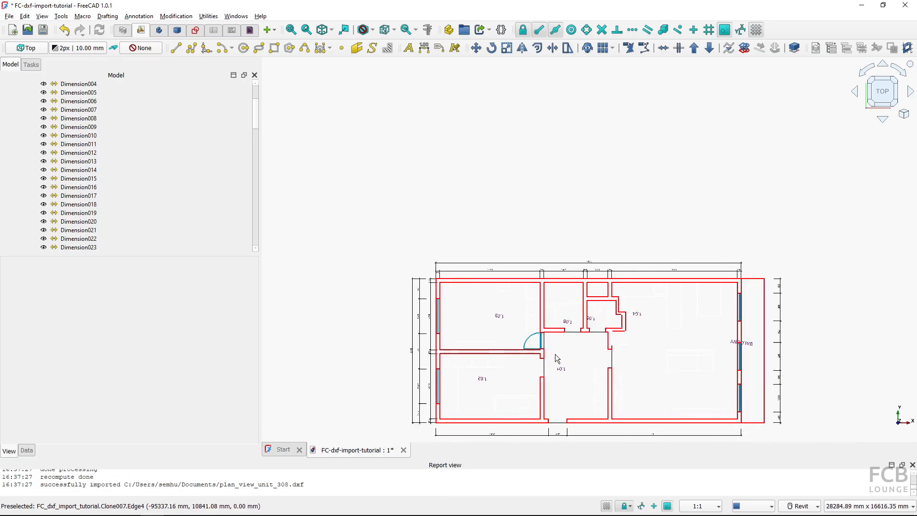
pyautogui.moveTo(555, 354); pyautogui.dragTo(557, 311, button='middle')
pyautogui.scroll(1, 515, 293)
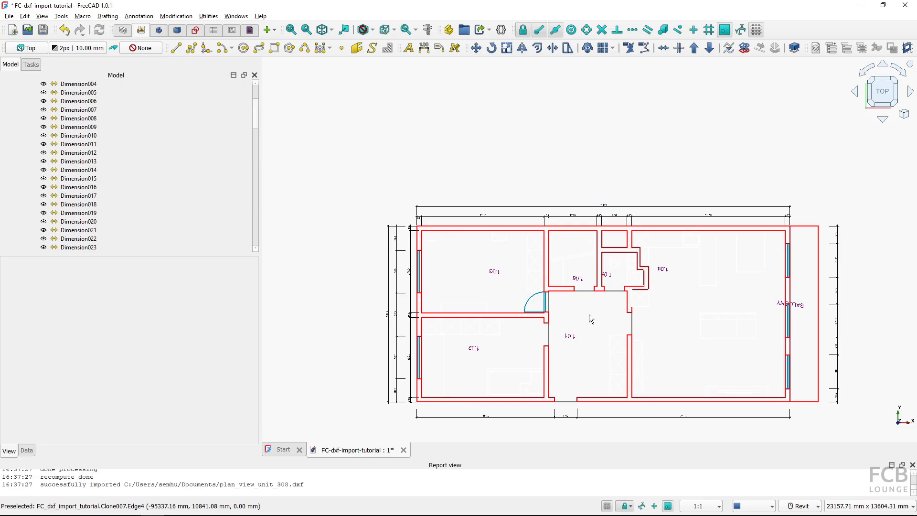
# Undo the import and re-import the DXF with Join geometry and Use standard font size for texts enabled
pyautogui.click(64, 30)
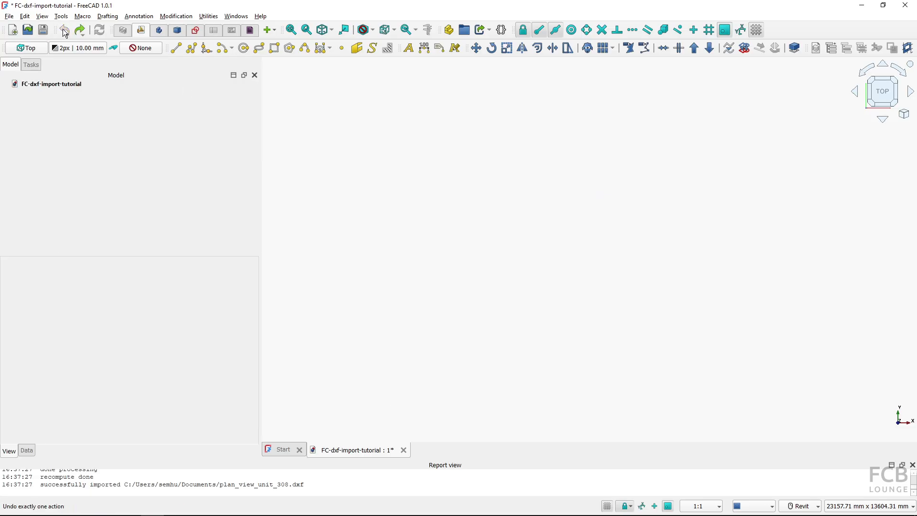
pyautogui.hotkey('ctrl', 'i')
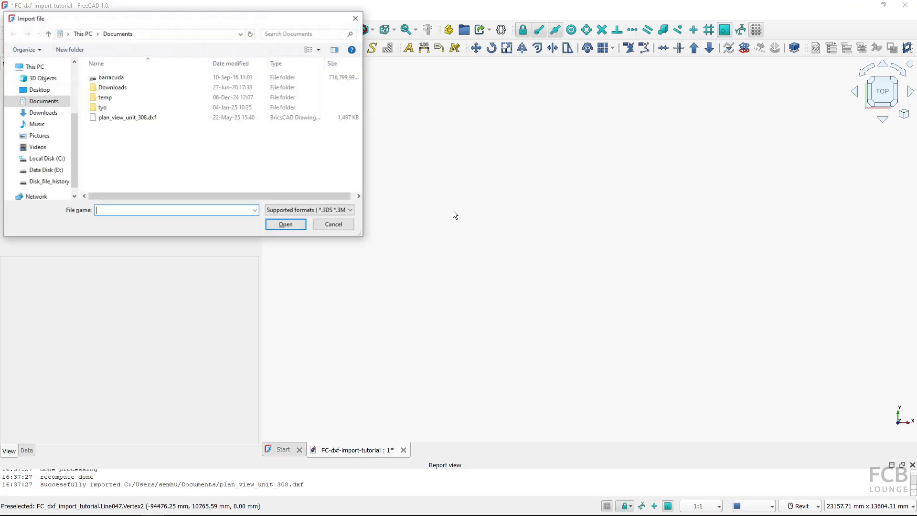
pyautogui.click(140, 118)
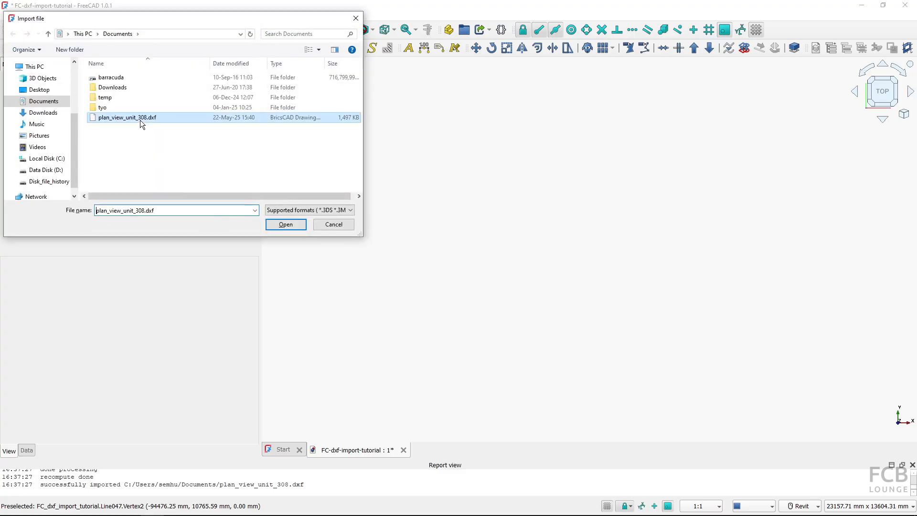
pyautogui.click(283, 225)
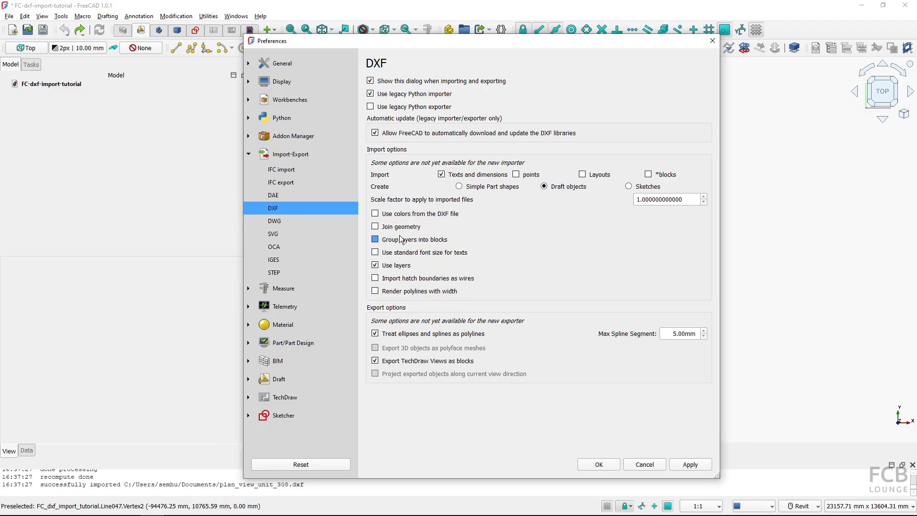
pyautogui.click(375, 227)
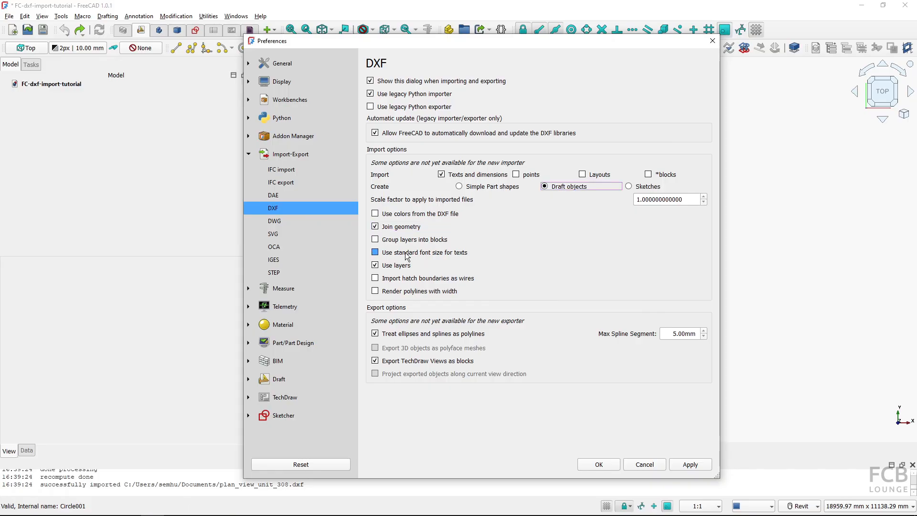
pyautogui.click(404, 257)
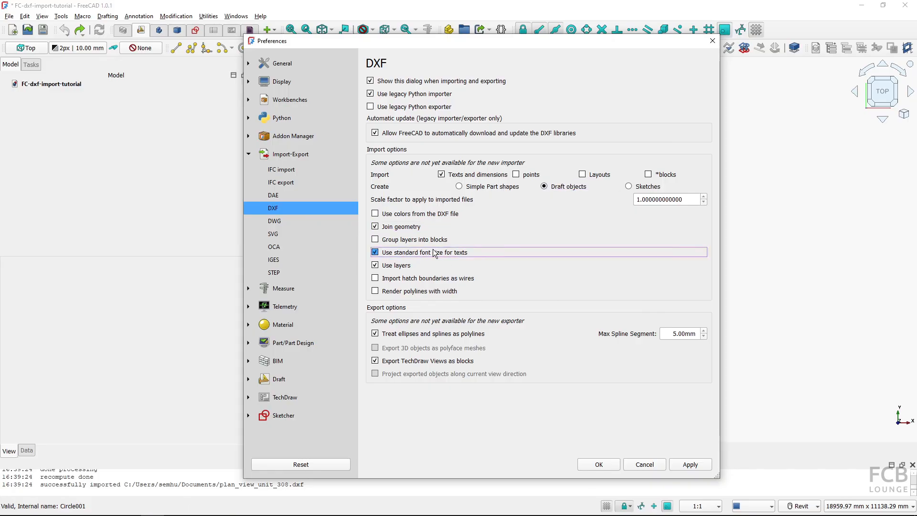
pyautogui.click(597, 461)
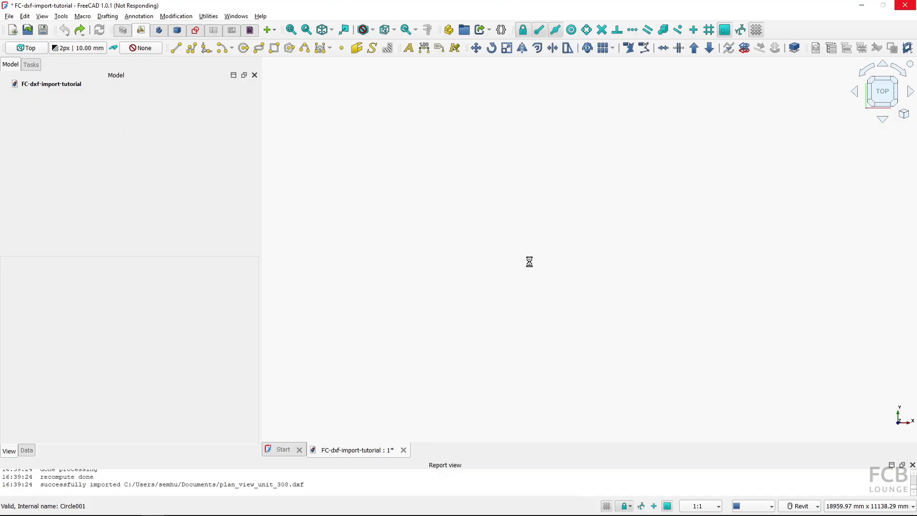
# Inspect the new import's geometry and a room-number text's properties
pyautogui.scroll(-5, 518, 260)
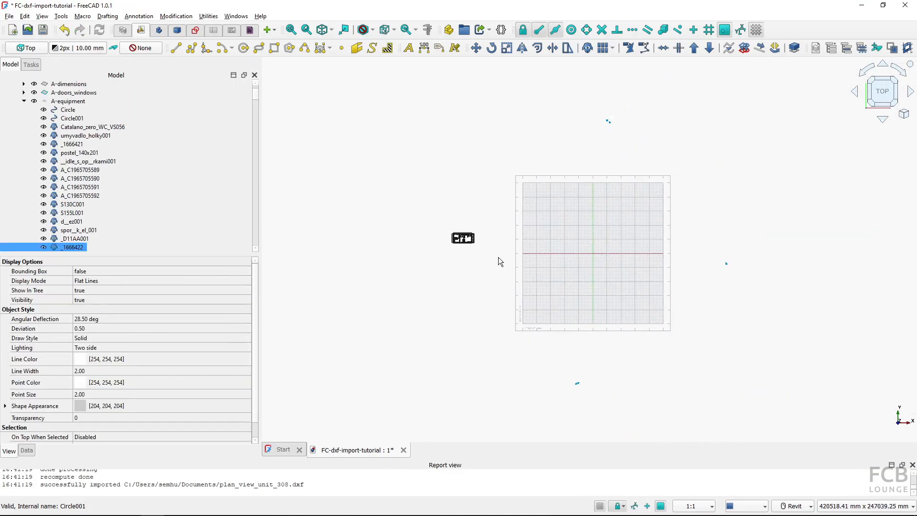
pyautogui.scroll(10, 466, 243)
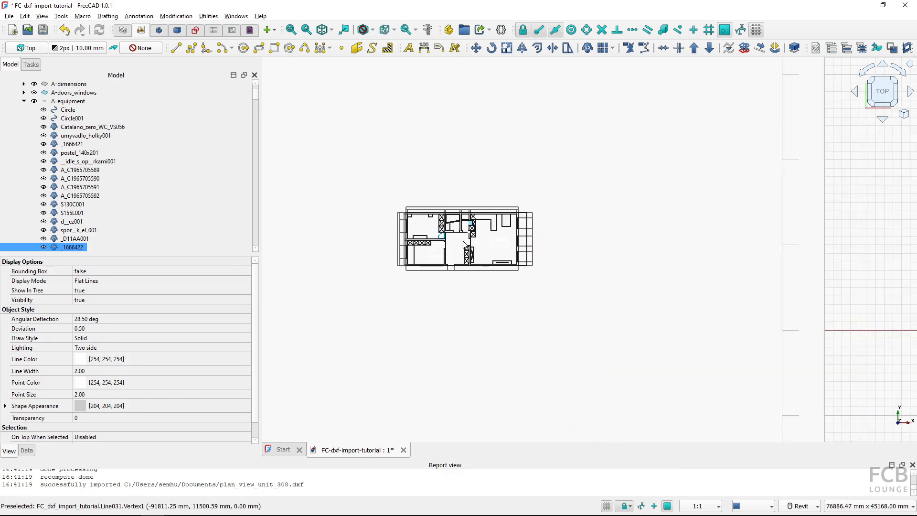
pyautogui.scroll(10, 409, 245)
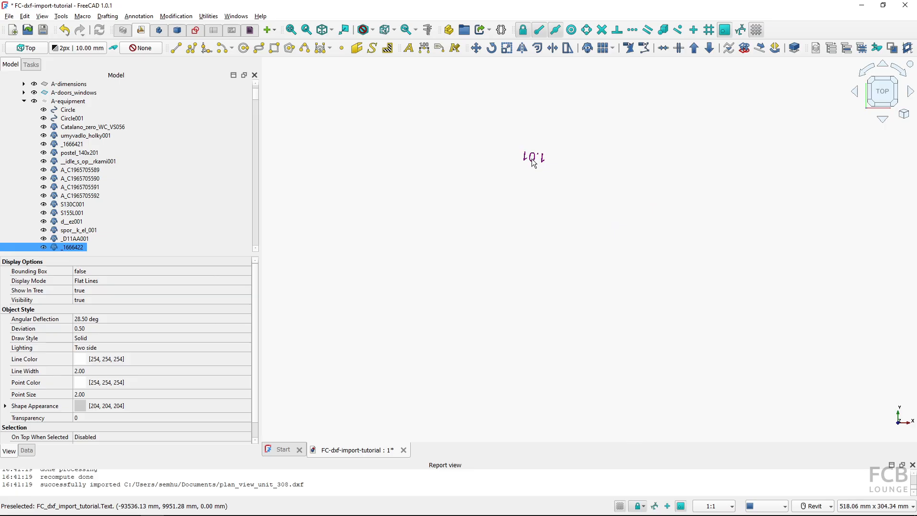
pyautogui.click(533, 168)
pyautogui.click(533, 165)
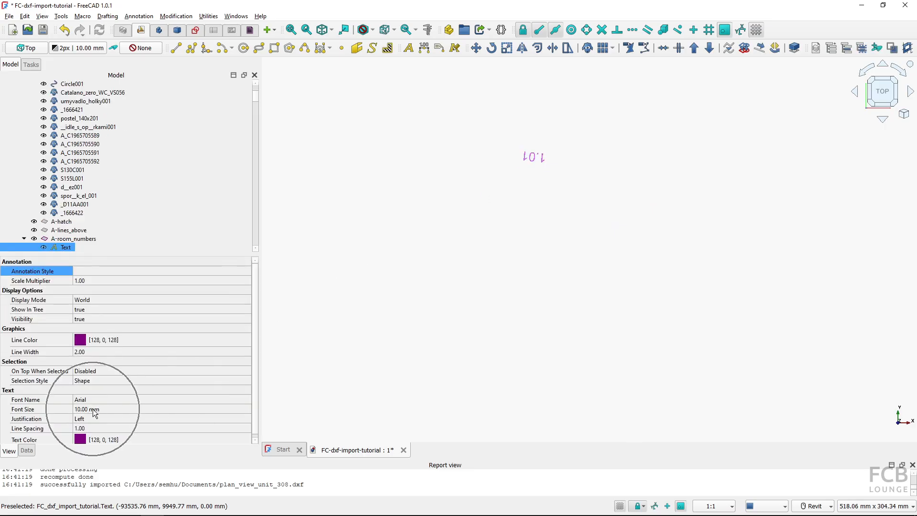
pyautogui.scroll(-8, 520, 295)
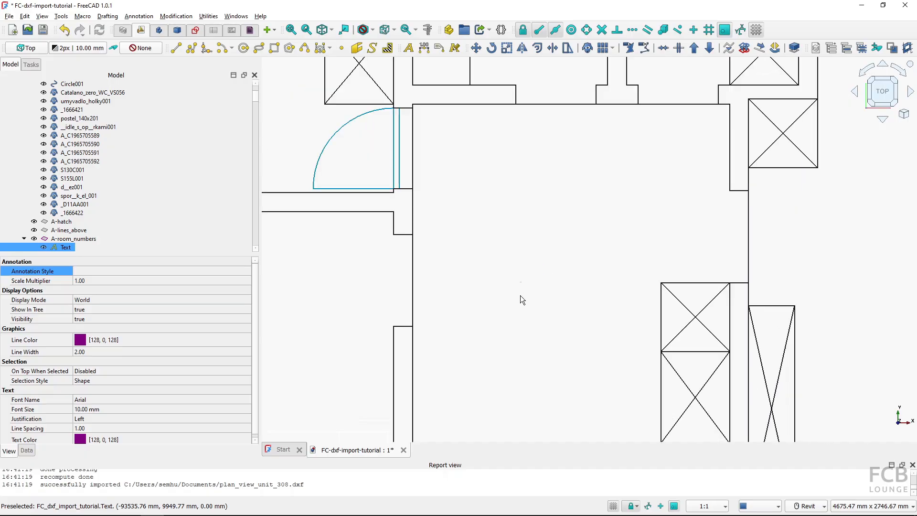
pyautogui.click(542, 263)
pyautogui.scroll(-5, 542, 263)
pyautogui.scroll(-3, 543, 267)
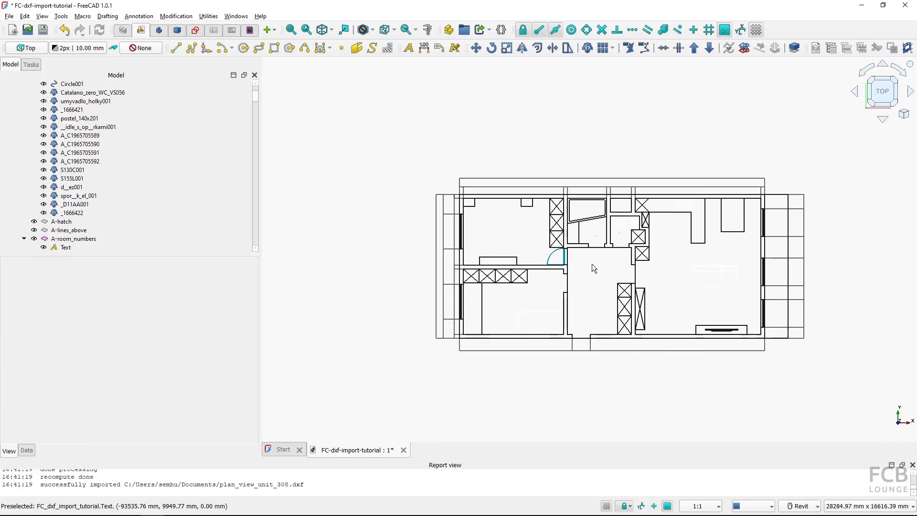
# Undo the import and re-import the DXF as Simple Part shapes with hatch boundaries as wires, without texts, dimensions or standard font size
pyautogui.click(79, 35)
pyautogui.hotkey('ctrl', 'i')
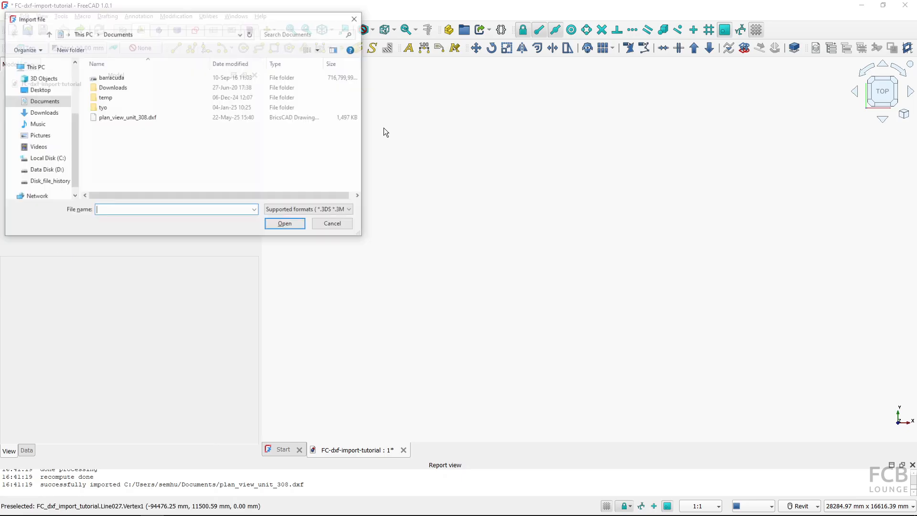
pyautogui.doubleClick(141, 117)
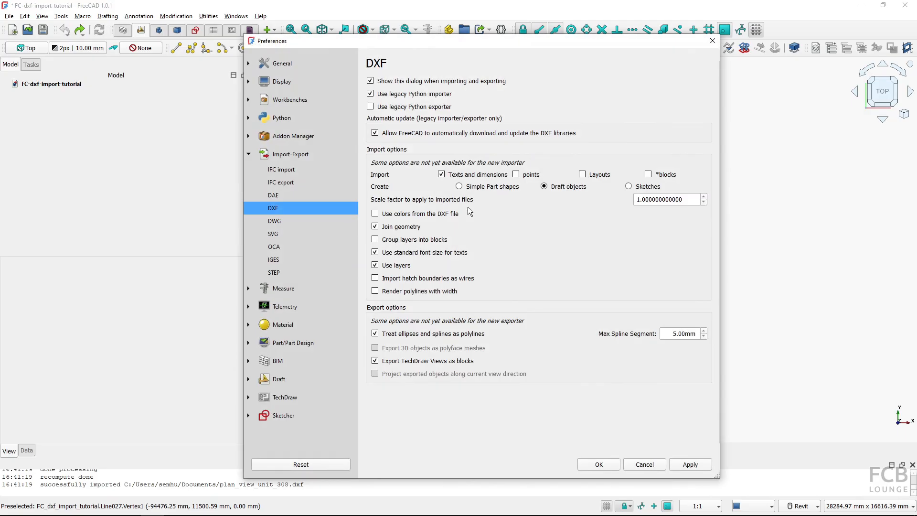
pyautogui.click(401, 252)
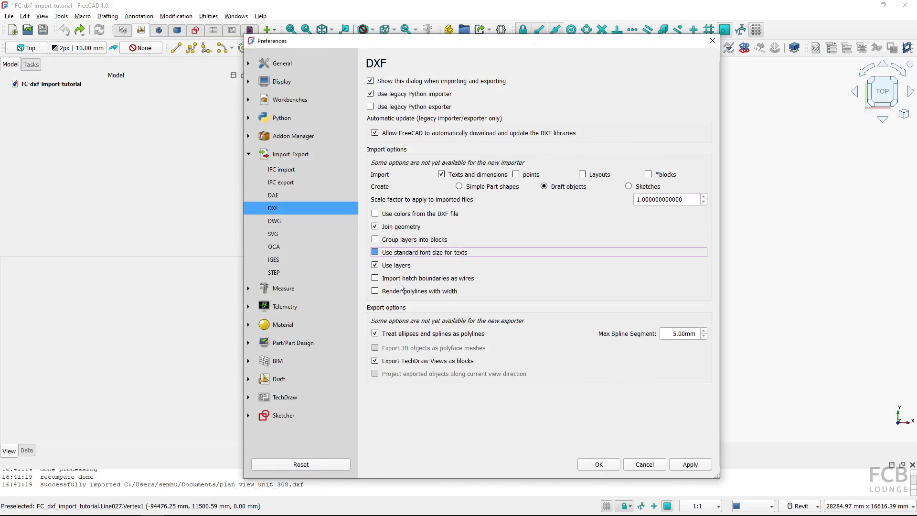
pyautogui.click(376, 280)
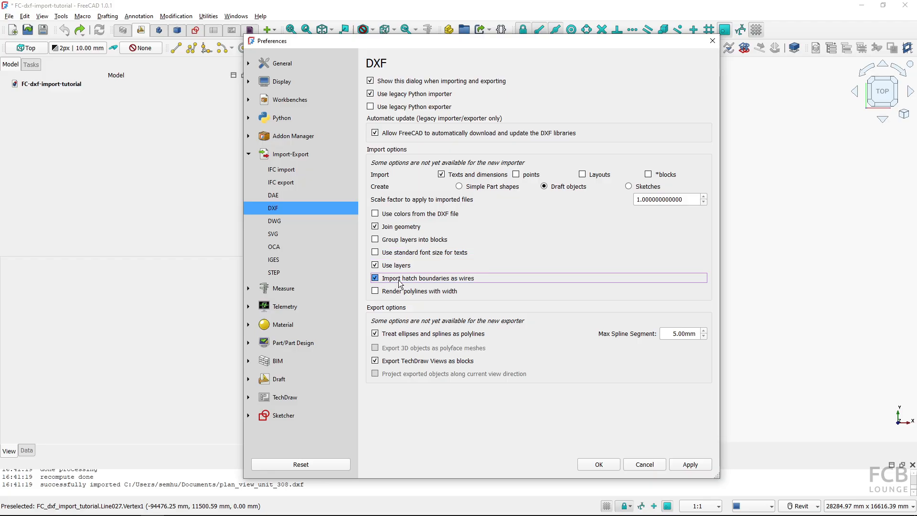
pyautogui.click(459, 186)
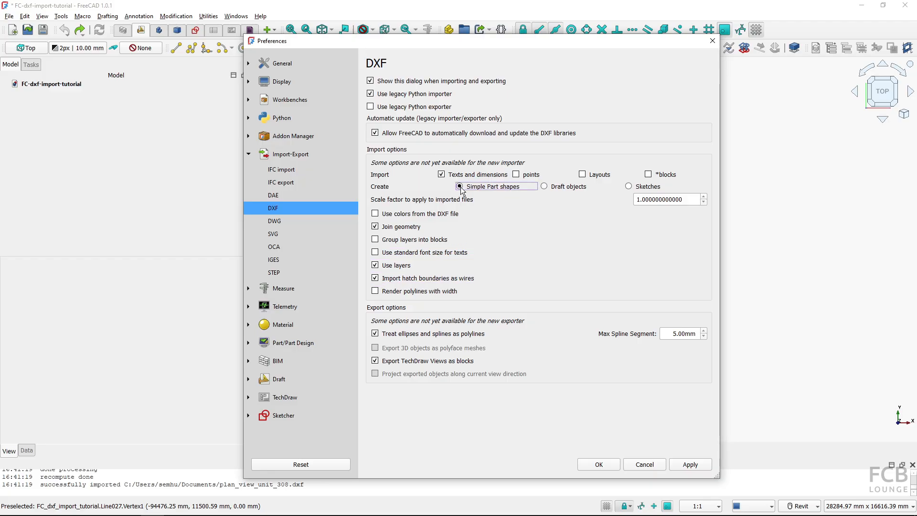
pyautogui.click(456, 176)
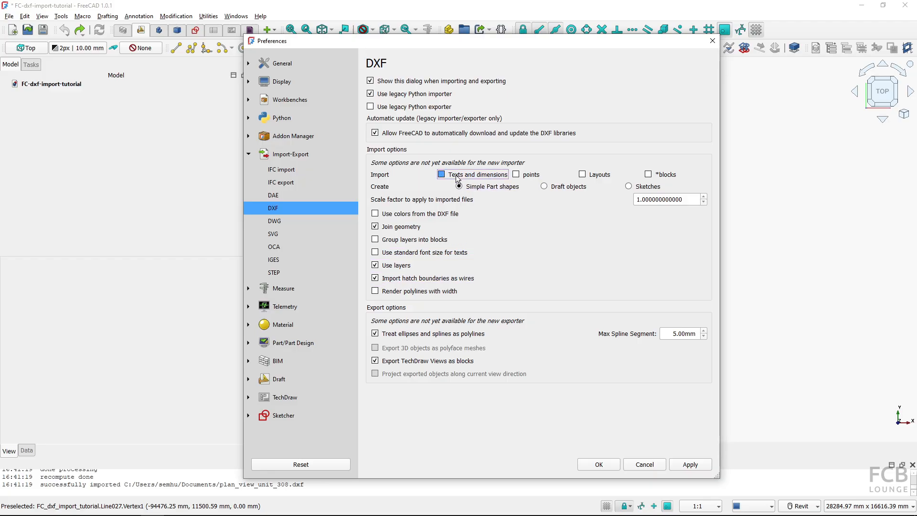
pyautogui.click(600, 465)
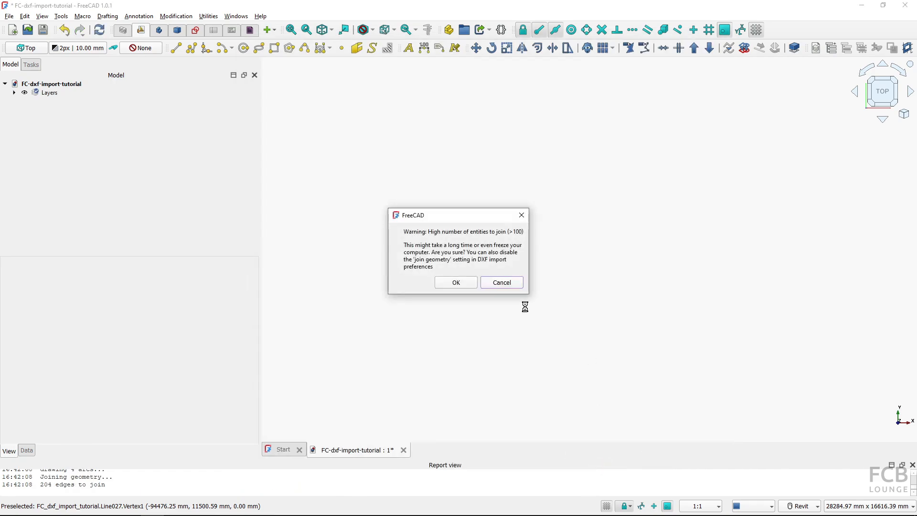
pyautogui.click(457, 282)
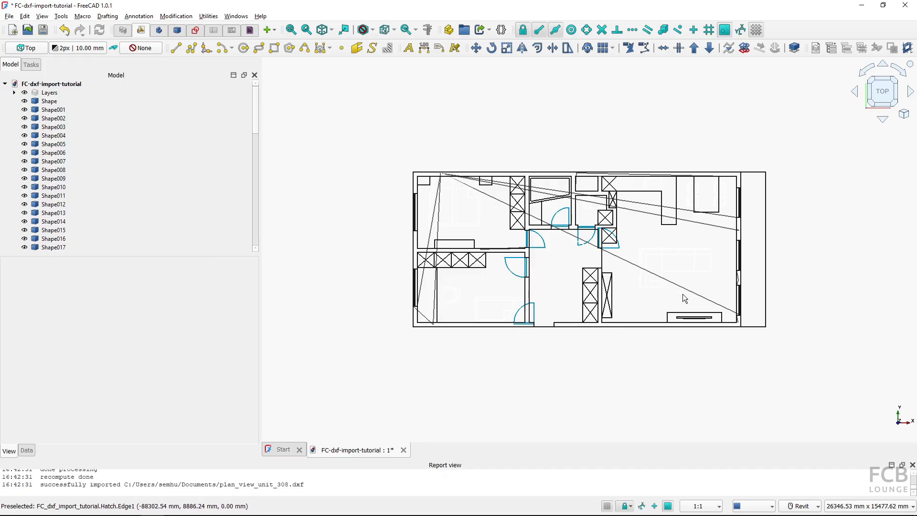
# Inspect the imported hatch boundary wires in the plan and in the A-hatch layer
pyautogui.scroll(5, 487, 197)
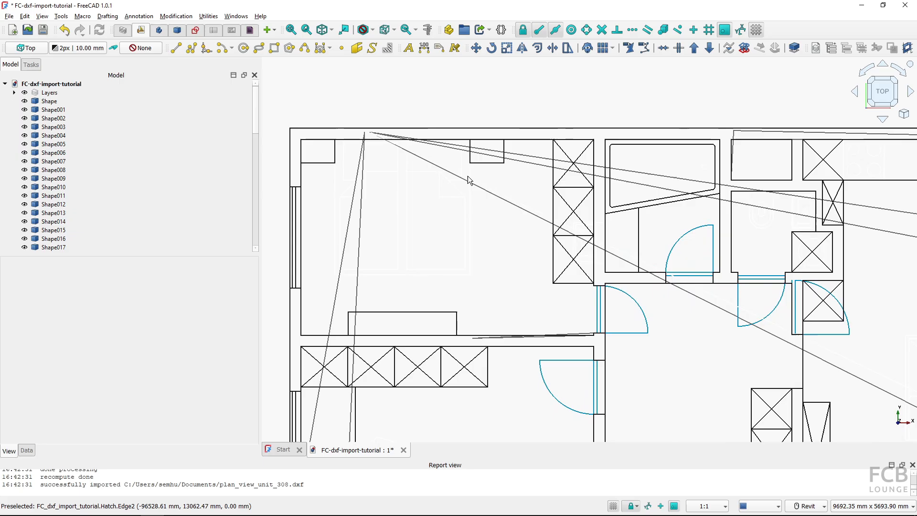
pyautogui.click(500, 198)
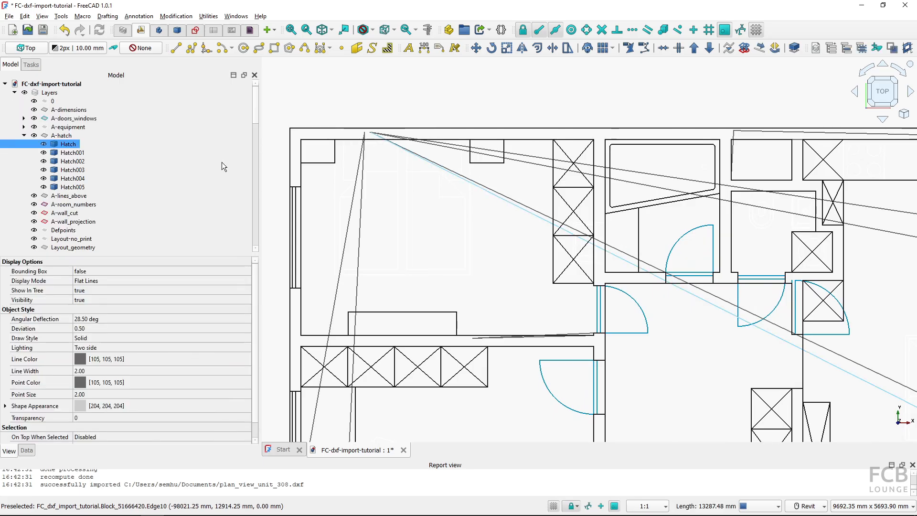
pyautogui.click(65, 154)
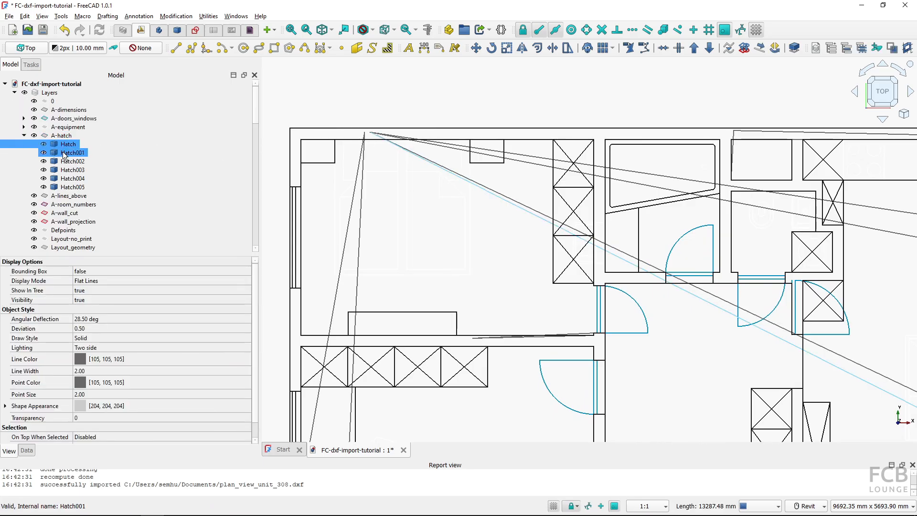
pyautogui.click(67, 162)
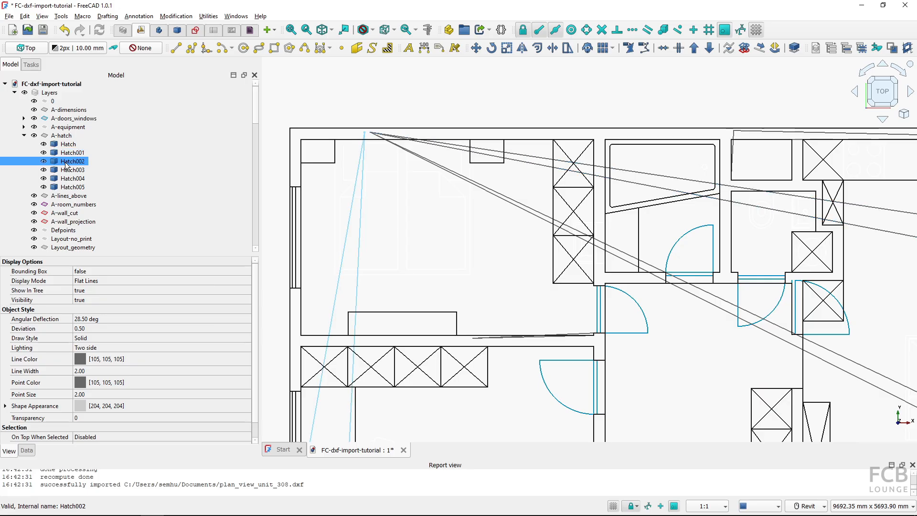
pyautogui.scroll(-4, 318, 202)
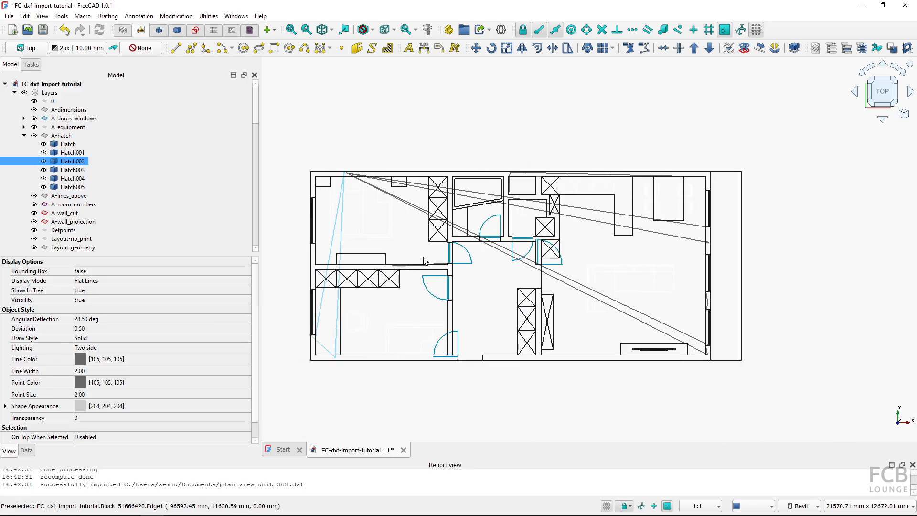
pyautogui.click(557, 293)
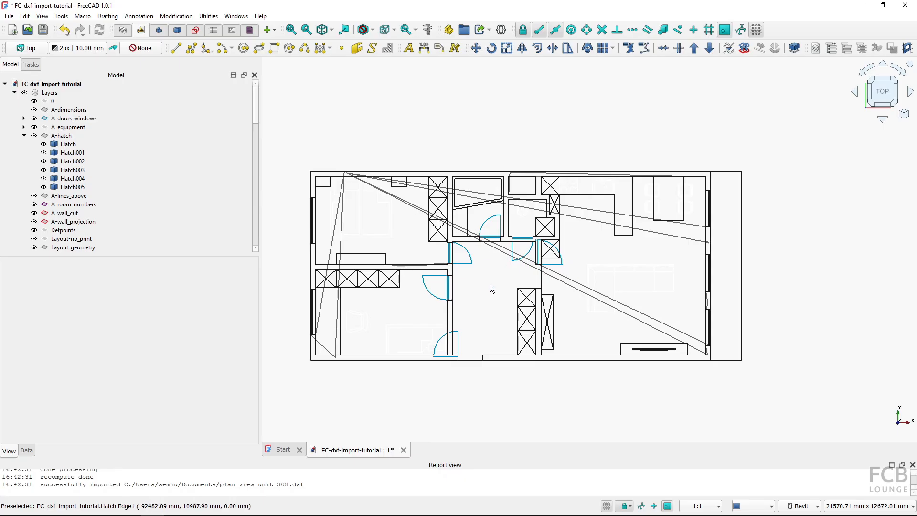
pyautogui.moveTo(491, 285); pyautogui.dragTo(515, 292, button='middle')
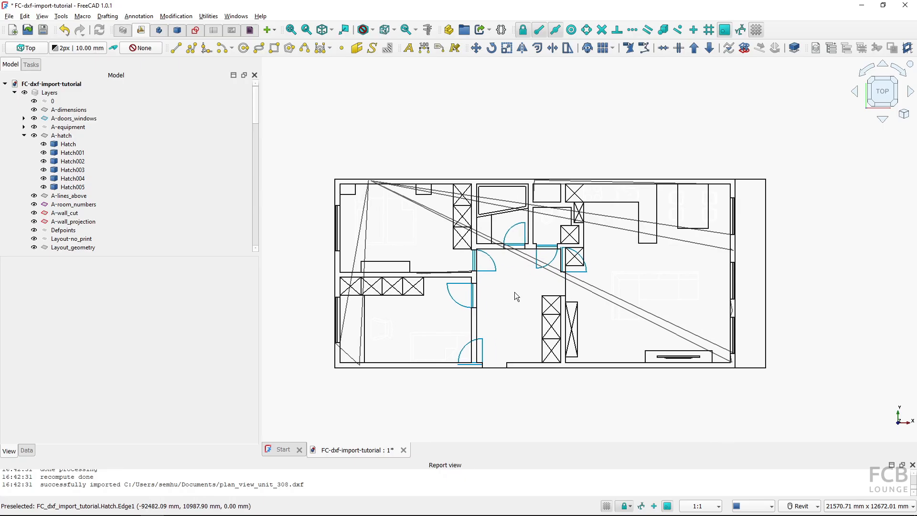
# Undo the import and re-import the DXF as Simple Part shapes with Join geometry and Import hatch boundaries as wires disabled
pyautogui.click(70, 33)
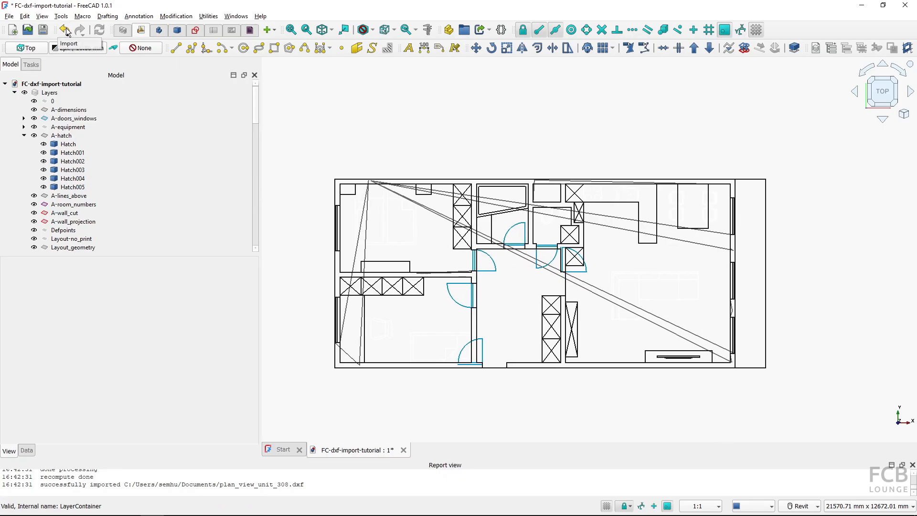
pyautogui.hotkey('ctrl', 'i')
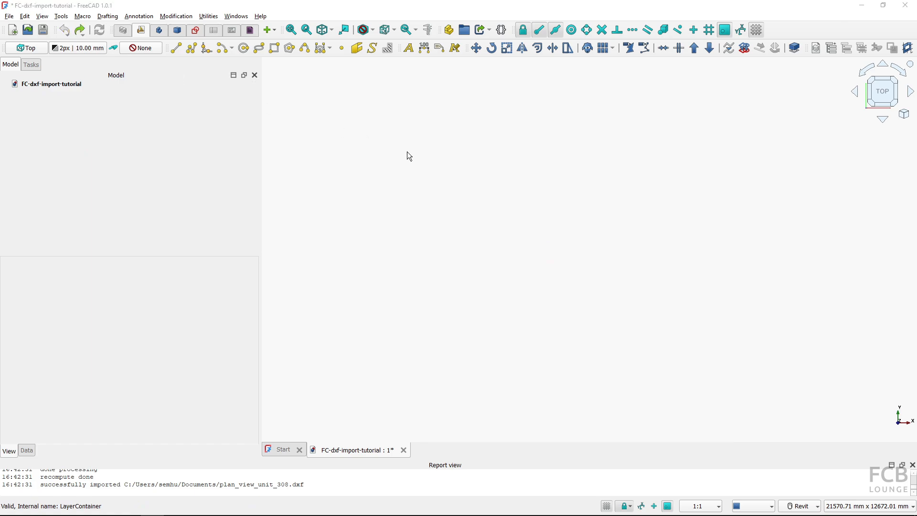
pyautogui.click(110, 119)
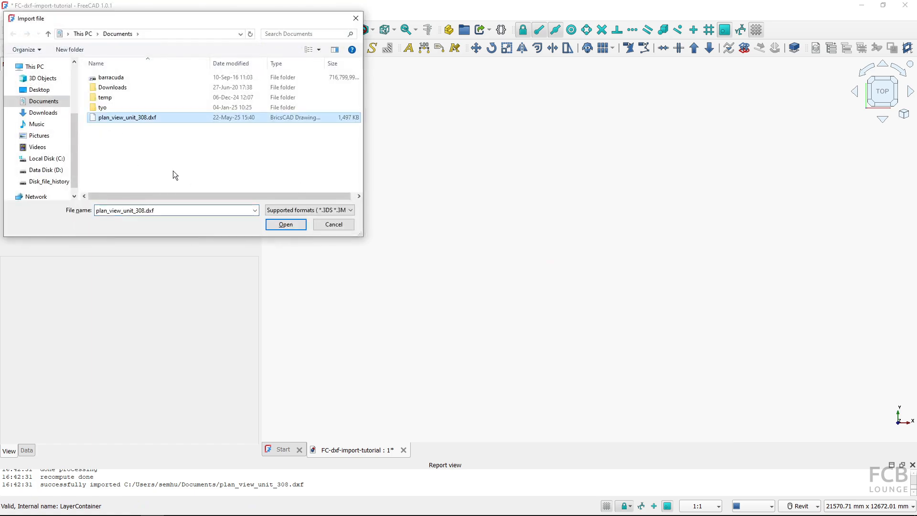
pyautogui.click(285, 224)
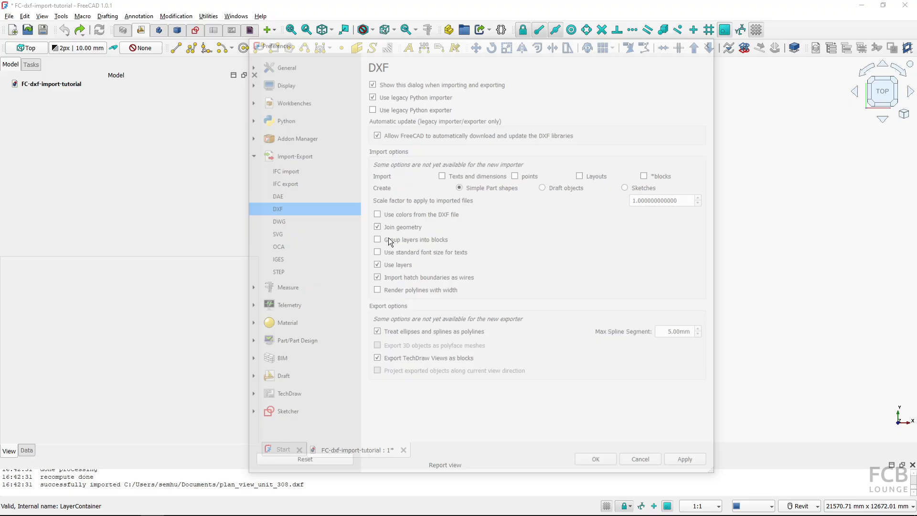
pyautogui.click(385, 278)
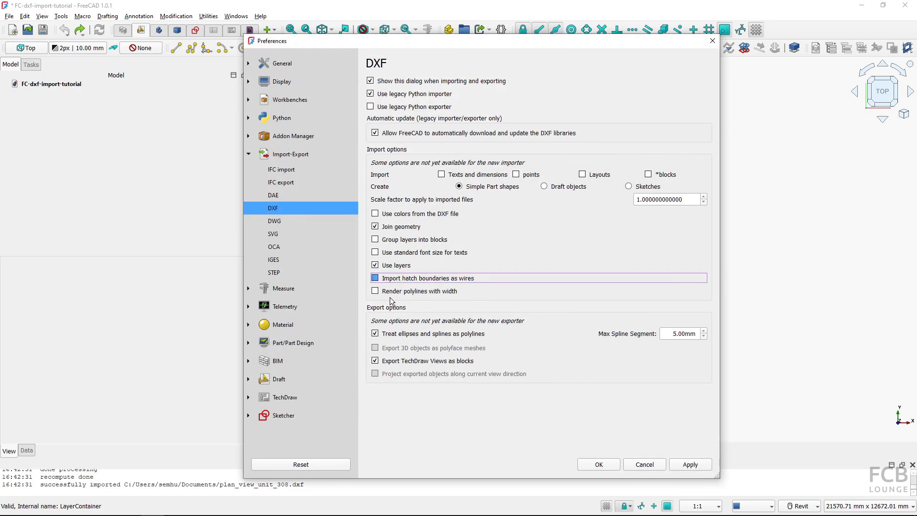
pyautogui.click(391, 226)
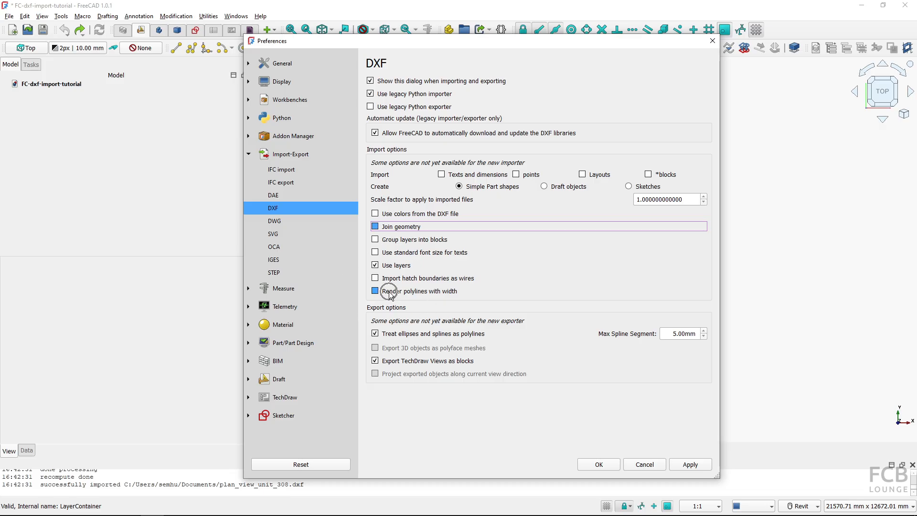
pyautogui.moveTo(391, 292)
pyautogui.click(597, 461)
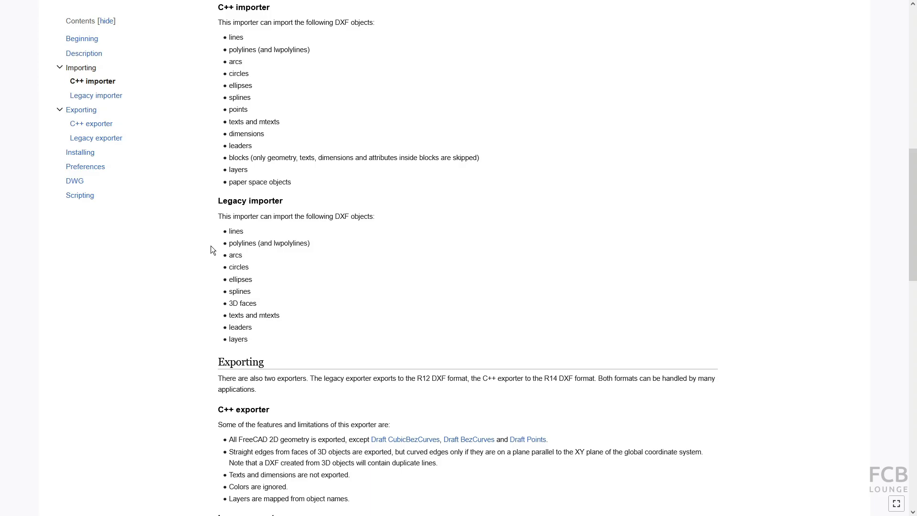
# Read the Legacy importer section of the DXF documentation page in the browser
pyautogui.click(223, 218)
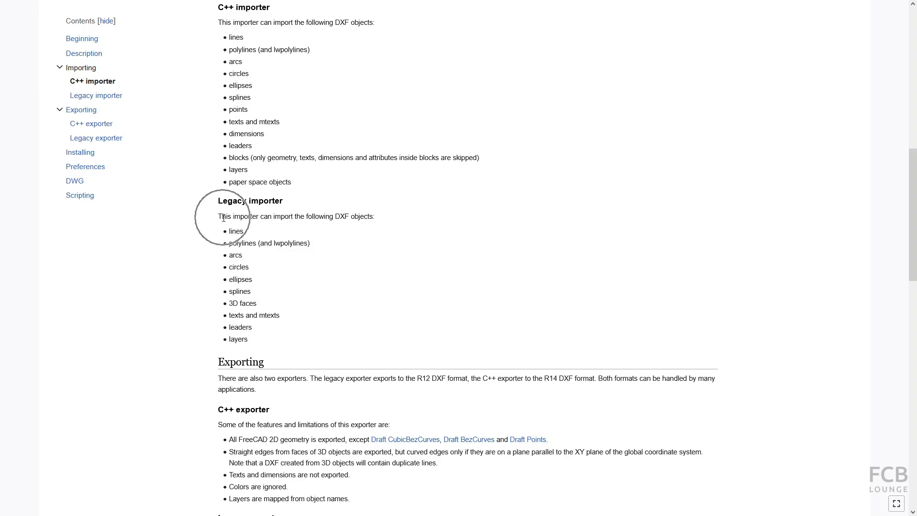